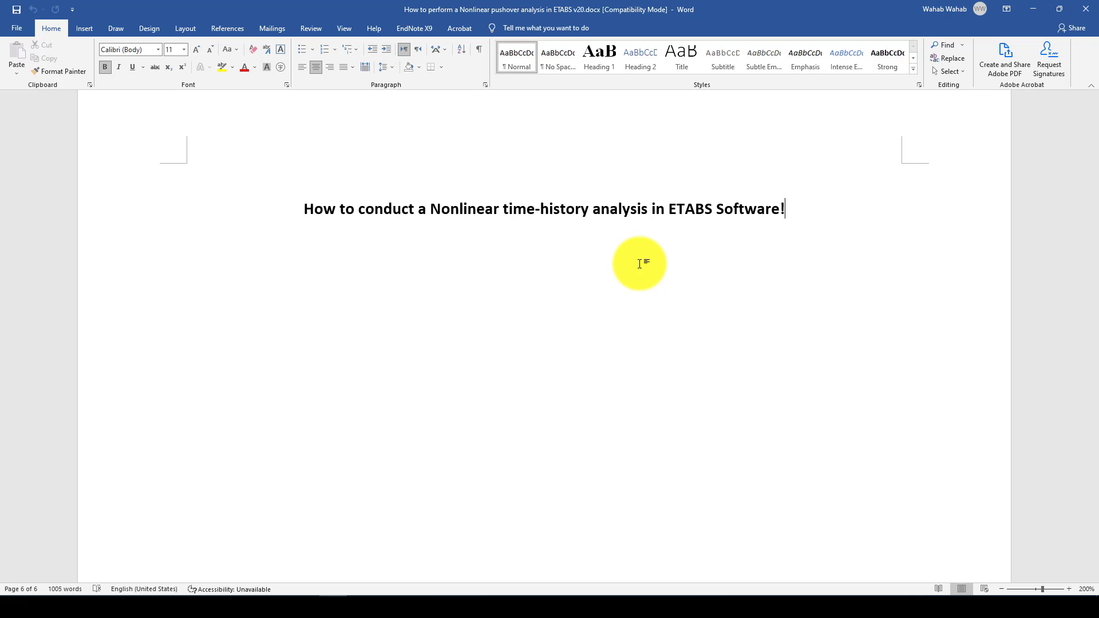
left_click_drag(772, 213, 314, 204)
left_click(783, 215)
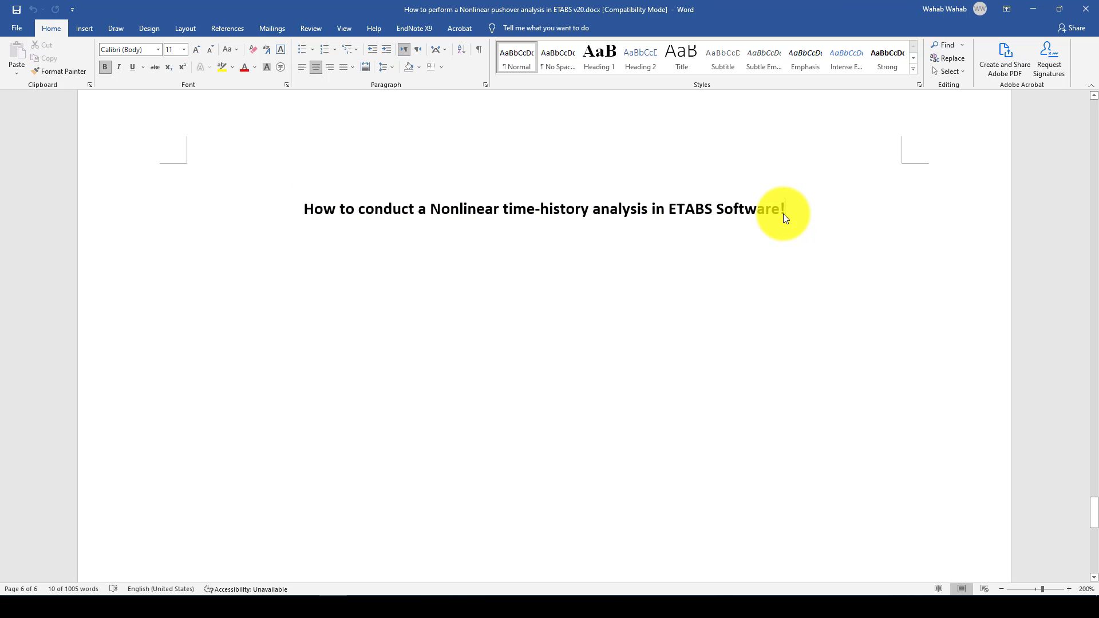
left_click_drag(780, 207, 314, 216)
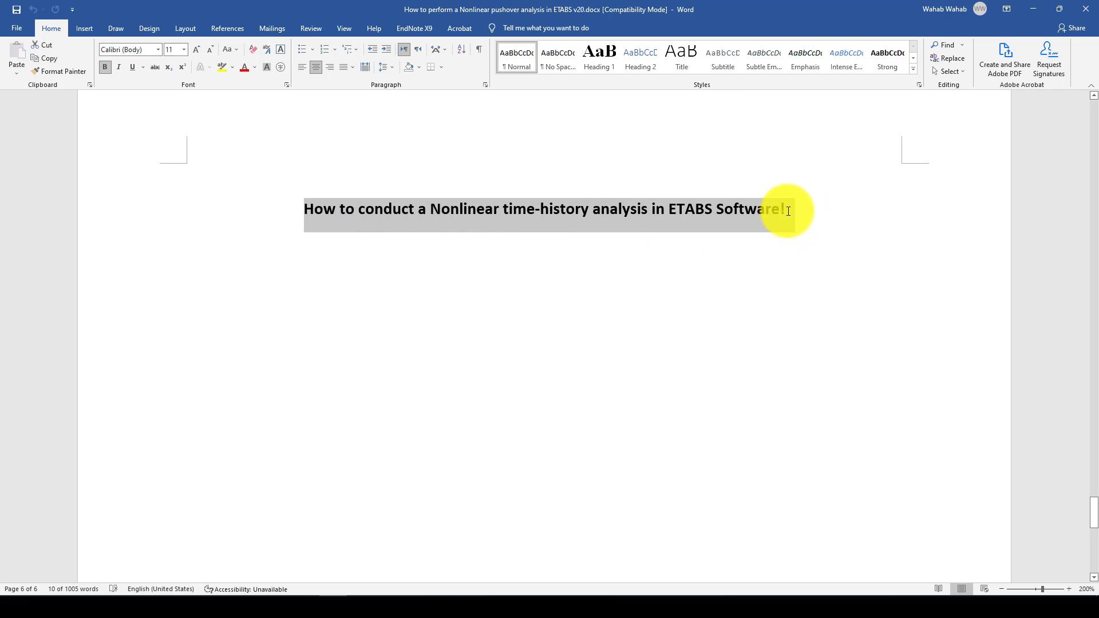
left_click_drag(788, 211, 312, 210)
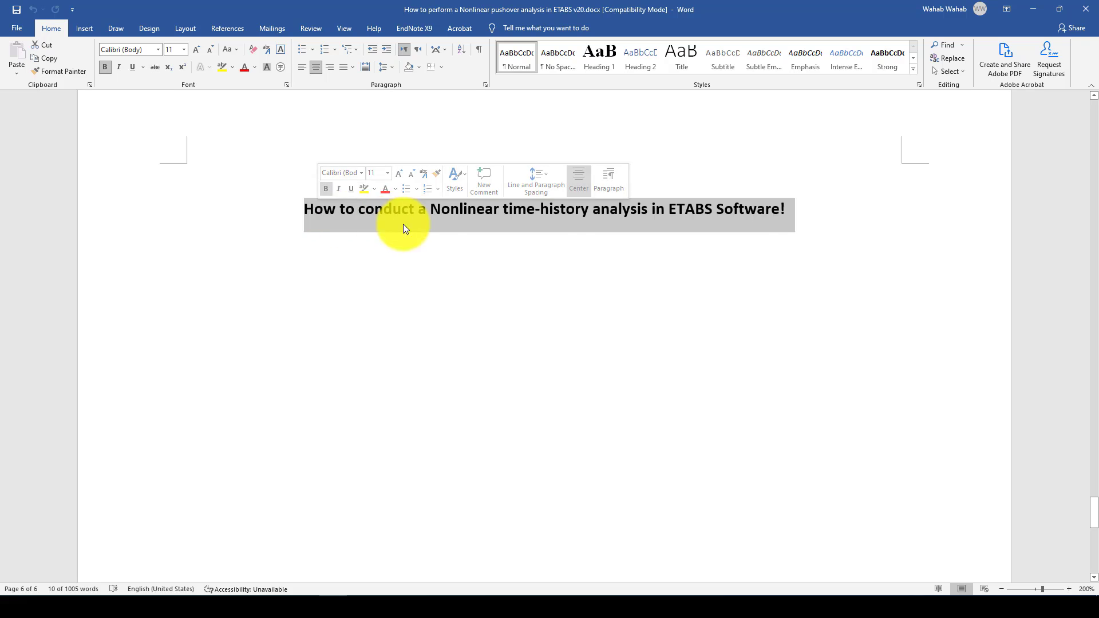
left_click(785, 210)
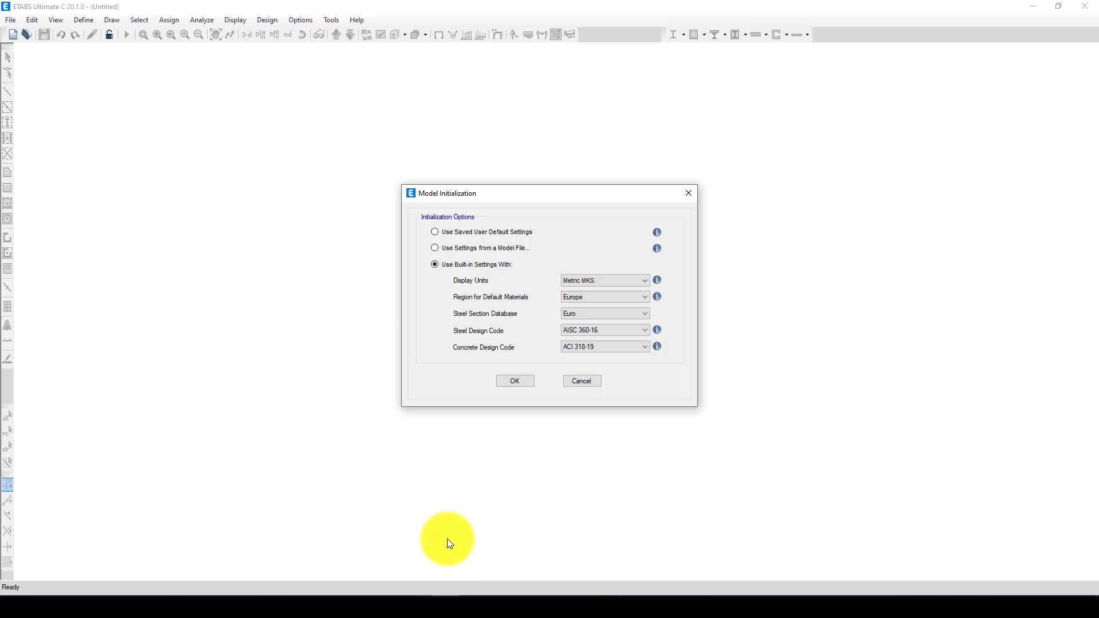
Initialize the model with built-in settings: Metric MKS units, Europe materials region, Euro steel sections, AISC 360-16 steel and ACI 318-19 concrete codes.
left_click_drag(617, 202, 604, 159)
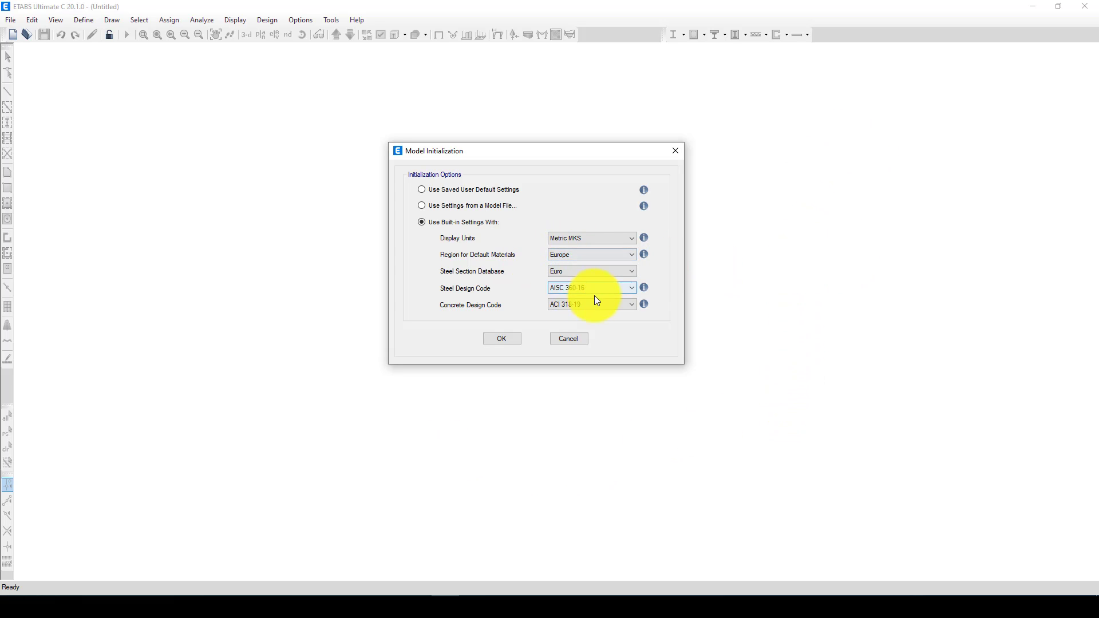
left_click(602, 246)
left_click(557, 267)
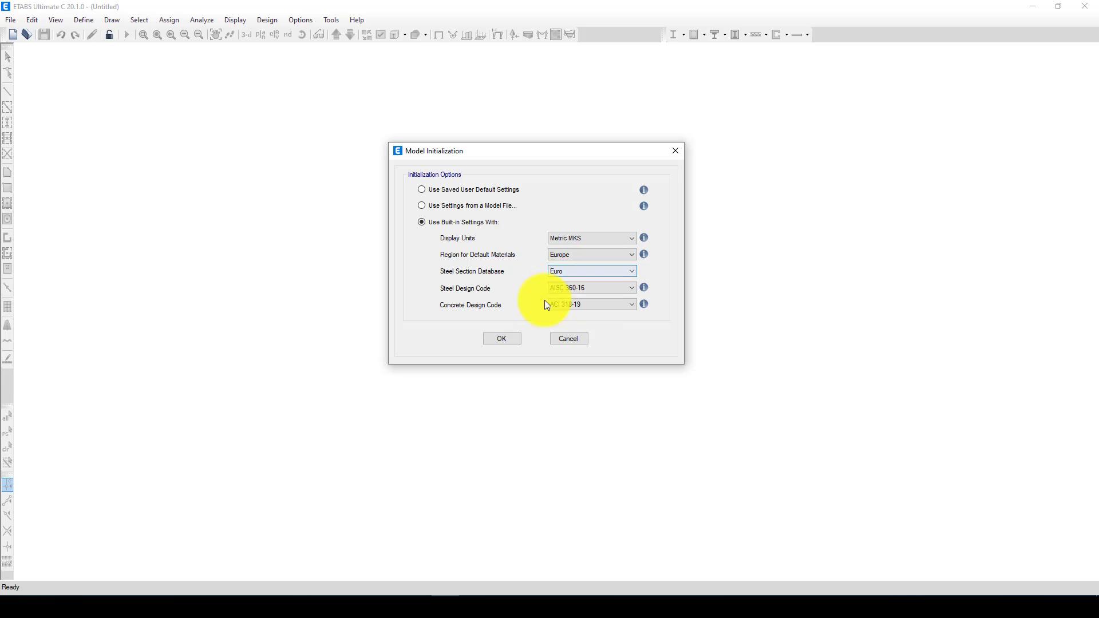
left_click(495, 336)
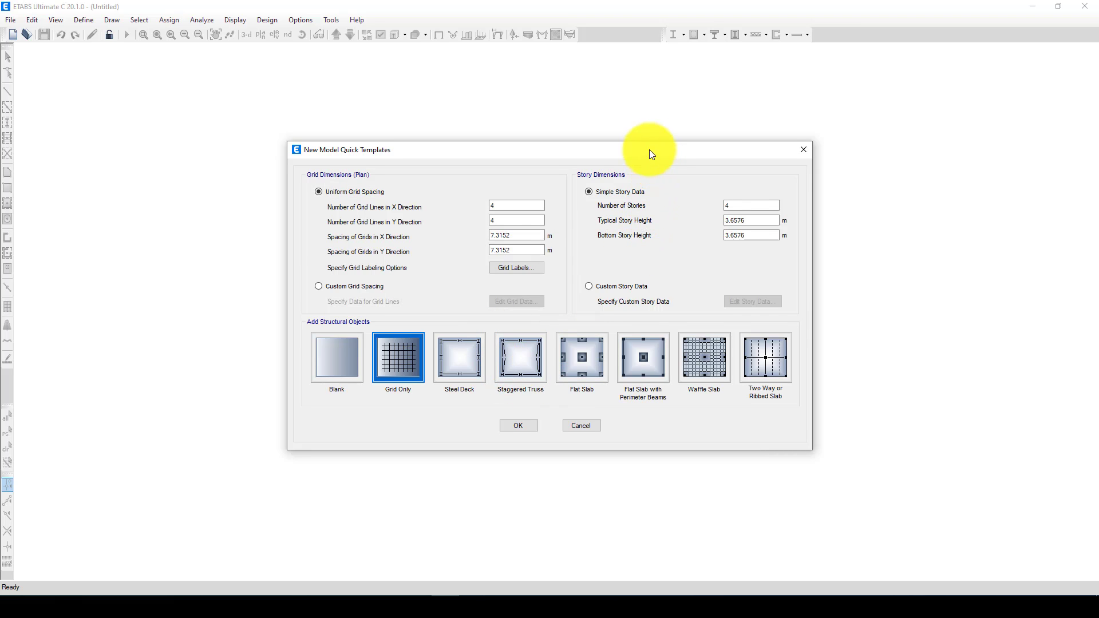
Define a uniform plan grid with 4 grid lines in X, 3 in Y, and 7 m spacing in both directions.
left_click_drag(650, 150, 649, 133)
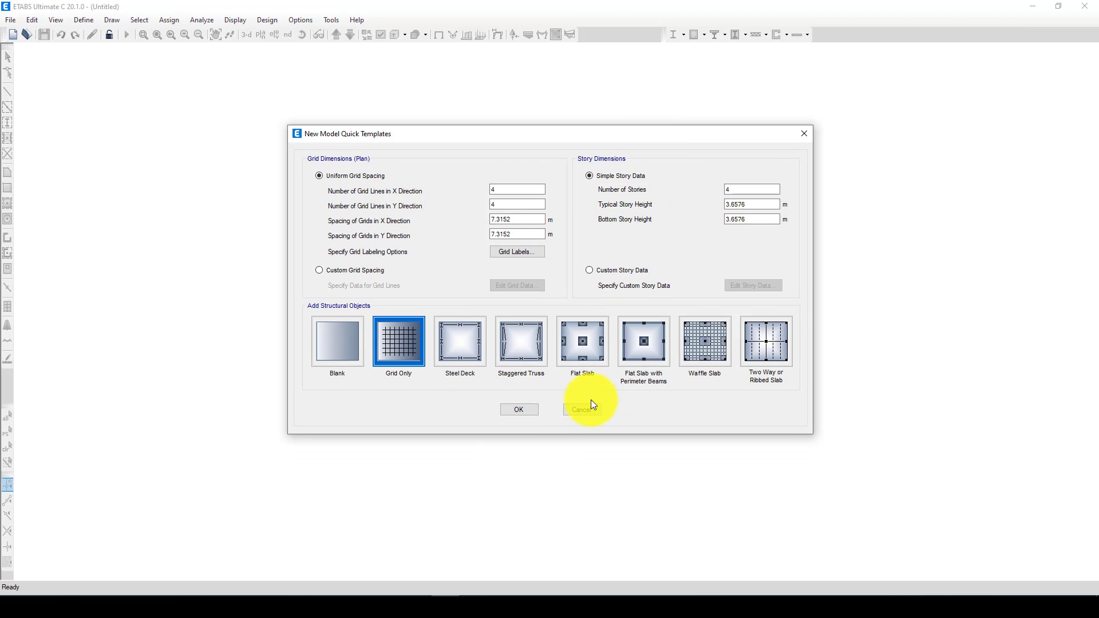
double_click(502, 220)
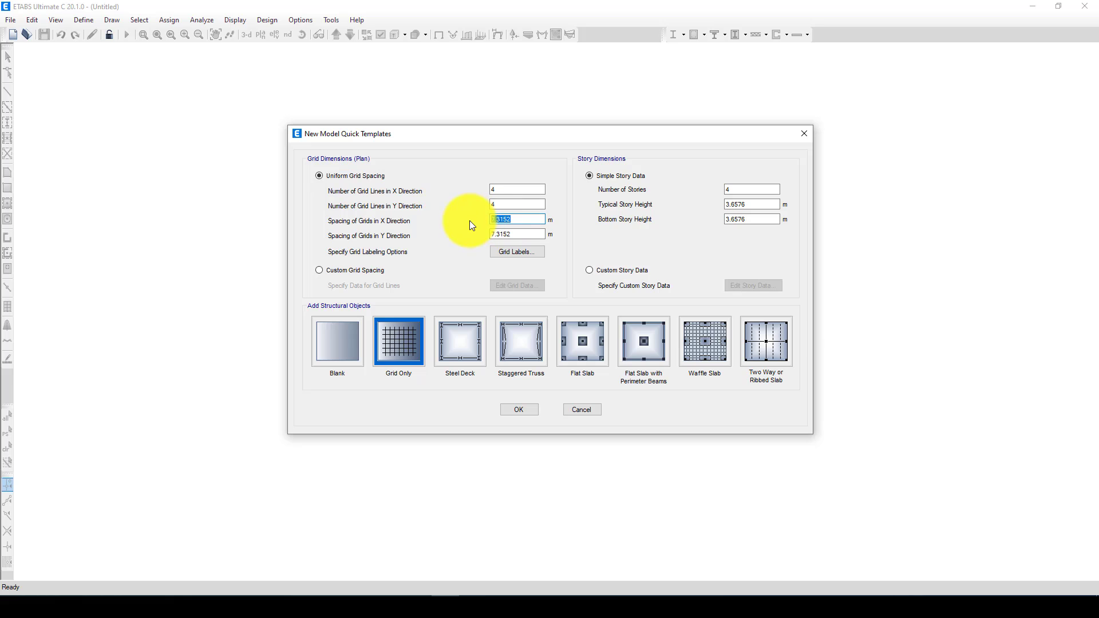
double_click(507, 189)
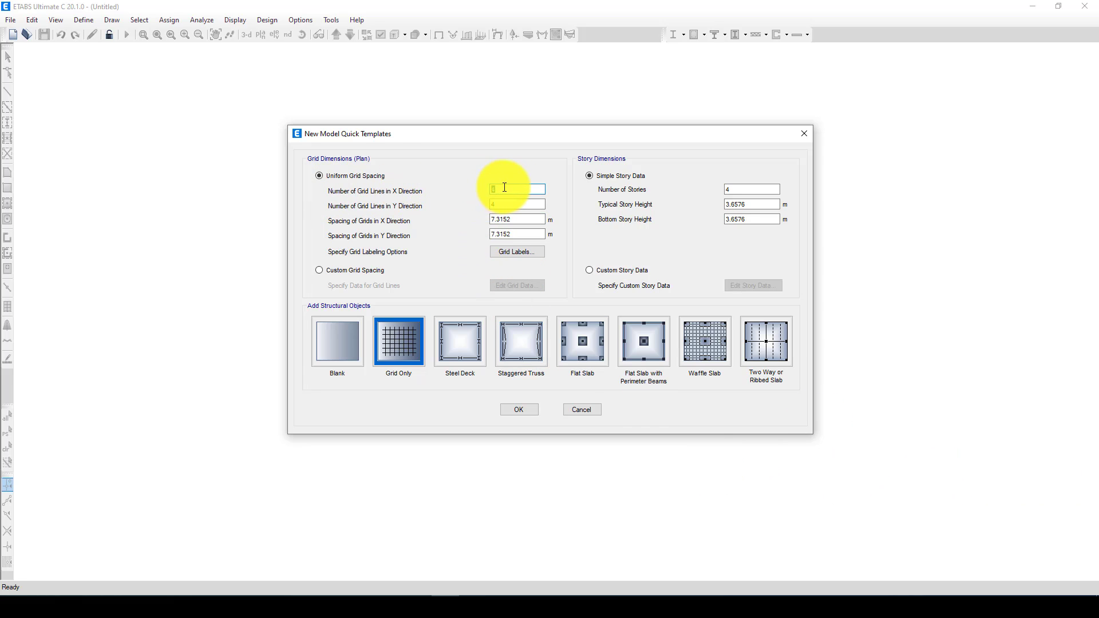
double_click(491, 205)
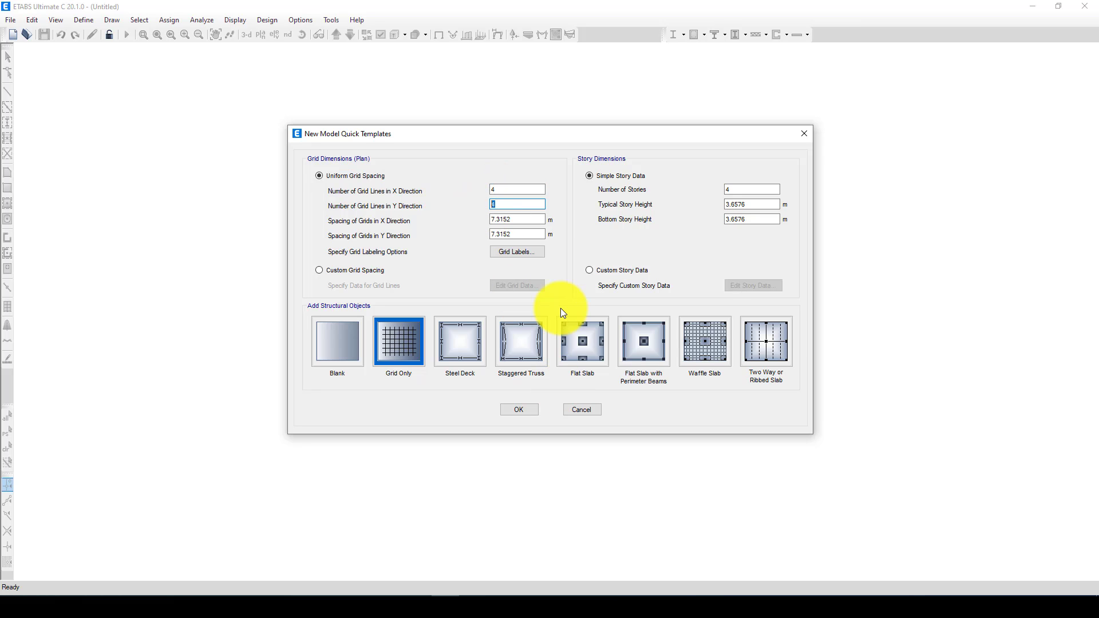
type("3")
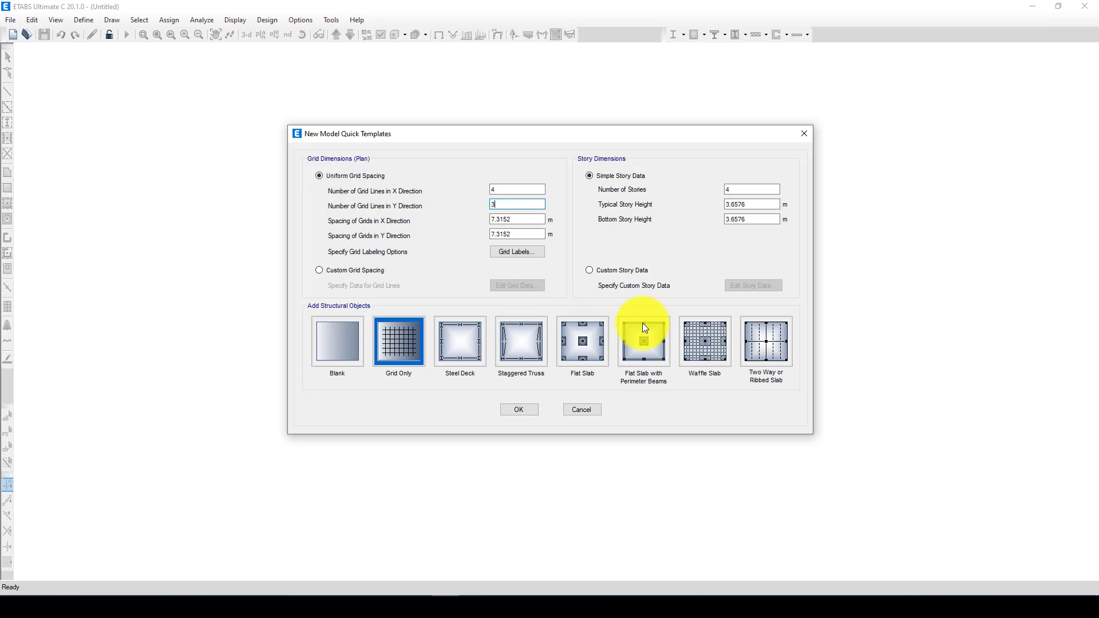
left_click_drag(521, 221, 457, 197)
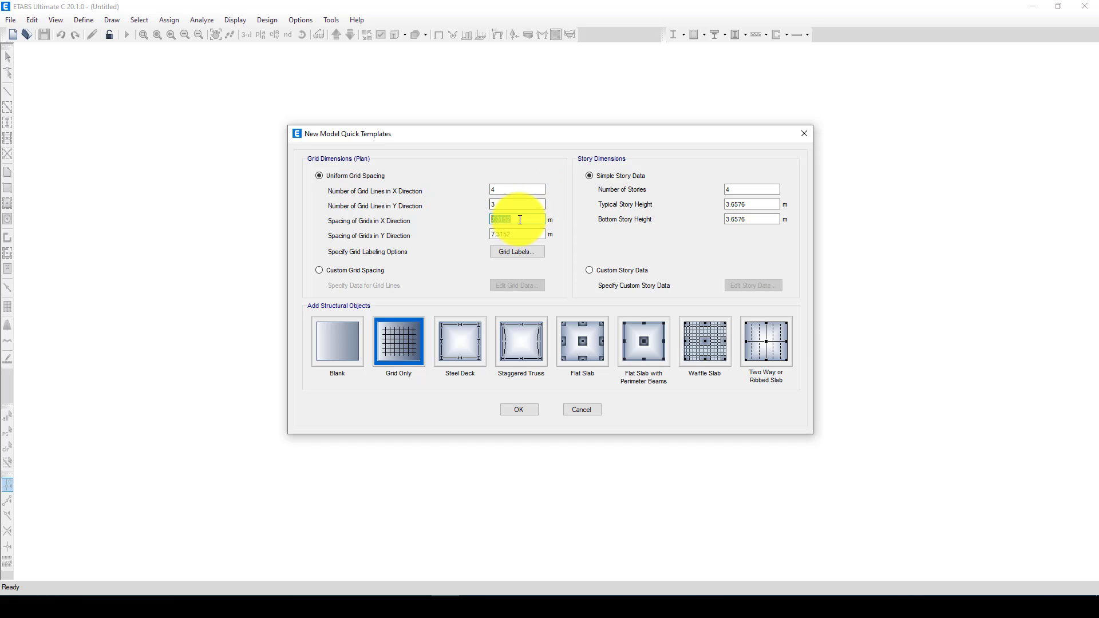
type("7")
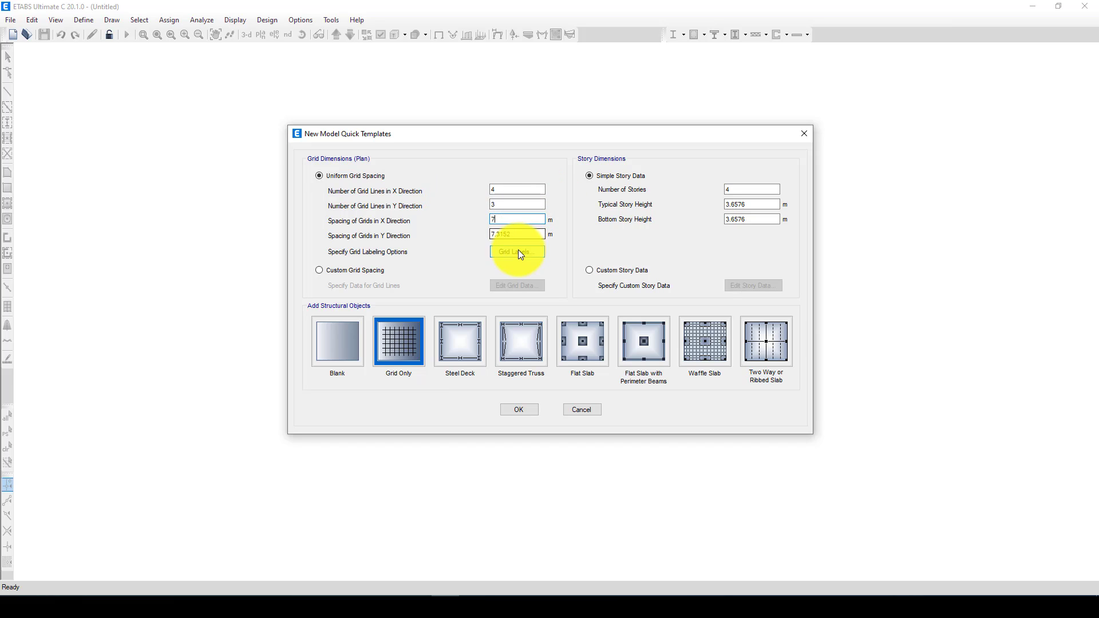
key("Tab")
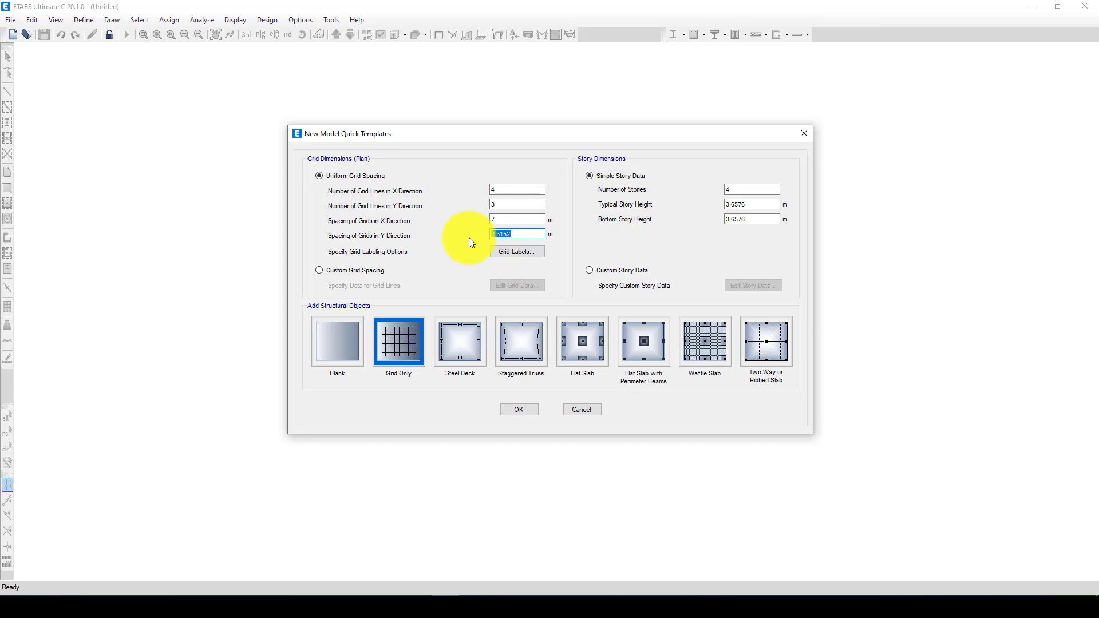
type("7")
Set 10 stories with a 3.6 m typical height and a 4 m bottom story, and create the model as Grid Only.
left_click_drag(738, 191, 716, 203)
type("3")
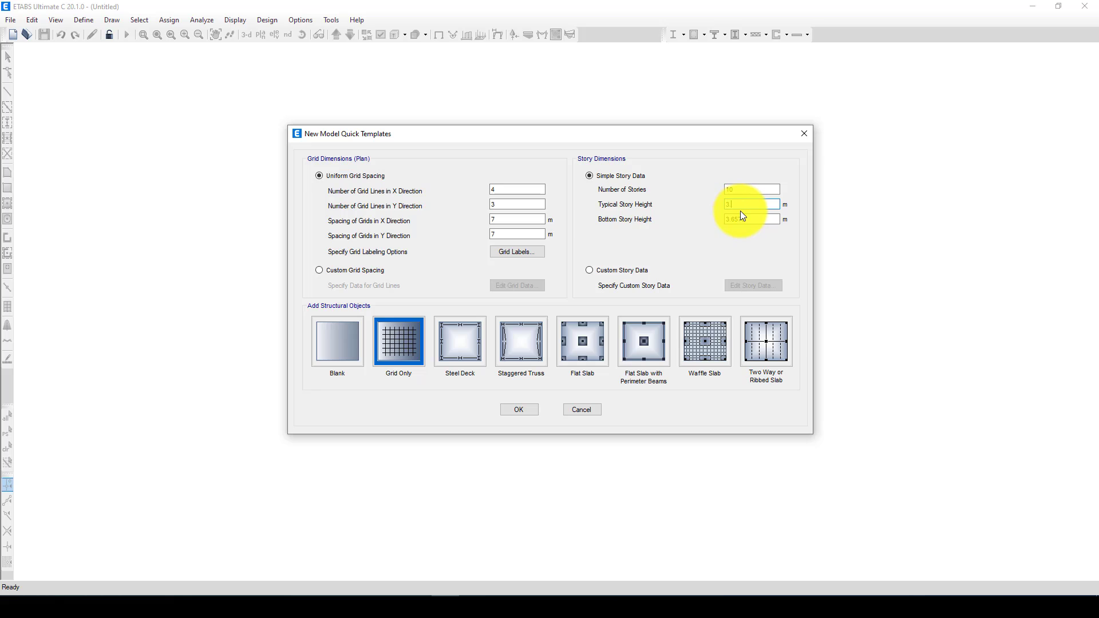
type(".6")
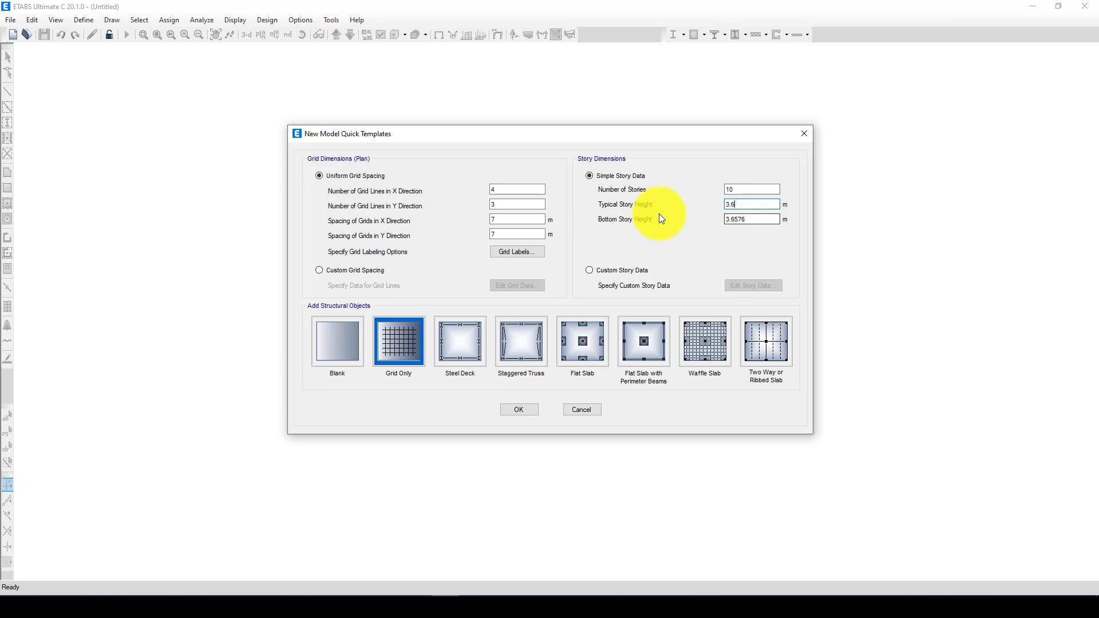
left_click_drag(756, 220, 705, 221)
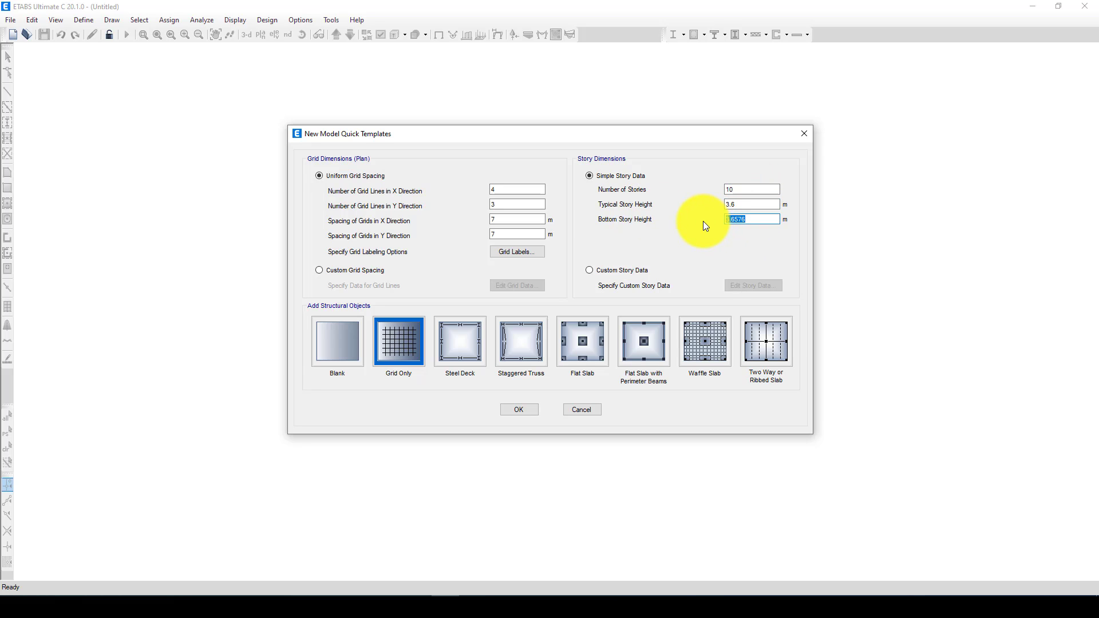
type("4")
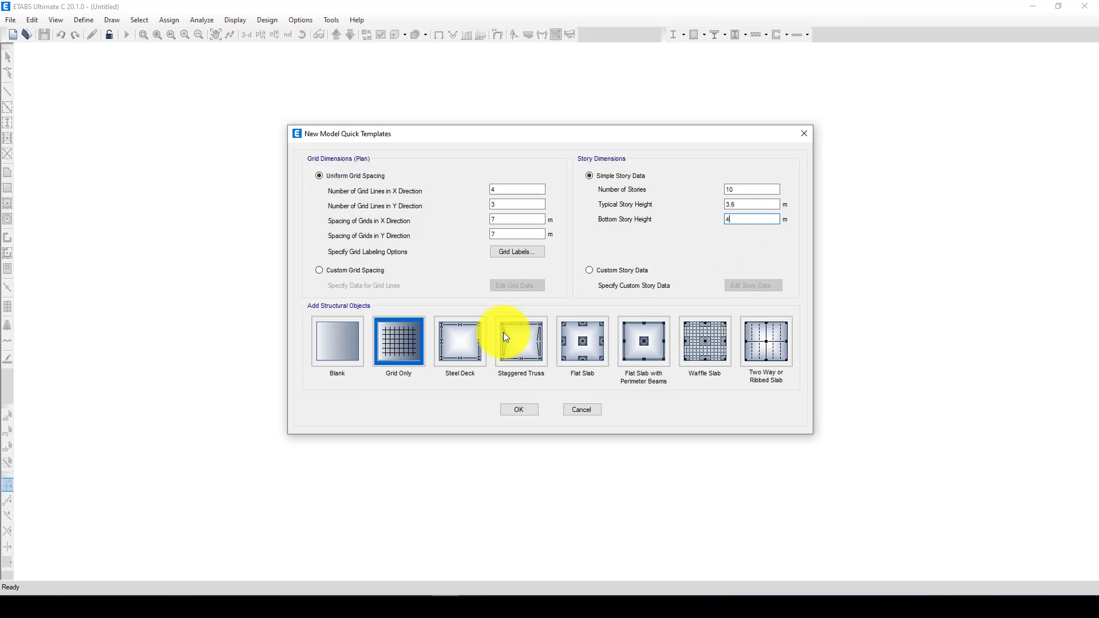
left_click(394, 349)
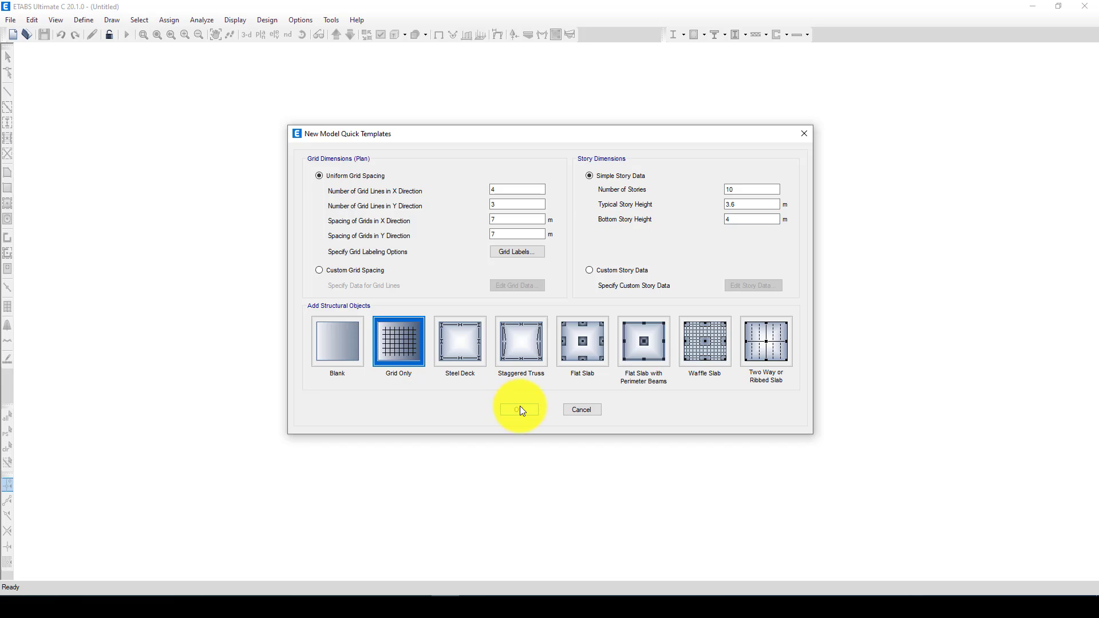
left_click(519, 407)
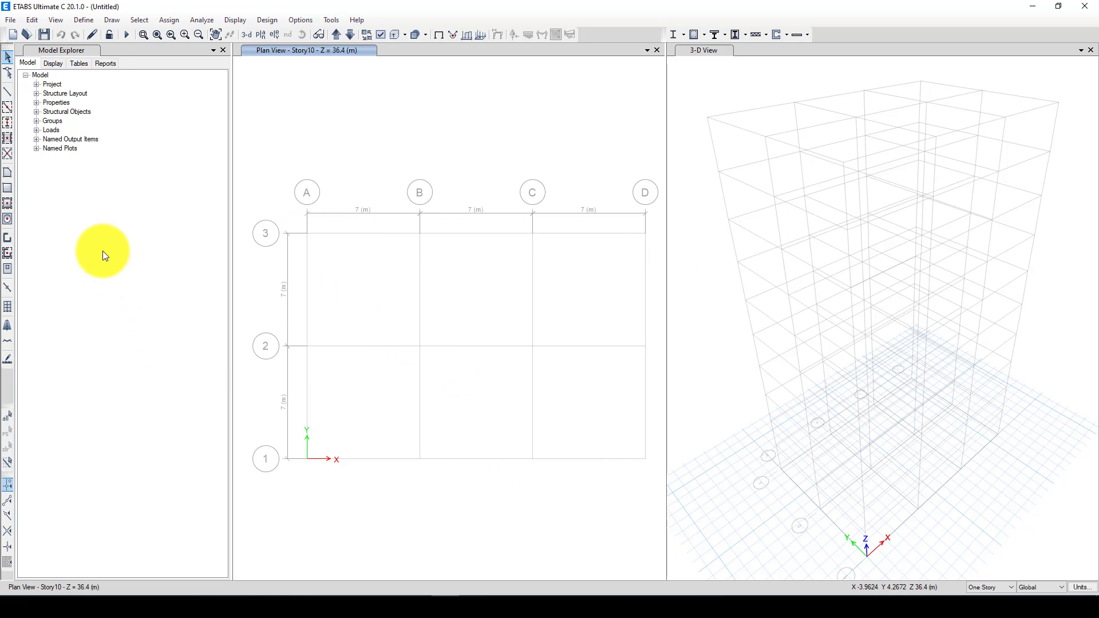
Start Quick Draw Columns and assign the HE600A section as the column property.
left_click(8, 123)
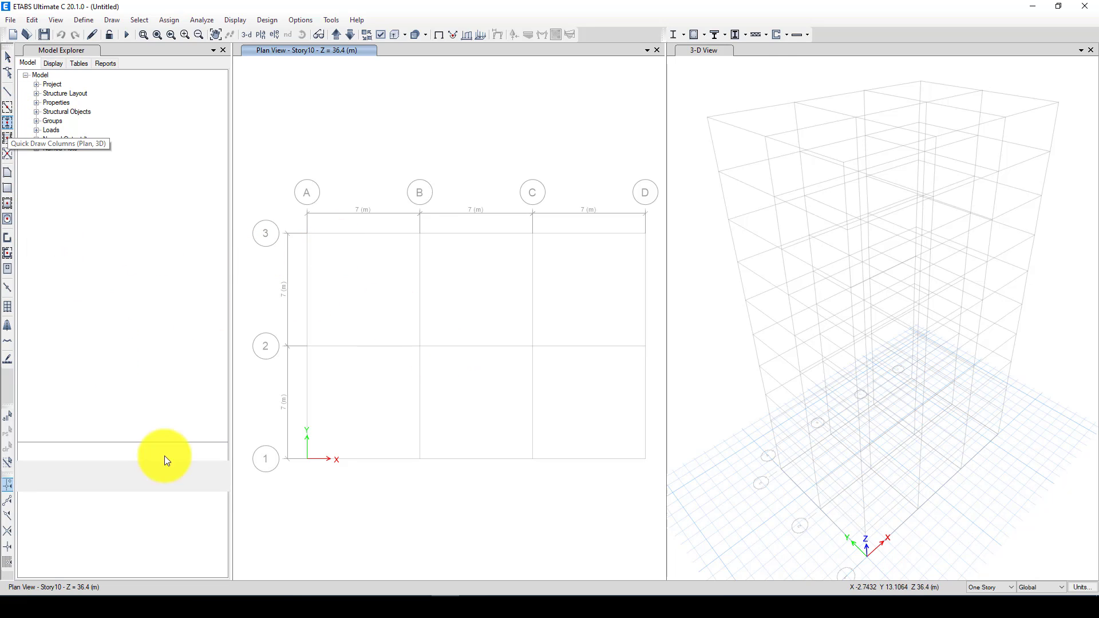
left_click(171, 467)
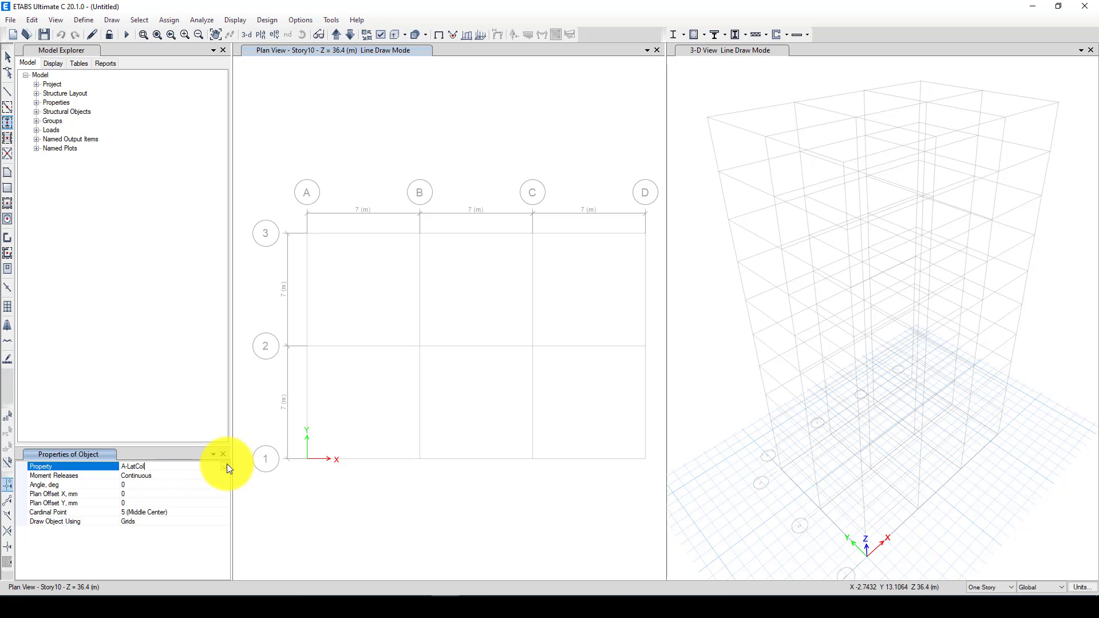
left_click(225, 467)
left_click_drag(222, 496, 224, 504)
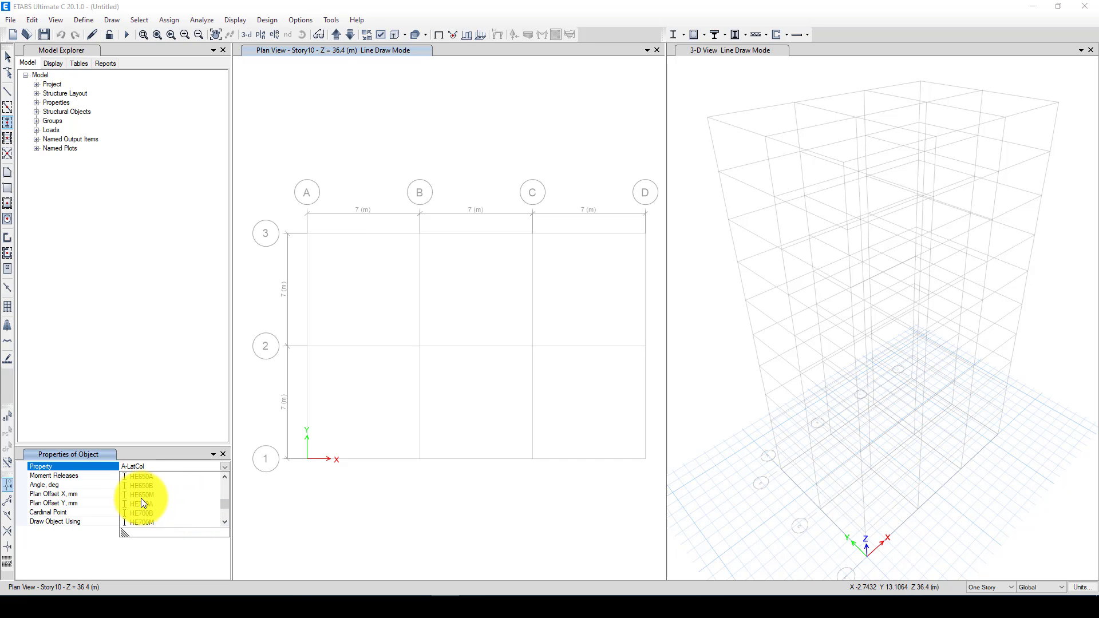
scroll(141, 499, "down", 4)
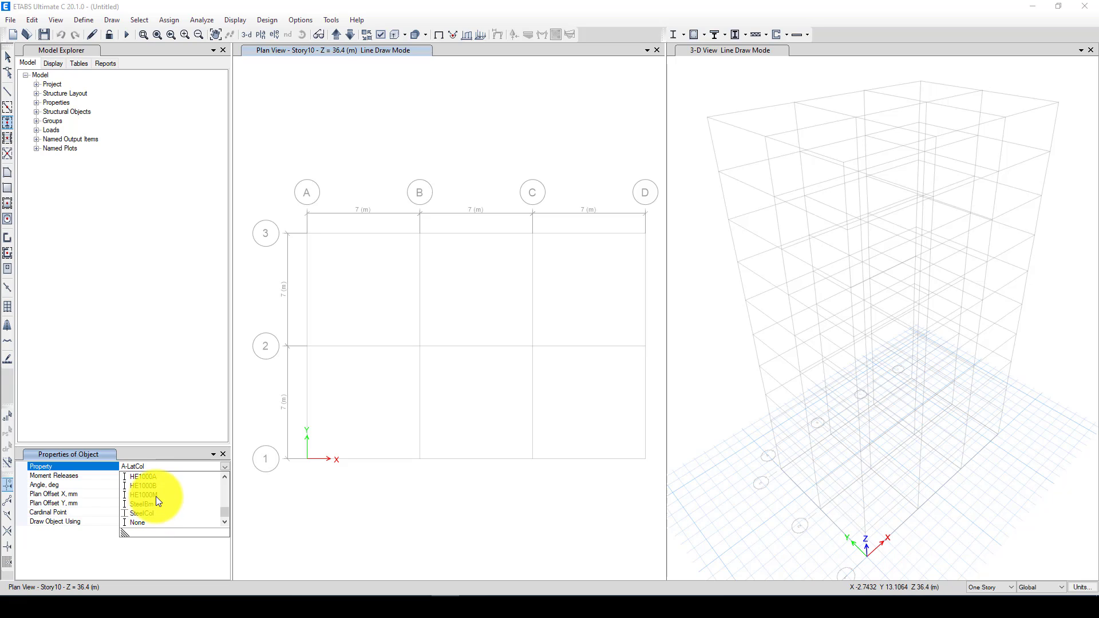
scroll(156, 496, "up", 1)
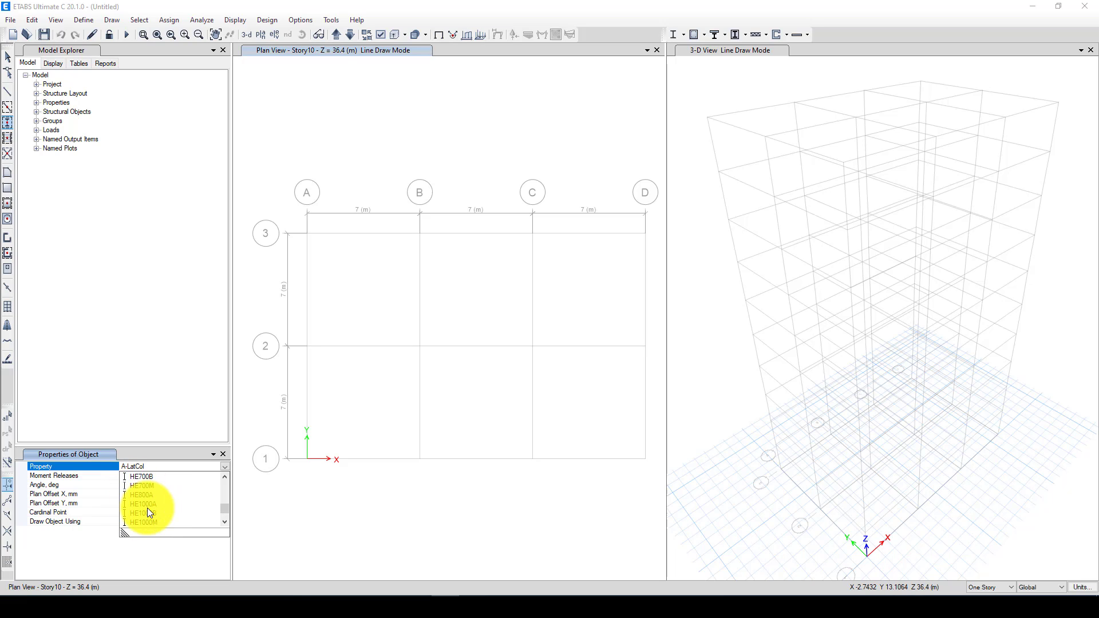
scroll(147, 489, "up", 3)
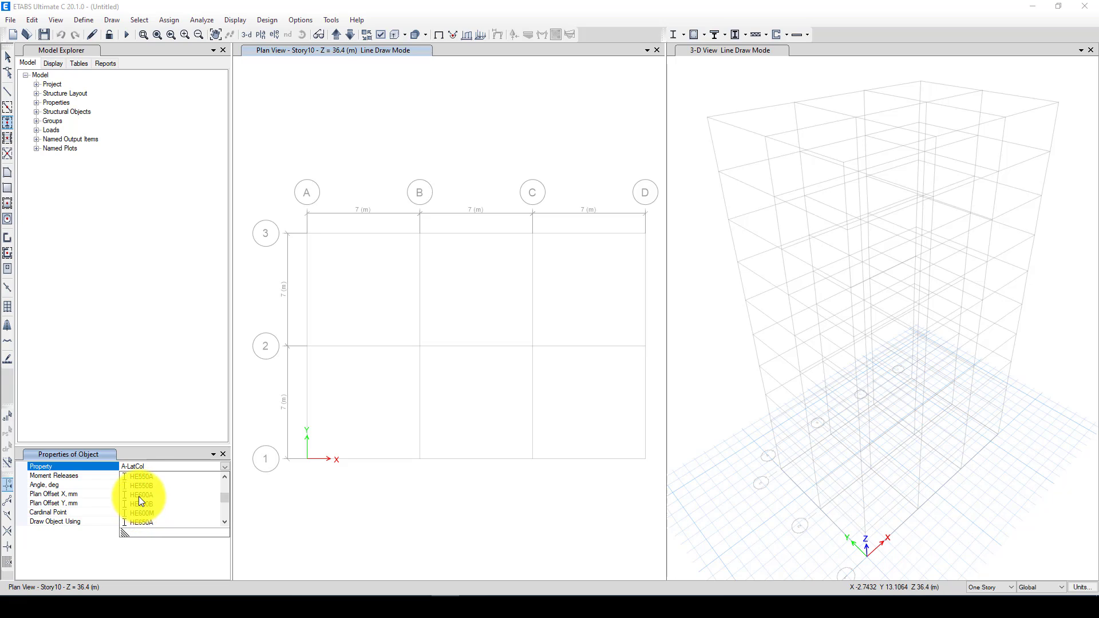
left_click(138, 495)
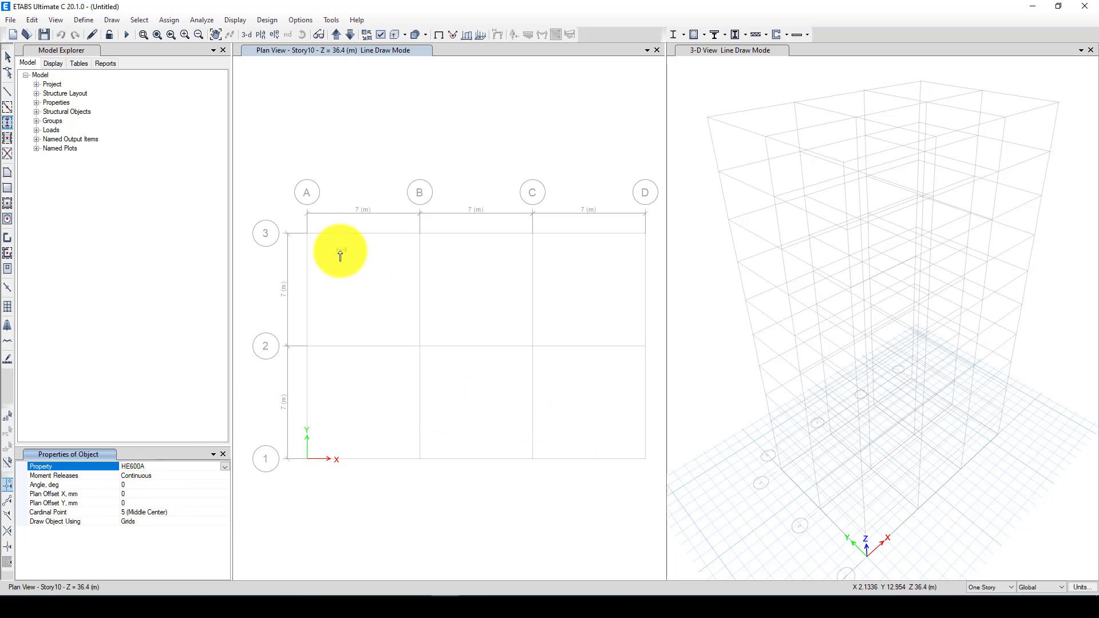
Apply drawing to All Stories and place columns at every grid intersection from A to D and 1 to 3.
left_click_drag(283, 203, 655, 486)
left_click_drag(372, 387, 268, 253)
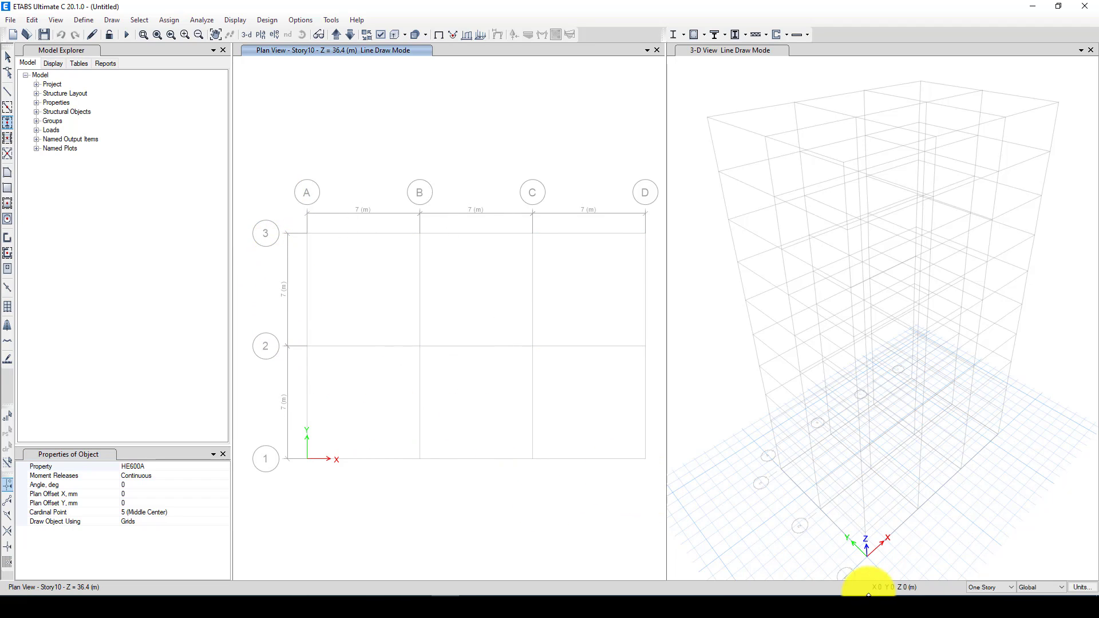
left_click(984, 586)
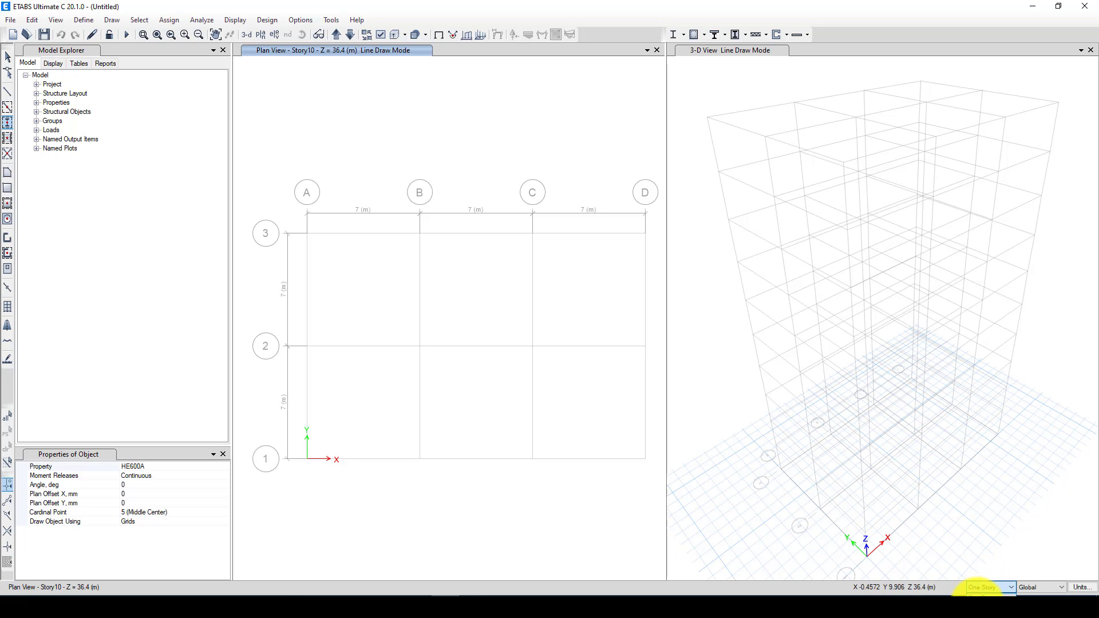
left_click(979, 603)
mouse_move(275, 178)
left_mouse_down()
mouse_move(343, 378)
mouse_move(658, 503)
mouse_move(557, 449)
left_mouse_up()
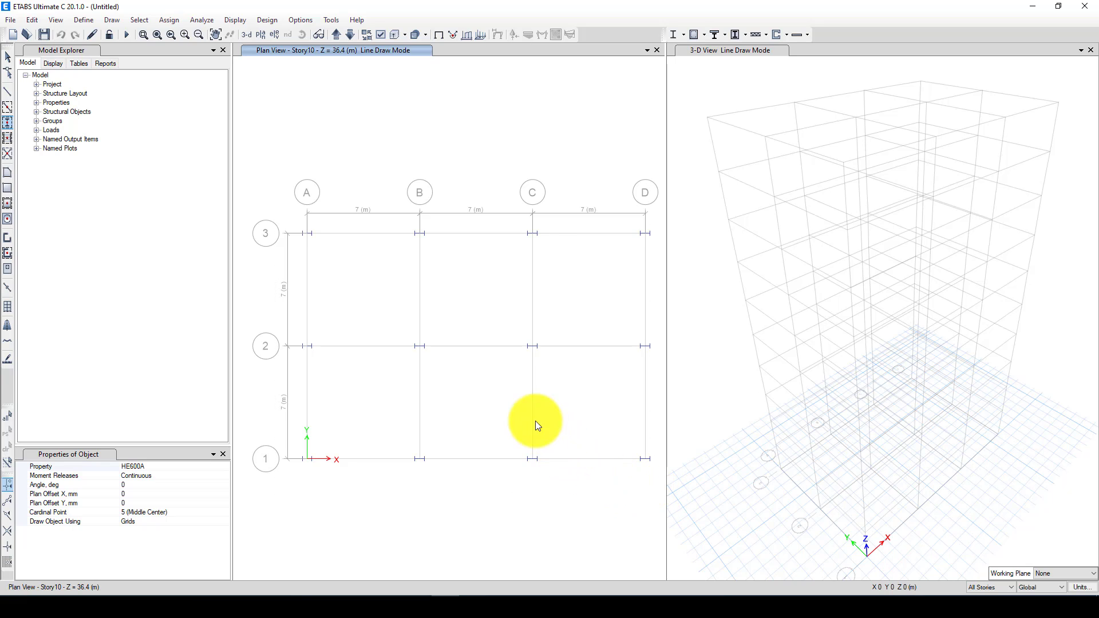
Quick-draw HE700B frame beams along all grid lines in plan on all stories.
left_click(6, 108)
left_click(161, 467)
left_click(184, 474)
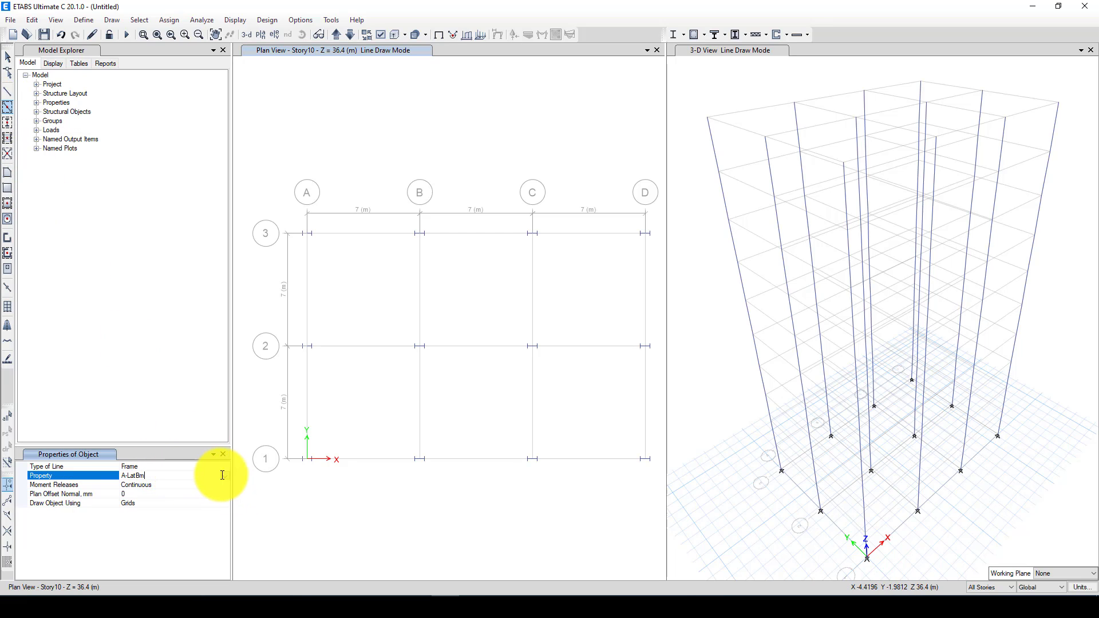
left_click(225, 476)
scroll(167, 510, "down", 5)
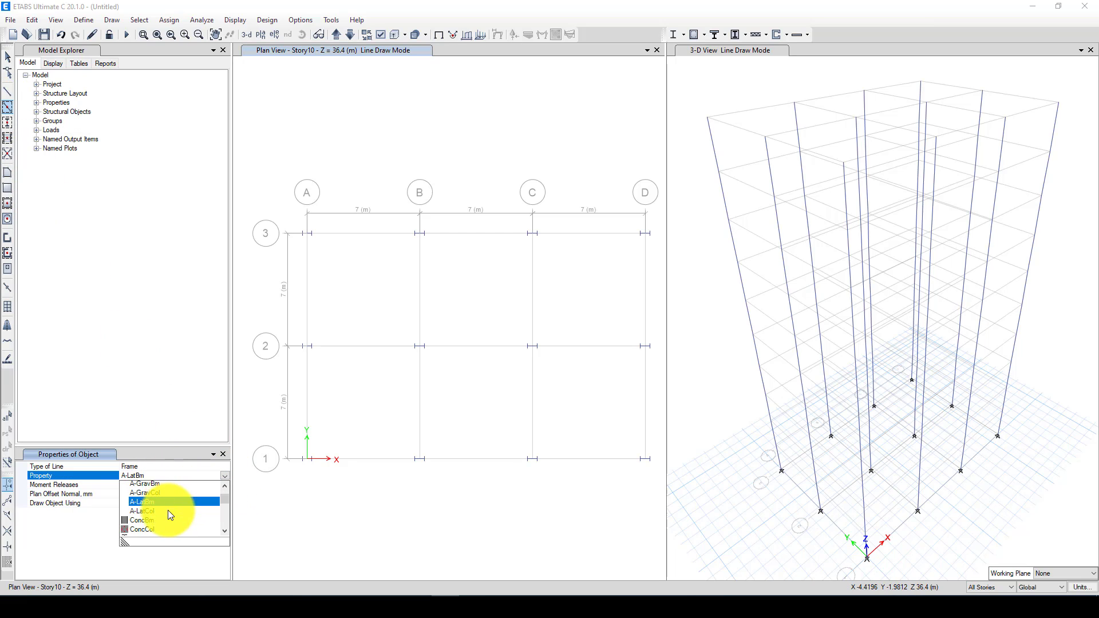
scroll(159, 522, "down", 3)
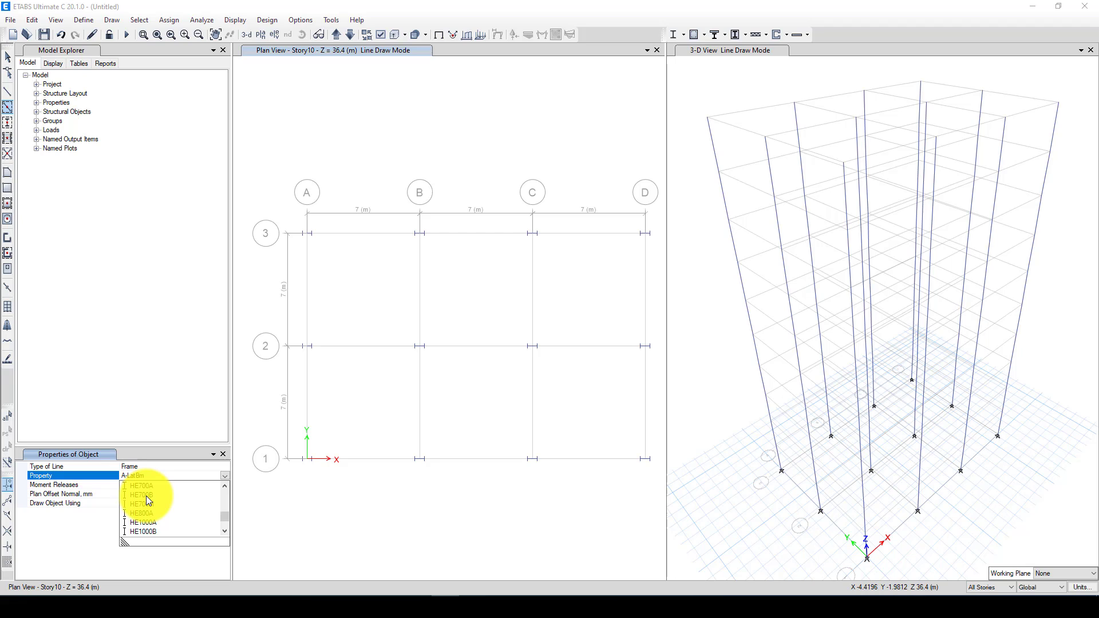
left_click(146, 496)
mouse_move(276, 200)
left_mouse_down()
mouse_move(368, 450)
mouse_move(650, 510)
left_mouse_up()
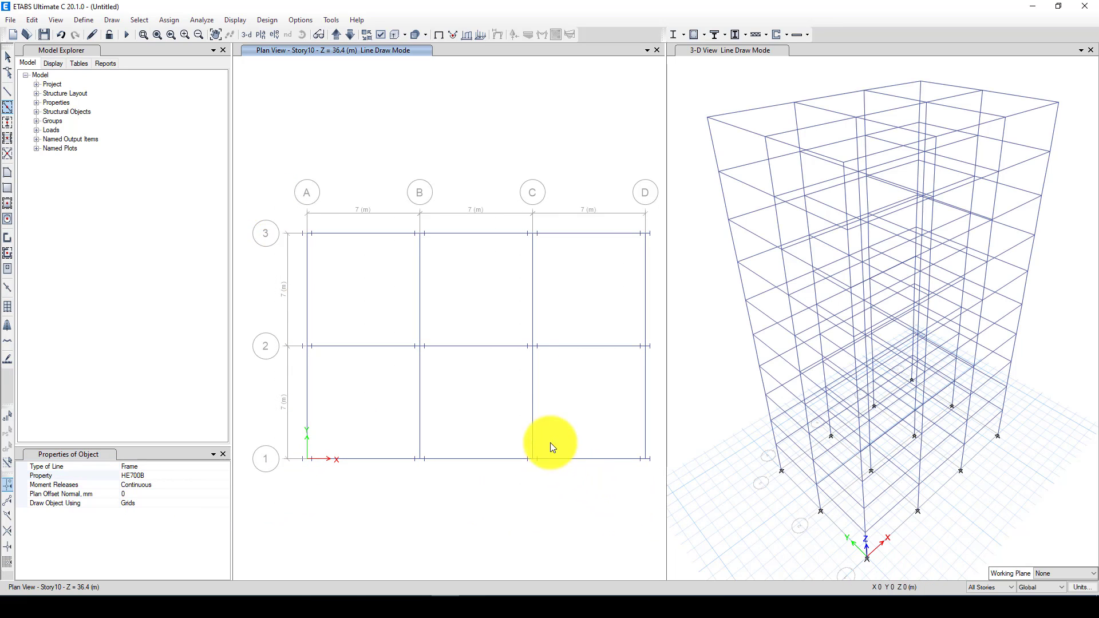
Leave line drawing and display the frame with extruded sections in the 3-D view.
left_click(7, 57)
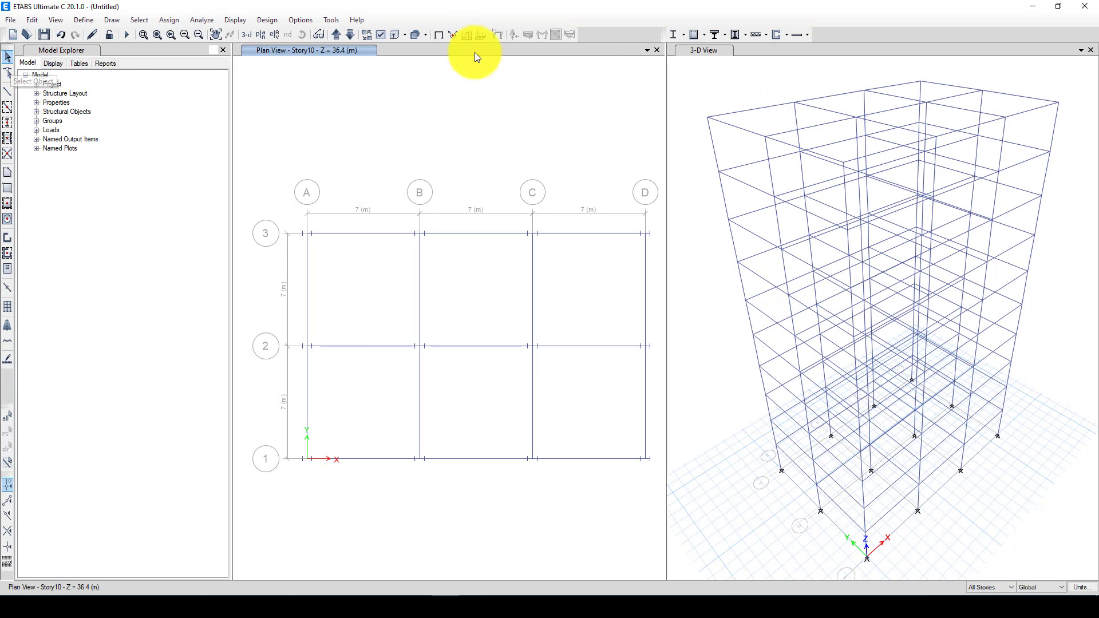
left_click(416, 34)
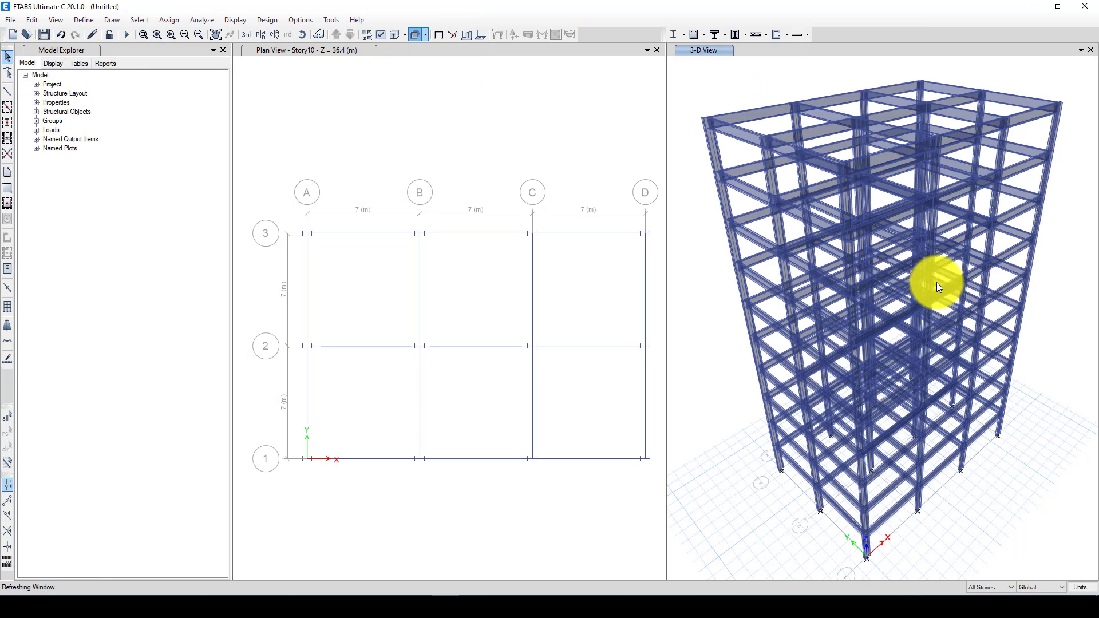
middle_click_drag(930, 352, 743, 311)
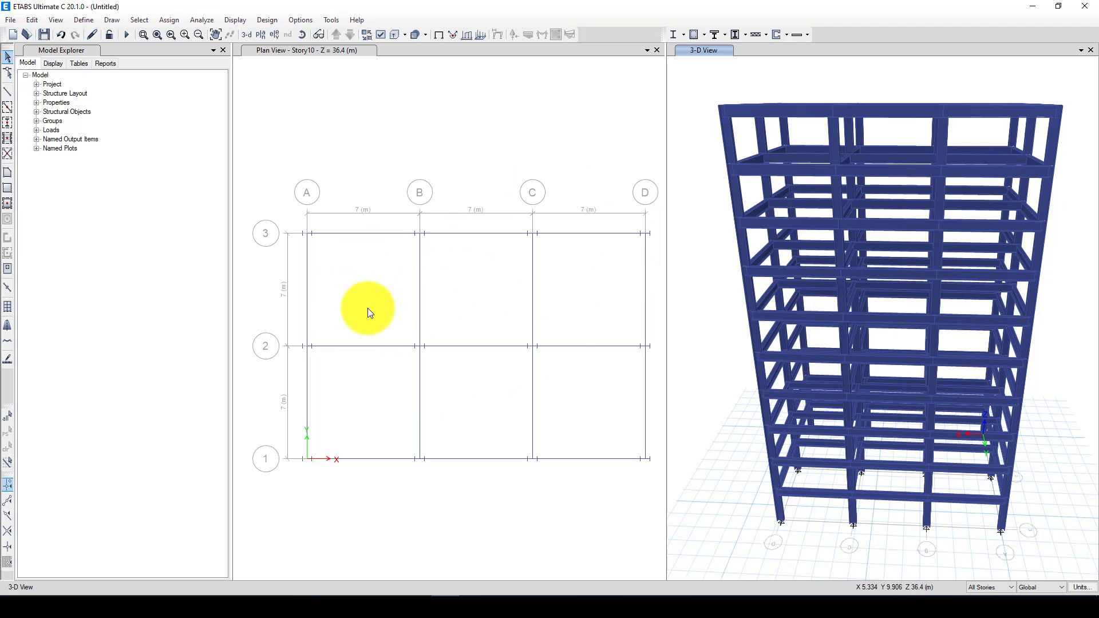
Limit the scope to One Story and assign fixed restraints in all translations and rotations to all joints at the Base level.
left_click(373, 93)
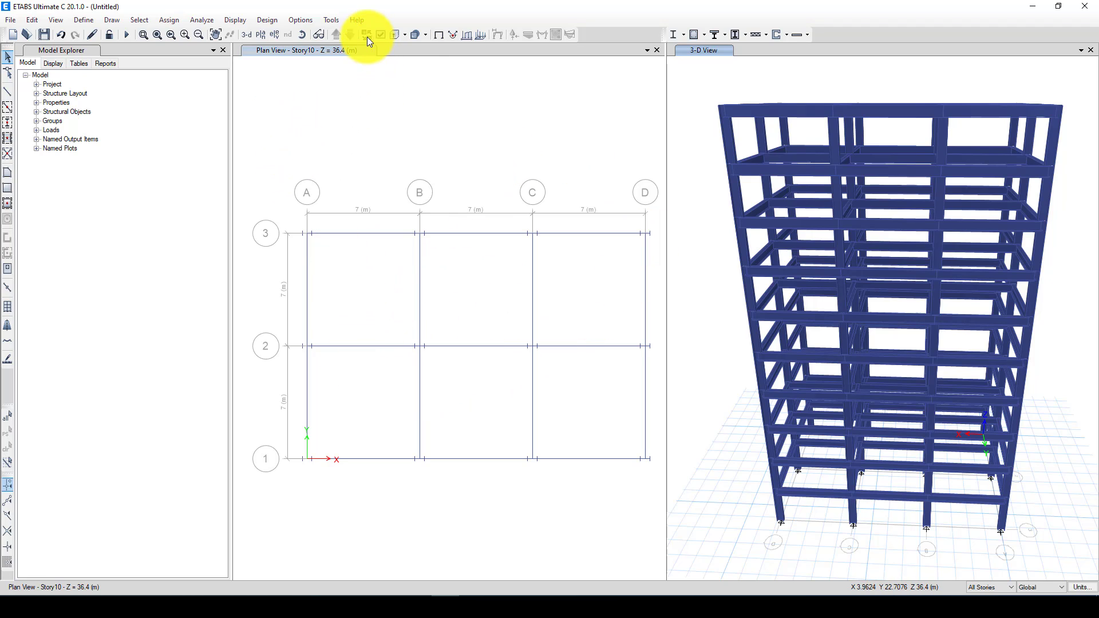
left_click(341, 31)
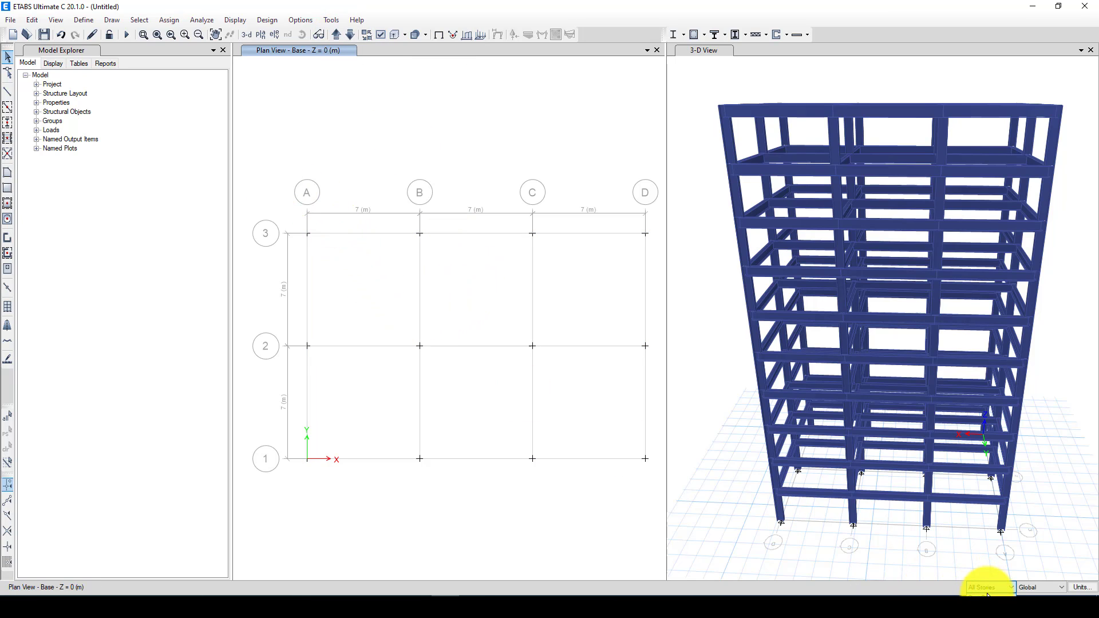
left_click(987, 596)
left_click_drag(281, 213, 661, 474)
left_click(161, 20)
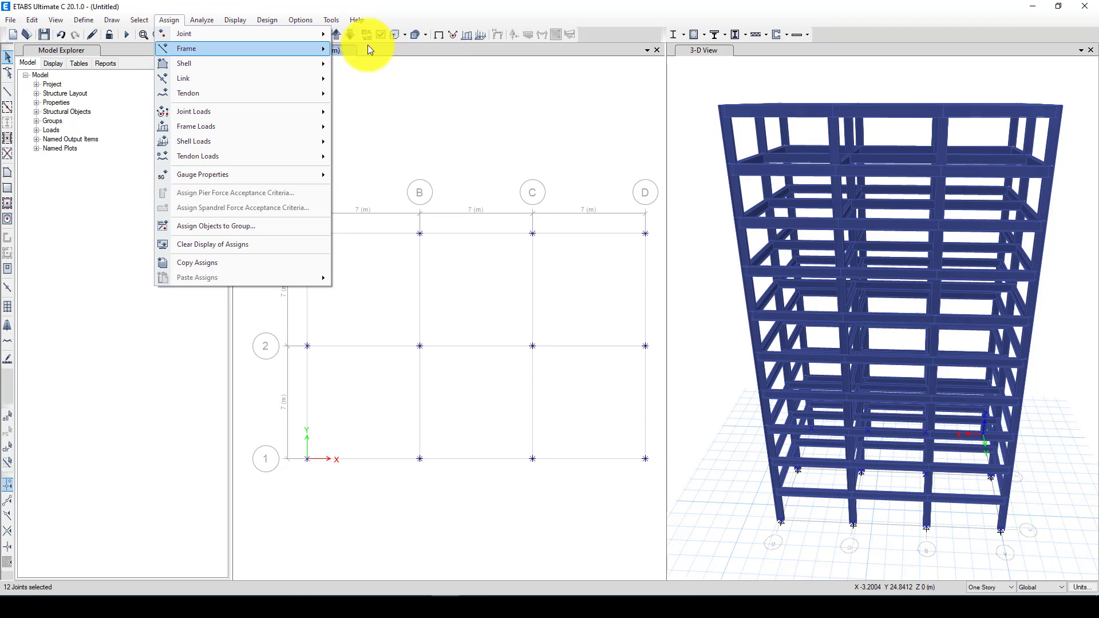
left_click(352, 36)
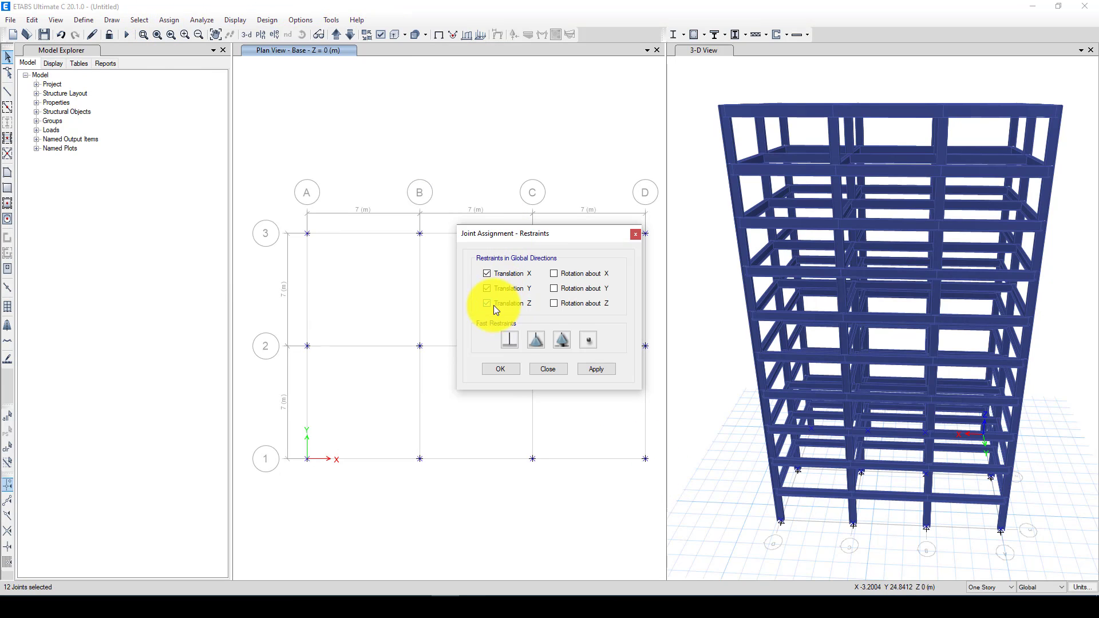
left_click(599, 369)
left_click(503, 369)
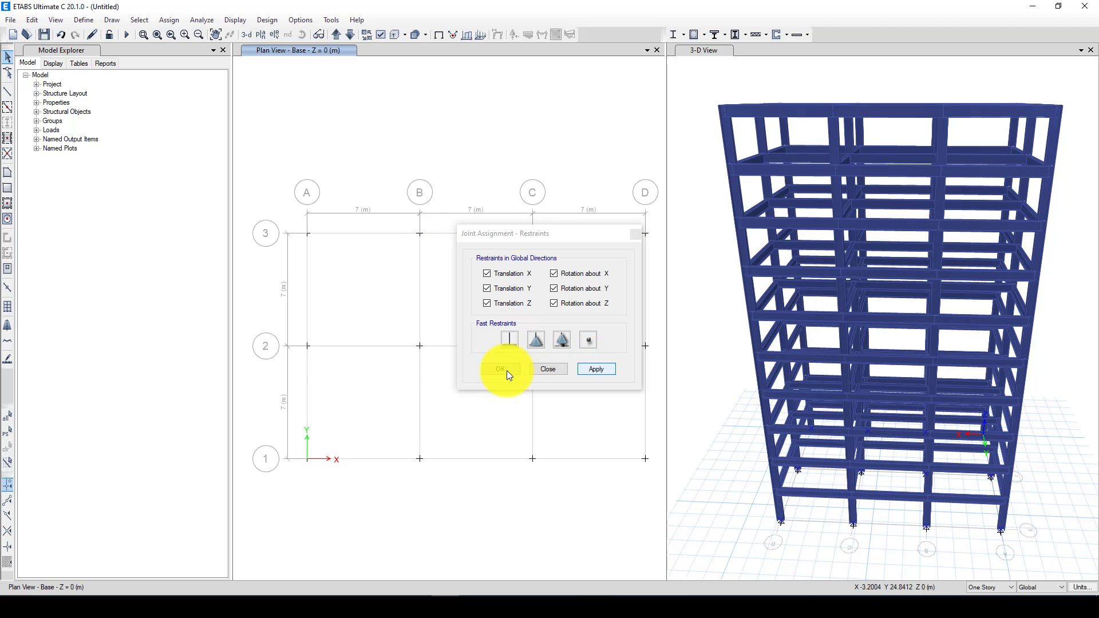
left_click(499, 368)
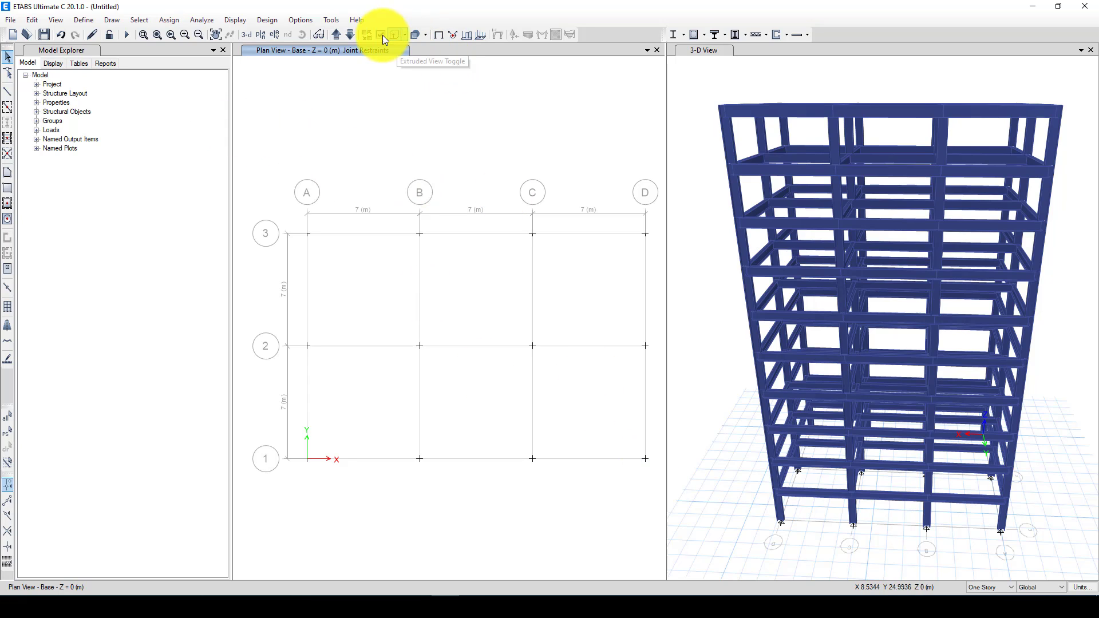
On the Story1 plan with All Stories active, draw a rectangular Slab1 floor from grid point A-3 to D-1.
left_click(338, 33)
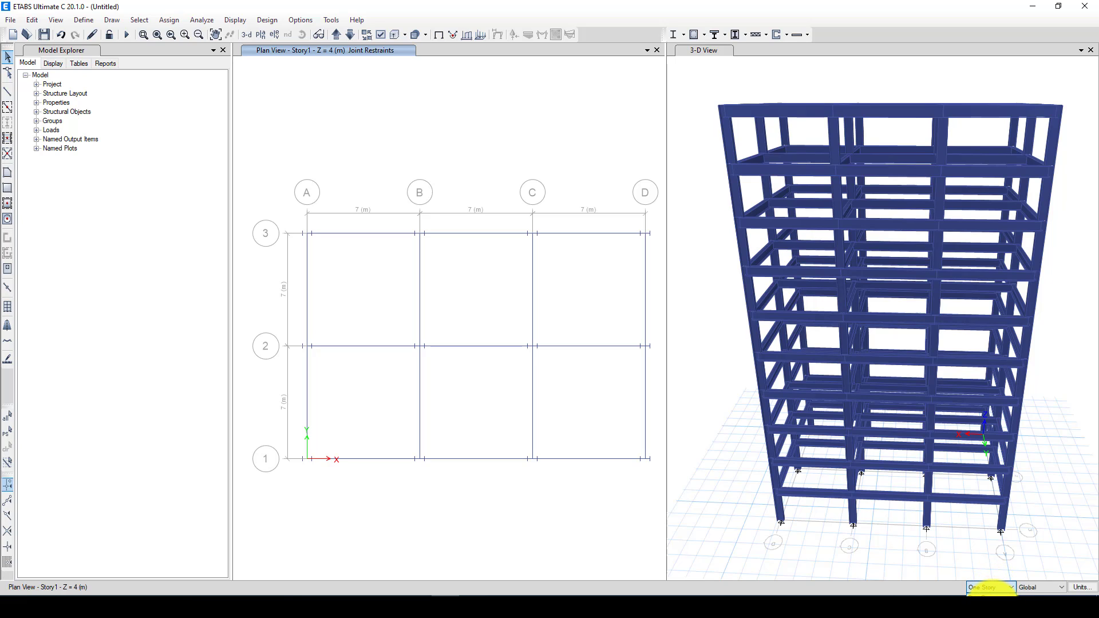
left_click(993, 603)
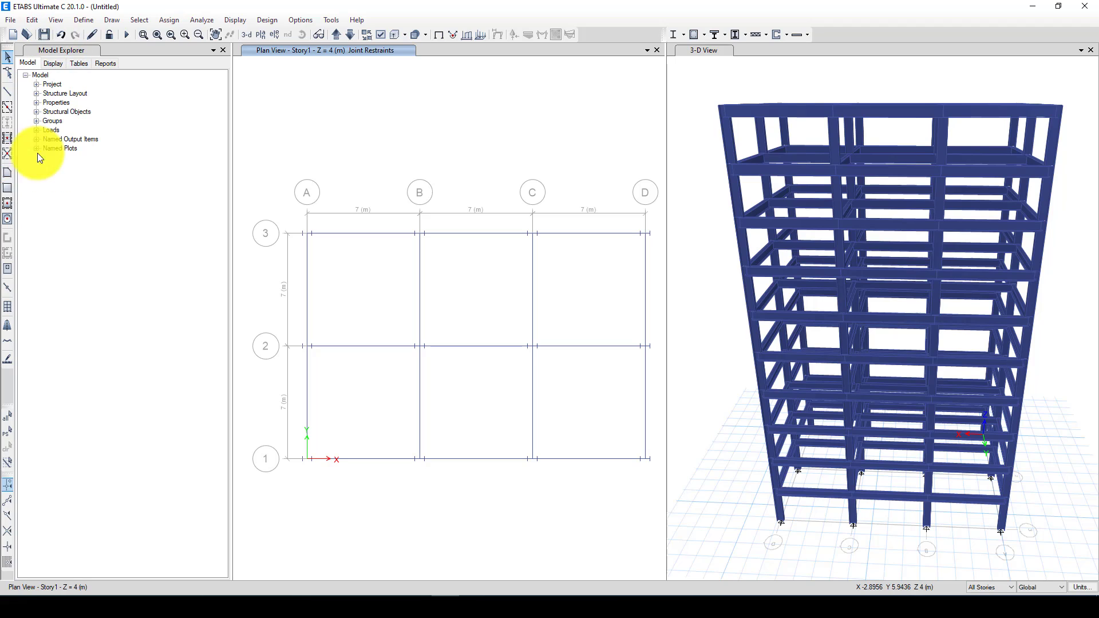
left_click(7, 188)
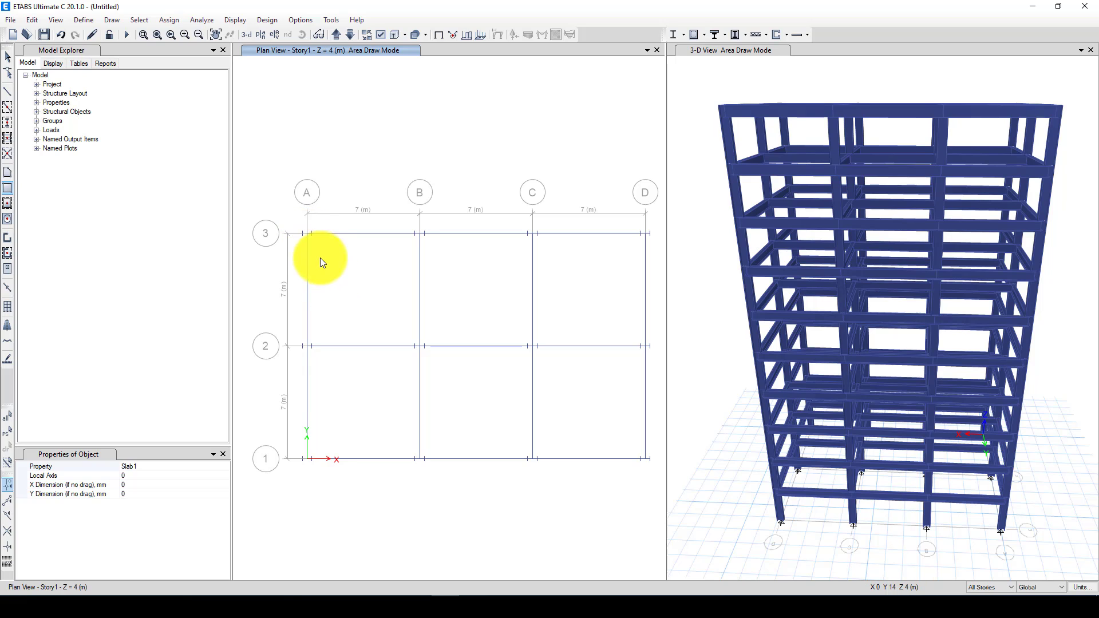
left_click(307, 233)
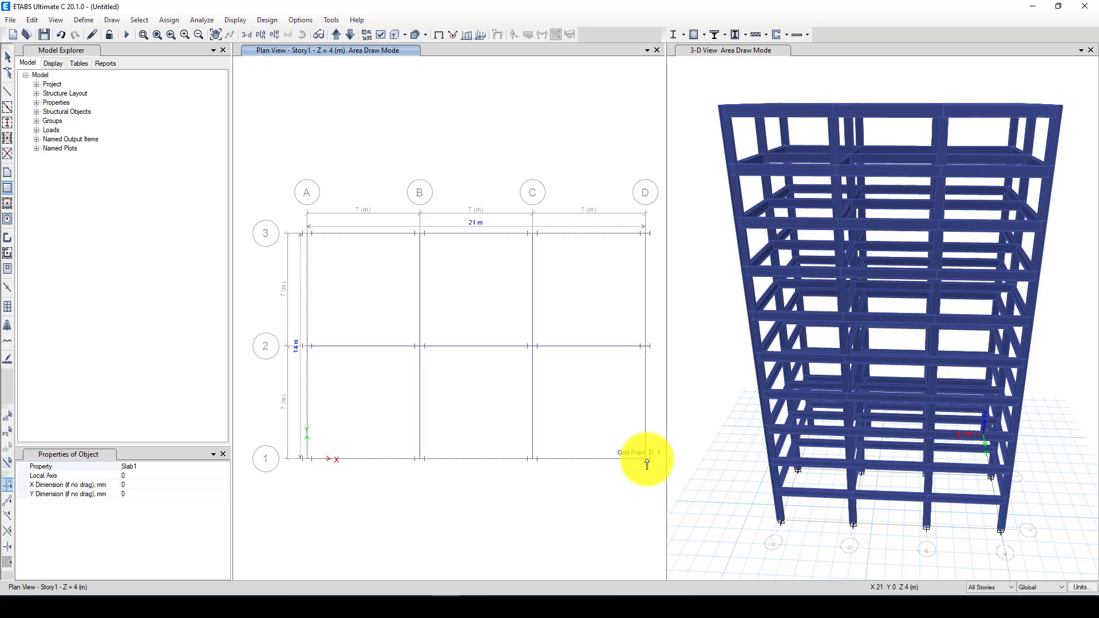
left_click(628, 458)
left_click(7, 56)
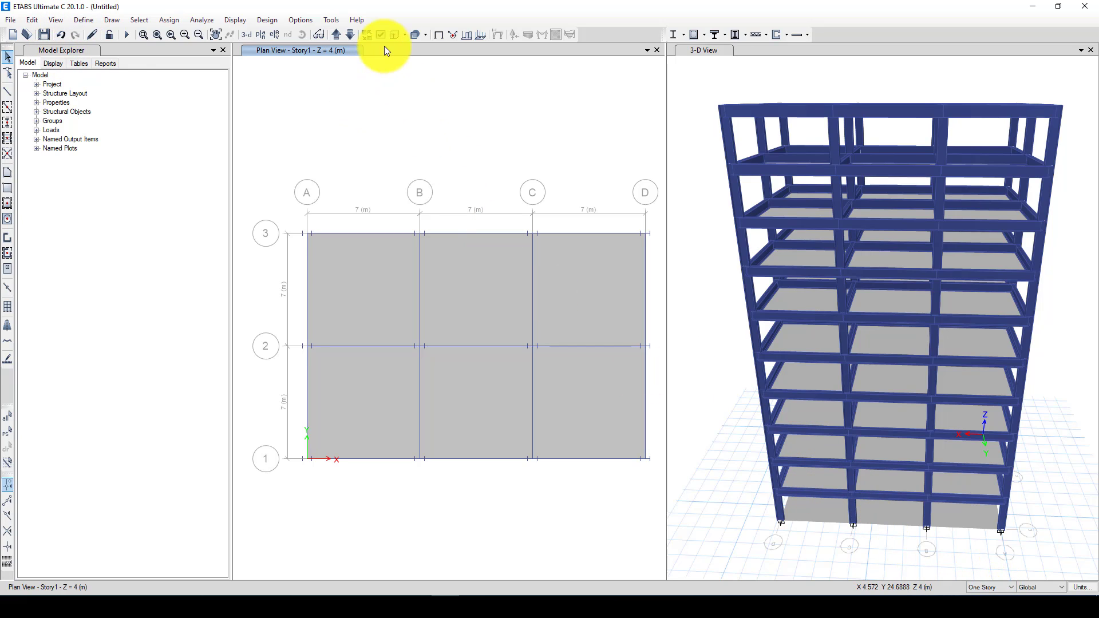
Delete the slab at the Base level.
left_click(351, 33)
left_click(366, 278)
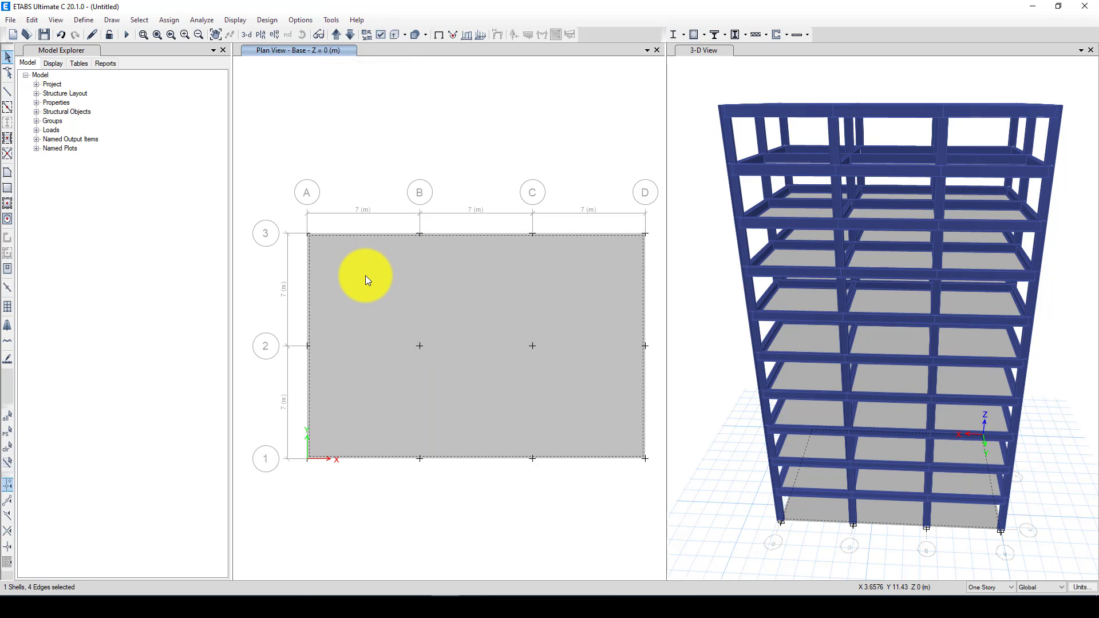
key("Delete")
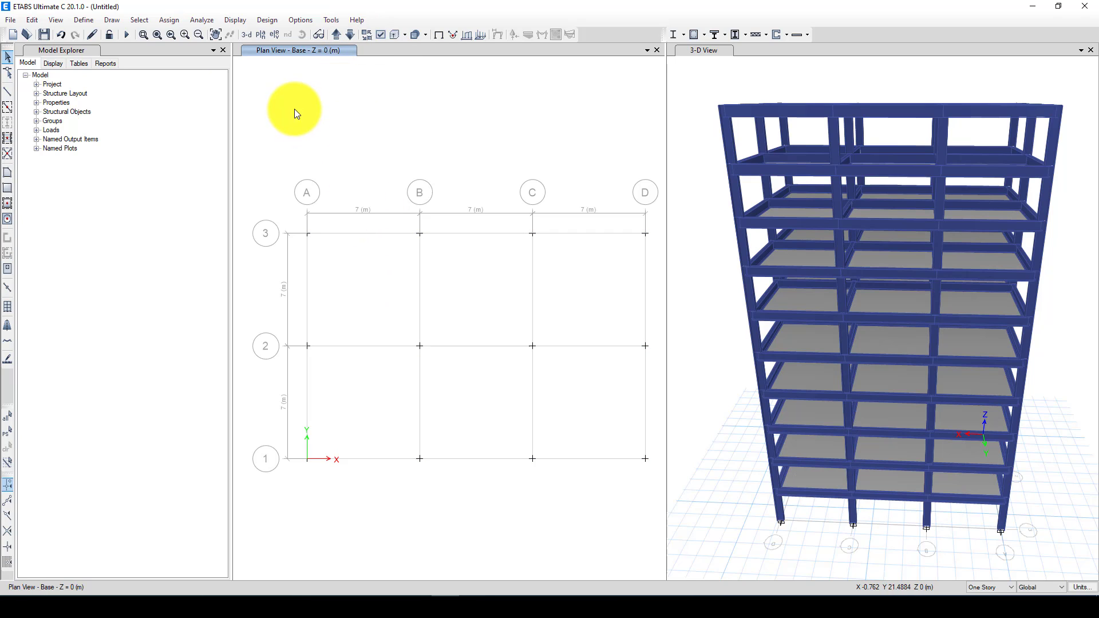
Set the thickness of the Slab1 slab section property to 200 mm.
left_click(77, 19)
mouse_move(136, 52)
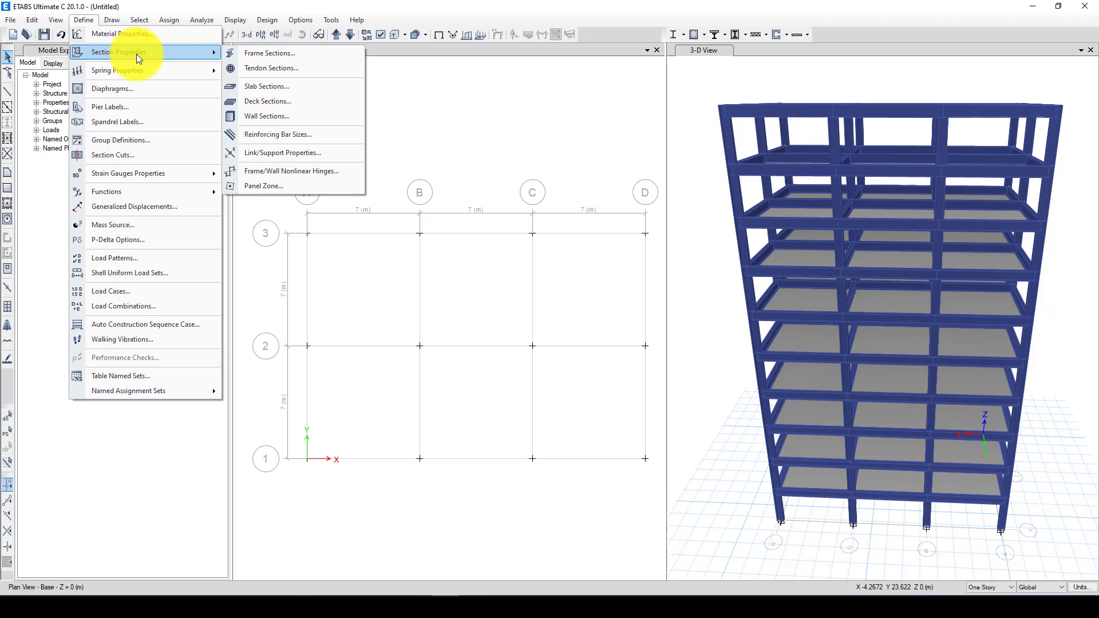
left_click(280, 86)
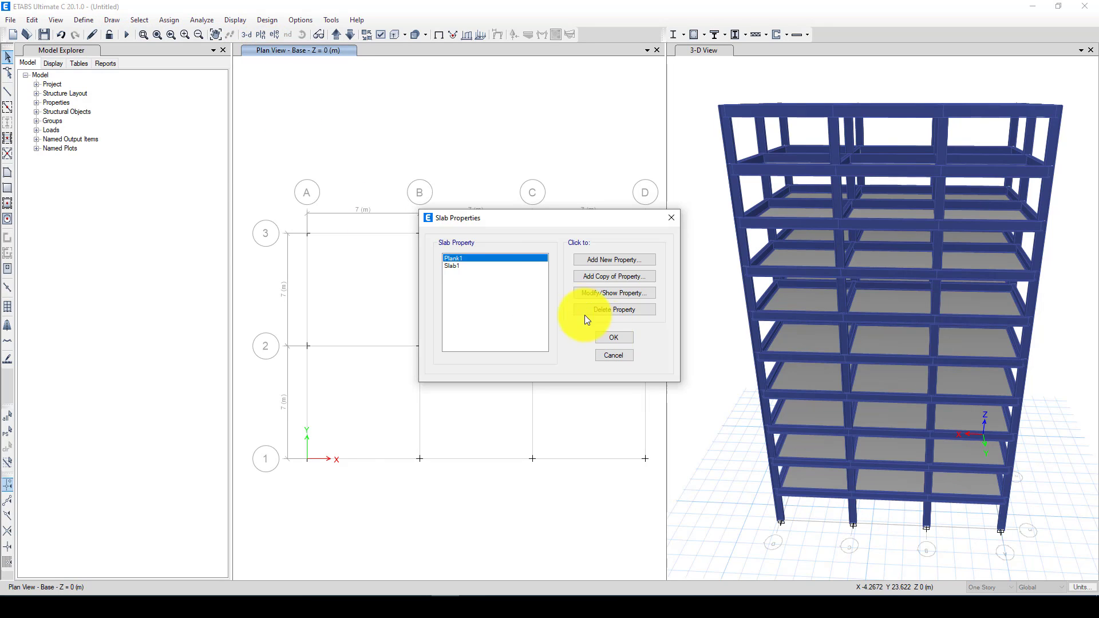
left_click(472, 267)
left_click(605, 293)
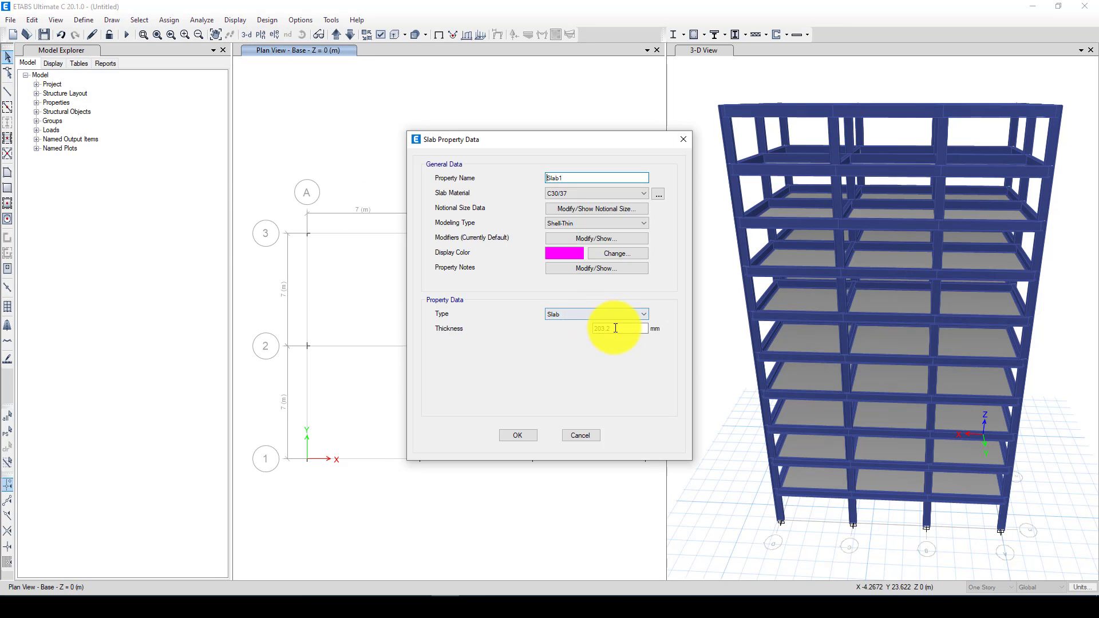
double_click(588, 328)
type("200")
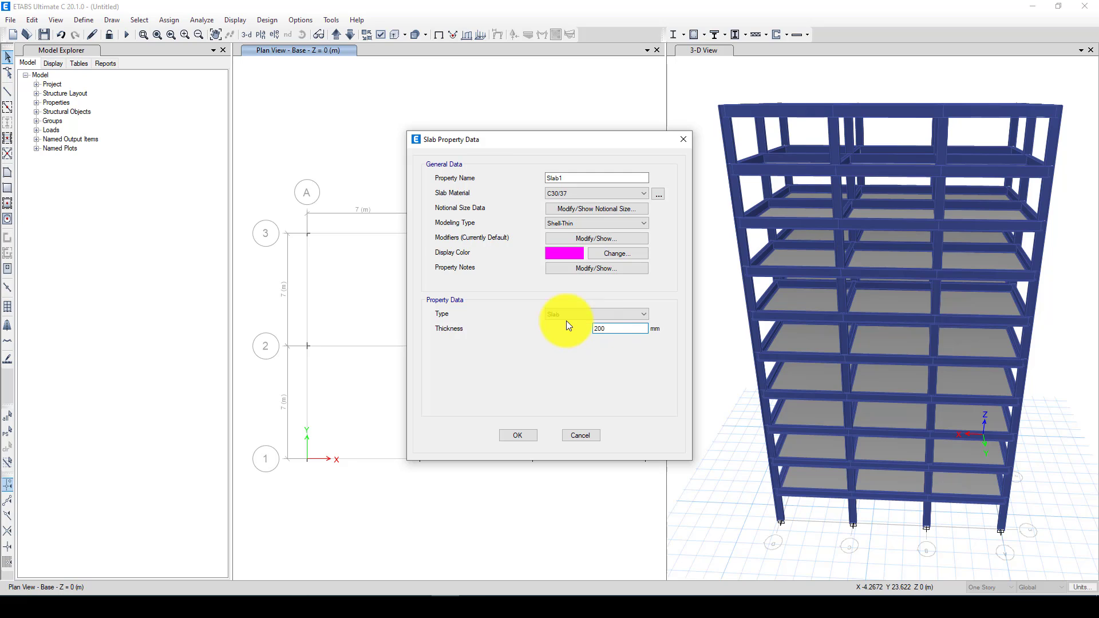
left_click(517, 436)
left_click(608, 337)
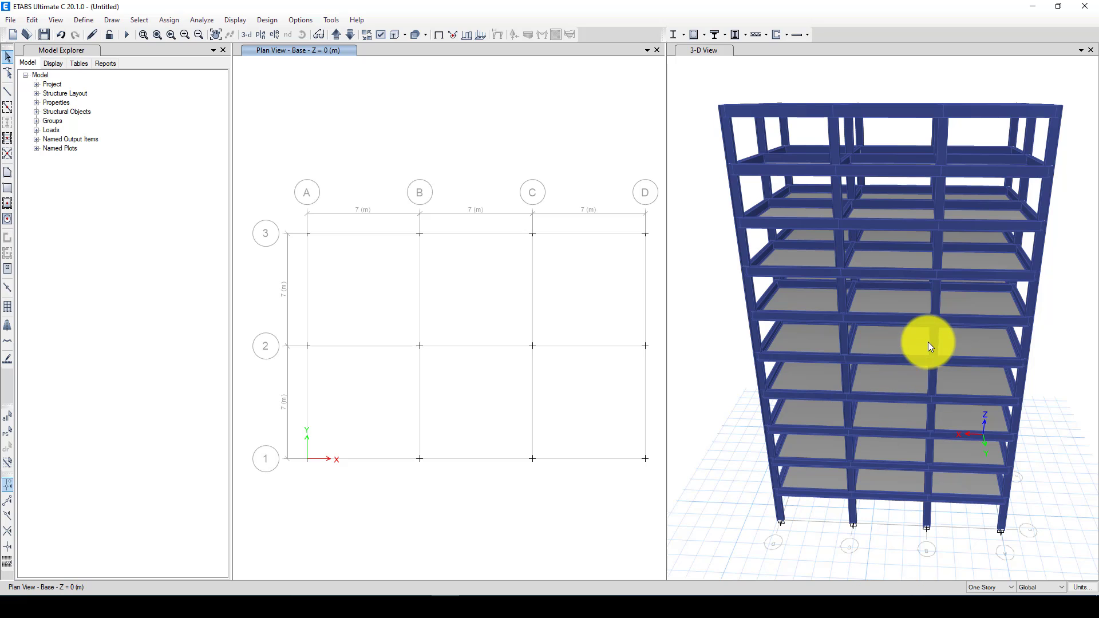
middle_click_drag(962, 355, 751, 388)
middle_click_drag(864, 378, 749, 349)
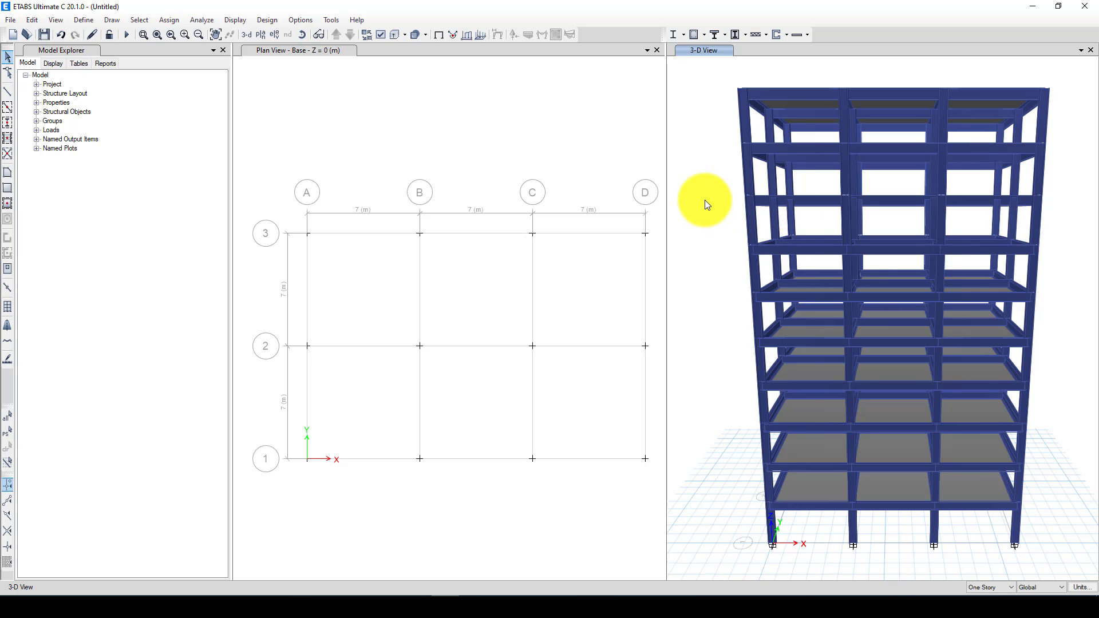
left_click(83, 20)
mouse_move(142, 54)
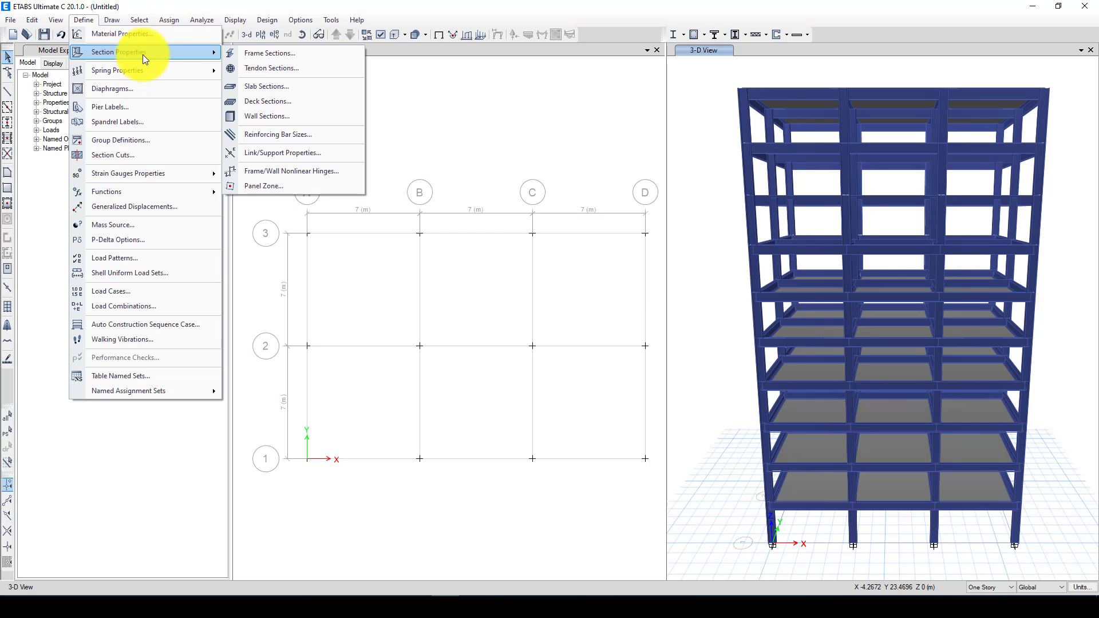
left_click(295, 170)
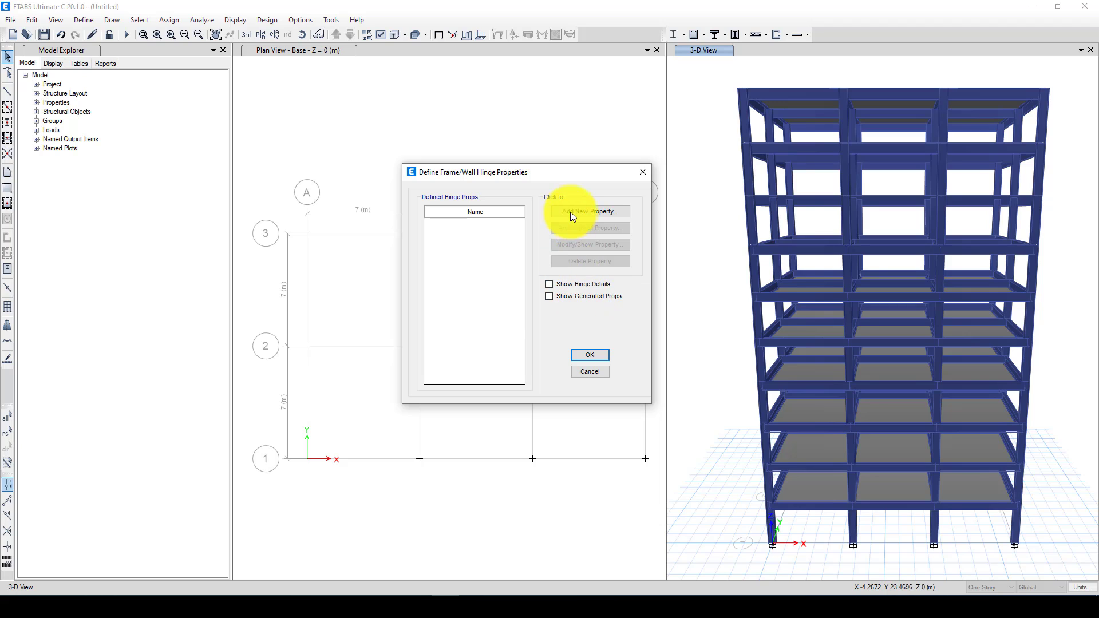
left_click(571, 213)
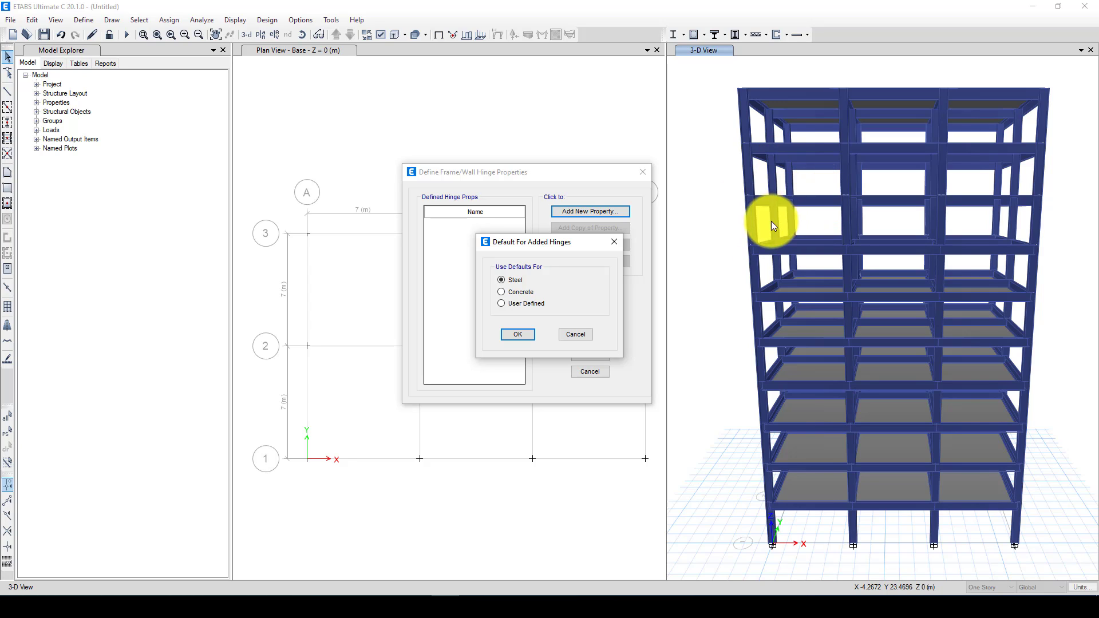
left_click(613, 242)
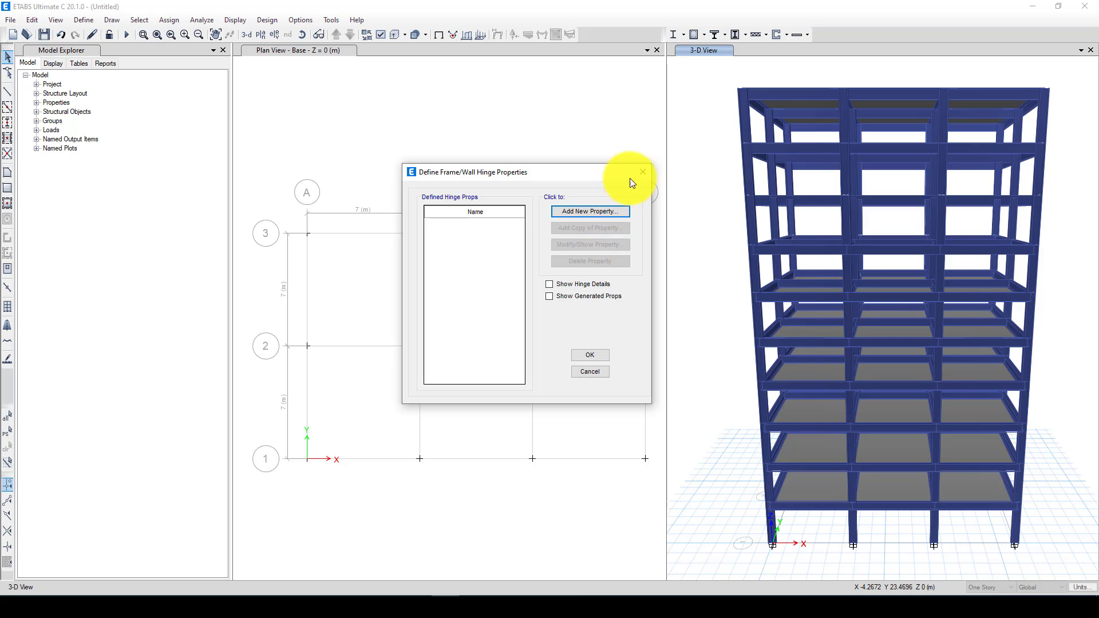
left_click(643, 172)
left_click(501, 110)
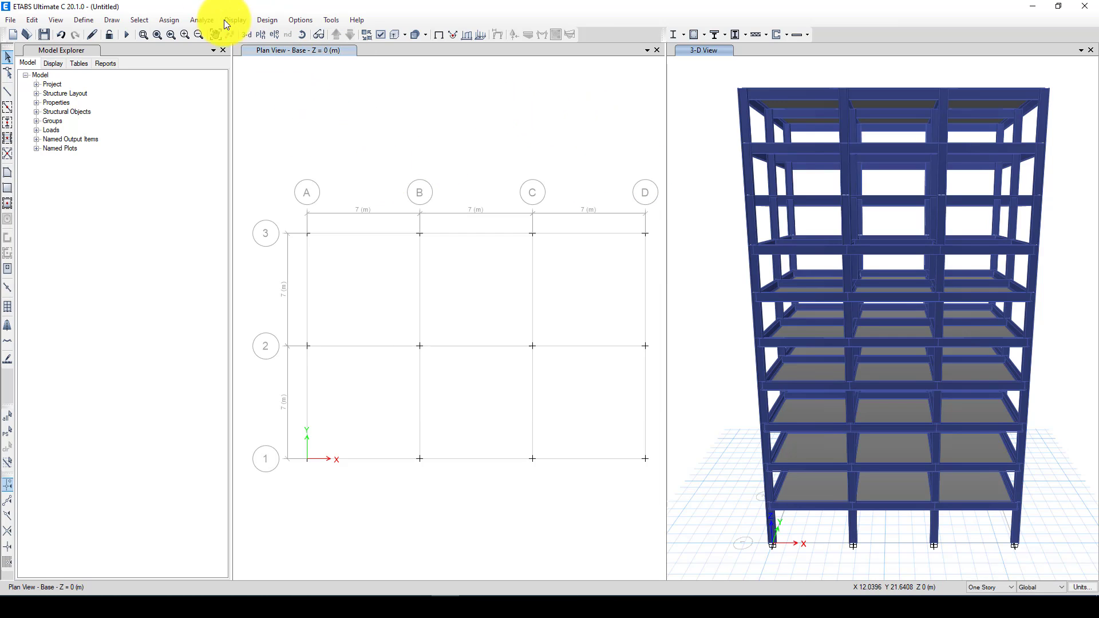
Select all beams in the model by object type.
left_click(144, 18)
mouse_move(153, 33)
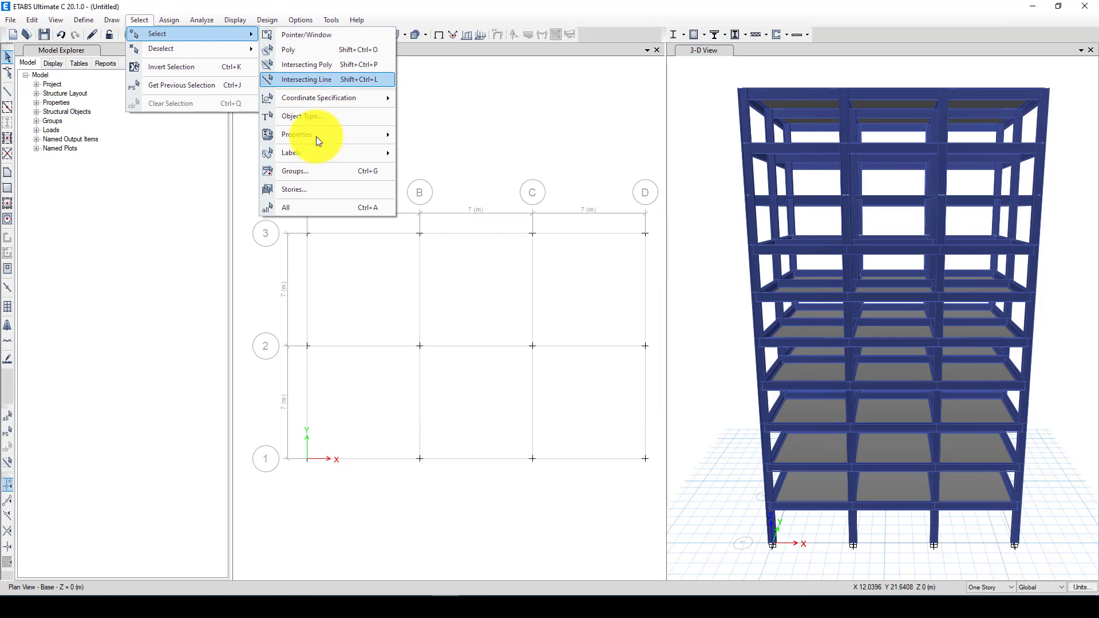
left_click(337, 116)
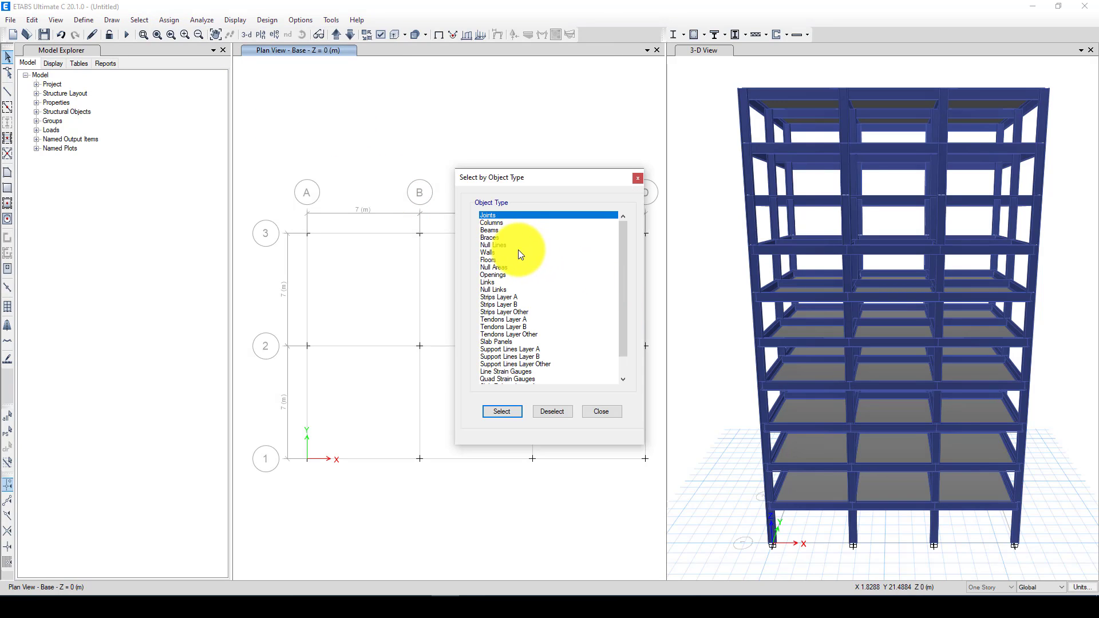
left_click(493, 229)
left_click(502, 411)
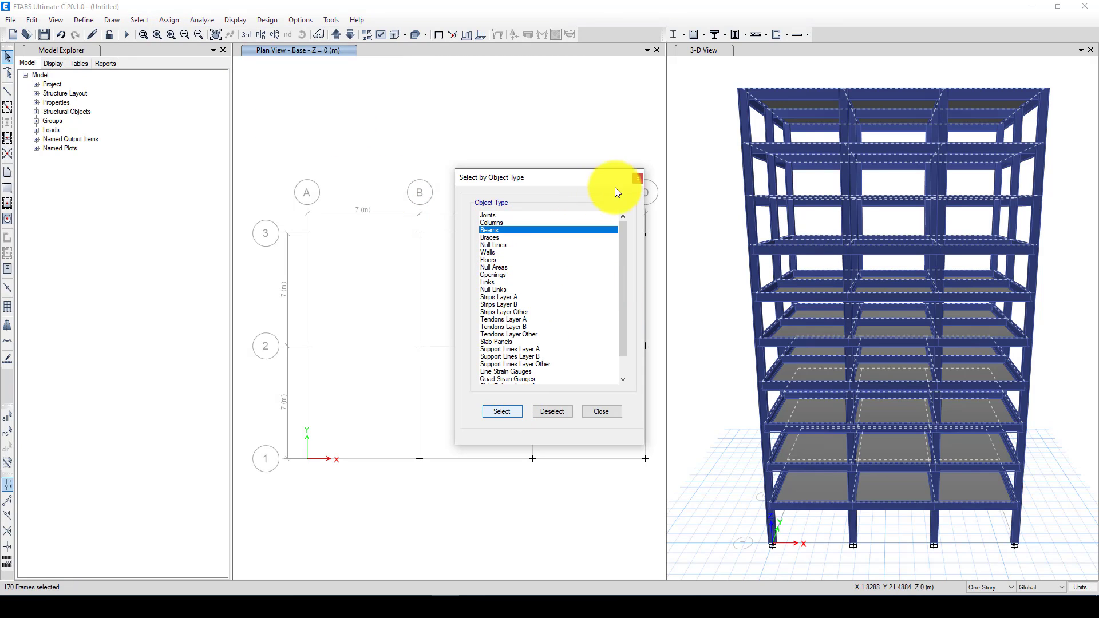
left_click(638, 178)
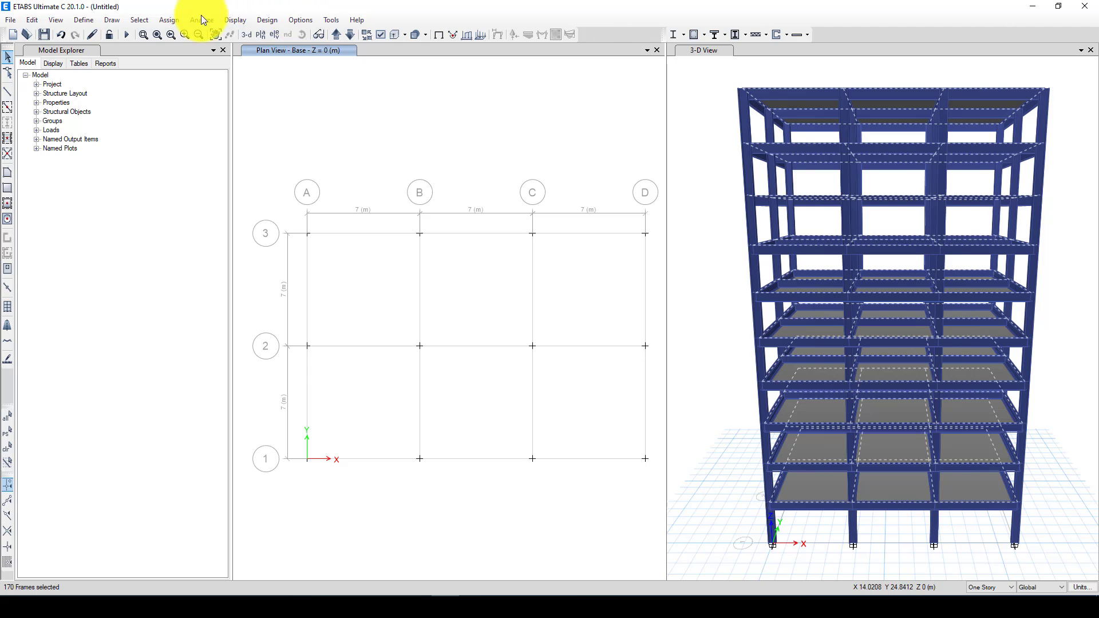
Add an auto M3 hinge at relative distance 0 for the selected beams, using ASCE 41-17 Table 9-7.1 (Steel Beams - Flexure).
left_click(169, 20)
mouse_move(263, 48)
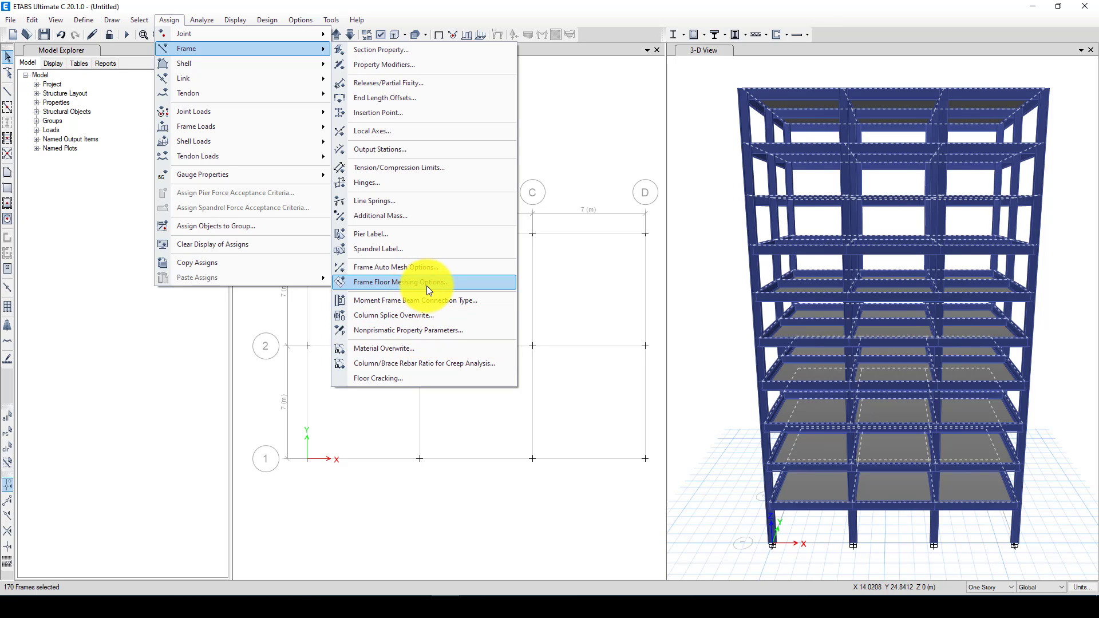
left_click(393, 184)
left_click_drag(616, 146, 570, 141)
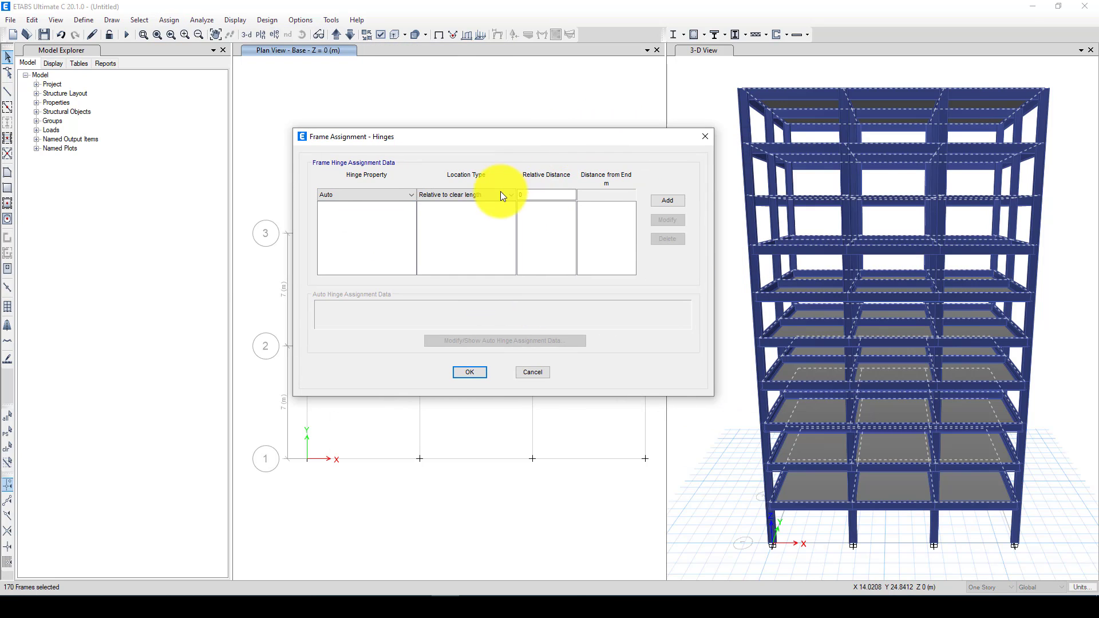
double_click(527, 194)
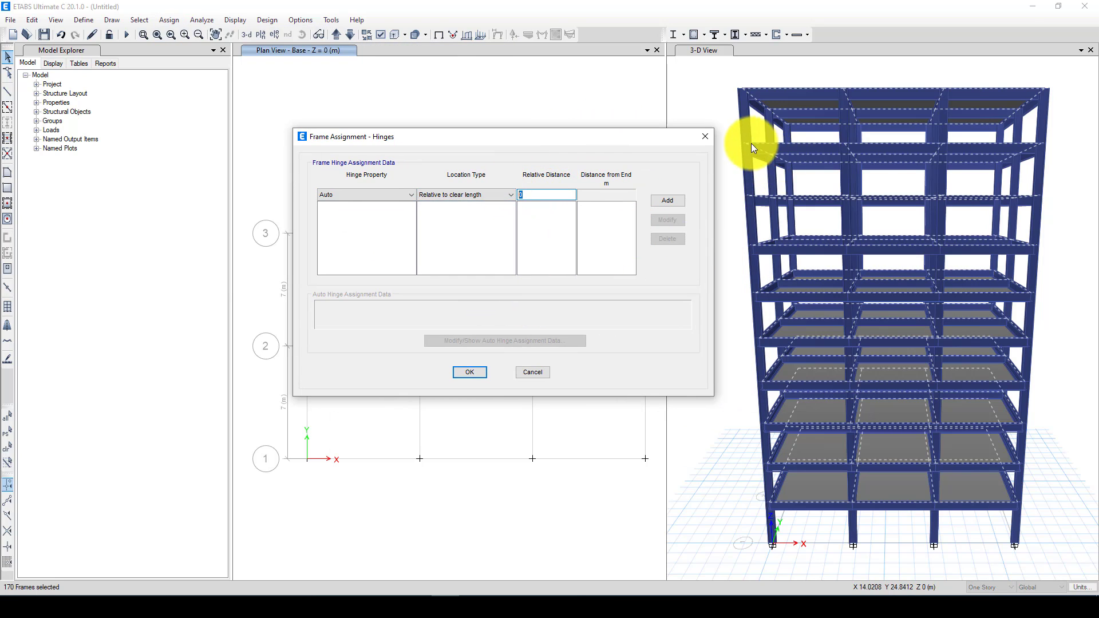
type("0")
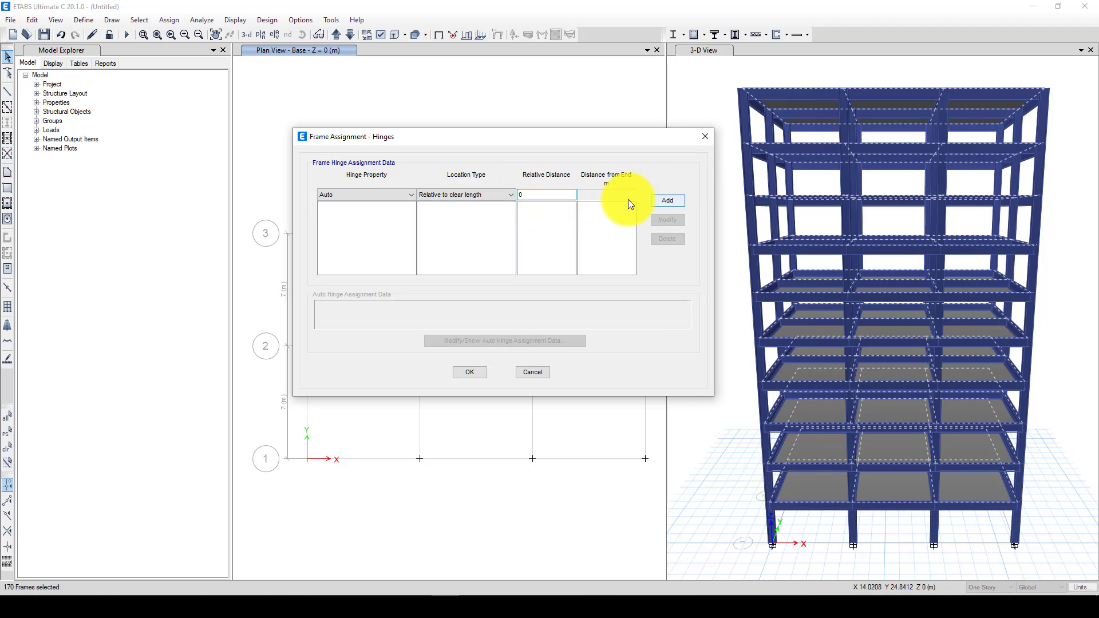
key("Return")
left_click(448, 244)
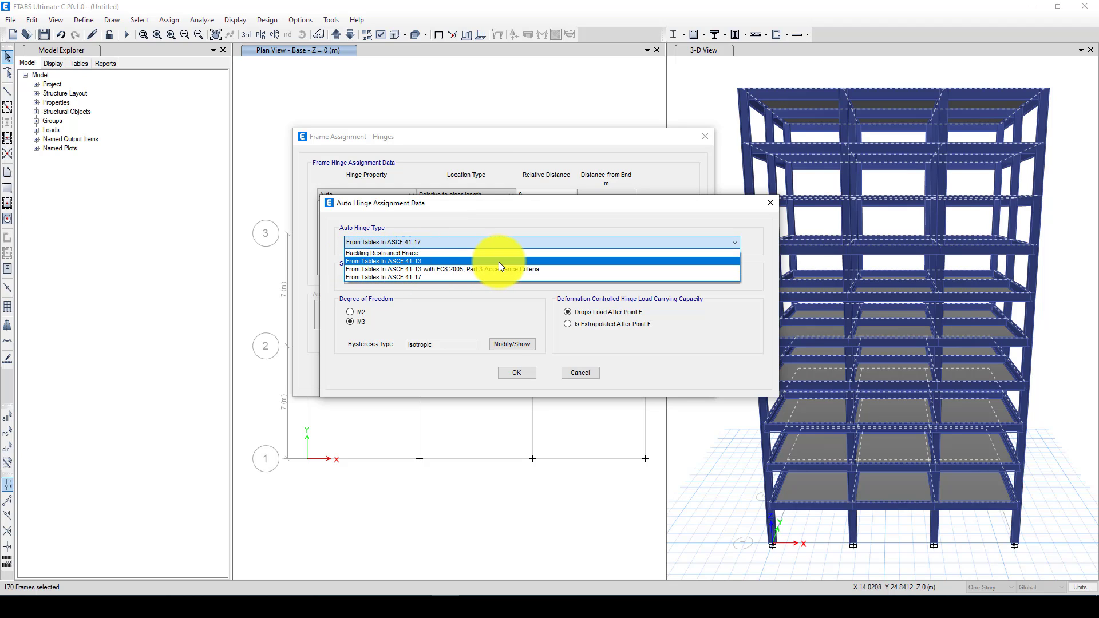
left_click(424, 277)
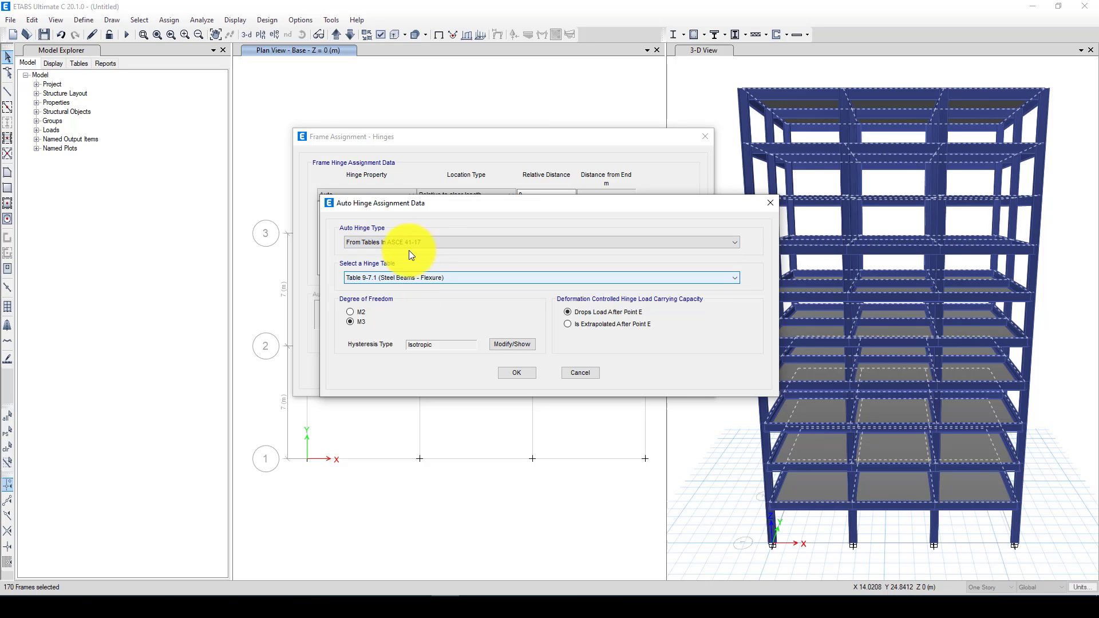
left_click(427, 276)
left_click(393, 277)
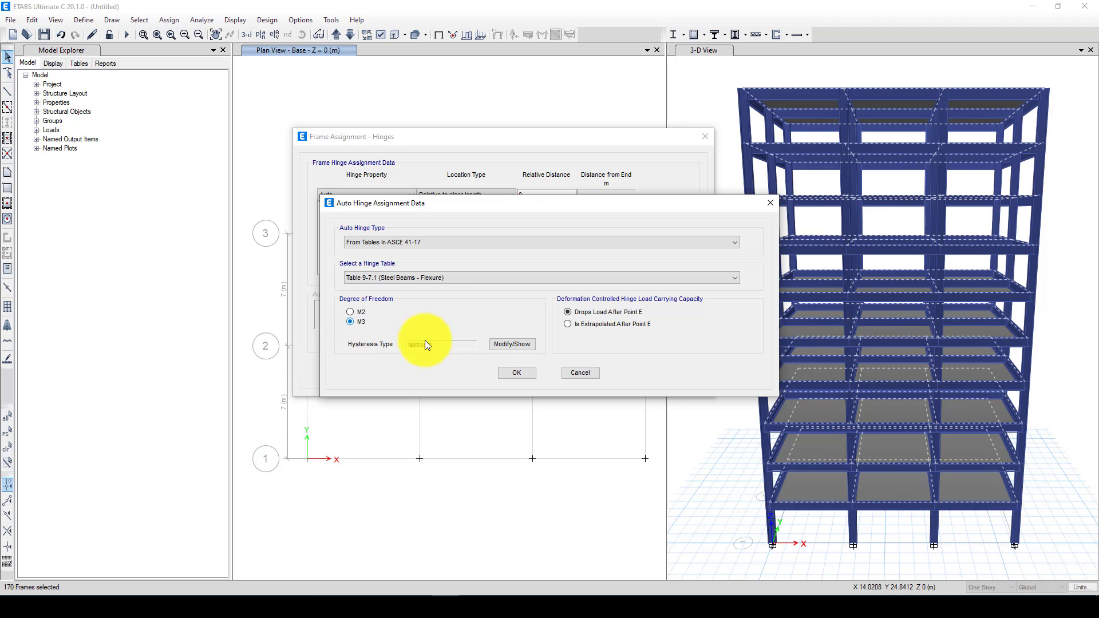
left_click(515, 372)
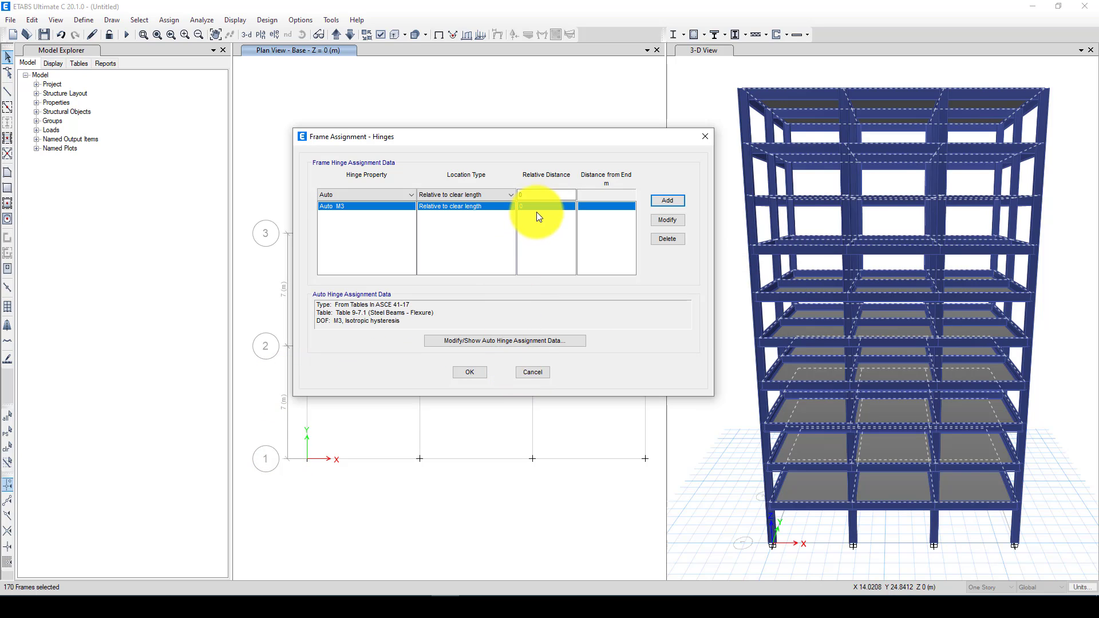
Add a second auto M3 steel beam hinge at relative distance 1 and assign both hinges to the selected beams.
double_click(523, 195)
type("1")
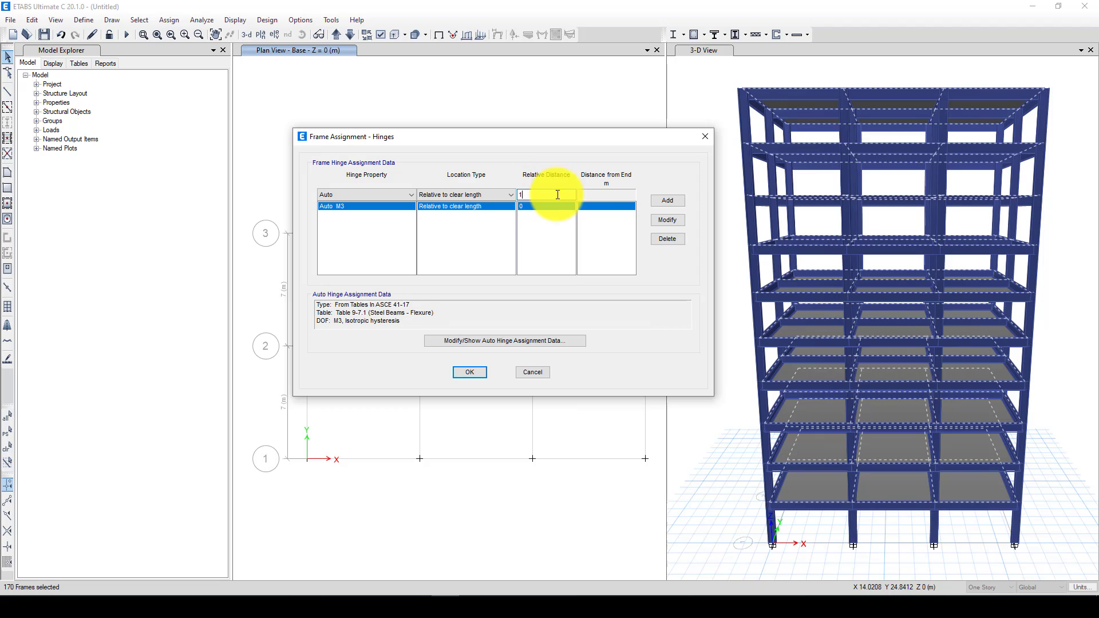
left_click(667, 198)
left_click(498, 341)
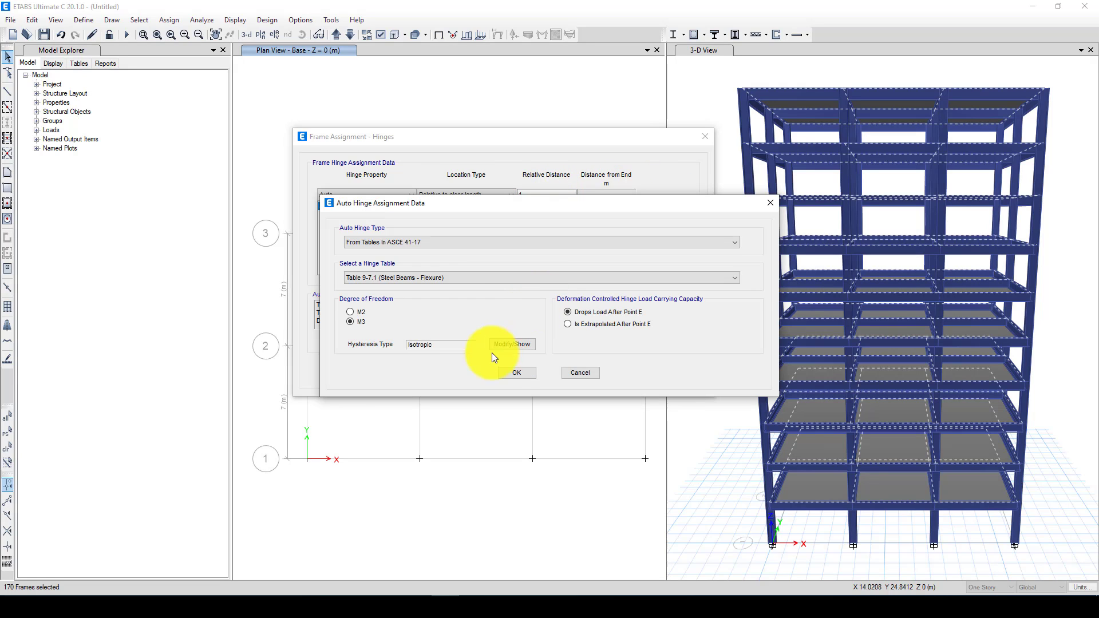
left_click(515, 373)
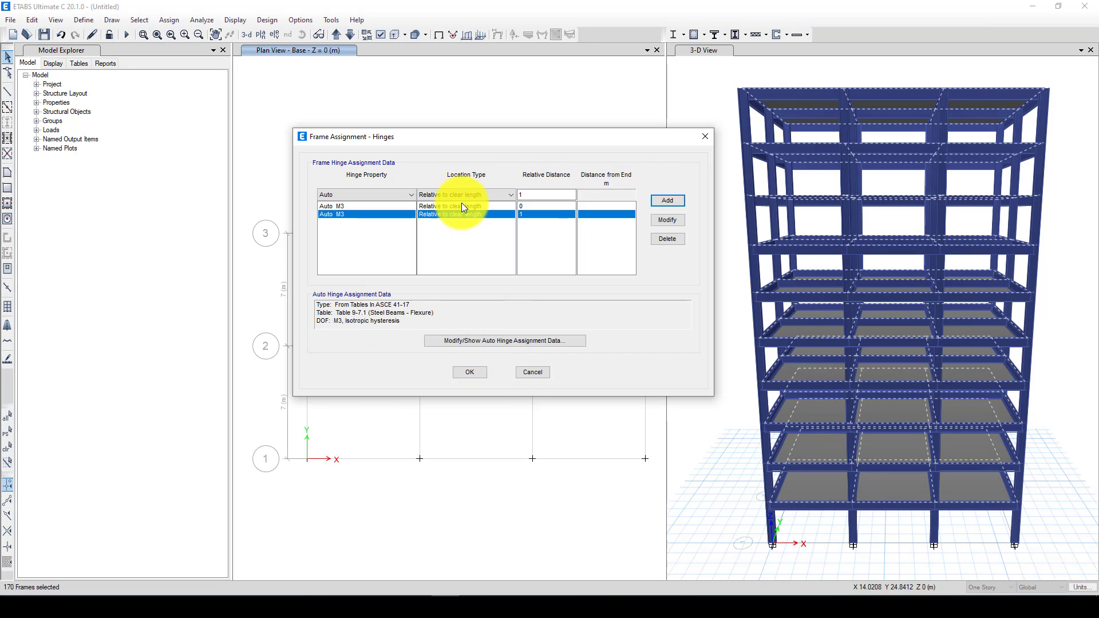
left_click(464, 372)
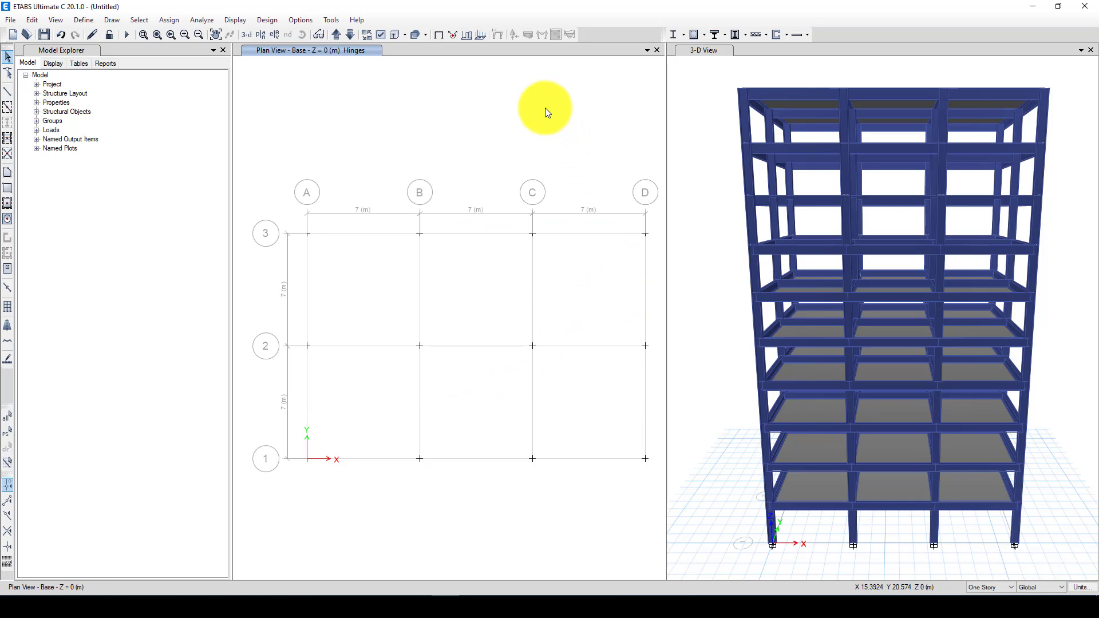
Bring the plan view up to Story1 and select all columns in the model by object type.
left_click(338, 35)
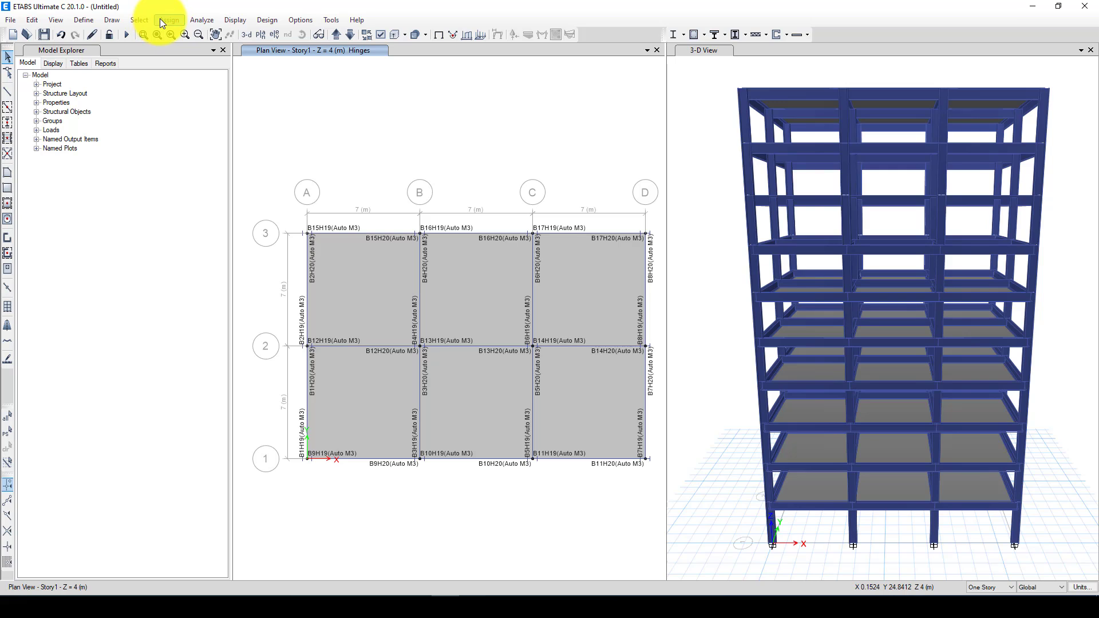
left_click(137, 19)
mouse_move(201, 35)
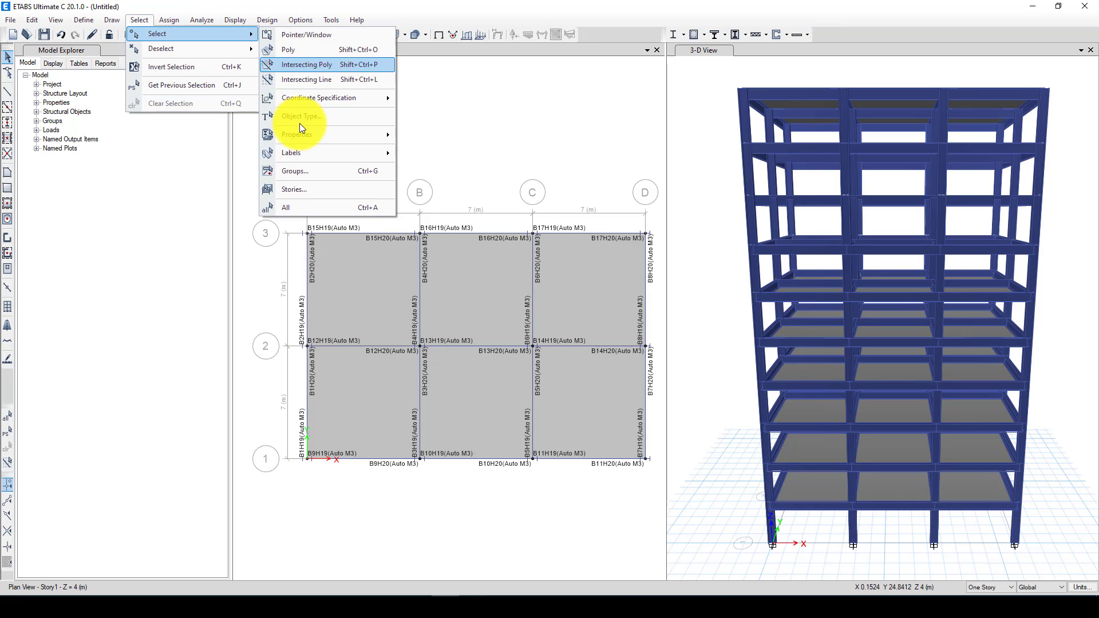
mouse_move(313, 145)
left_click(341, 117)
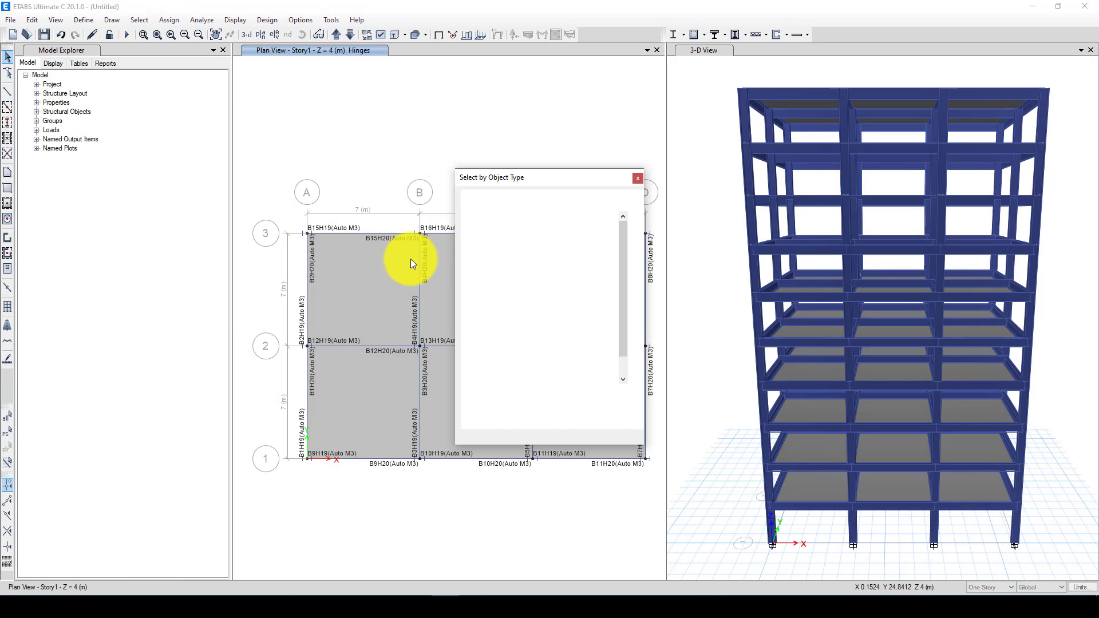
left_click(494, 222)
left_click(501, 411)
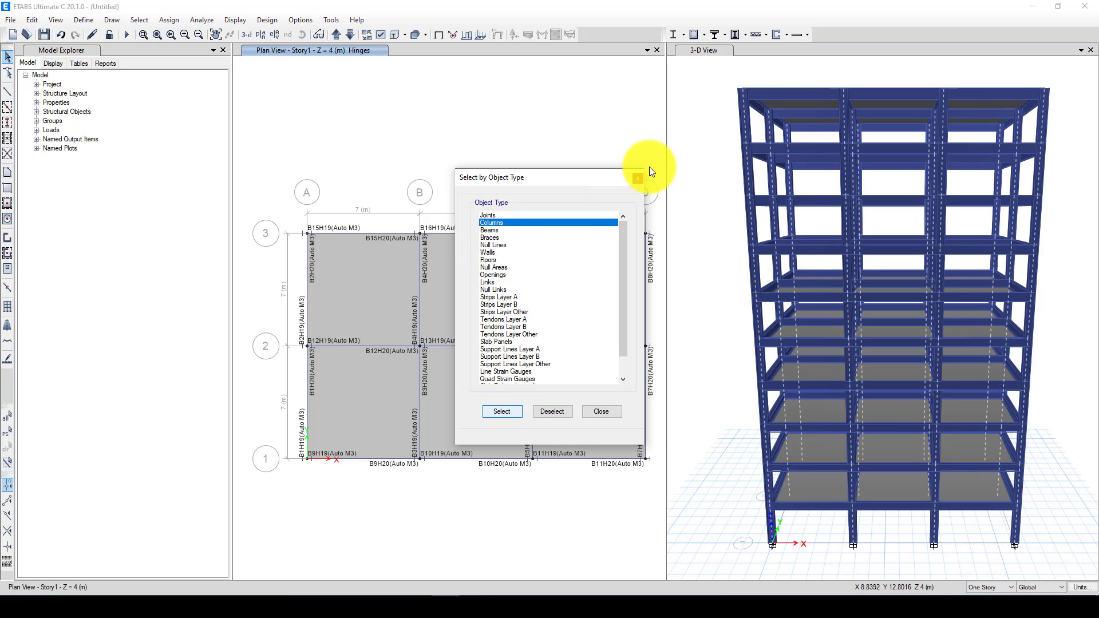
left_click(637, 177)
Add an auto P-M3 hinge at relative distance 0 for the selected columns, using ASCE 41-17 Table 9-7.1 (Steel Columns - Flexure).
left_click(172, 19)
mouse_move(183, 49)
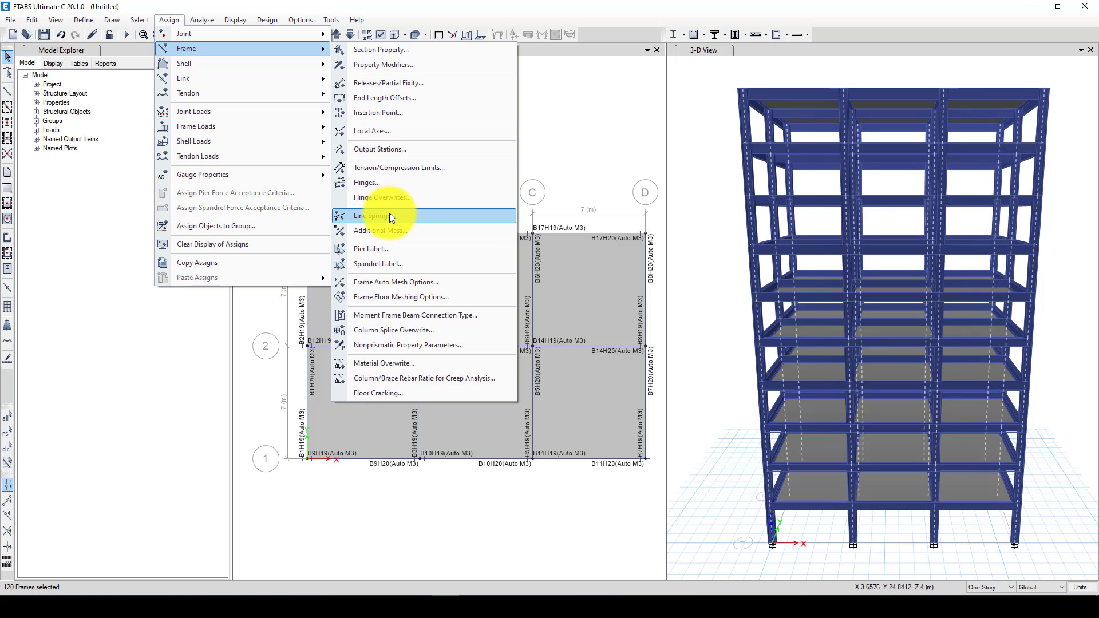
left_click(369, 182)
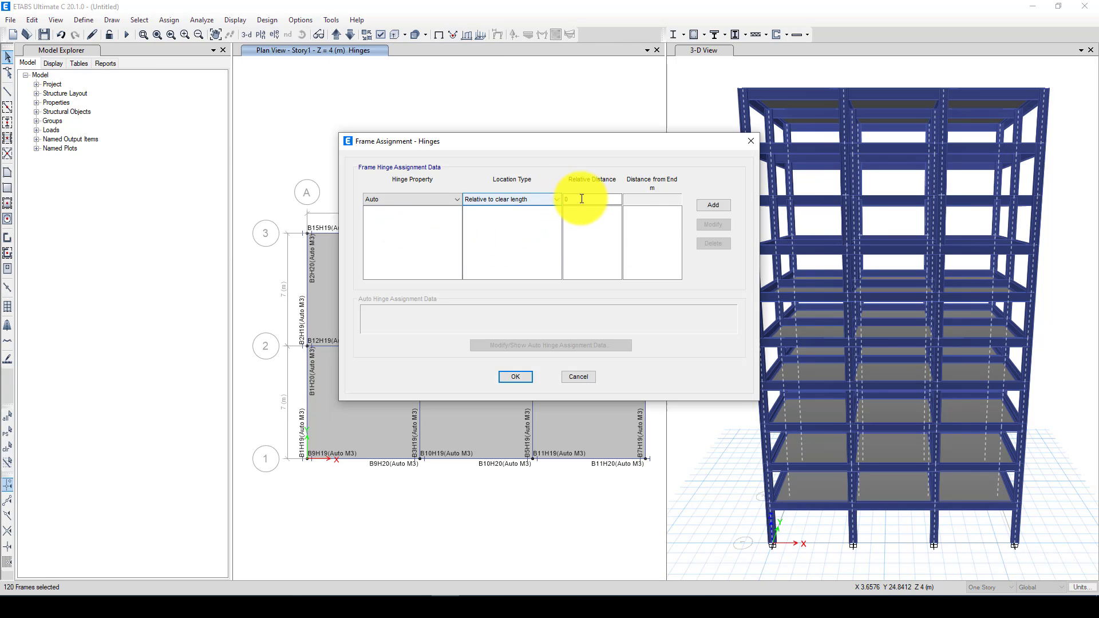
left_click(702, 204)
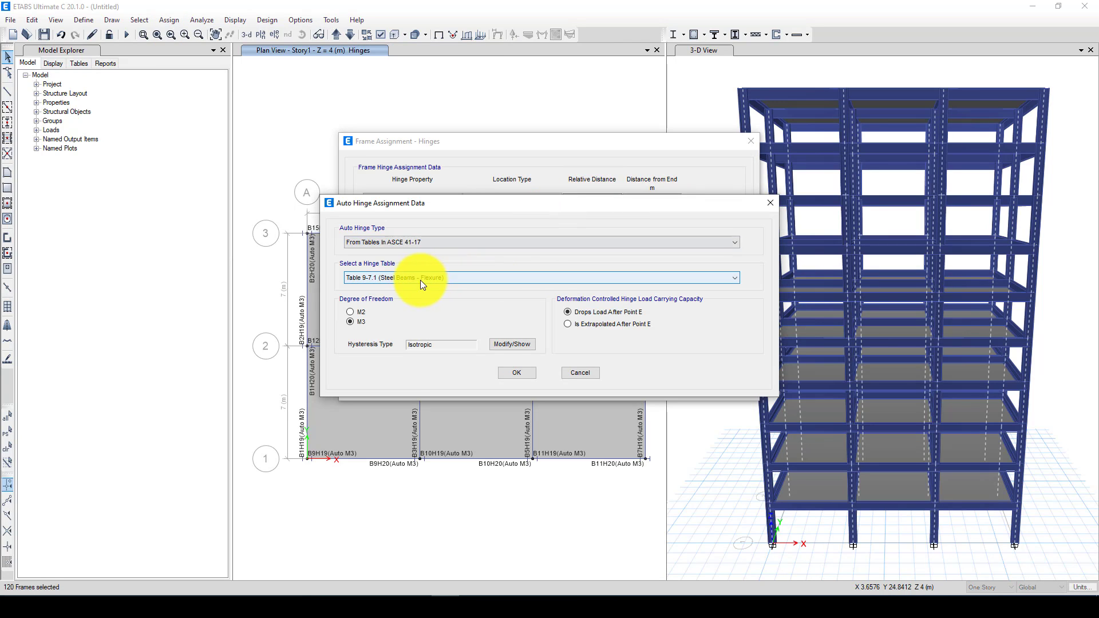
left_click(418, 278)
left_click(415, 313)
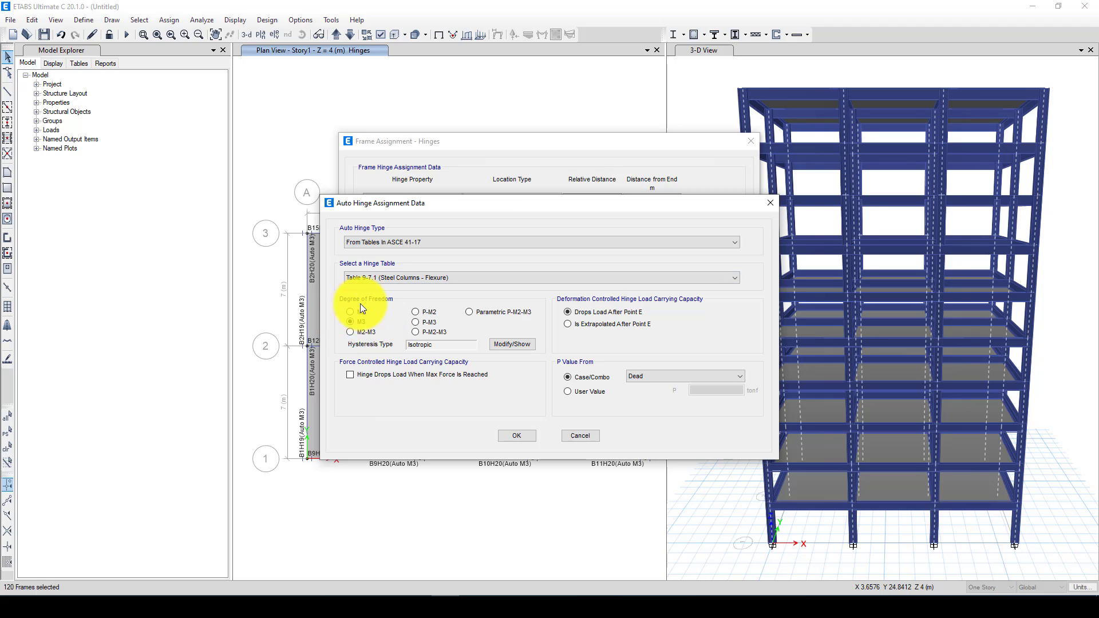
left_click(418, 325)
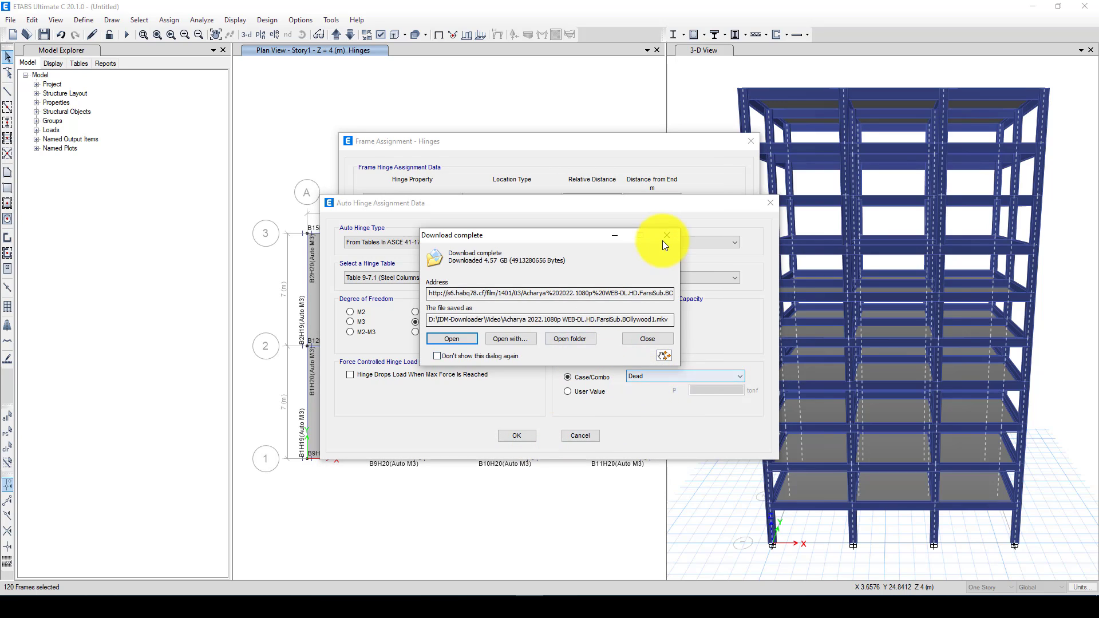
left_click(664, 237)
left_click(512, 436)
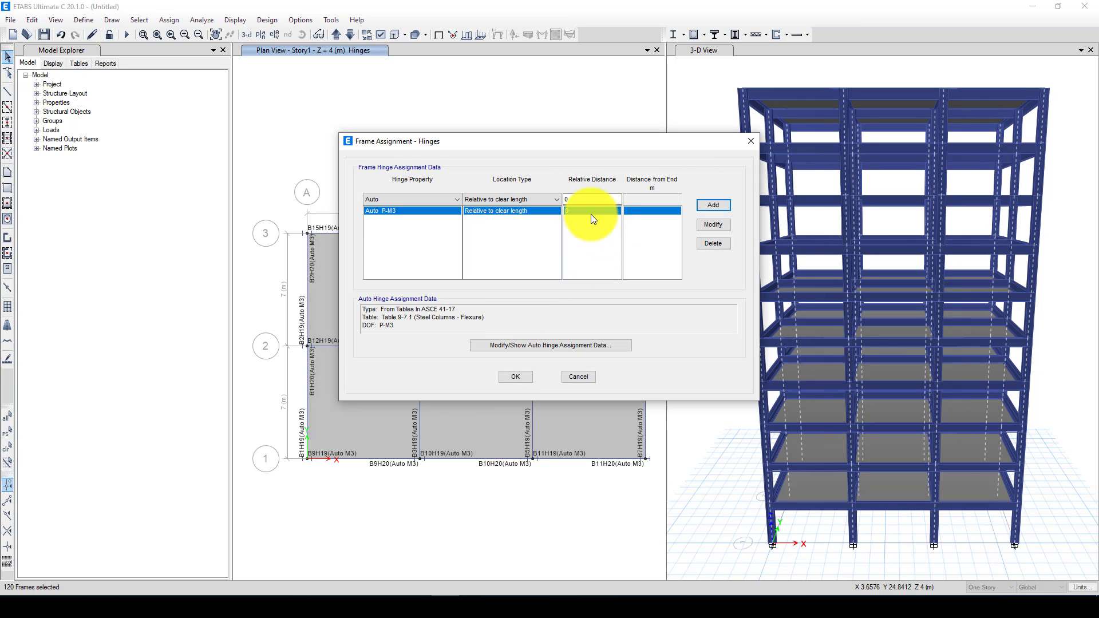
Add a second auto P-M3 steel column hinge at relative distance 1 and assign both hinges to the selected columns.
double_click(589, 200)
type("1")
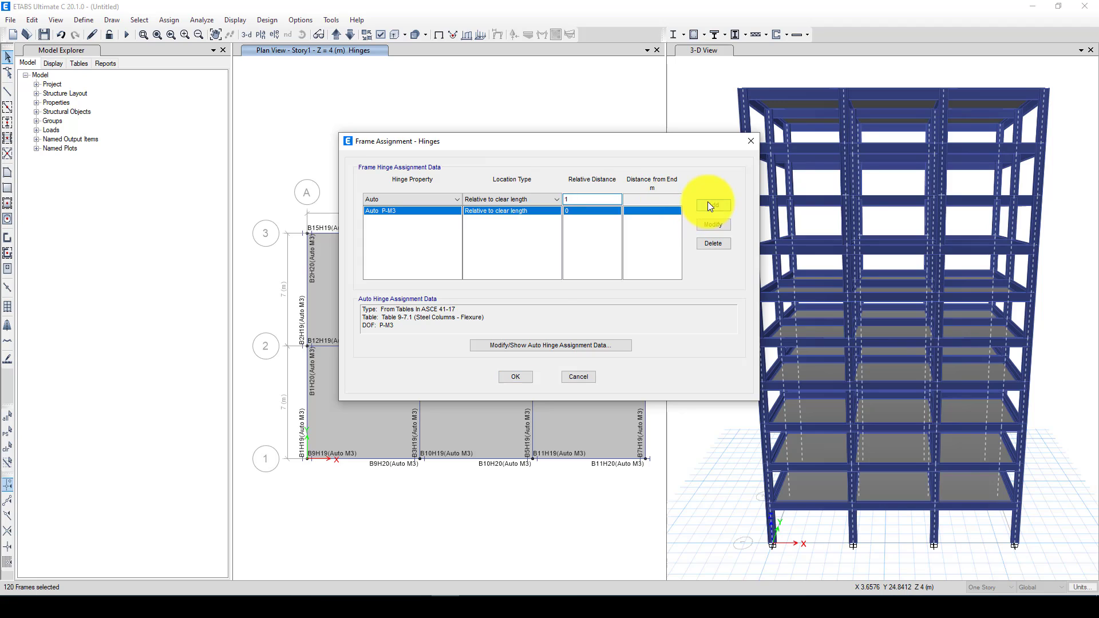
left_click(709, 204)
left_click(514, 406)
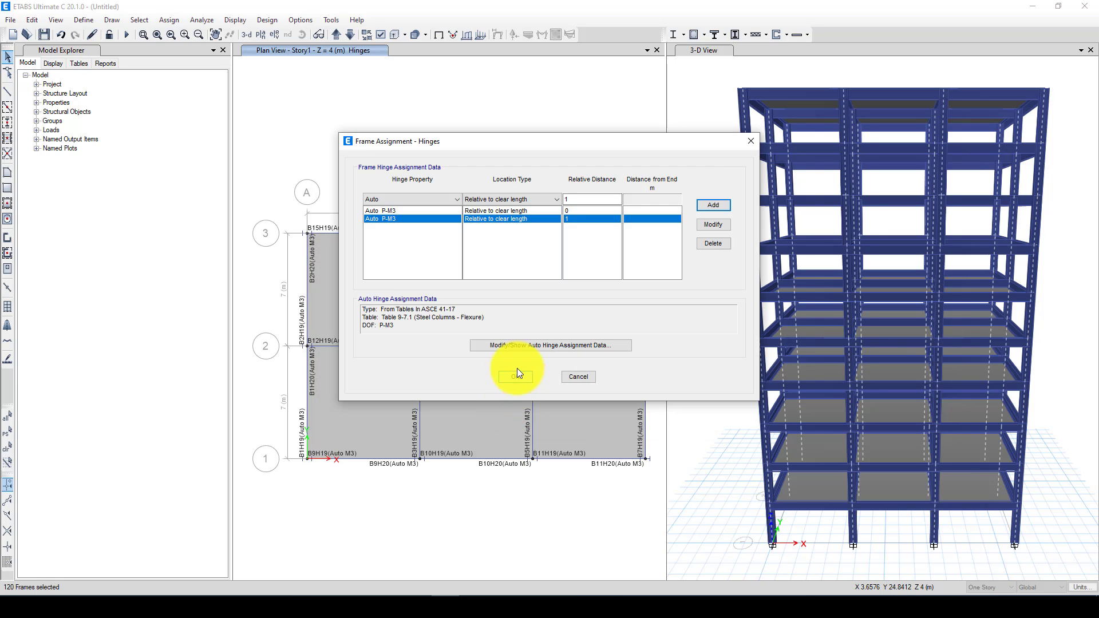
left_click(524, 379)
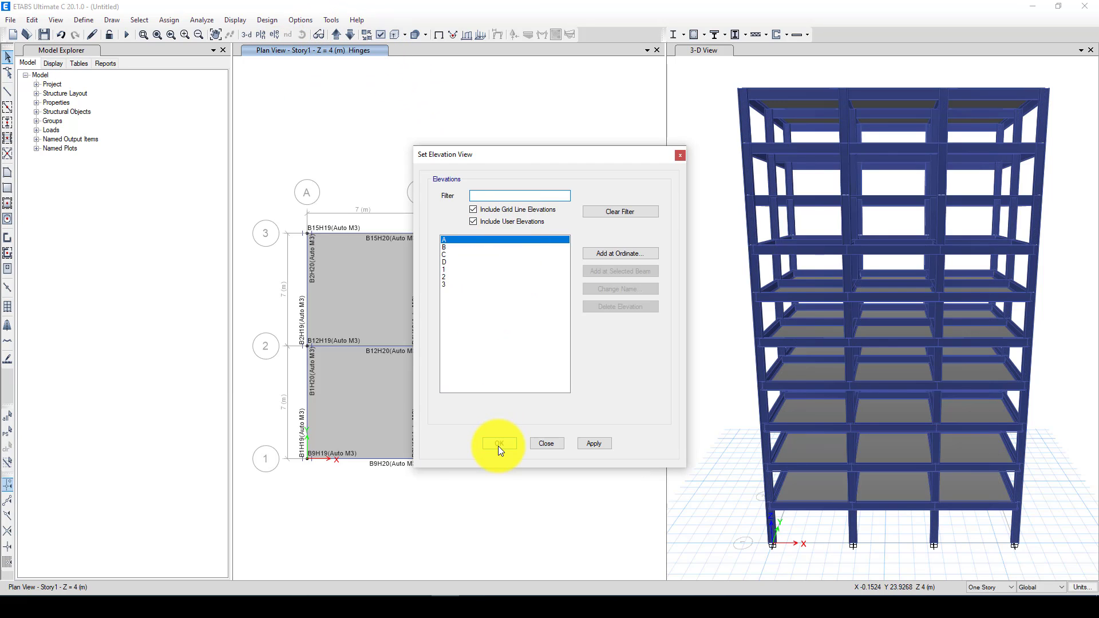
Display elevation A, and list the frame/wall nonlinear hinge properties with hinge details and generated properties shown.
left_click(498, 444)
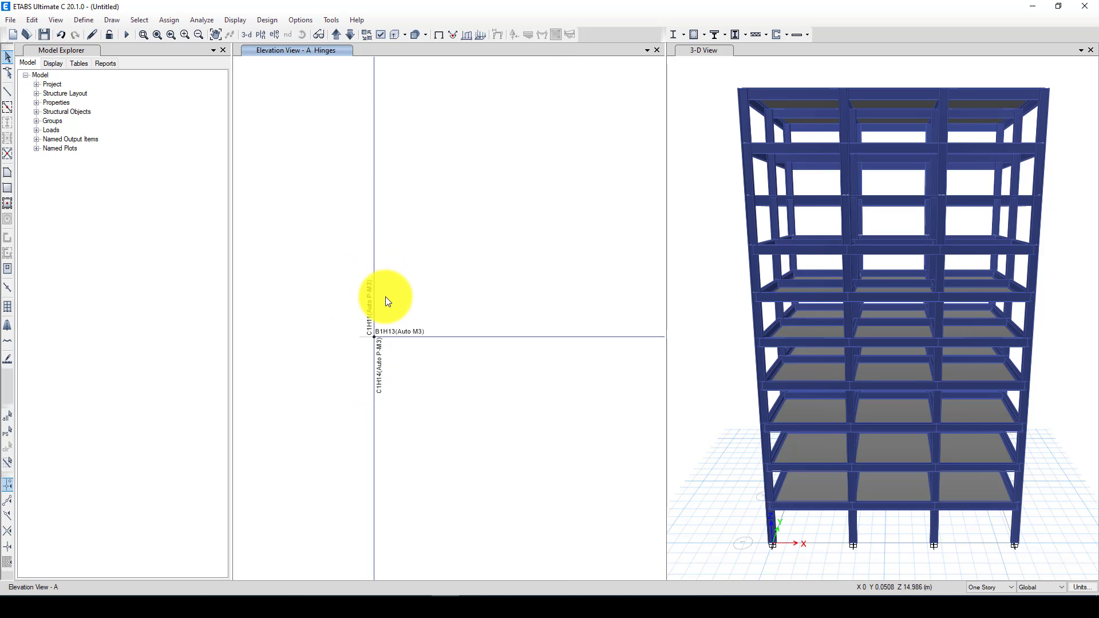
left_click(85, 19)
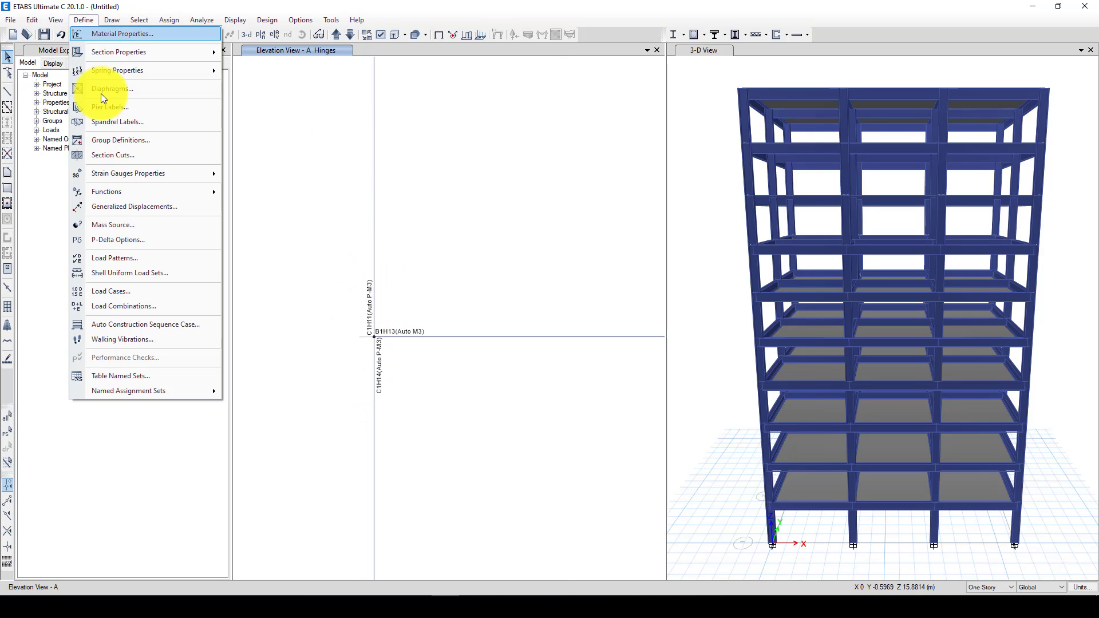
mouse_move(195, 52)
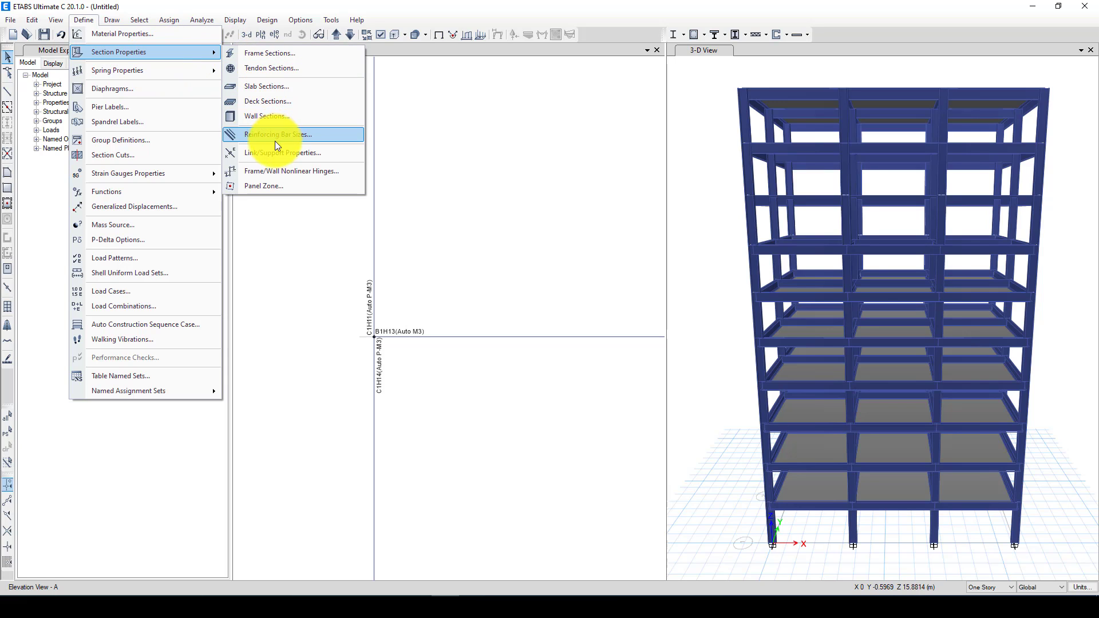
left_click(295, 170)
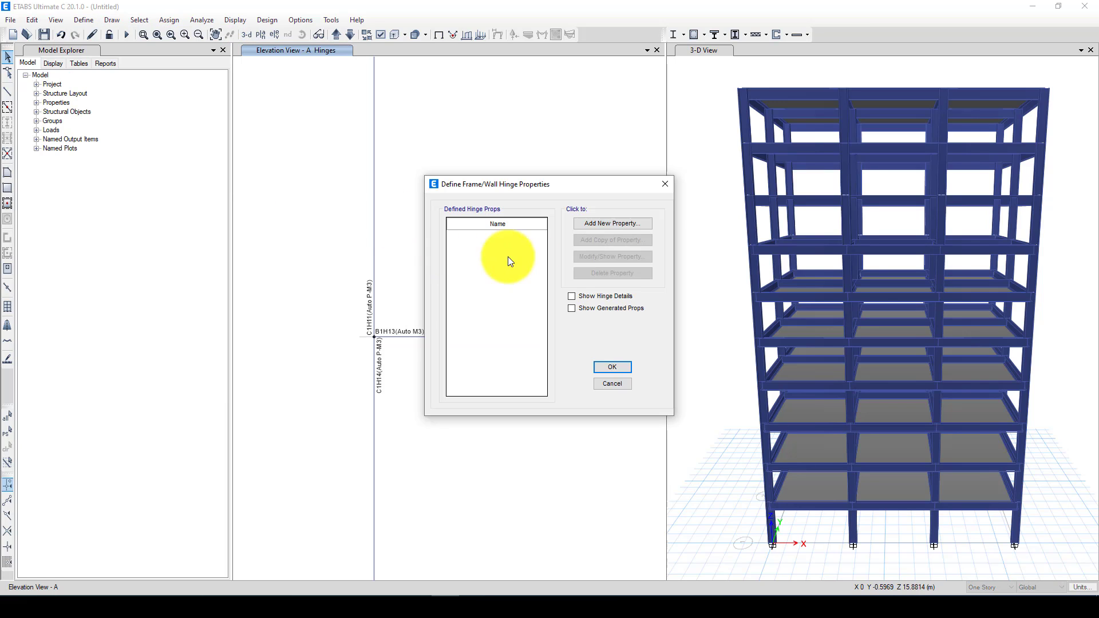
left_click(593, 295)
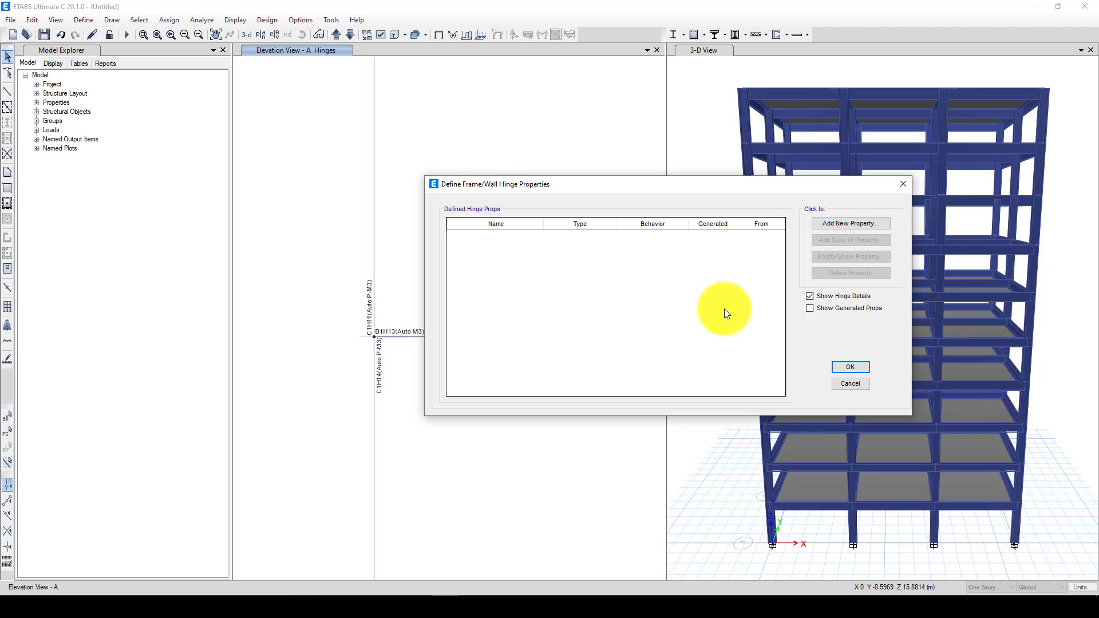
left_click(809, 308)
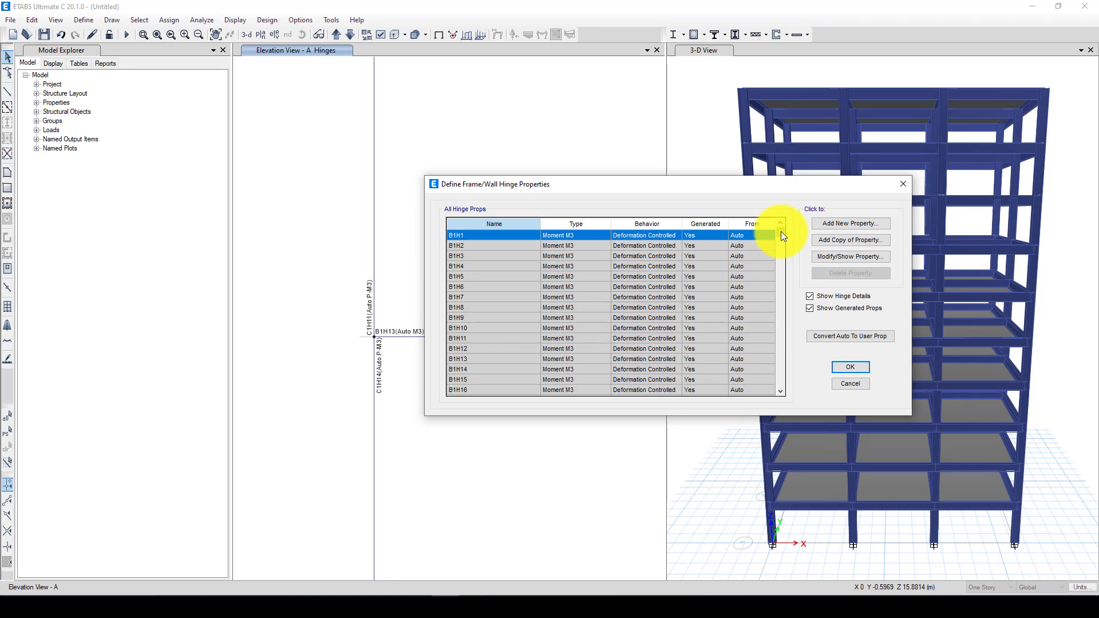
Examine the moment-rotation backbone, scaling and acceptance criteria of generated beam hinge B13H13, closing its property data and the hinge list without changes.
left_click_drag(781, 232, 781, 298)
left_click(584, 291)
left_click(584, 277)
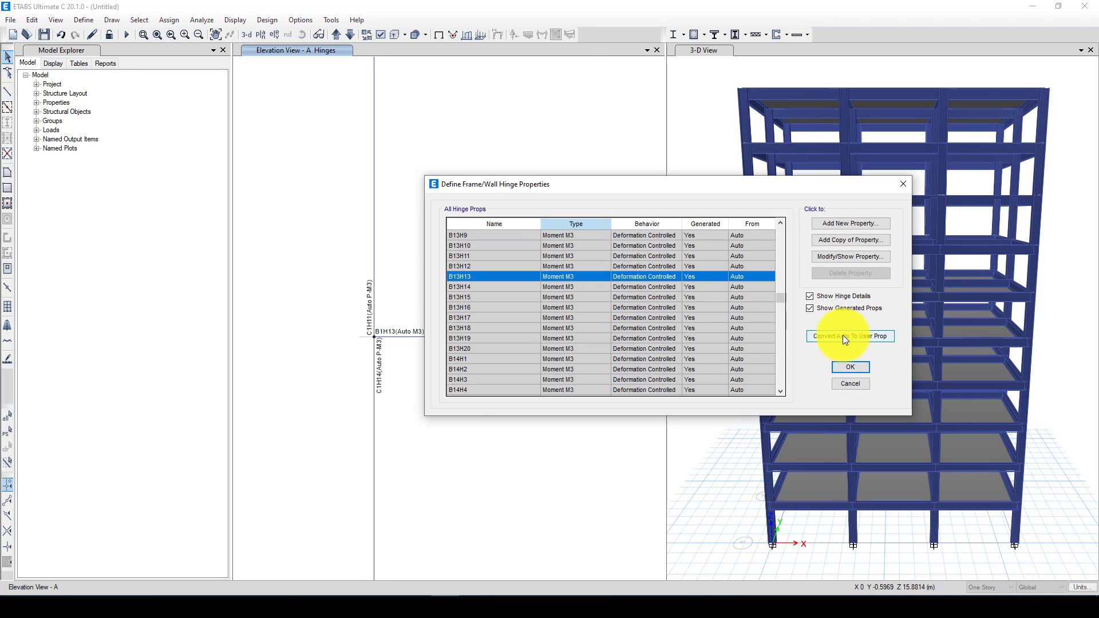
left_click(846, 258)
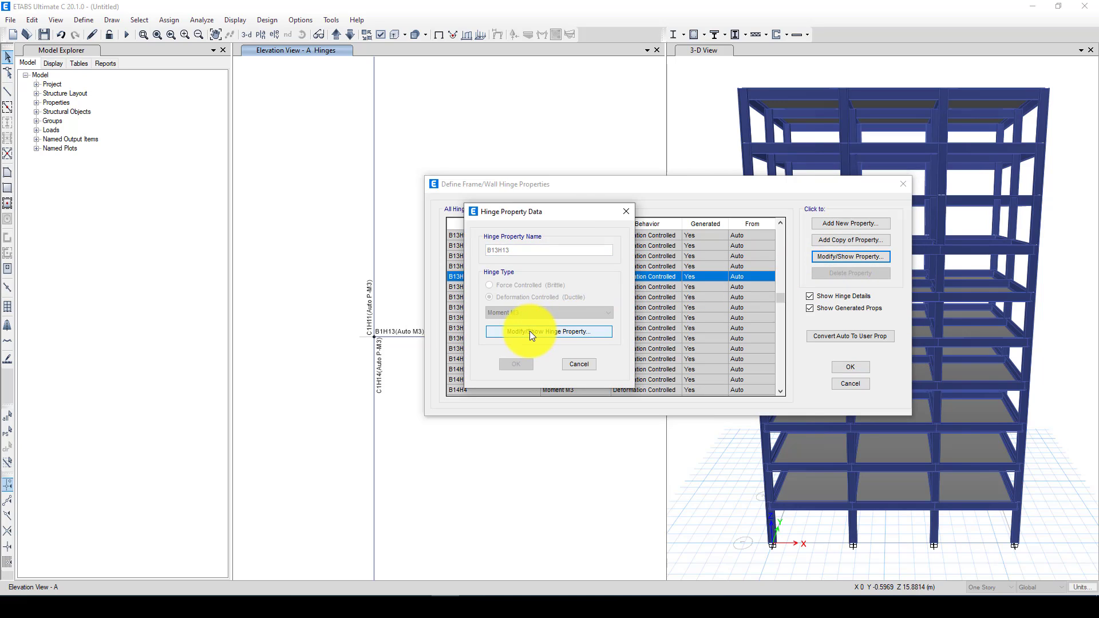
left_click(530, 331)
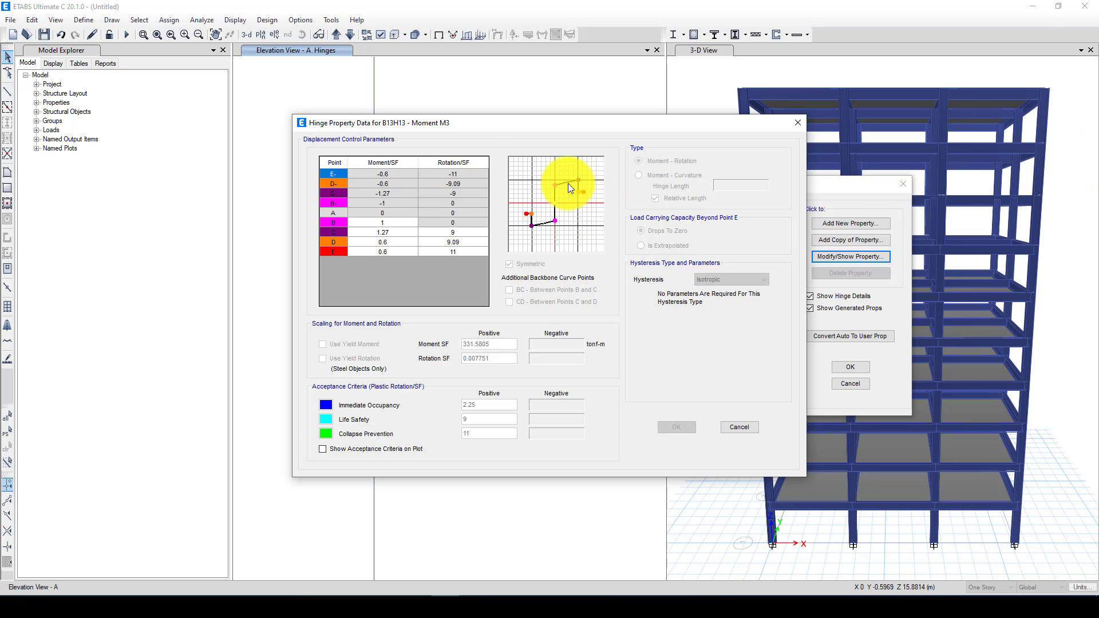
left_click(739, 428)
left_click(580, 364)
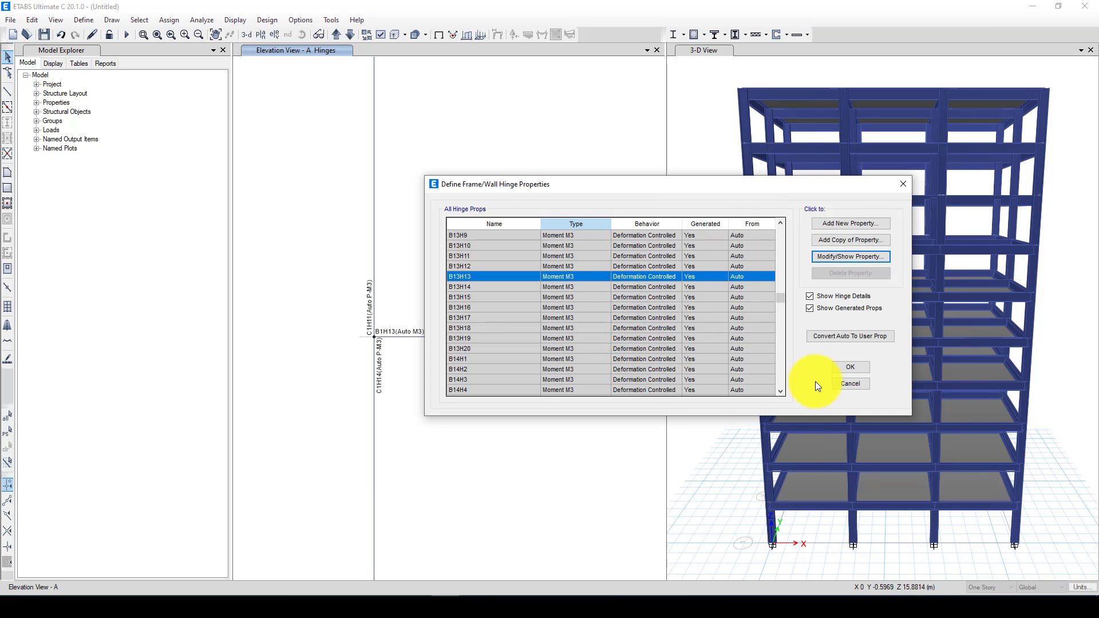
left_click(853, 366)
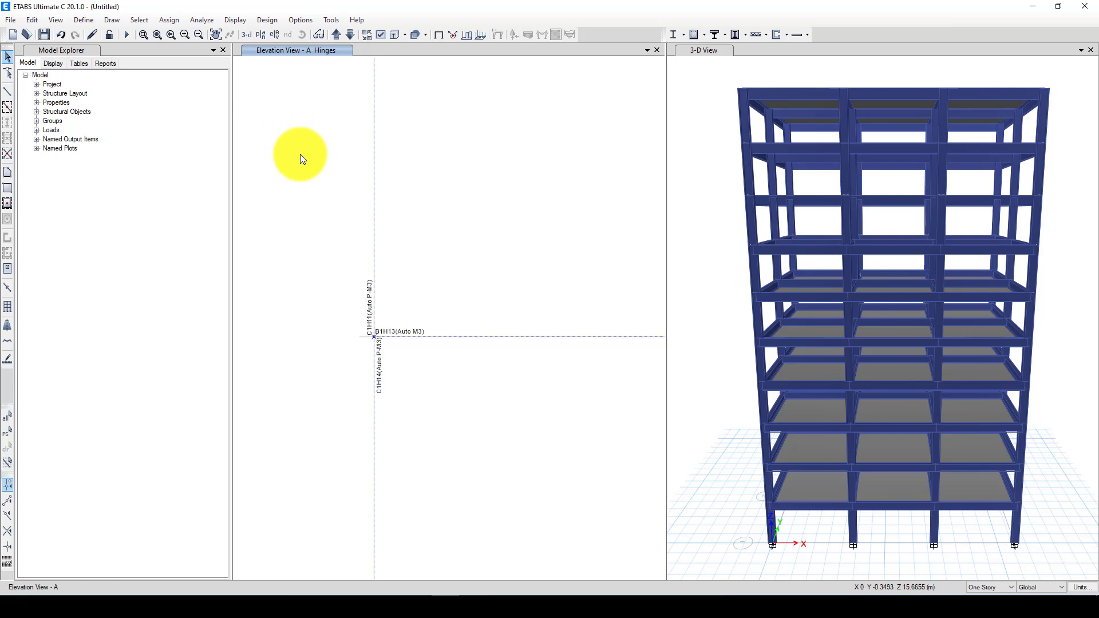
Select the whole model and assign hinge overwrites with auto subdivision at hinges, relative length 0.02 and limiting negative stiffness ratio 0.1.
key("ctrl+shift+a")
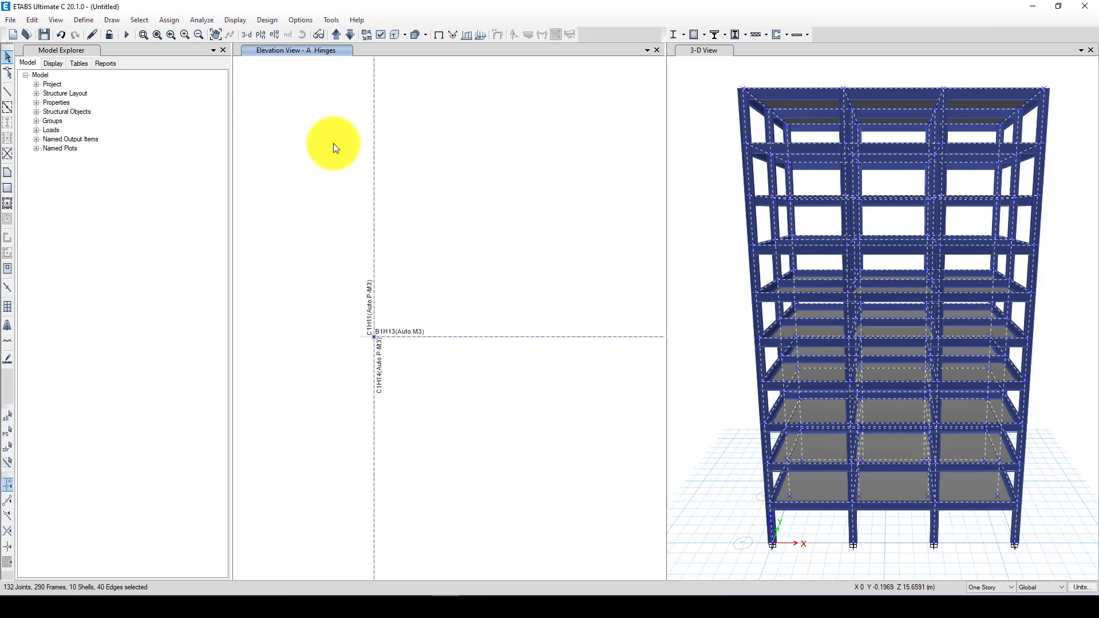
left_click(170, 20)
mouse_move(189, 49)
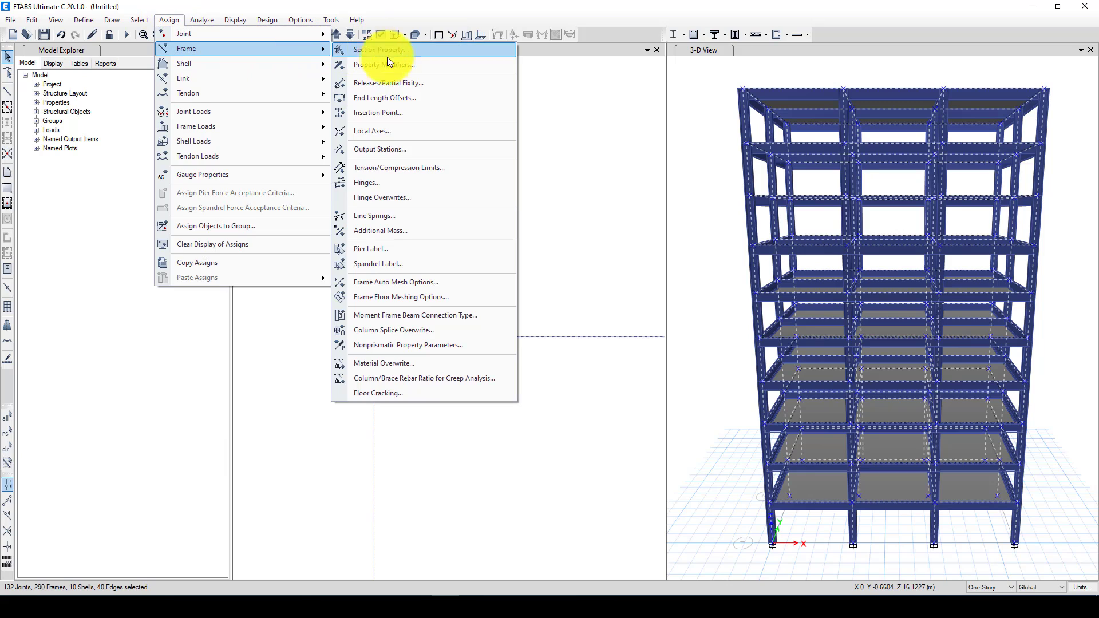
left_click(411, 201)
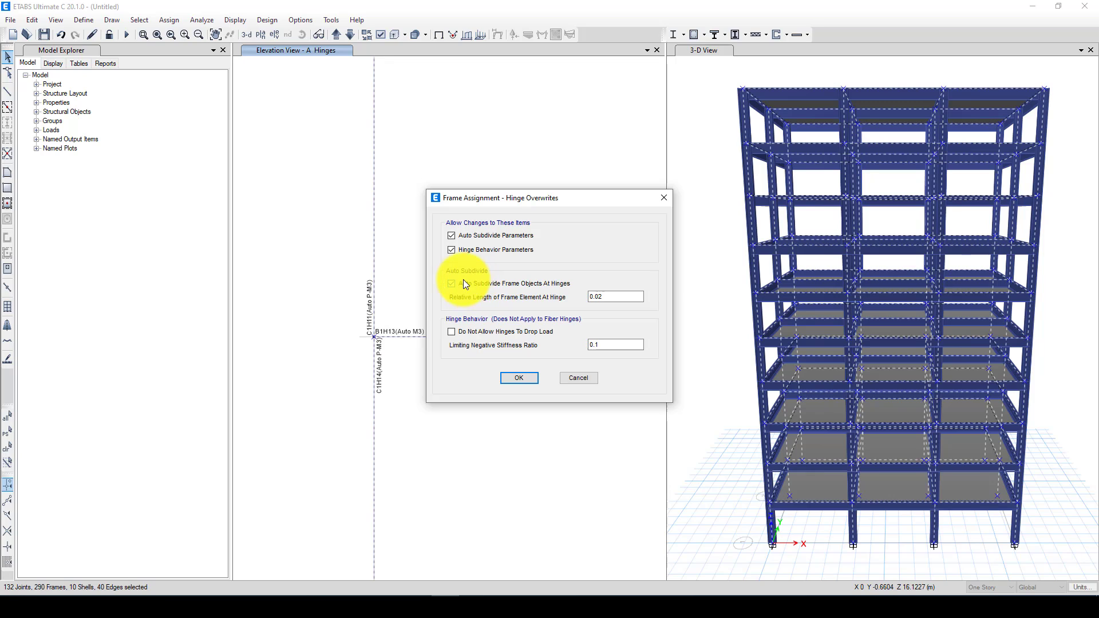
left_click_drag(614, 297, 596, 297)
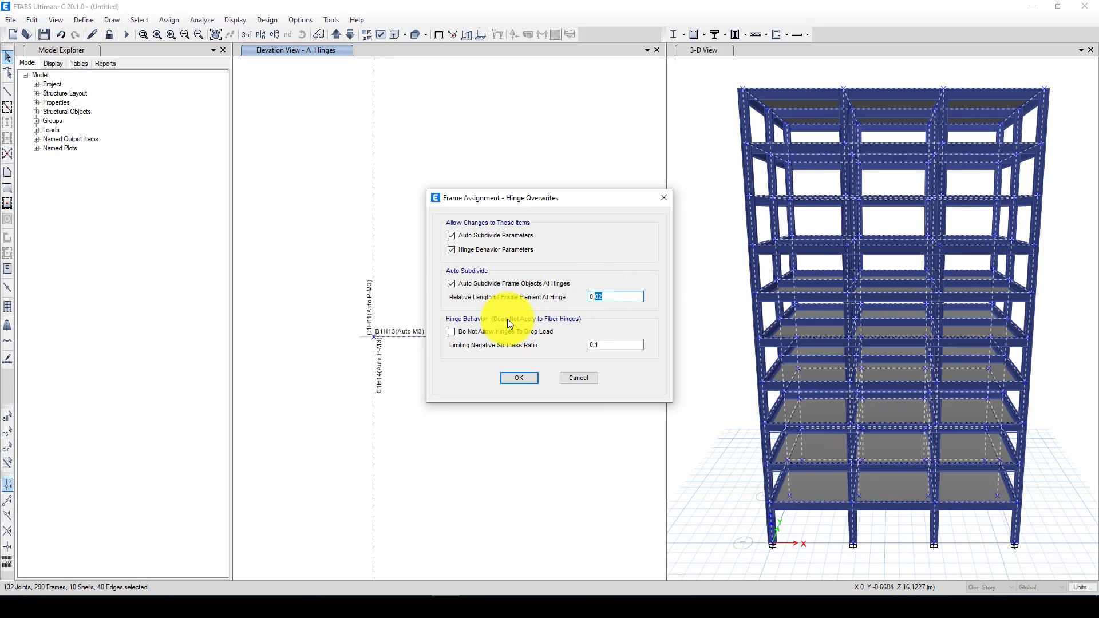
left_click(520, 373)
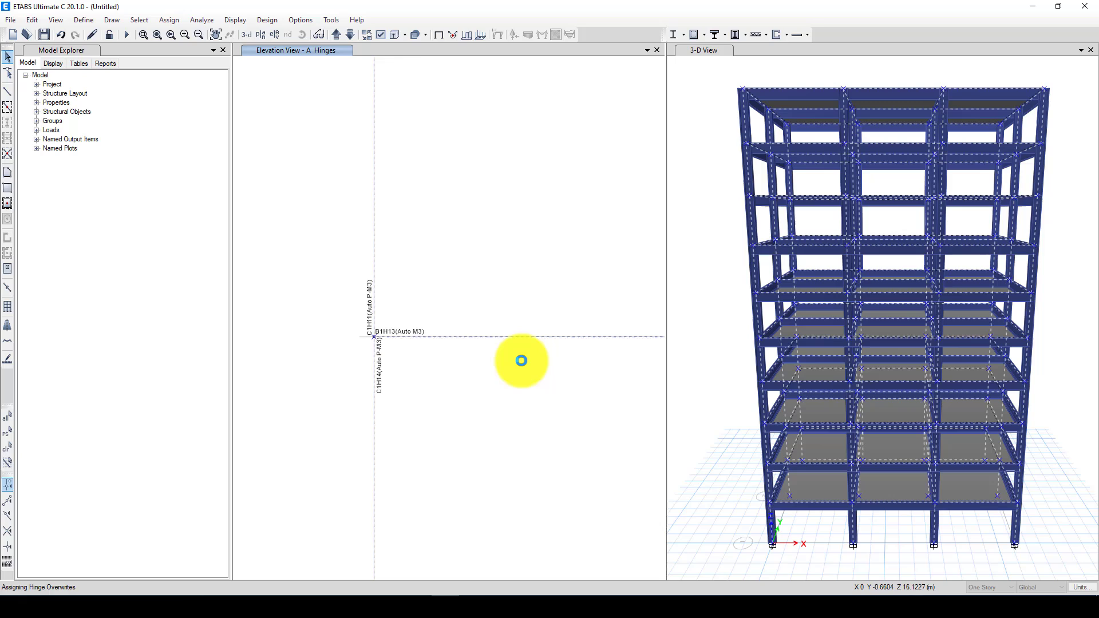
left_click(399, 276)
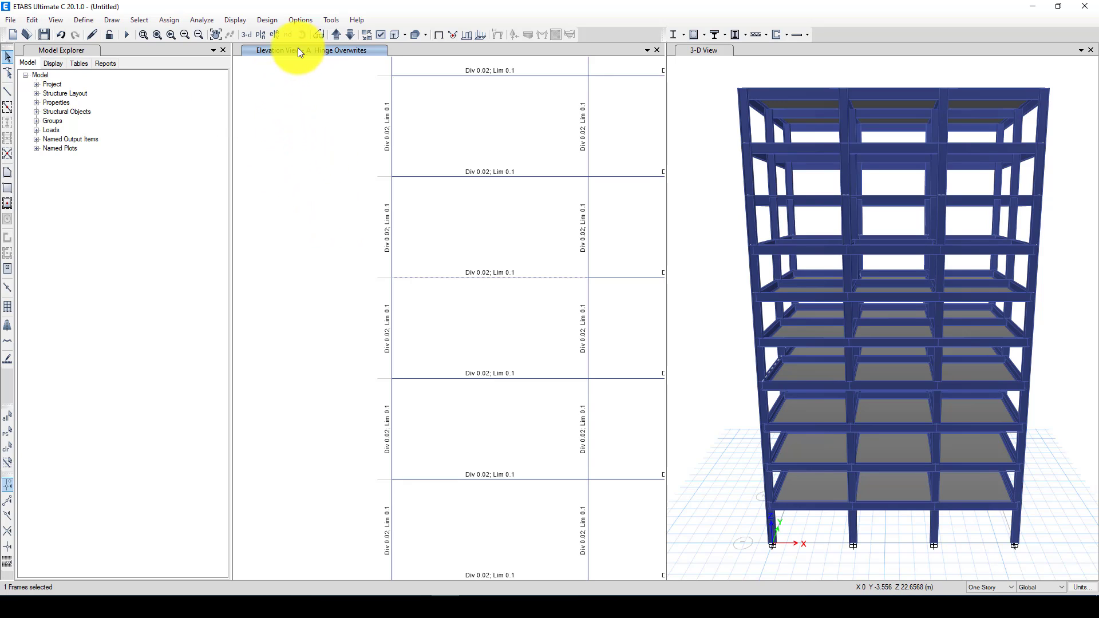
Display the Story10 plan view and select the slabs across all stories.
left_click(261, 35)
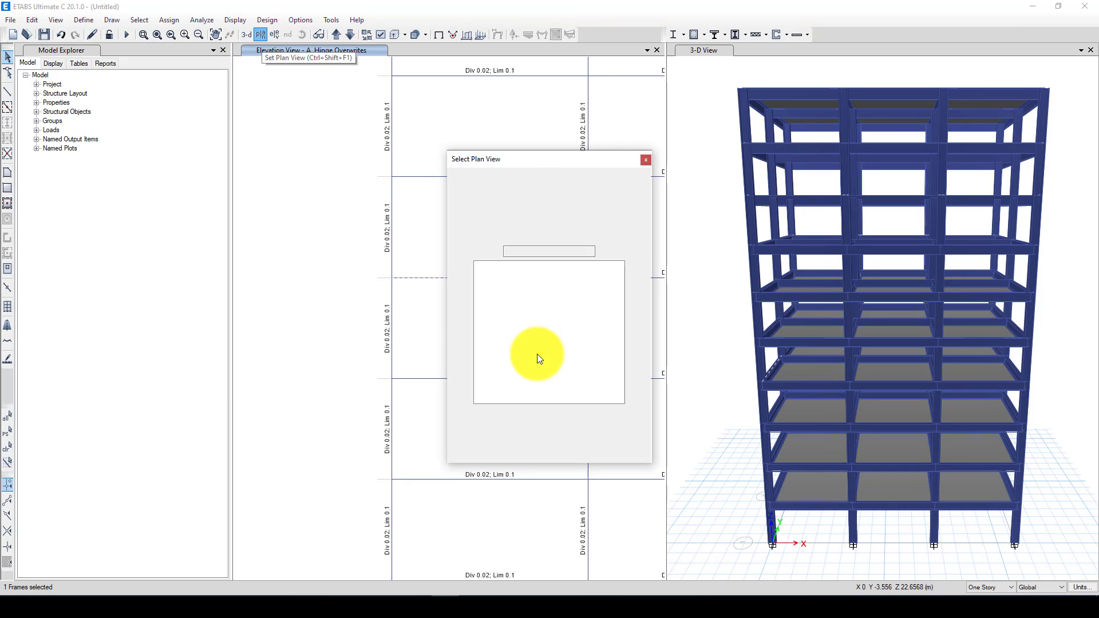
left_click(499, 439)
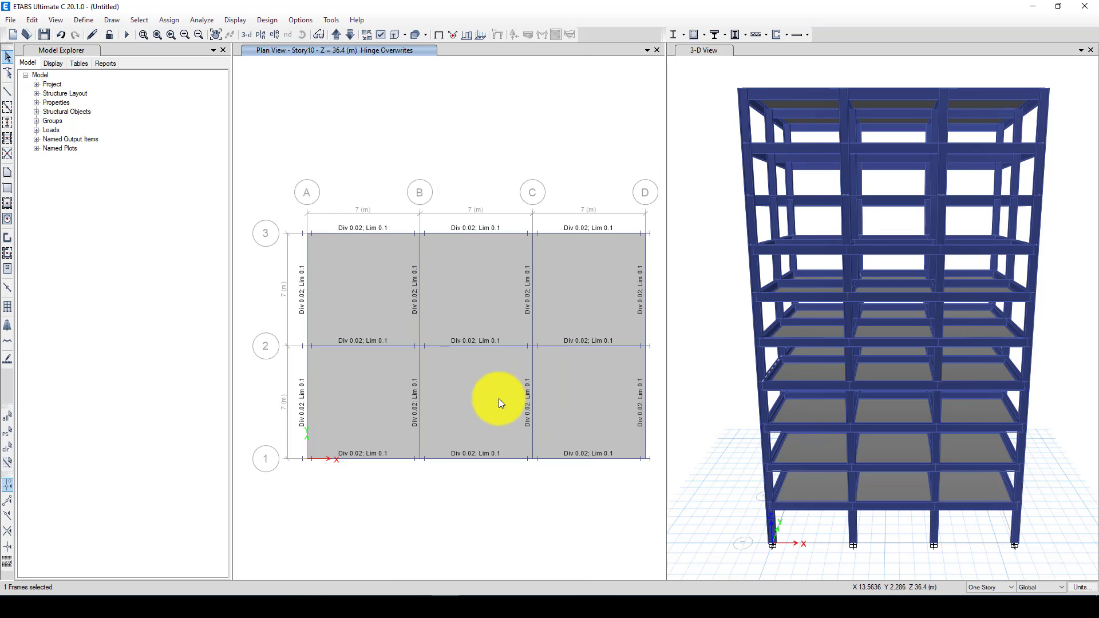
left_click(991, 588)
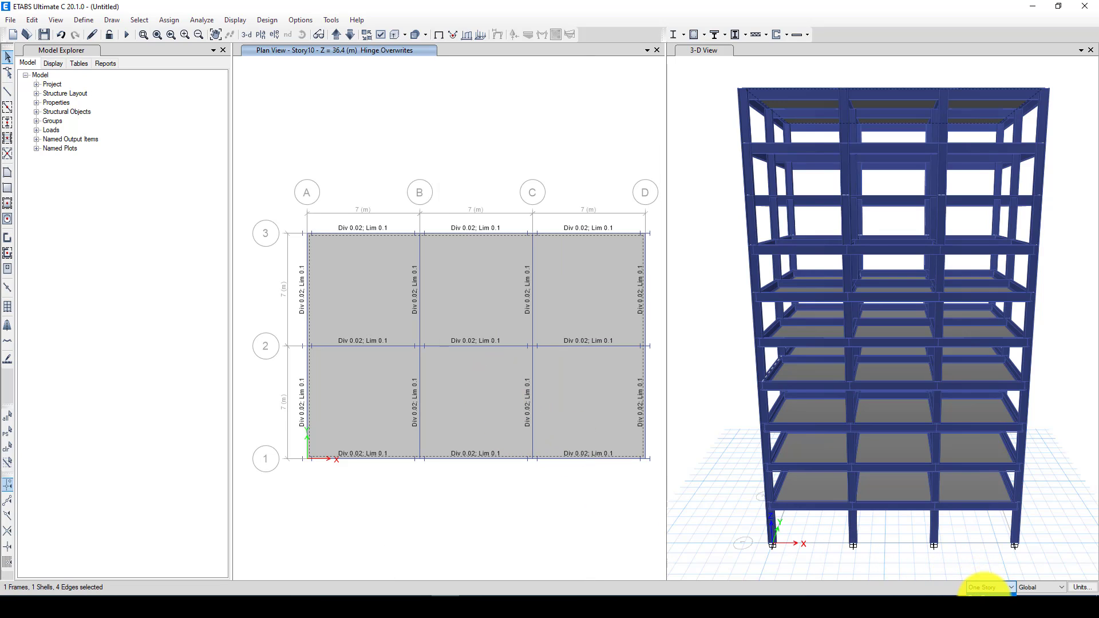
left_click(984, 572)
left_click(452, 268)
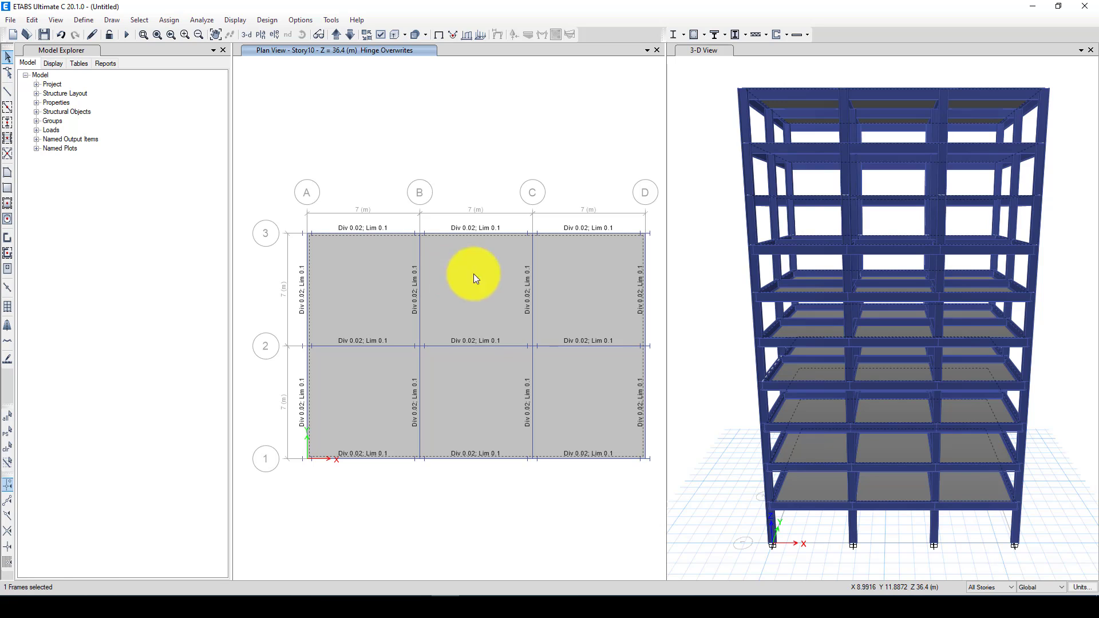
Apply a uniform Dead shell load of 1 kgf/m² in the gravity direction to the selected slabs, replacing existing loads.
left_click(165, 21)
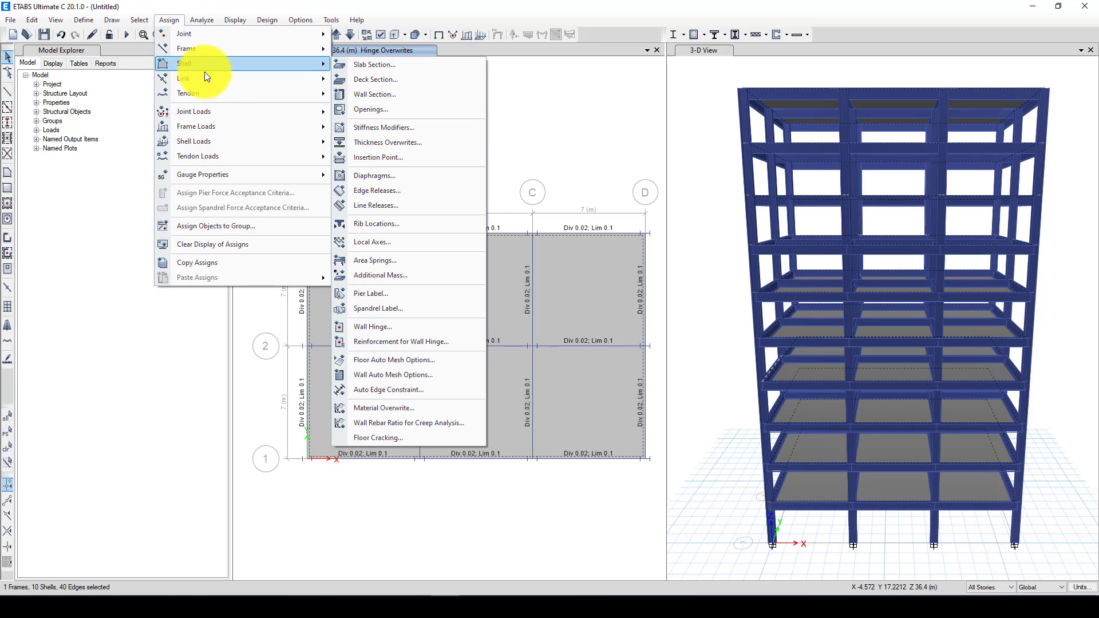
mouse_move(228, 139)
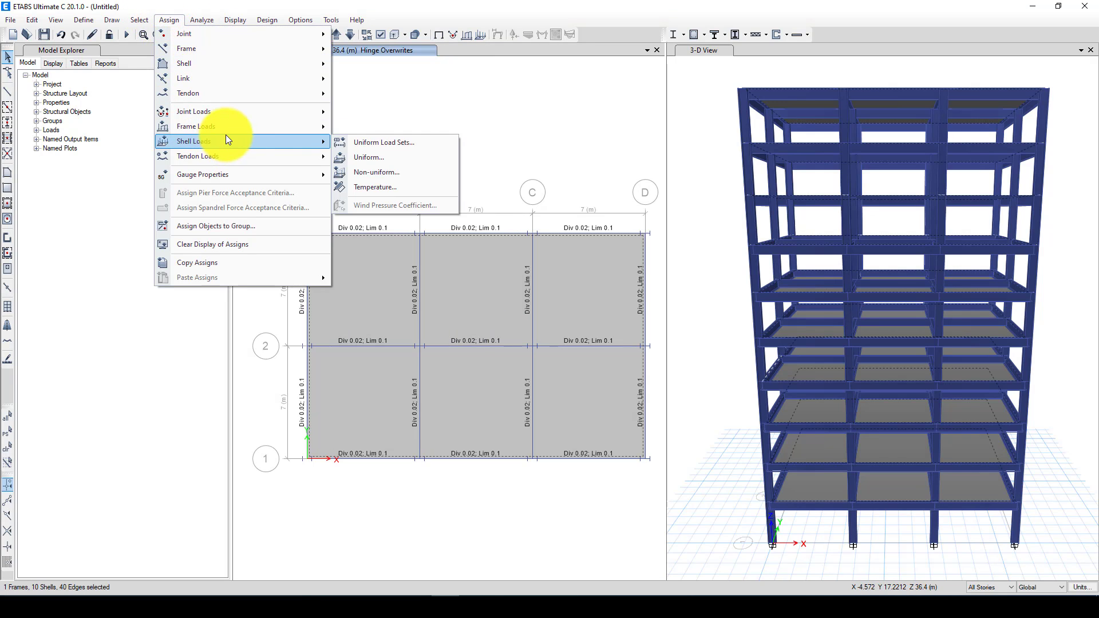
left_click(387, 158)
left_click_drag(491, 311, 473, 308)
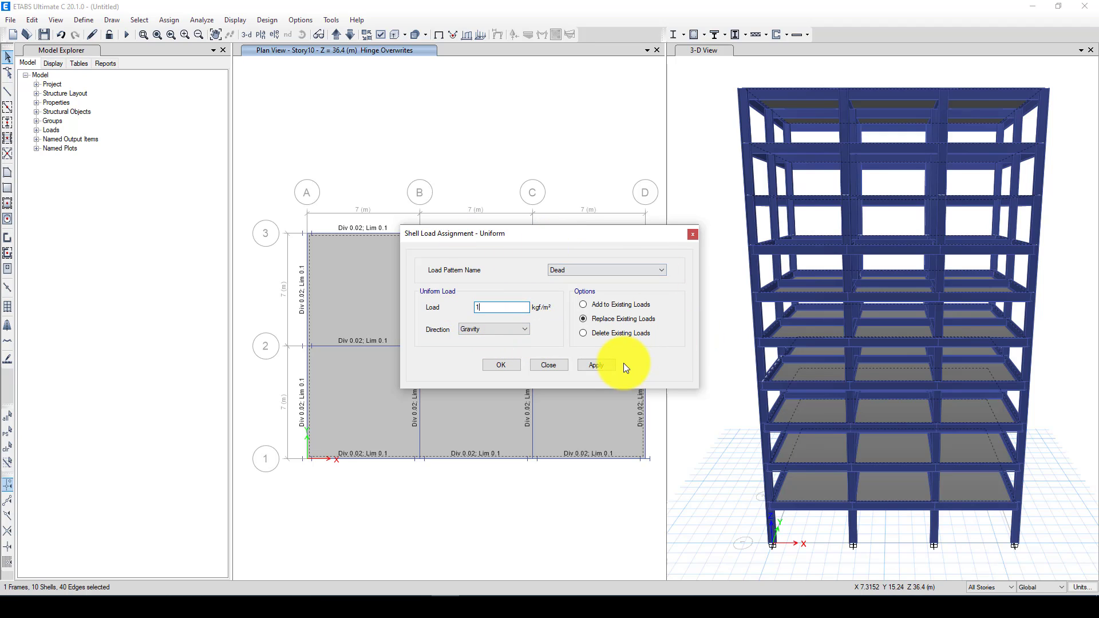
left_click(595, 365)
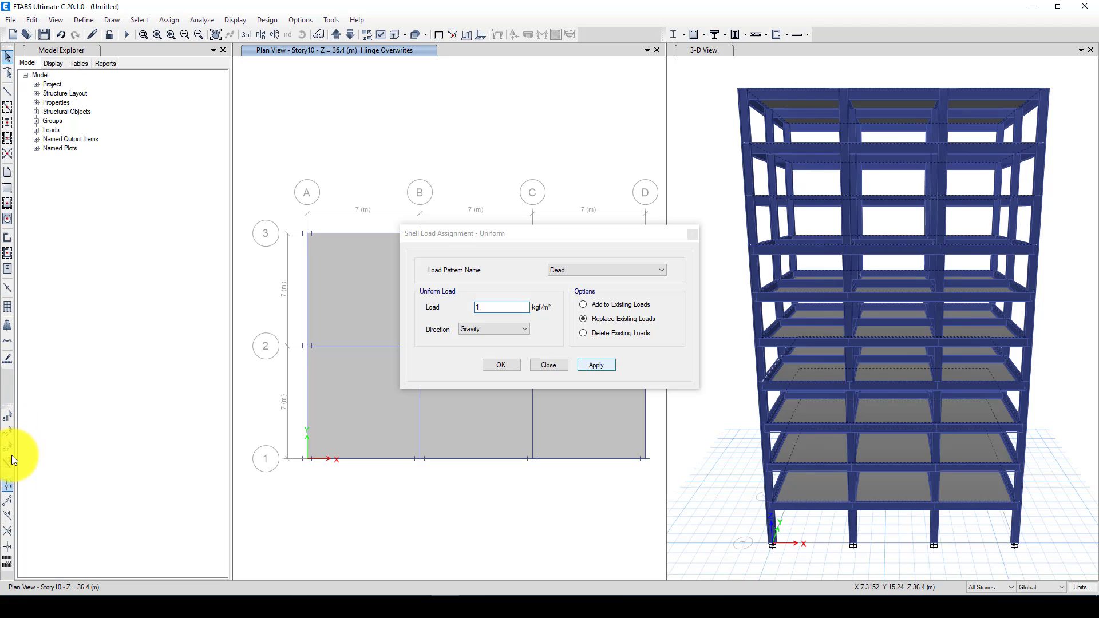
Reselect the previous slabs and assign a uniform Live shell load of 2.5 kgf/m² in the gravity direction.
left_click(8, 431)
left_click(558, 271)
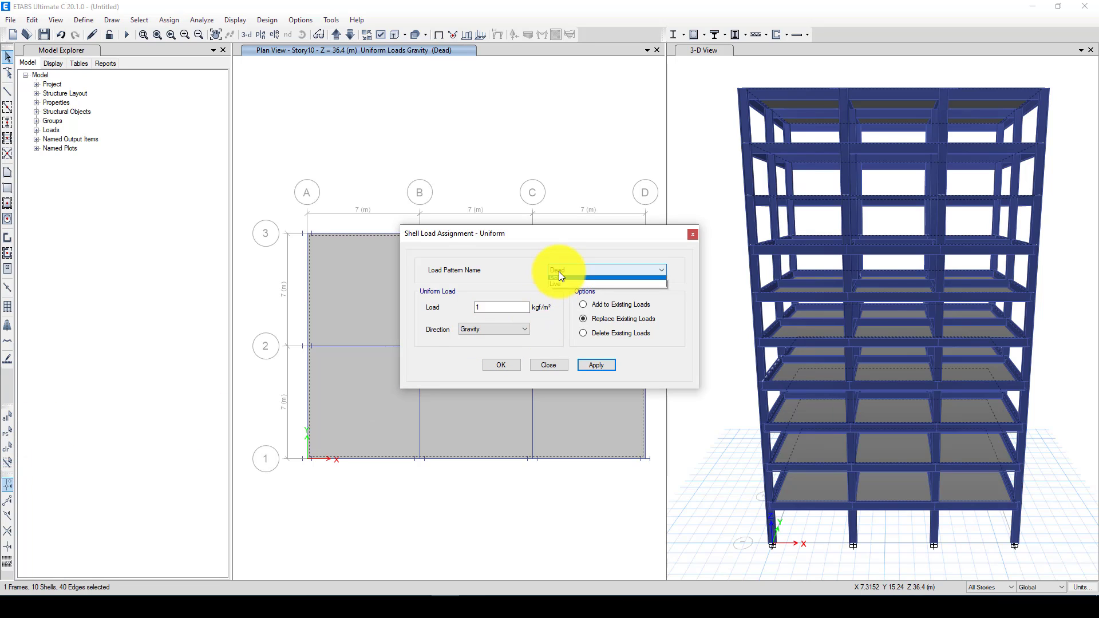
left_click(559, 272)
left_click(559, 271)
left_click(558, 284)
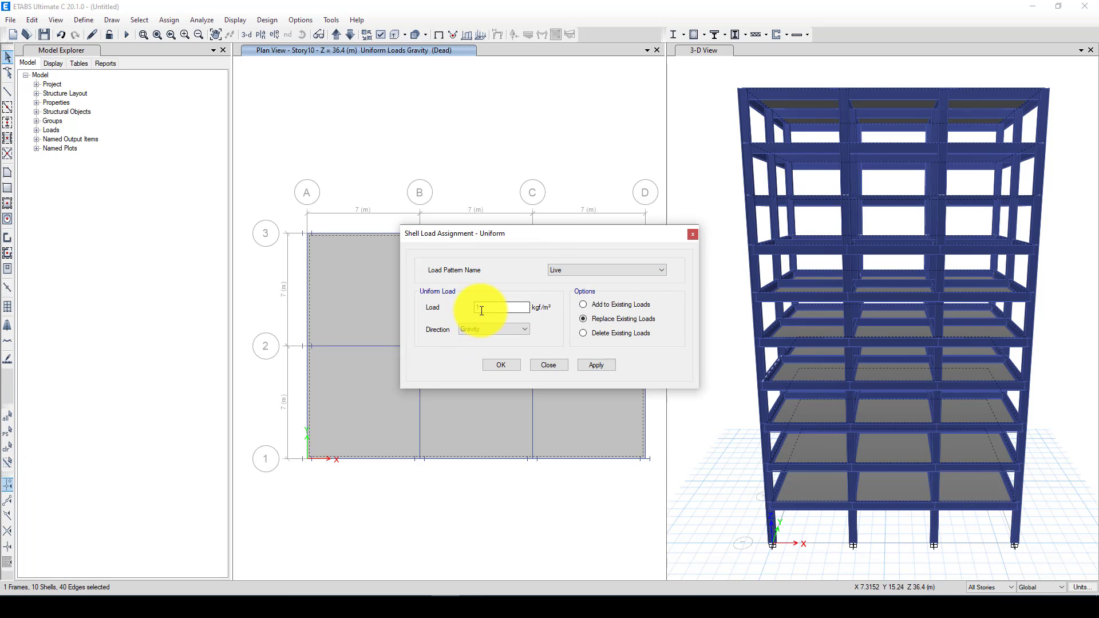
left_click_drag(481, 310, 459, 312)
type("2.5")
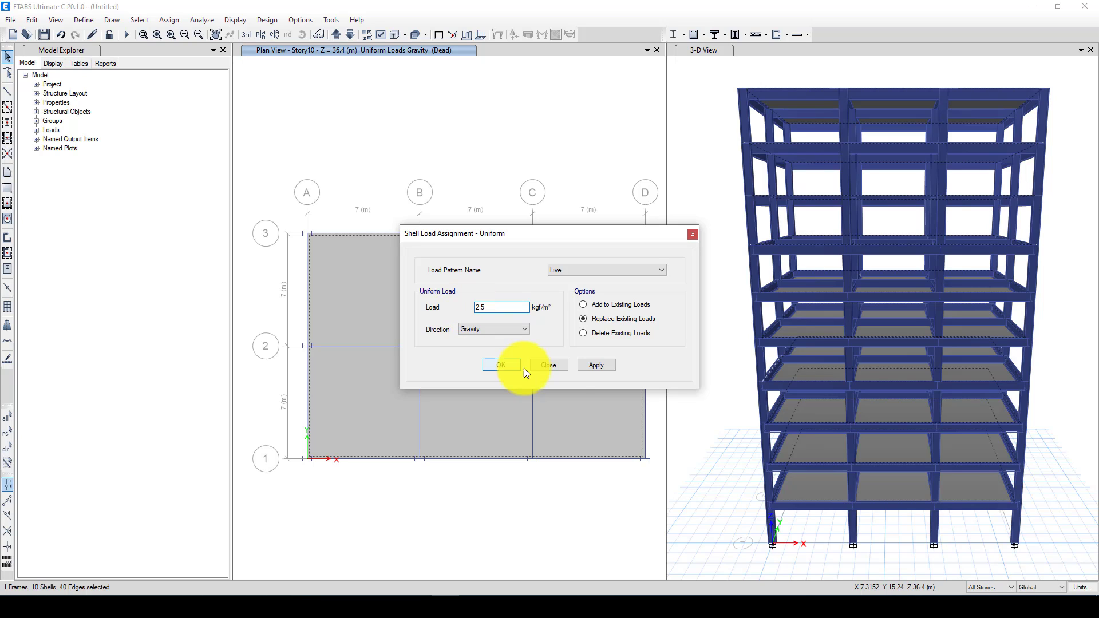
left_click(586, 360)
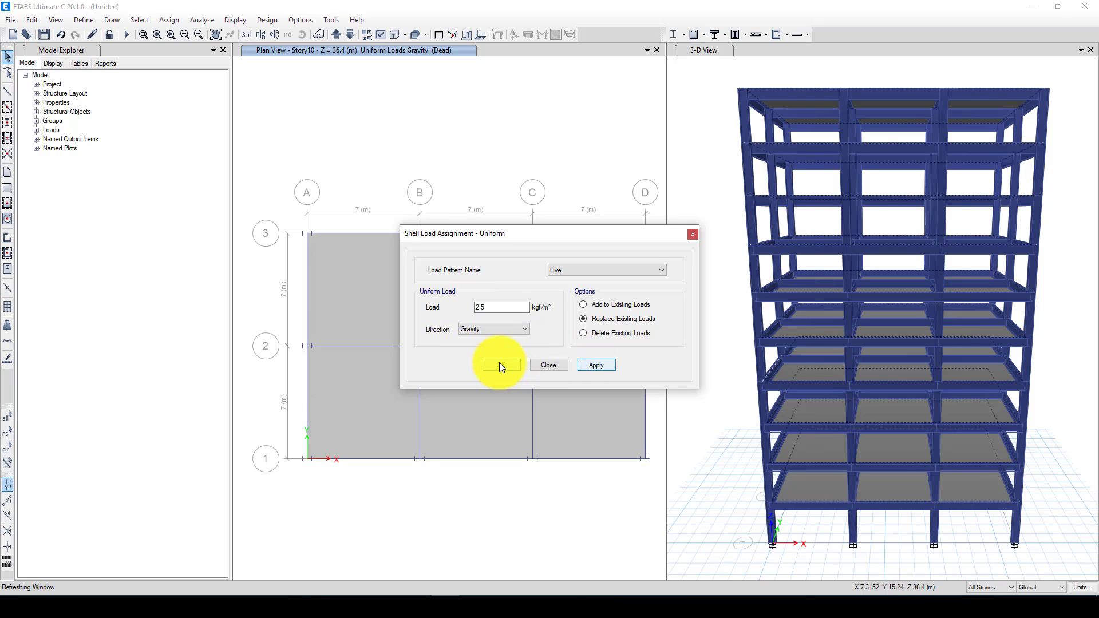
left_click(500, 363)
Select the slabs on all stories again and assign them the default floor auto mesh options.
left_click(469, 286)
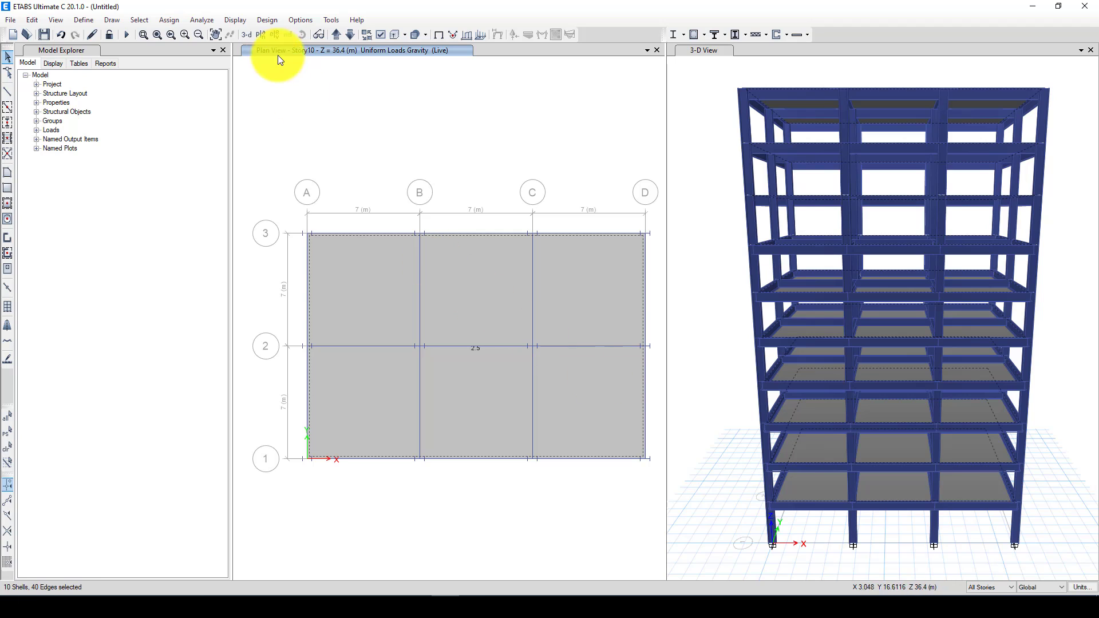
left_click(163, 20)
mouse_move(194, 64)
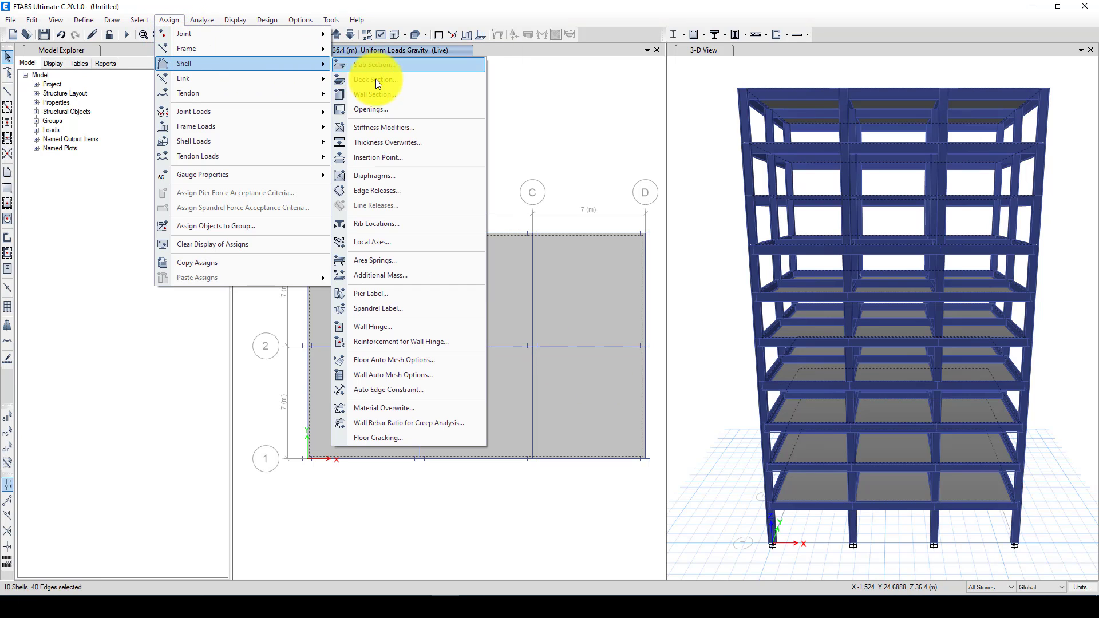
left_click(435, 359)
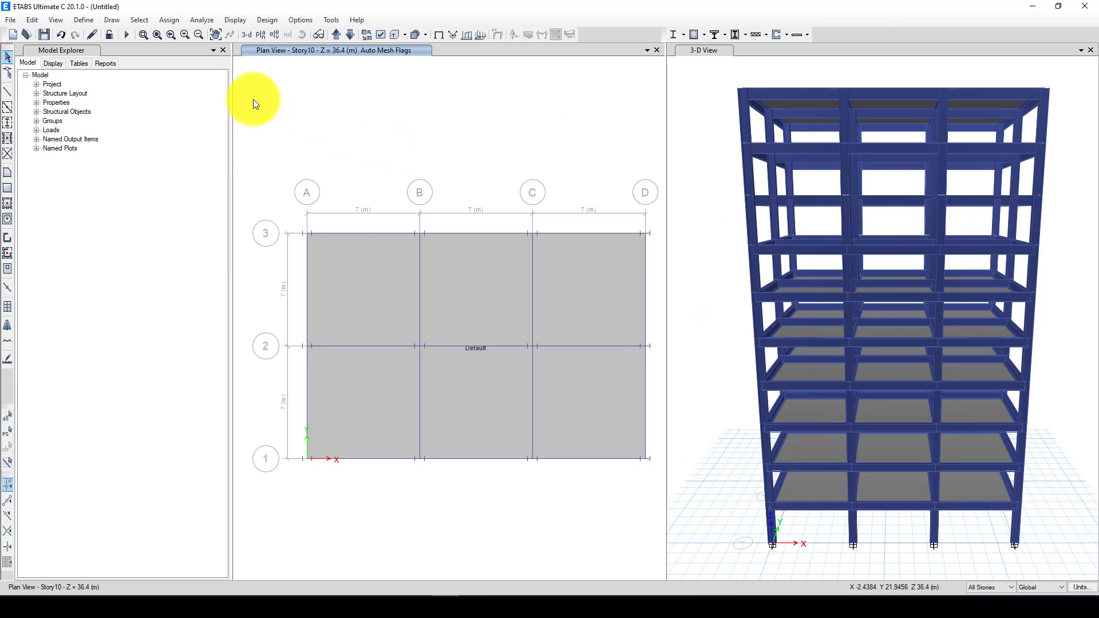
Start a new time history function of the From File type.
left_click(81, 18)
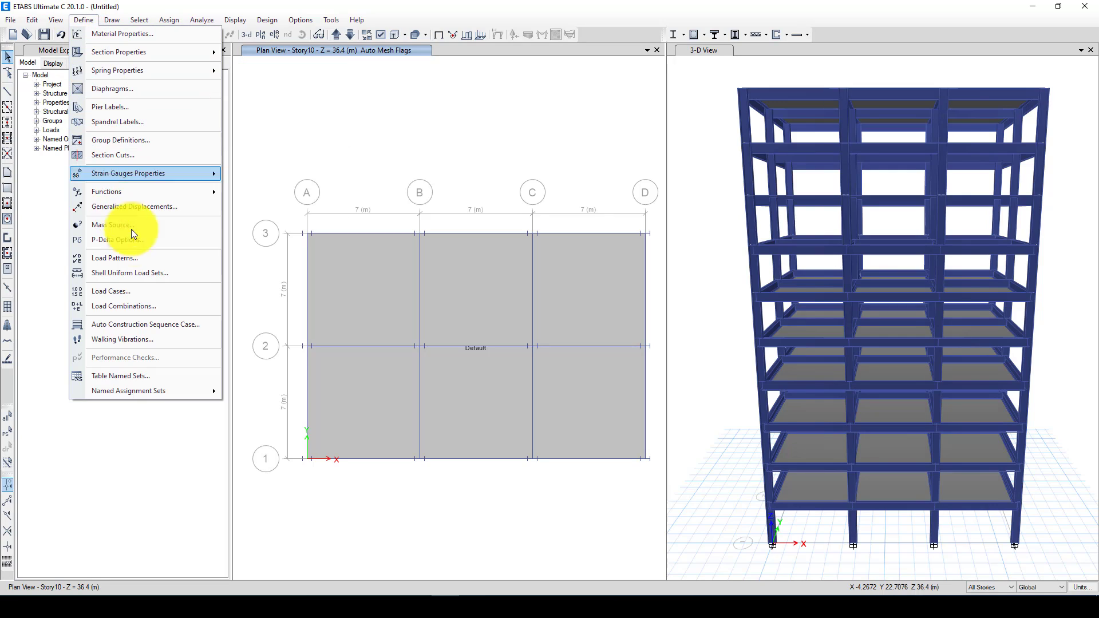
mouse_move(142, 191)
left_click(267, 206)
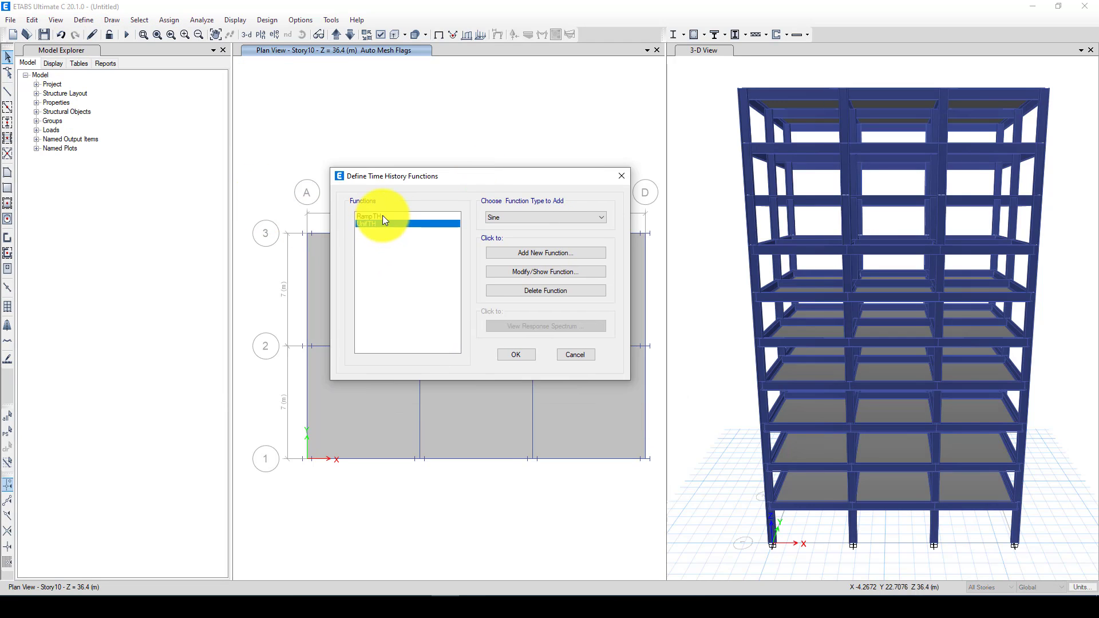
left_click(494, 216)
left_click(501, 229)
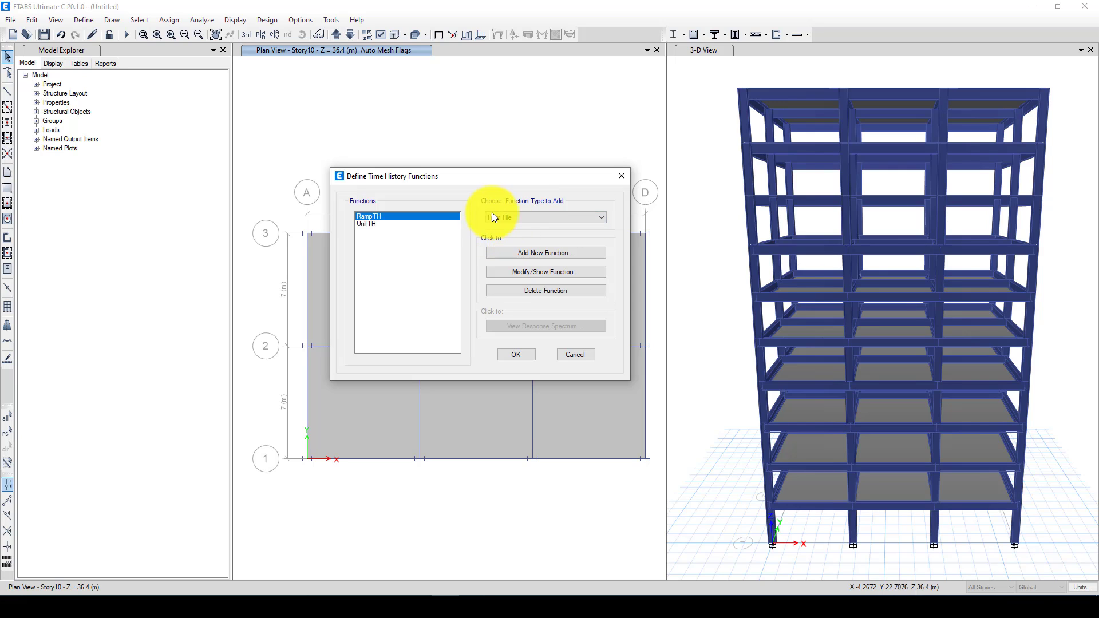
left_click(523, 250)
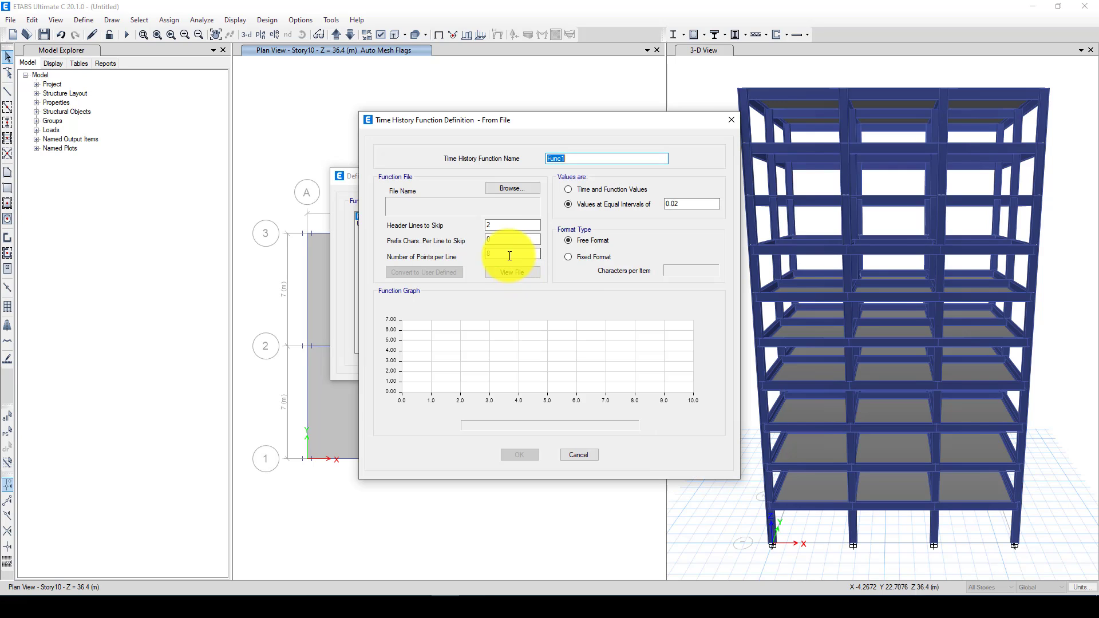
Load the NEWHALL-1.TH record from the ETABS 20 Time History Functions folder as the function's data file.
left_click(512, 189)
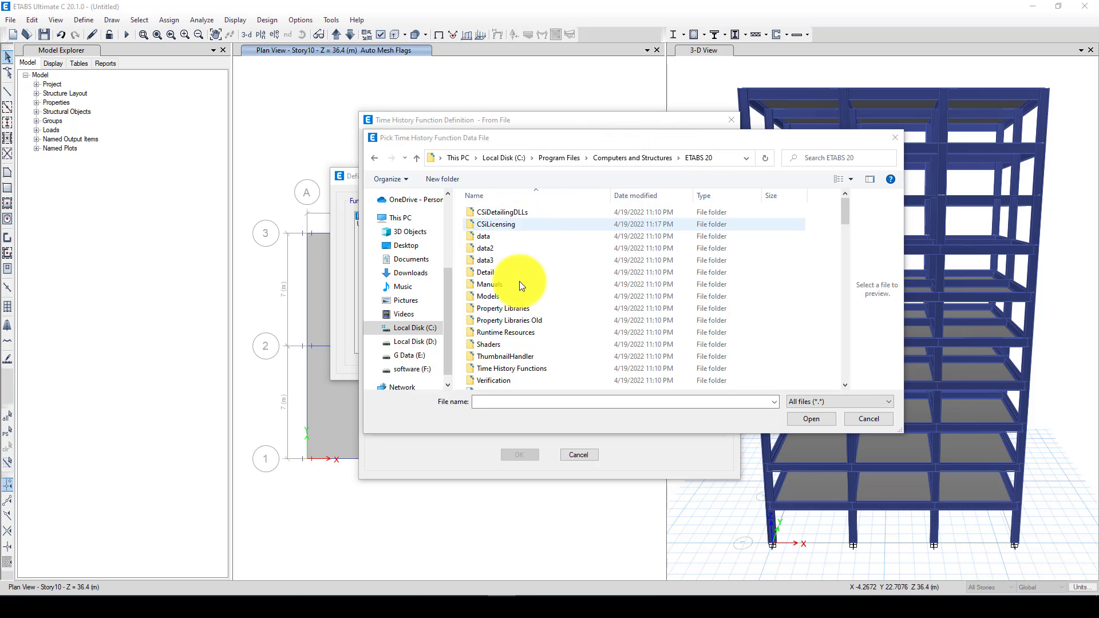
scroll(525, 351, "down", 1)
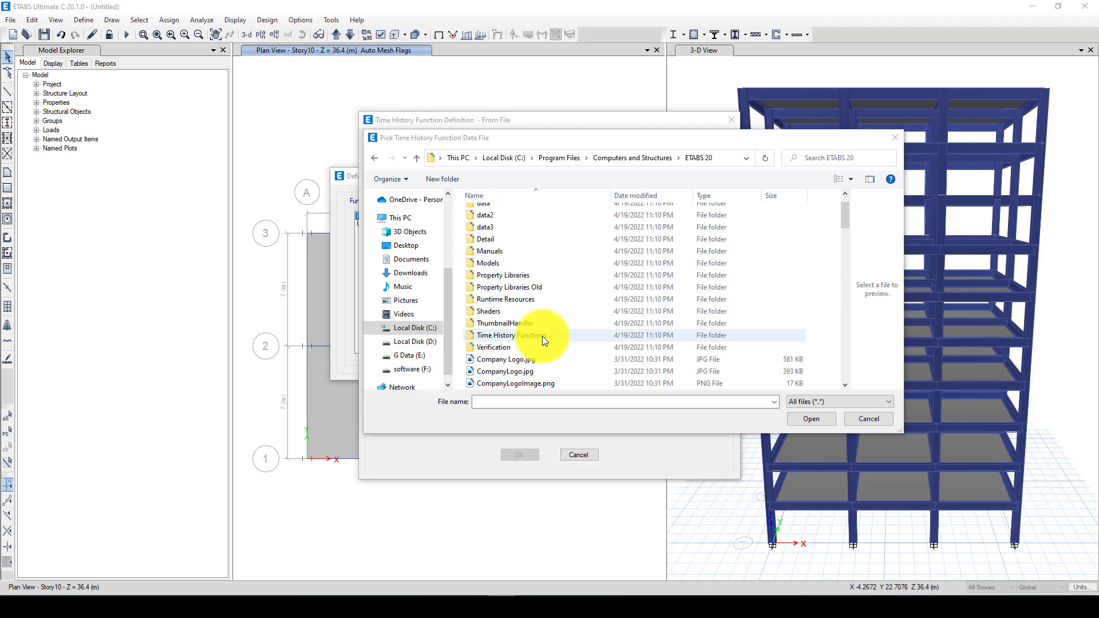
double_click(541, 335)
scroll(545, 327, "down", 5)
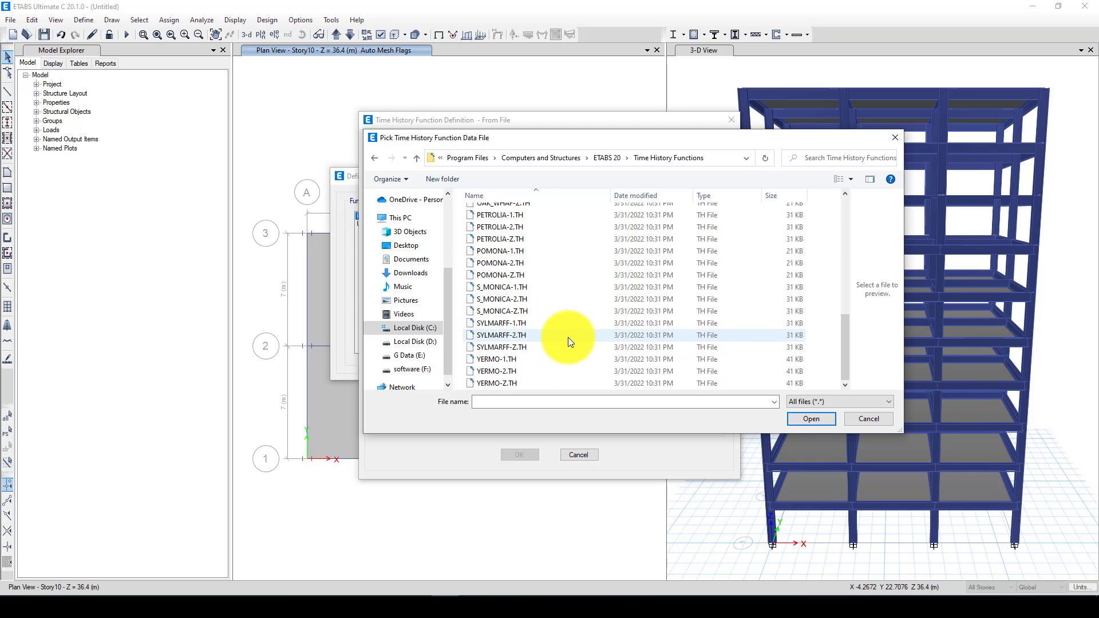
scroll(548, 321, "up", 5)
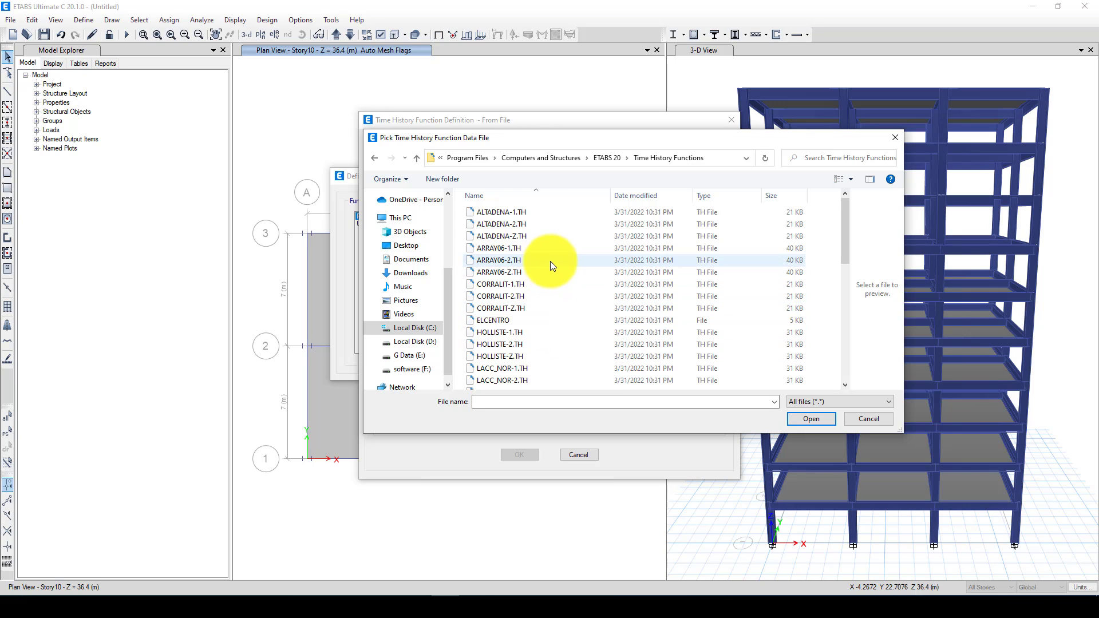
scroll(544, 297, "down", 8)
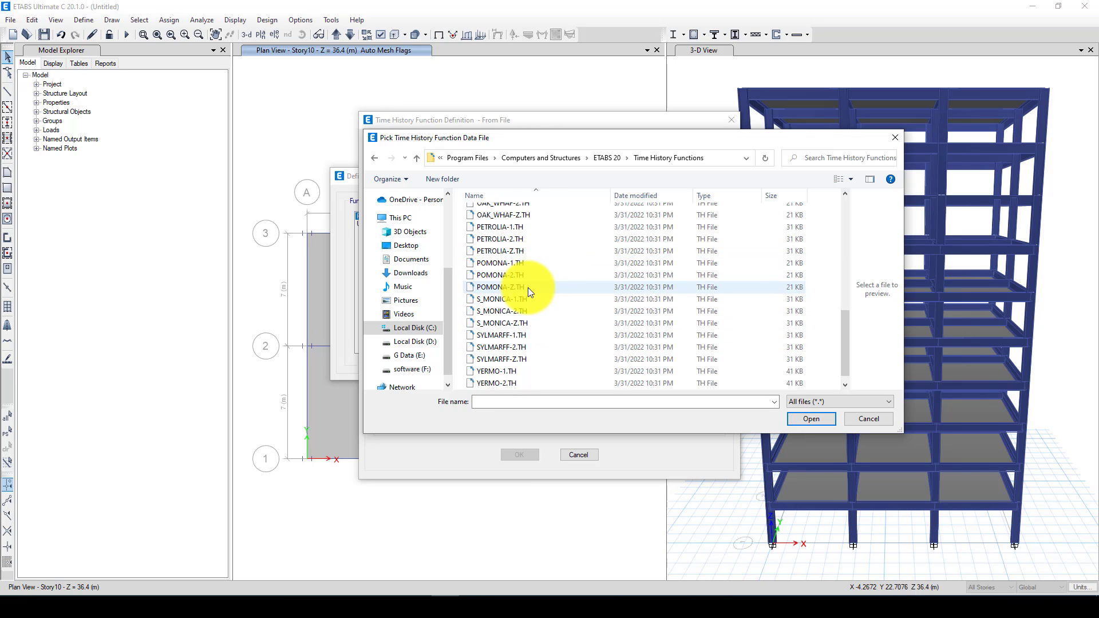
scroll(528, 291, "up", 8)
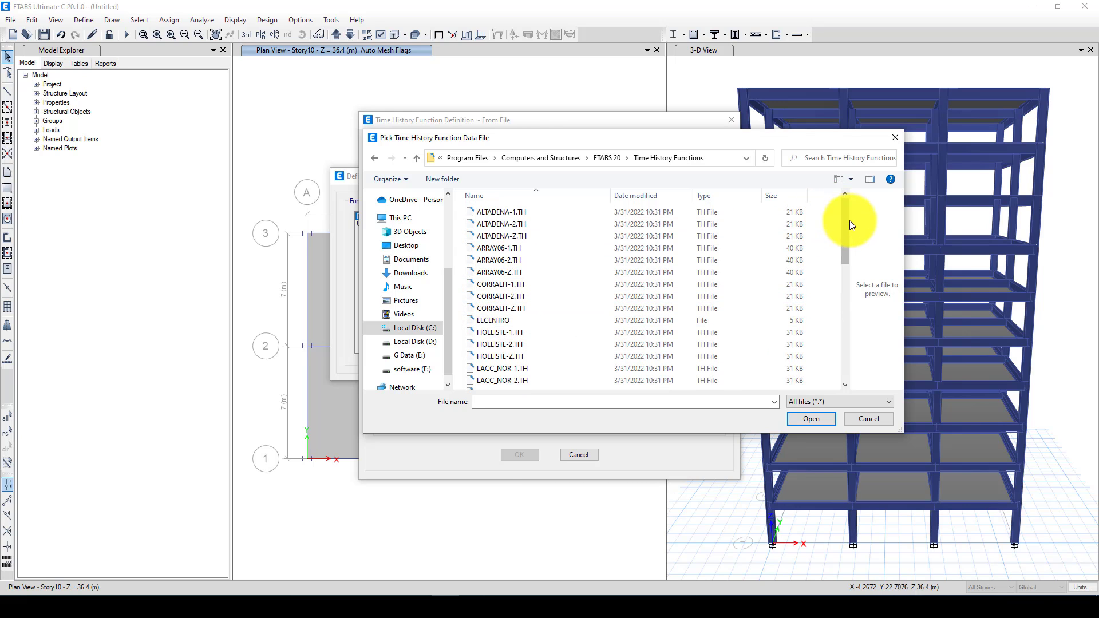
left_click_drag(850, 221, 846, 286)
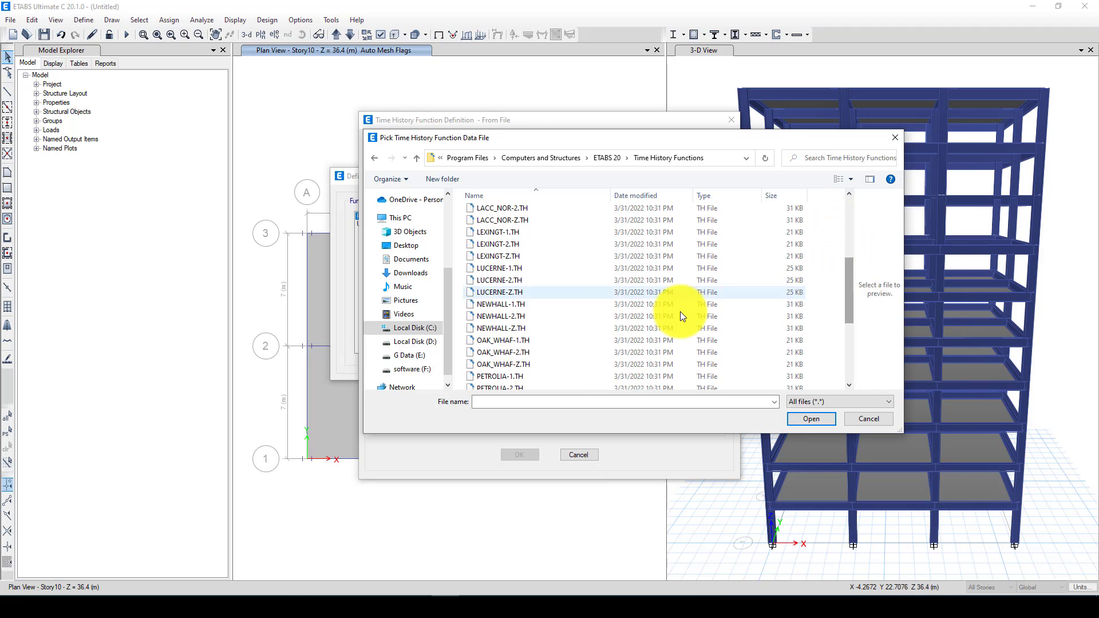
left_click(538, 304)
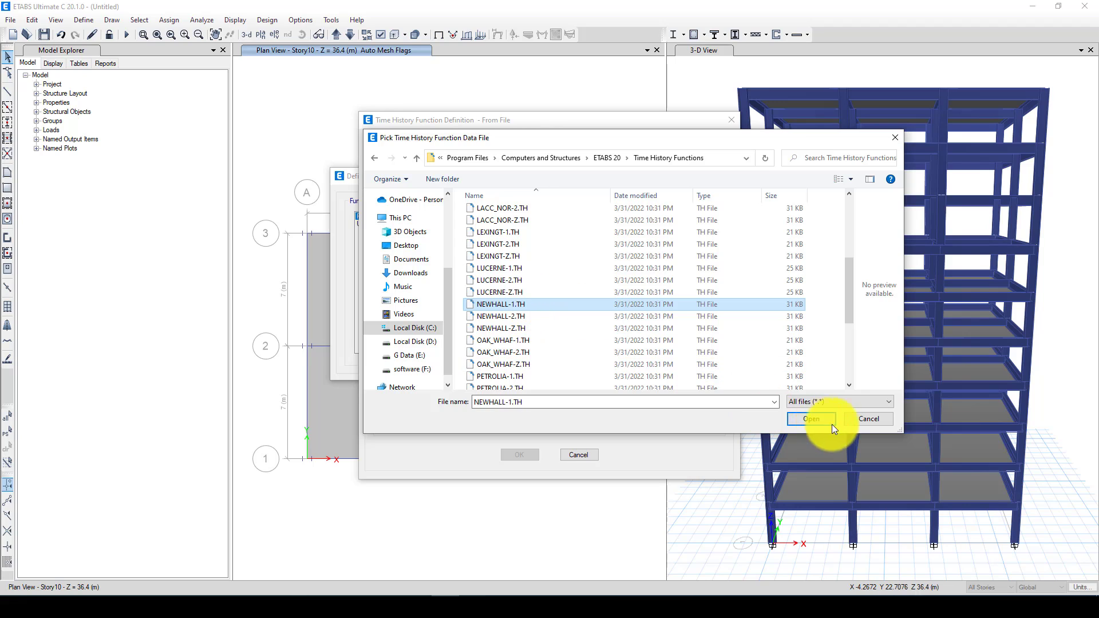
left_click(812, 416)
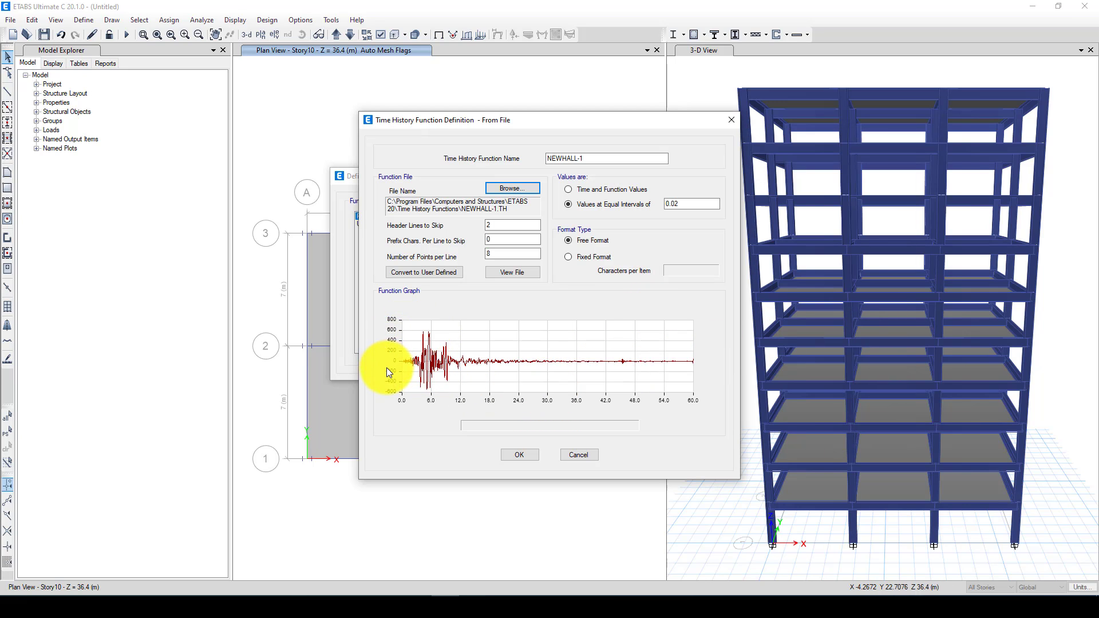
Check the record file's header for its number of points and time spacing, and accept the NEWHALL-1 function.
left_click(502, 272)
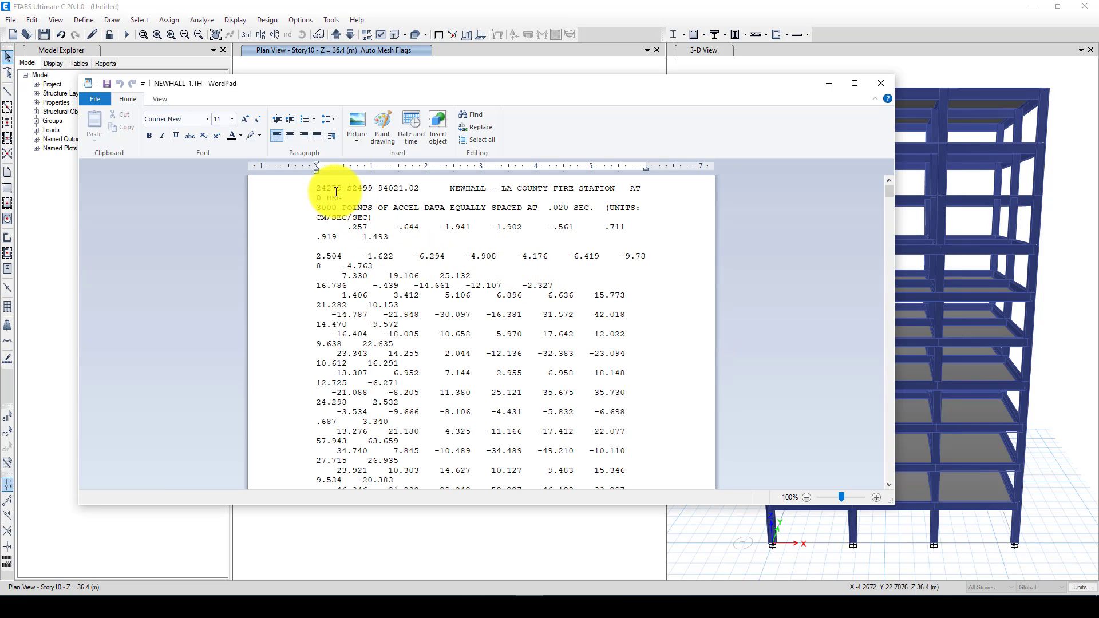
left_click_drag(315, 207, 337, 208)
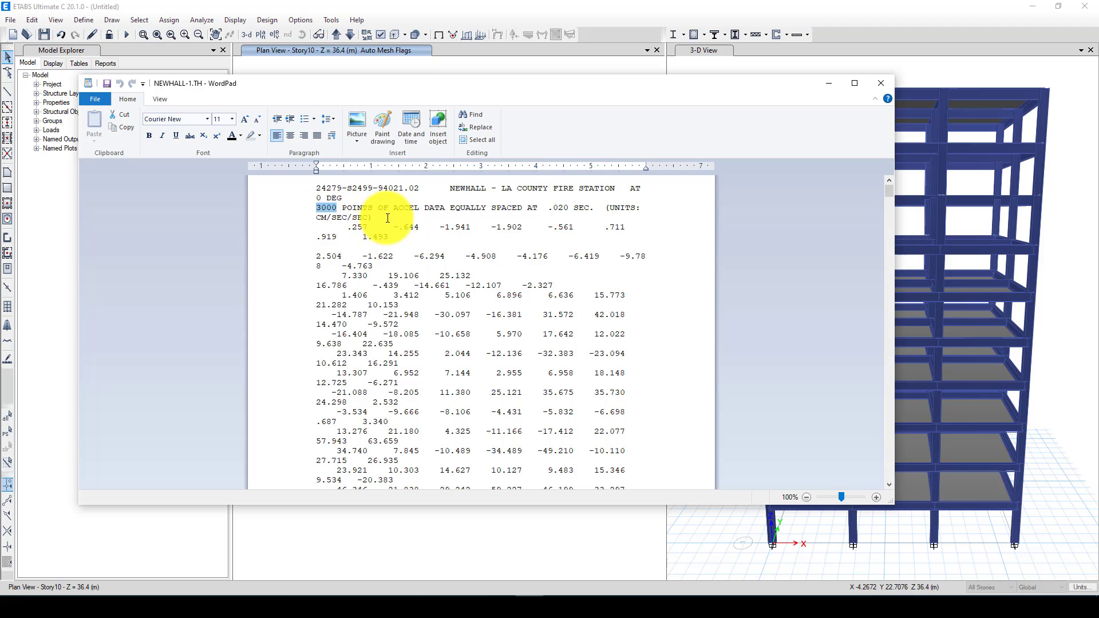
left_click(881, 83)
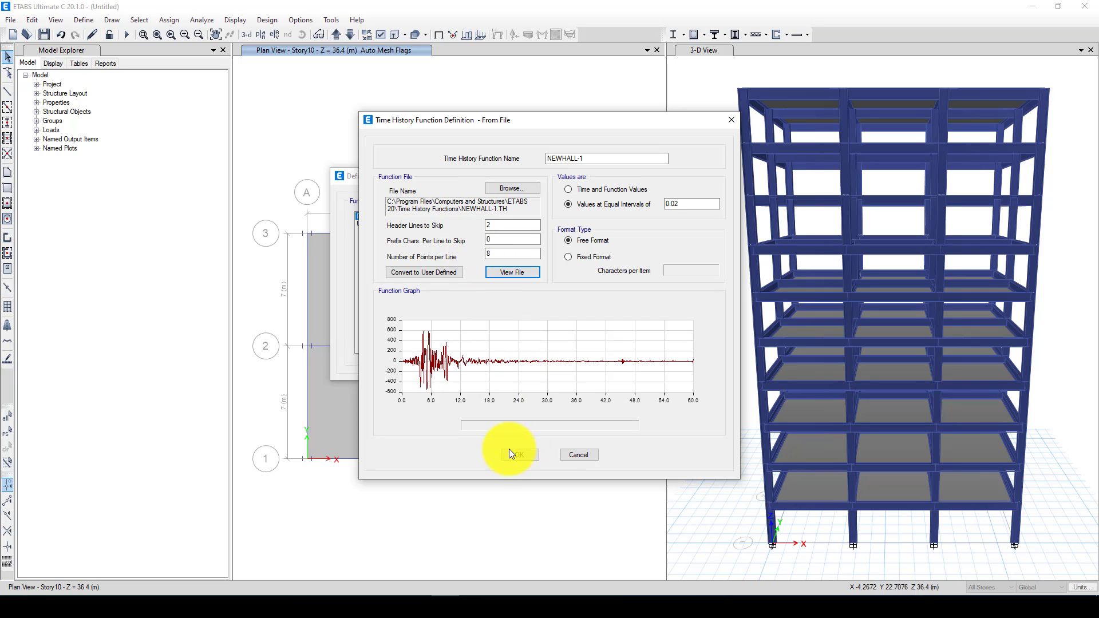
left_click_drag(513, 455, 513, 360)
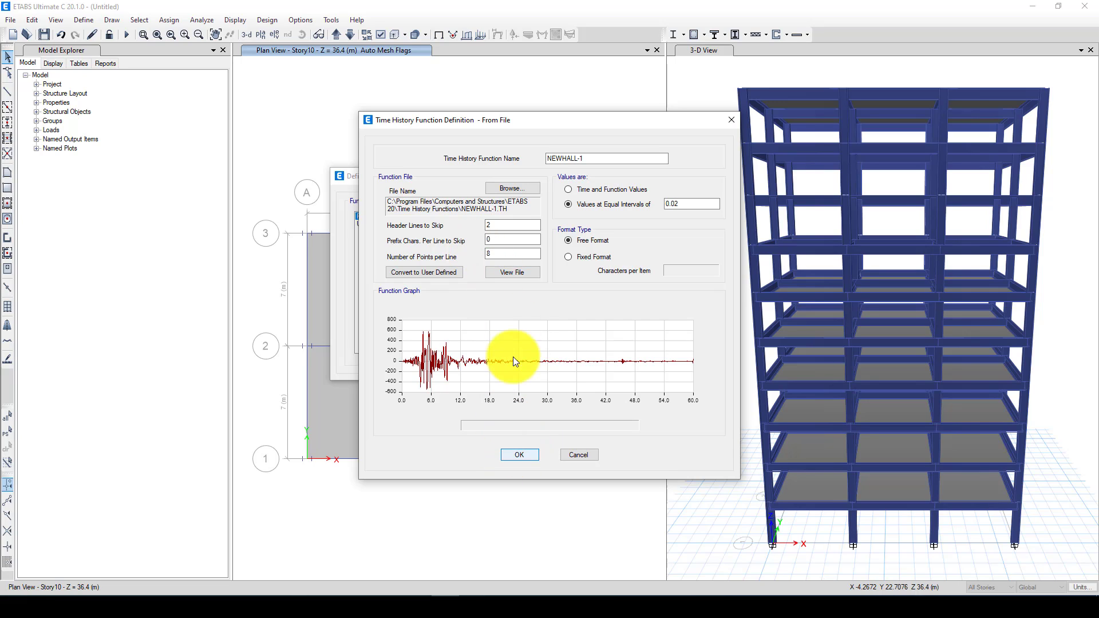
left_click(517, 452)
Add a second From File time history function using the NEWHALL-2.TH record and accept the function definitions.
left_click(517, 252)
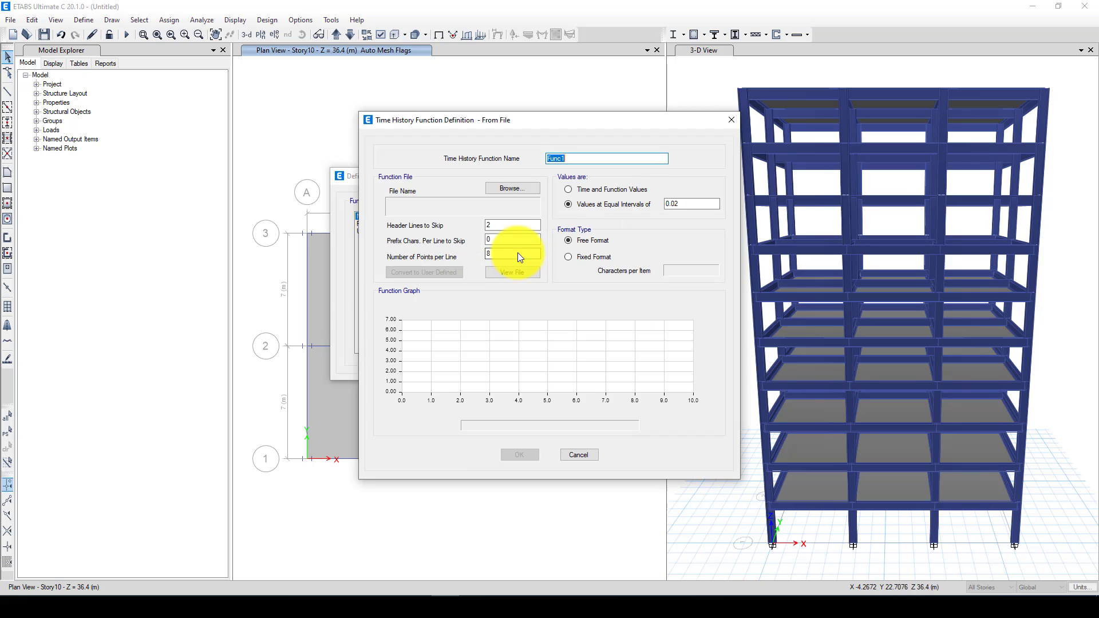
left_click(521, 189)
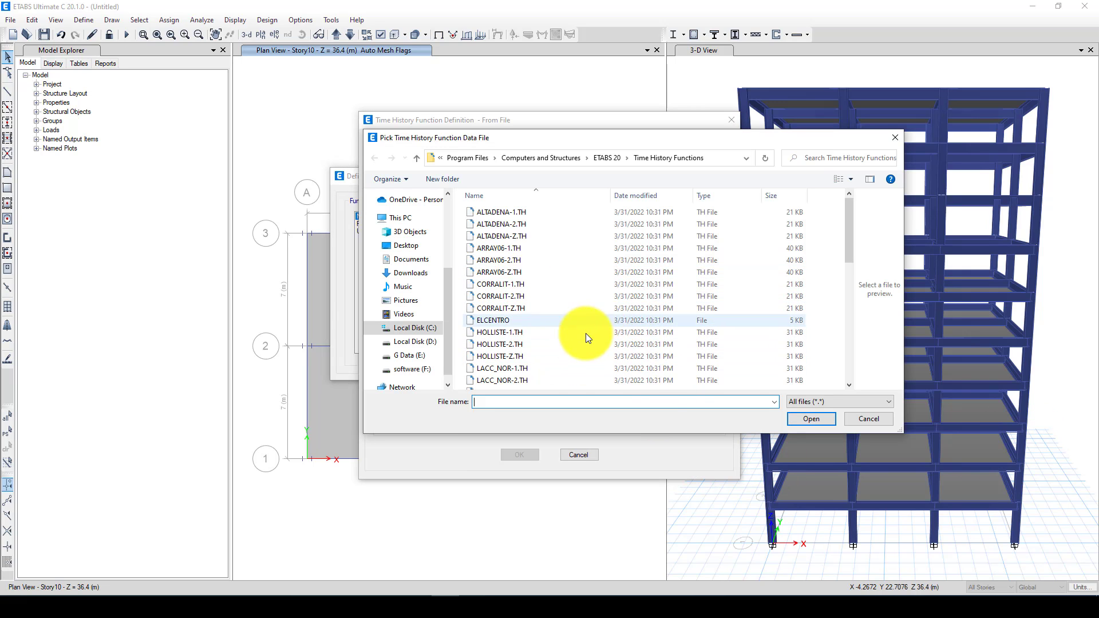
left_click(536, 343)
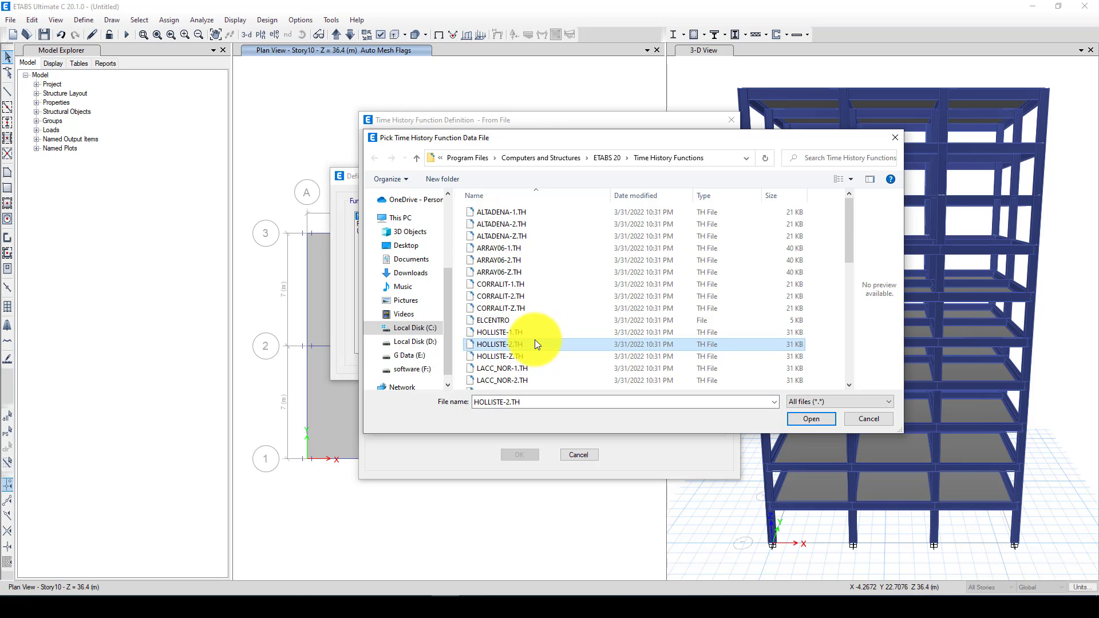
scroll(534, 338, "down", 4)
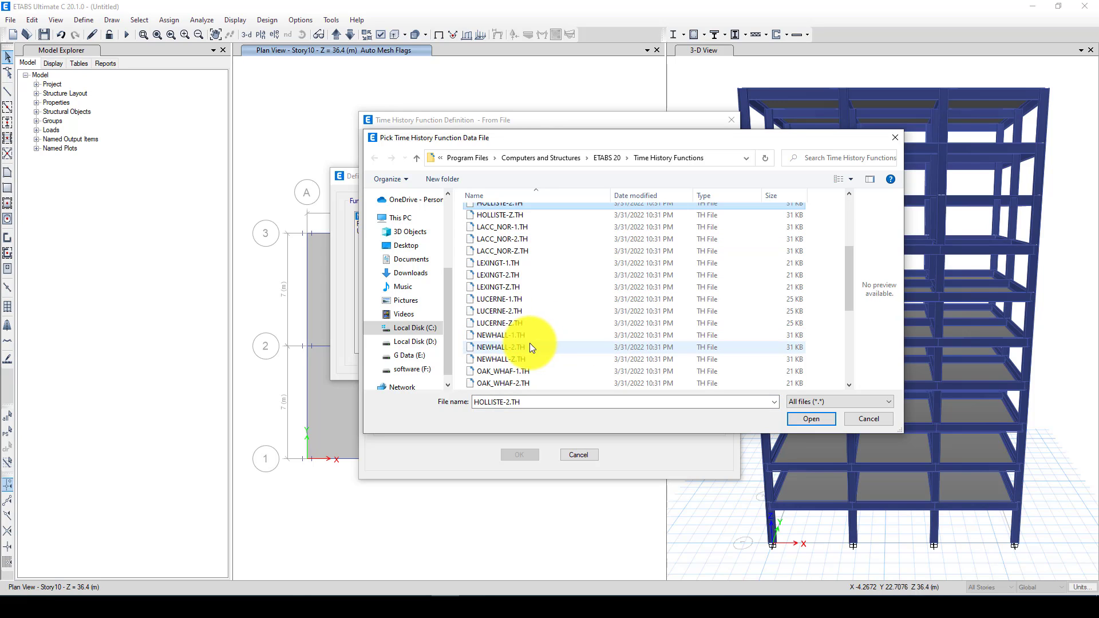
left_click(543, 310)
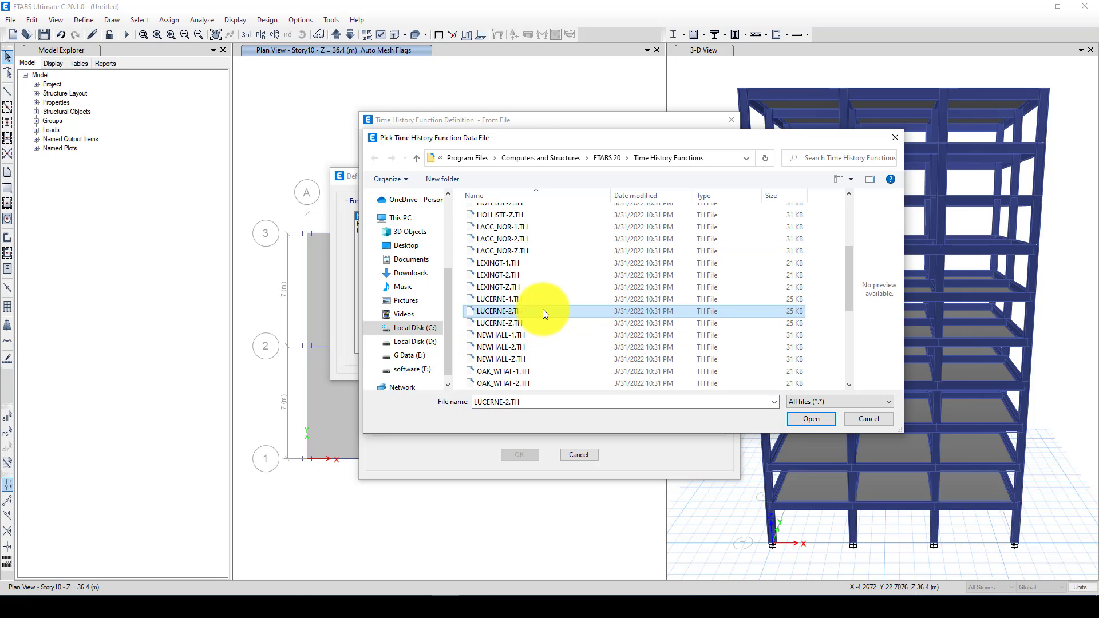
left_click(515, 348)
left_click(810, 419)
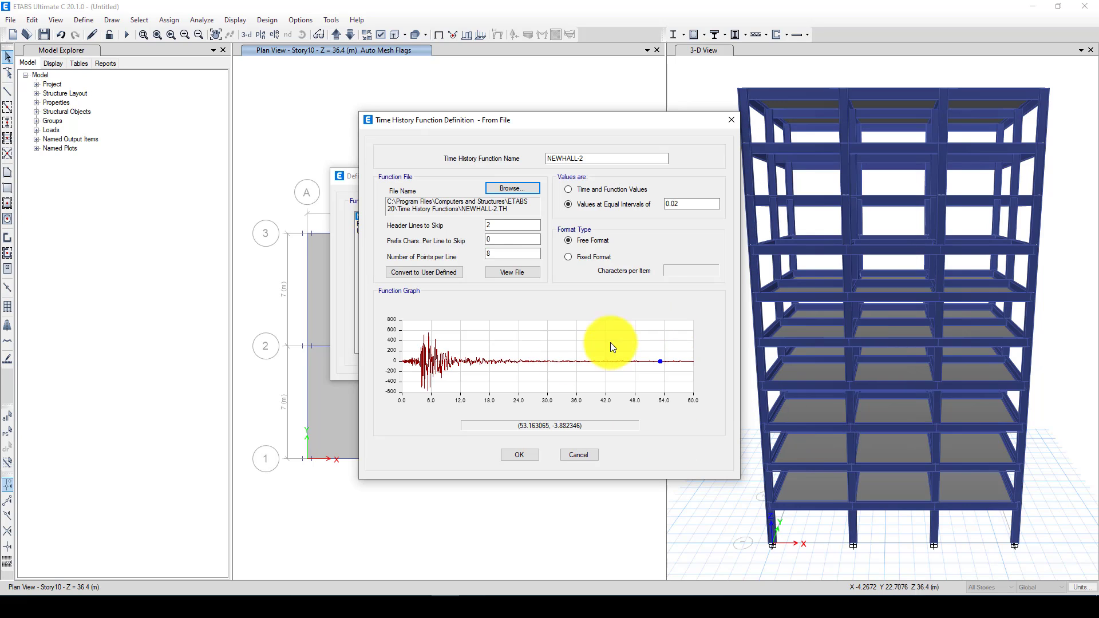
left_click(520, 452)
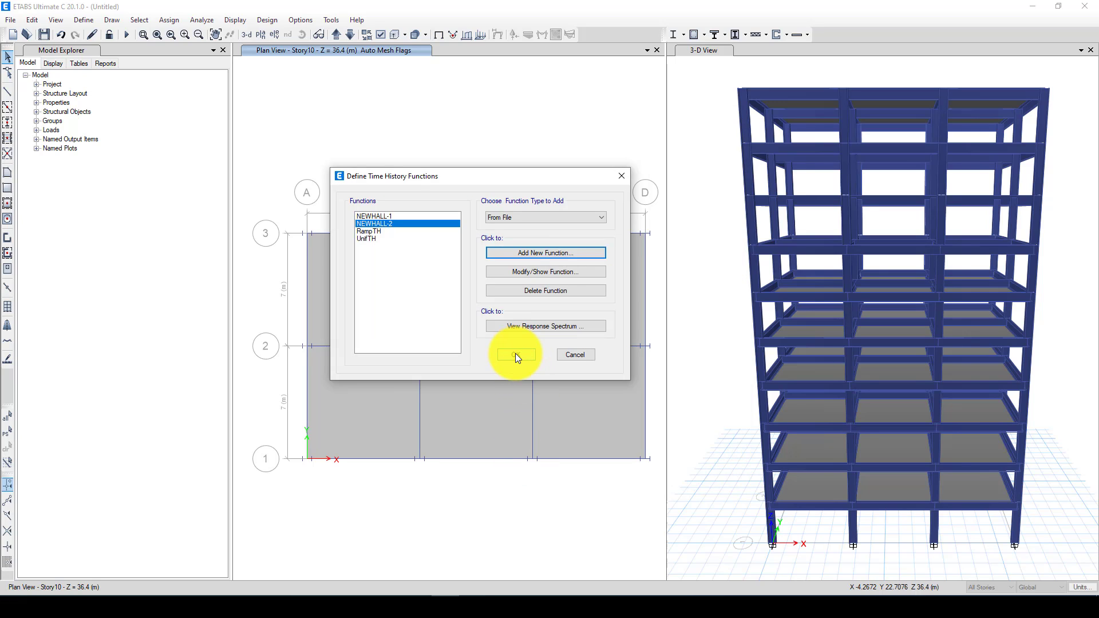
left_click(515, 354)
Modify mass source MsSrc1 to use Specified Load Patterns instead of Element Self Mass and Additional Mass.
left_click(91, 21)
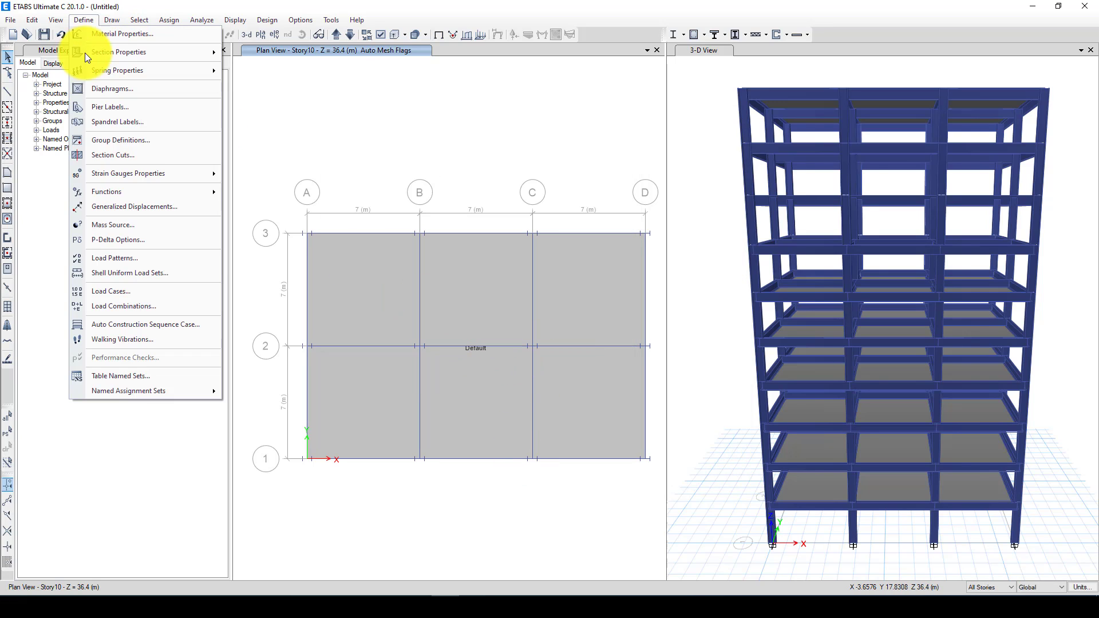
left_click(125, 225)
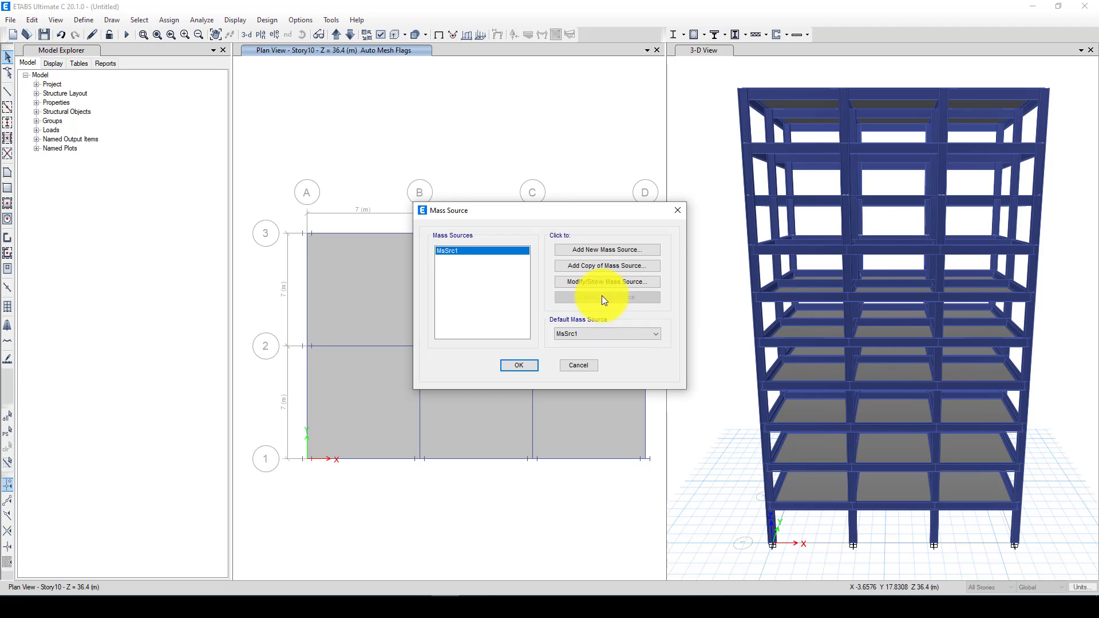
left_click(575, 278)
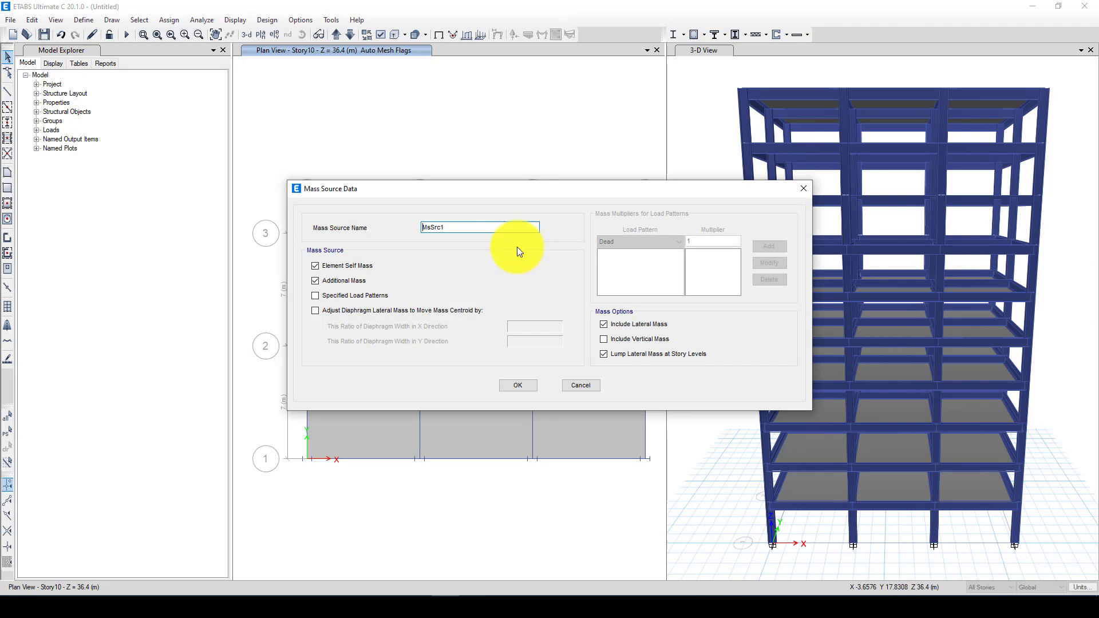
left_click(346, 281)
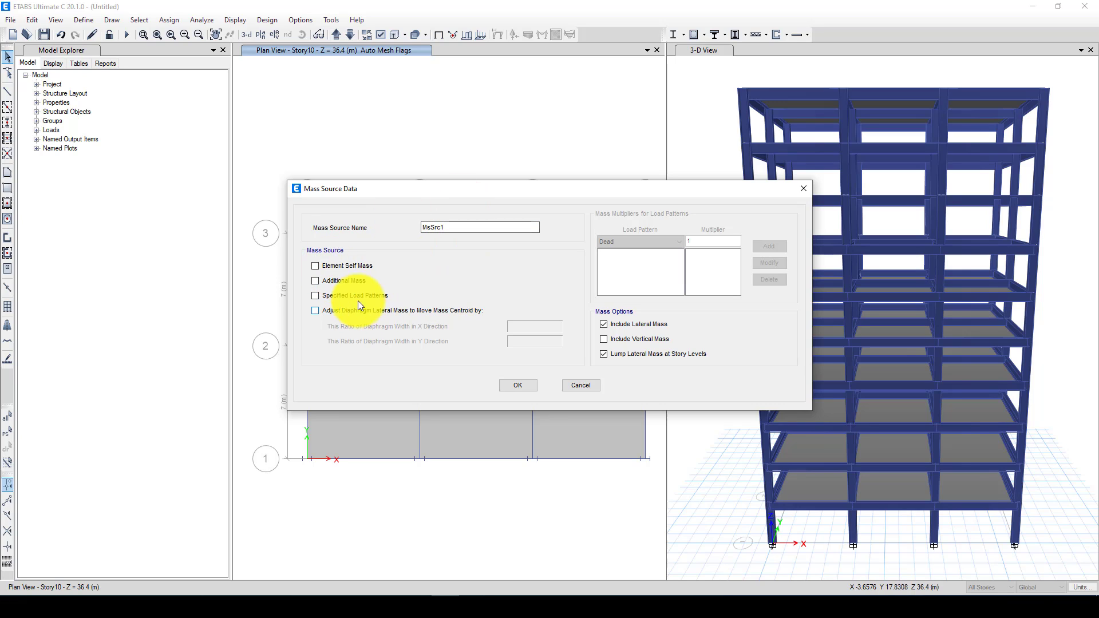
left_click(316, 266)
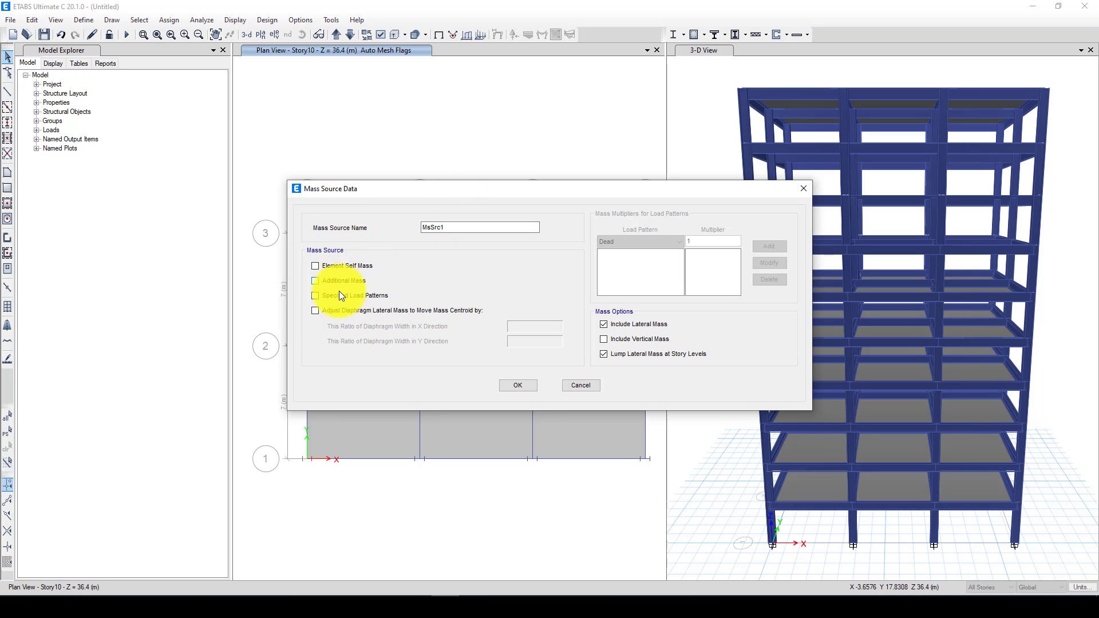
left_click(316, 296)
Add the Dead pattern with multiplier 1 and the Live pattern with multiplier 0.25 to the mass source and accept it.
left_click(767, 246)
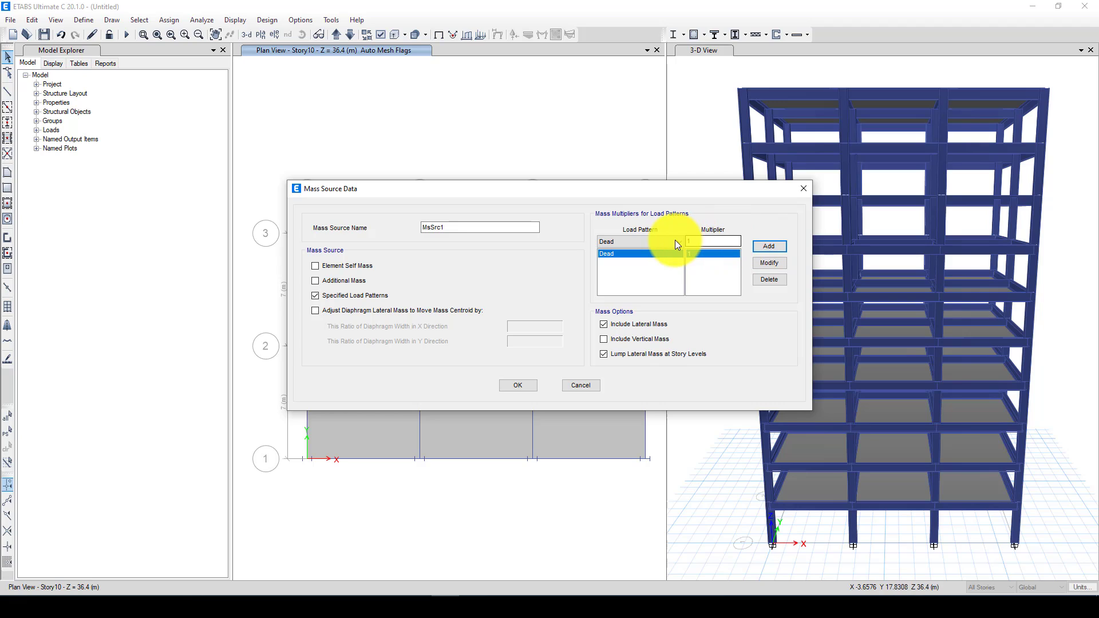
left_click_drag(695, 242, 684, 244)
type("0.")
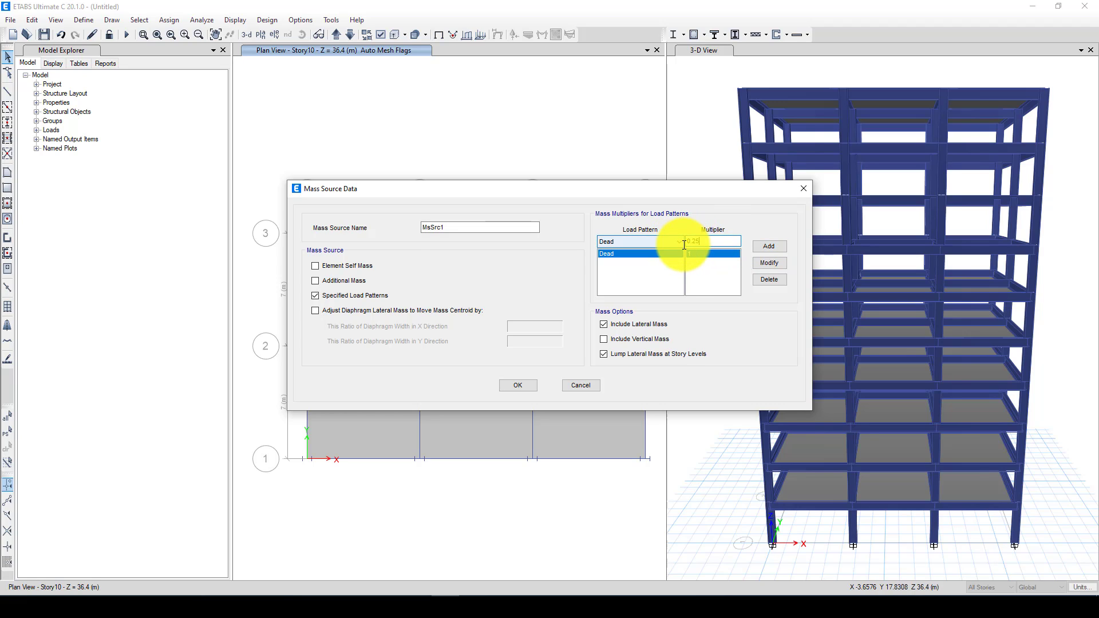
type("25")
left_click(624, 243)
left_click(622, 258)
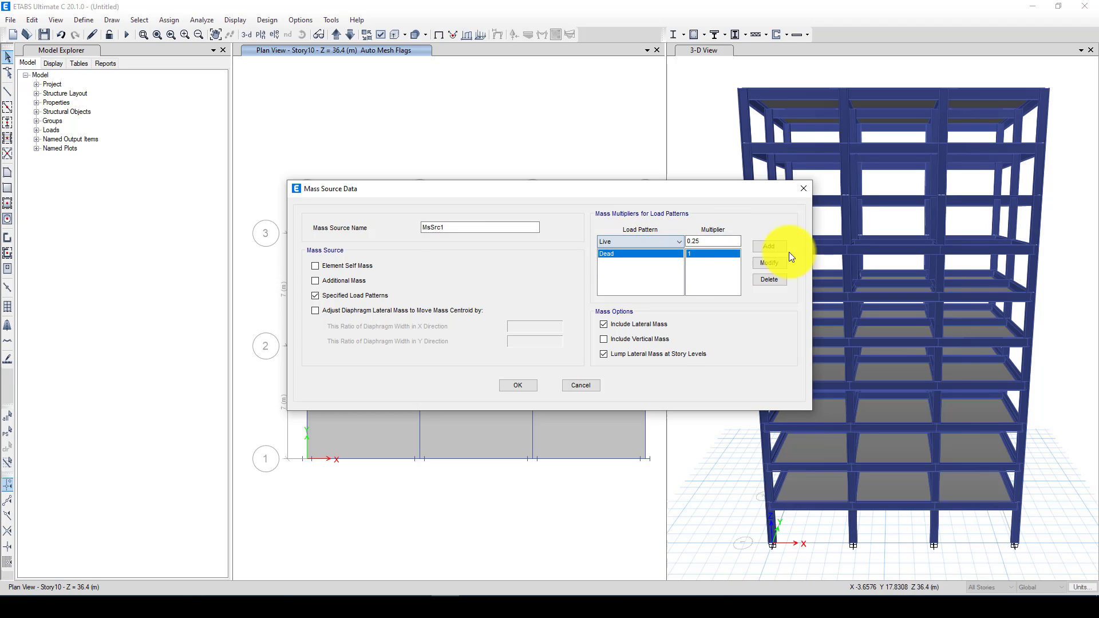
left_click(768, 246)
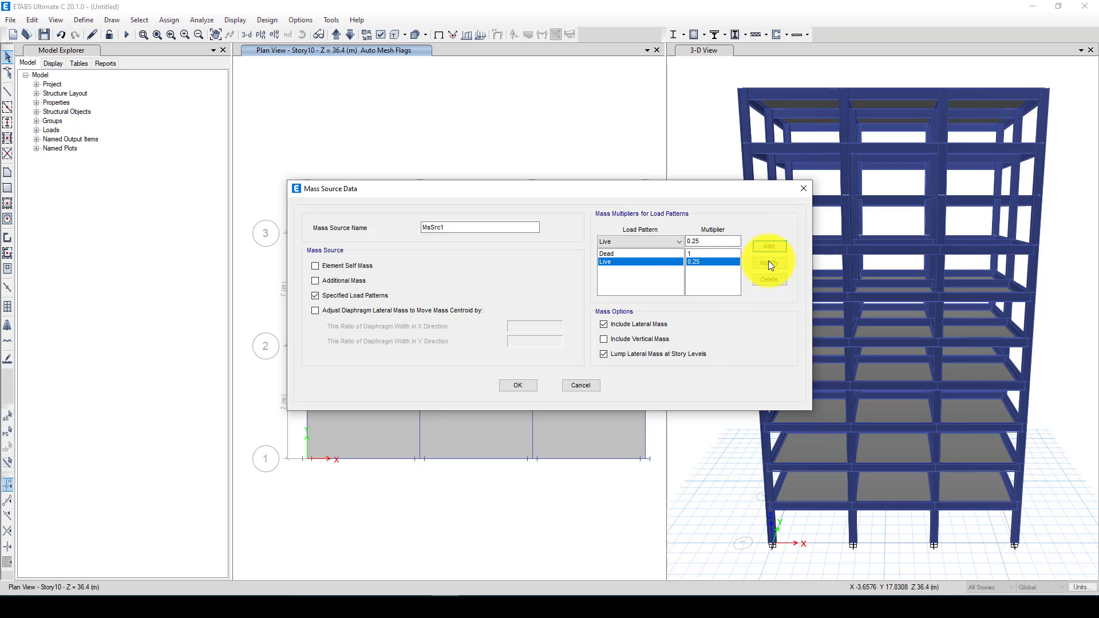
left_click(504, 391)
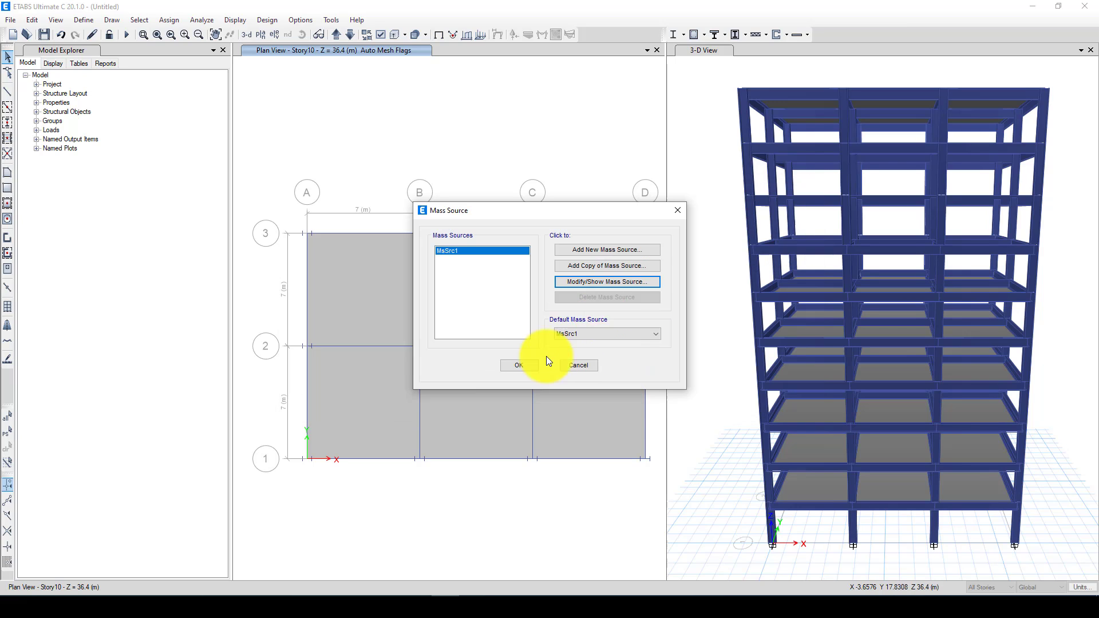
left_click(518, 365)
Open the Modal load case for modification and set its maximum number of modes to 20.
left_click(83, 20)
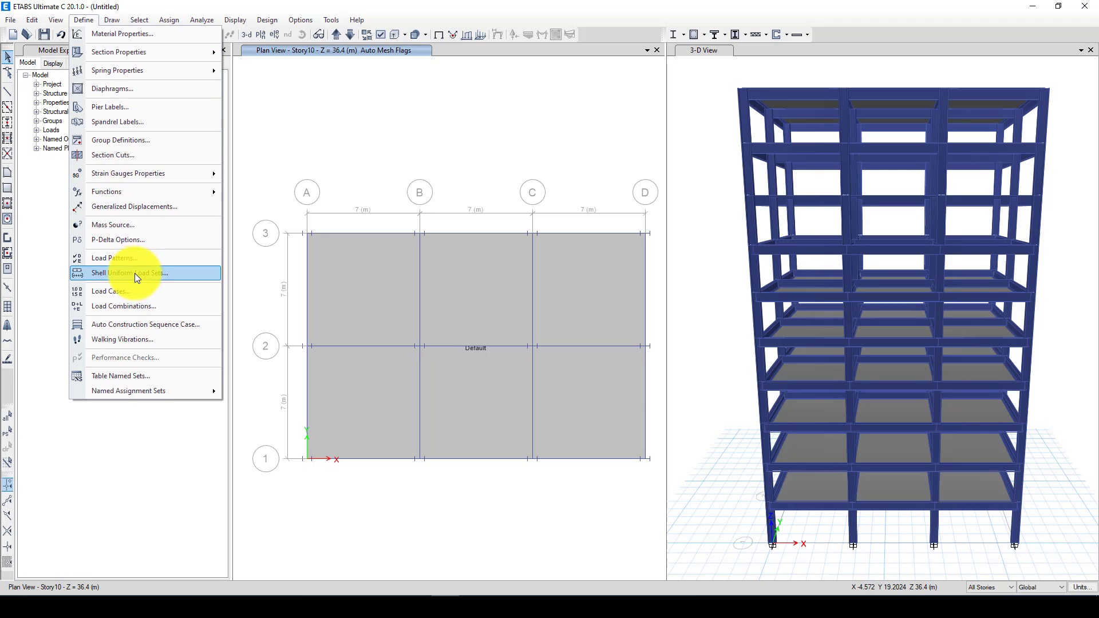
left_click(125, 292)
left_click_drag(541, 201, 472, 183)
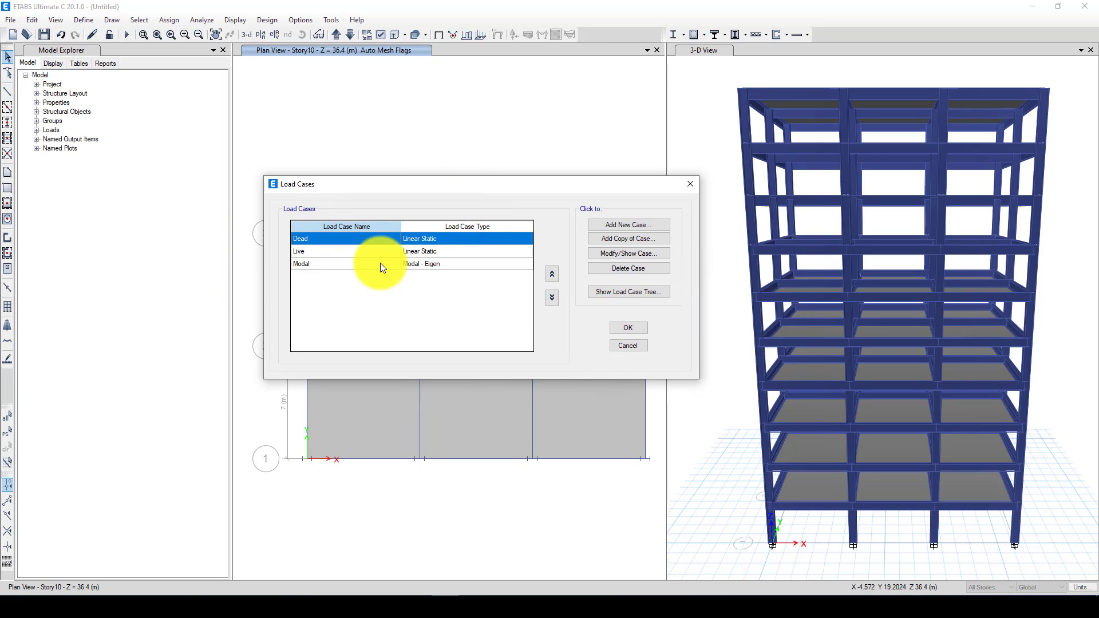
left_click(329, 269)
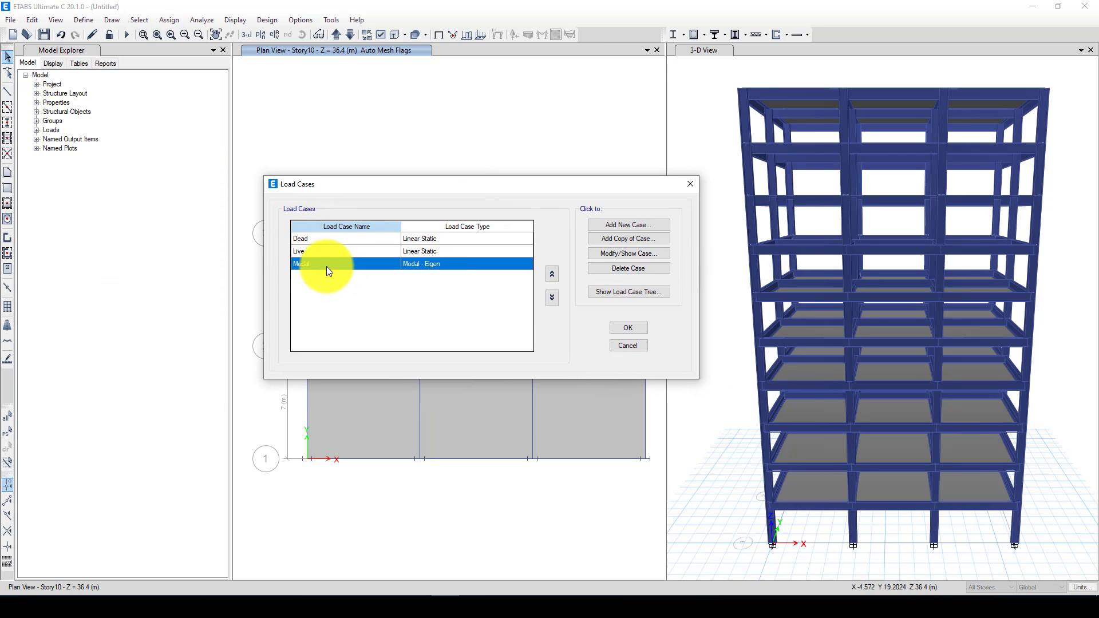
left_click(590, 253)
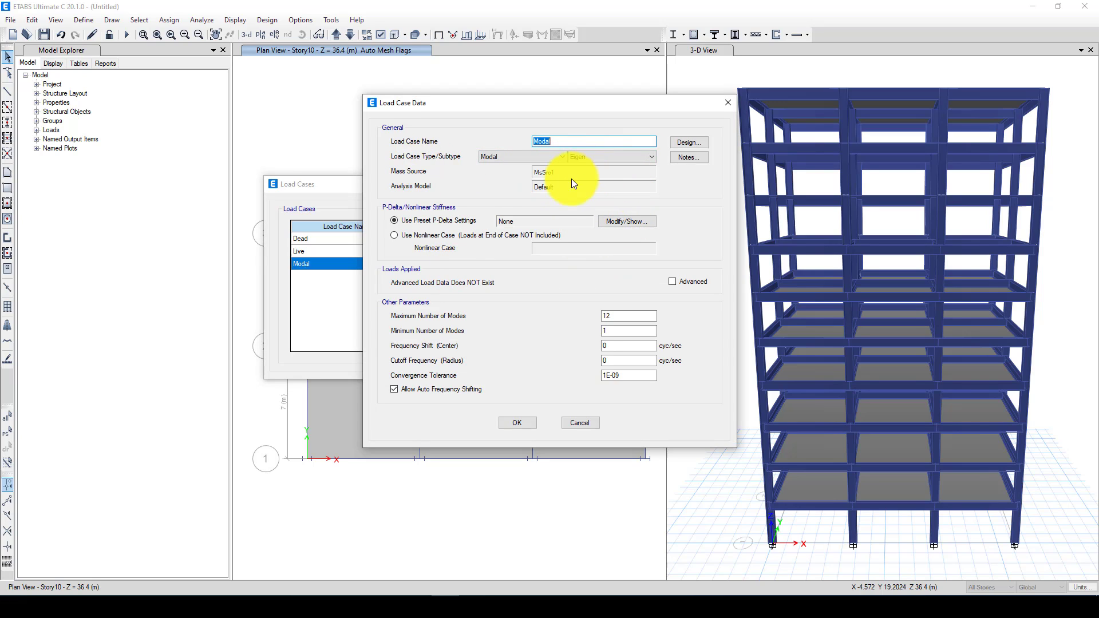
left_click(589, 157)
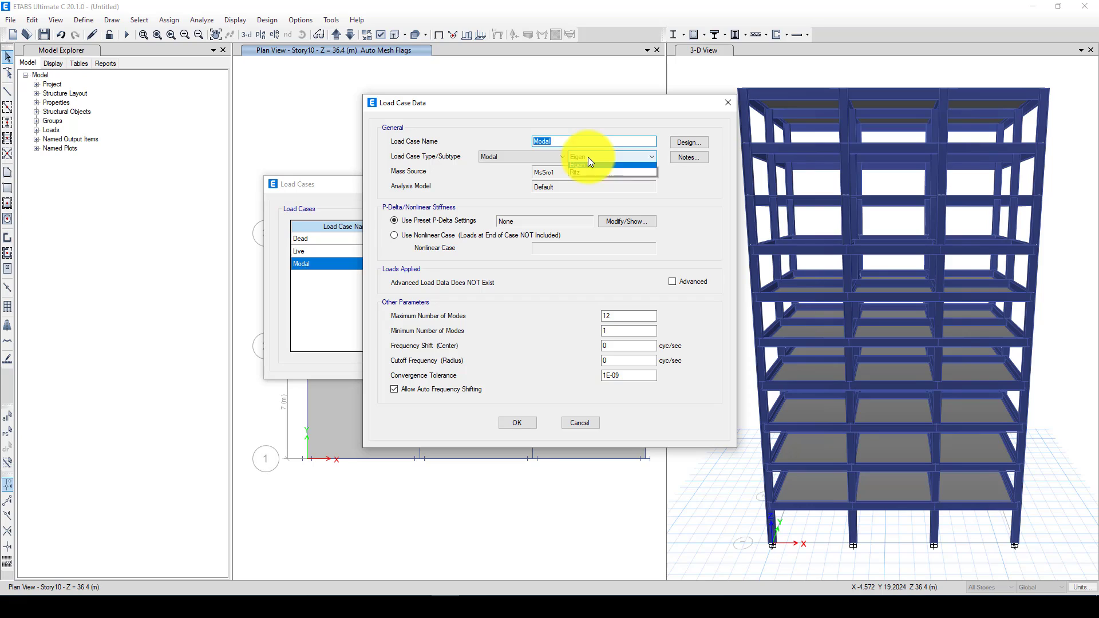
left_click(603, 156)
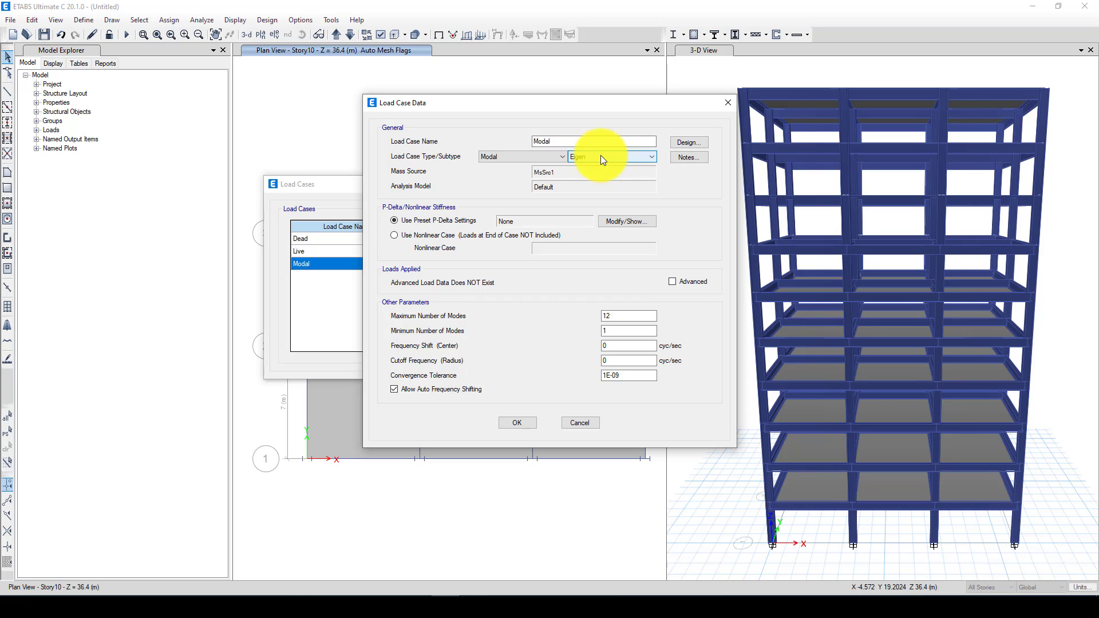
double_click(619, 316)
type("20")
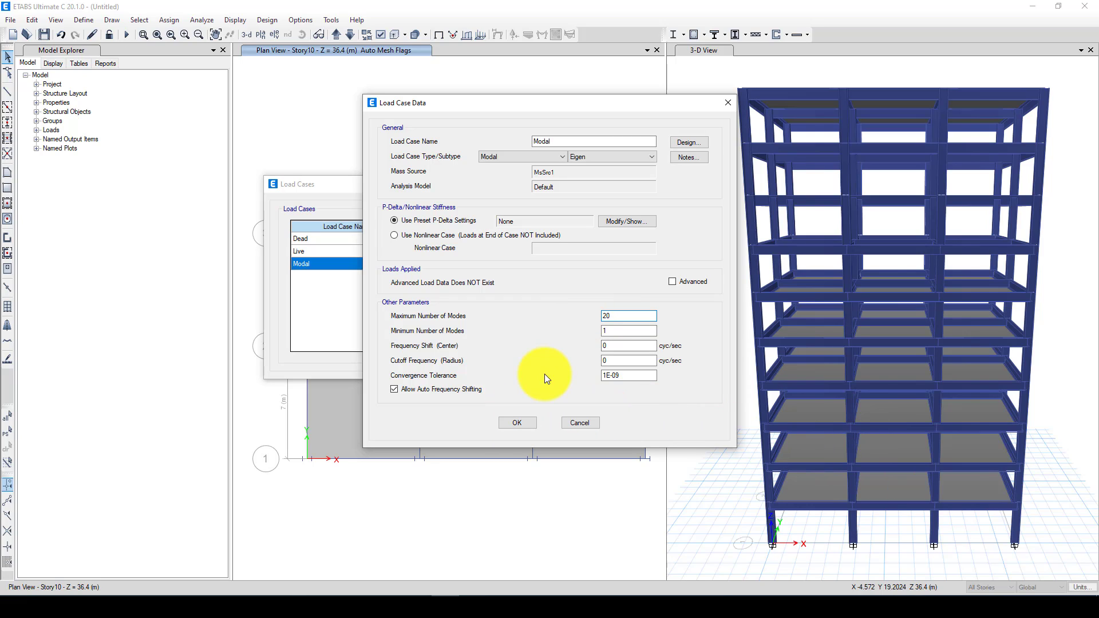
Enable the Modal case's advanced load data and add an Acceleration load in the UX direction.
left_click(679, 283)
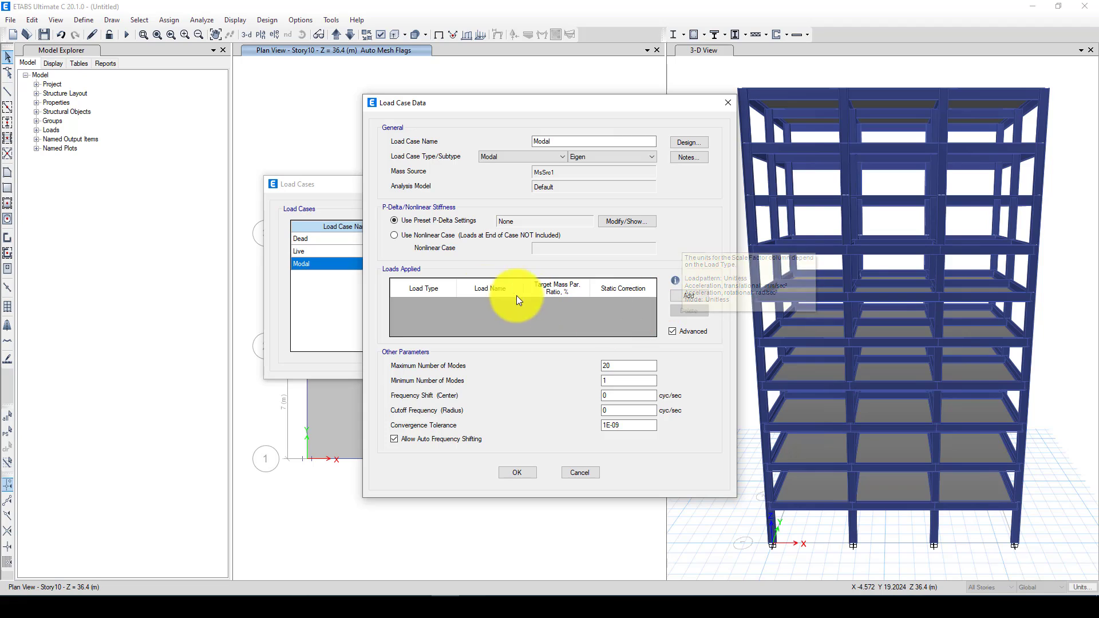
left_click(691, 295)
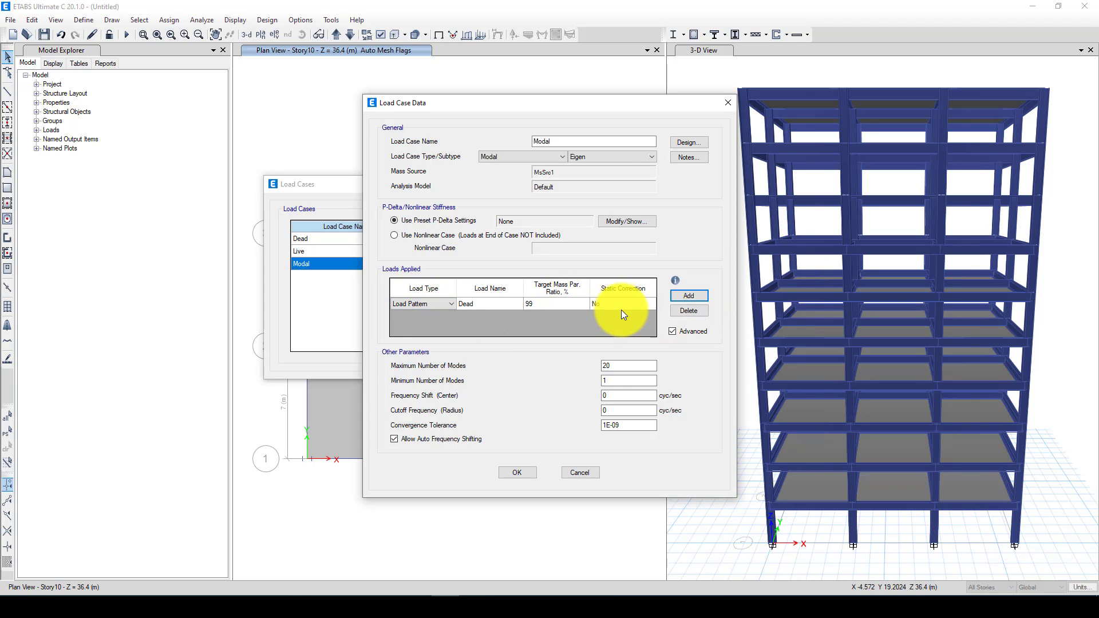
left_click(437, 306)
left_click(438, 305)
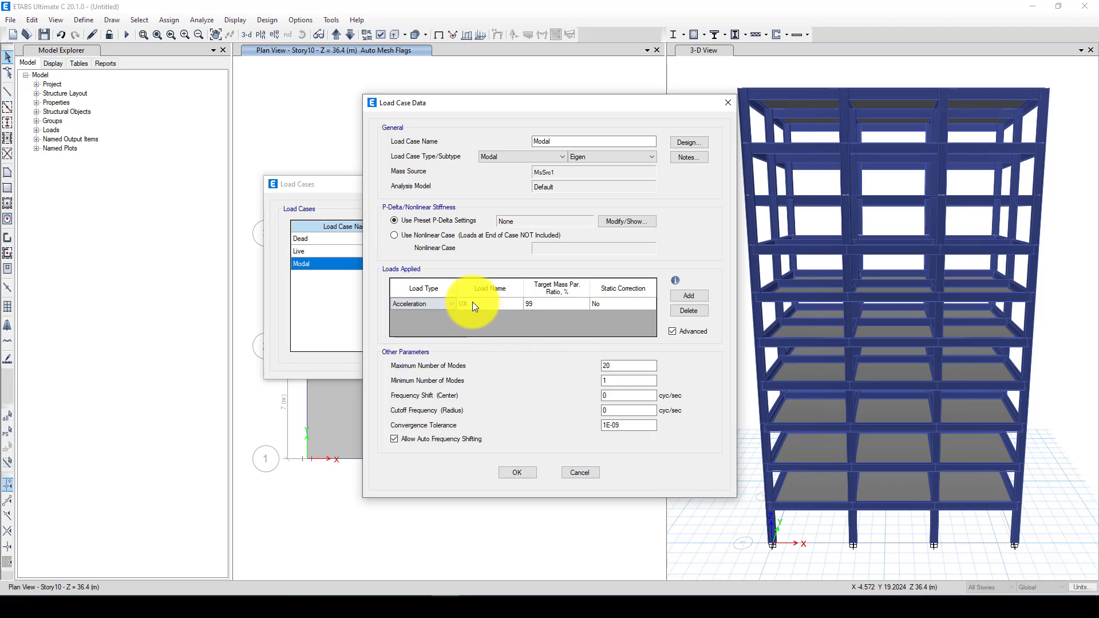
Add a second Acceleration load to the Modal case and set its load name to UY.
left_click(682, 298)
left_click(436, 319)
left_click(435, 320)
left_click(428, 334)
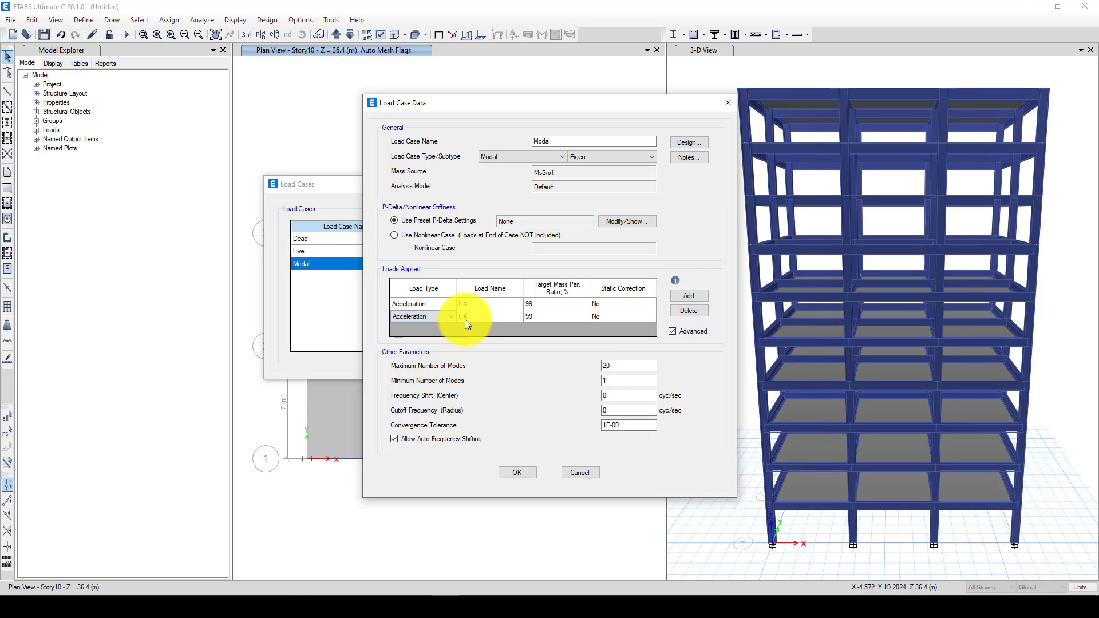
left_click(479, 315)
left_click(490, 322)
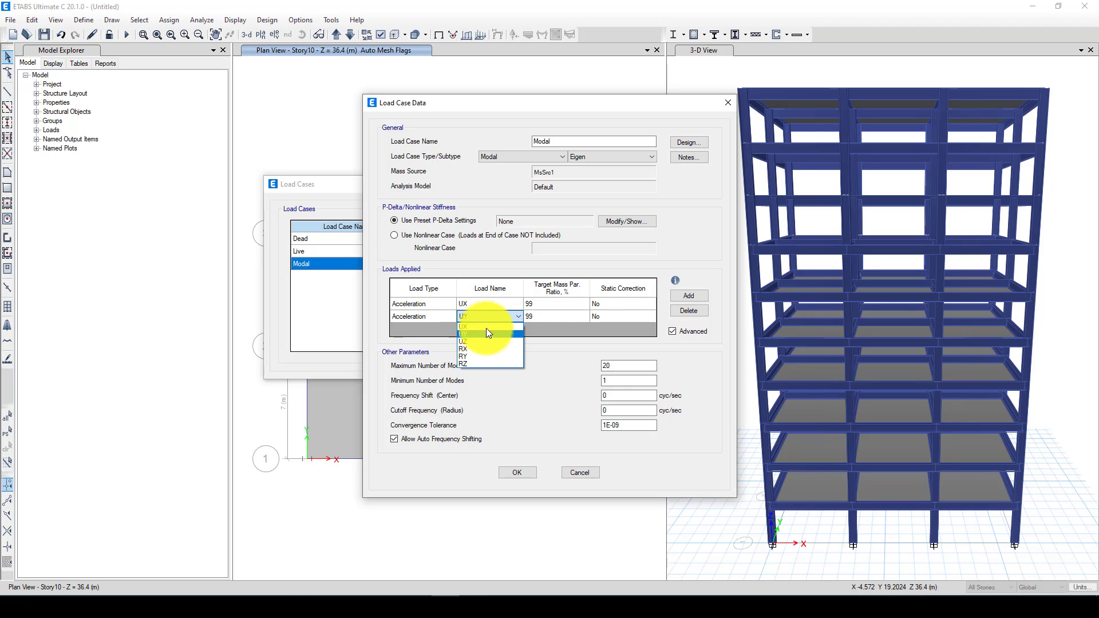
left_click(482, 333)
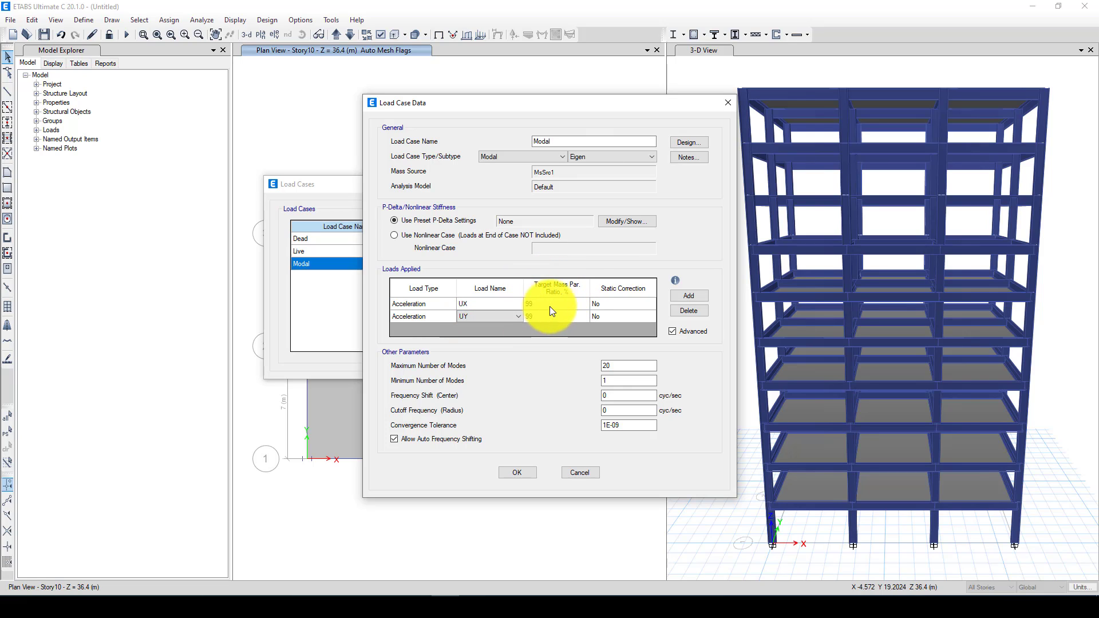
Check the target mass participation ratios of both acceleration loads, and accept the Modal case and the load case list.
left_click(538, 304)
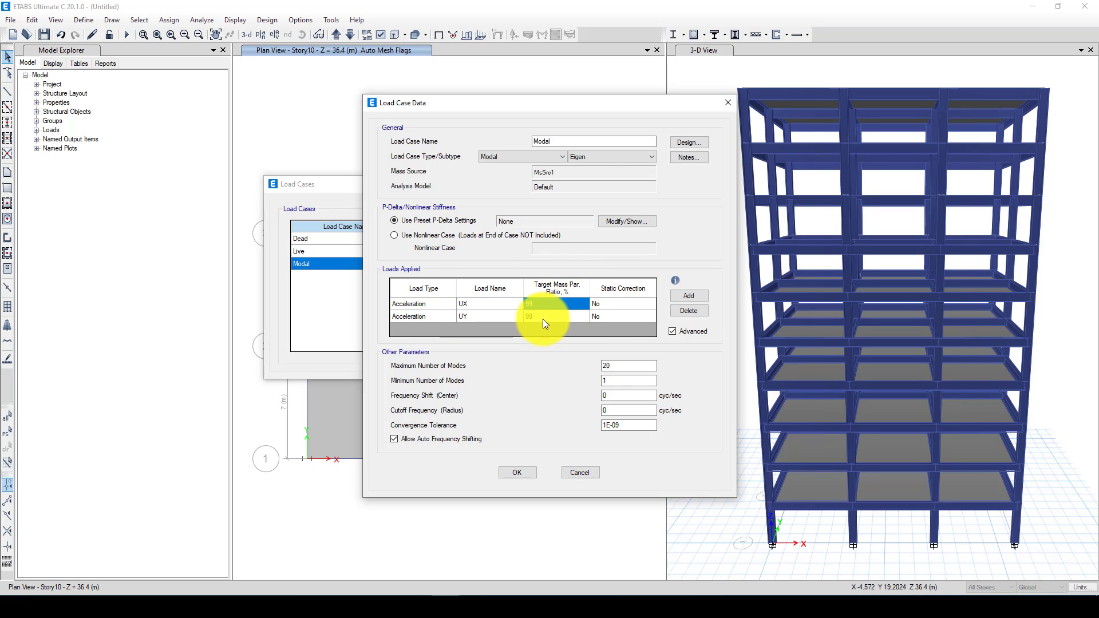
left_click(542, 318)
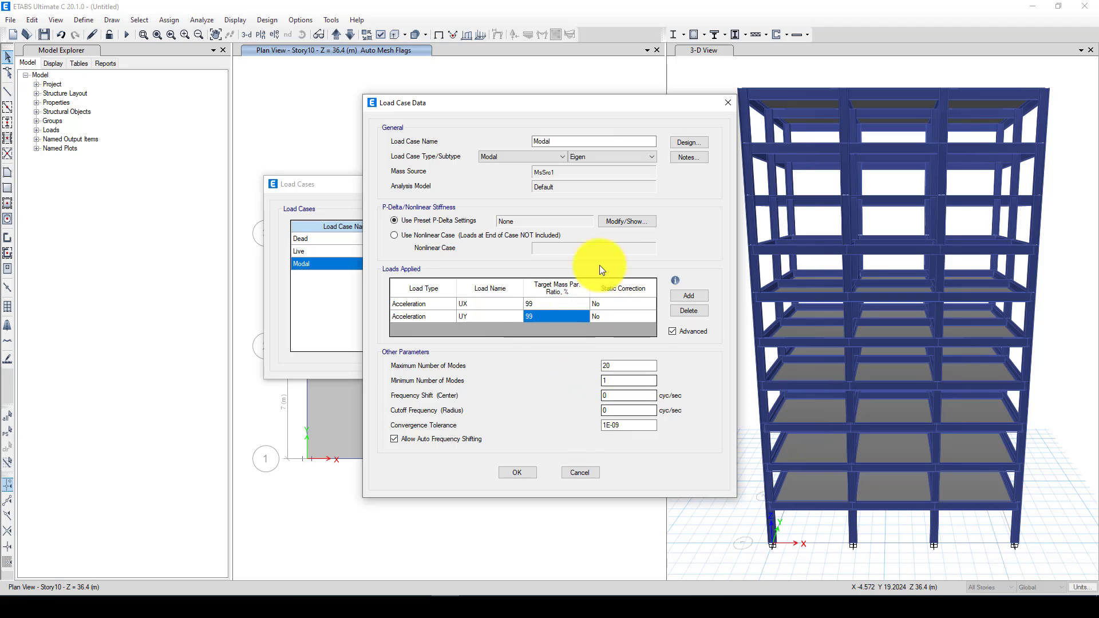
left_click(517, 473)
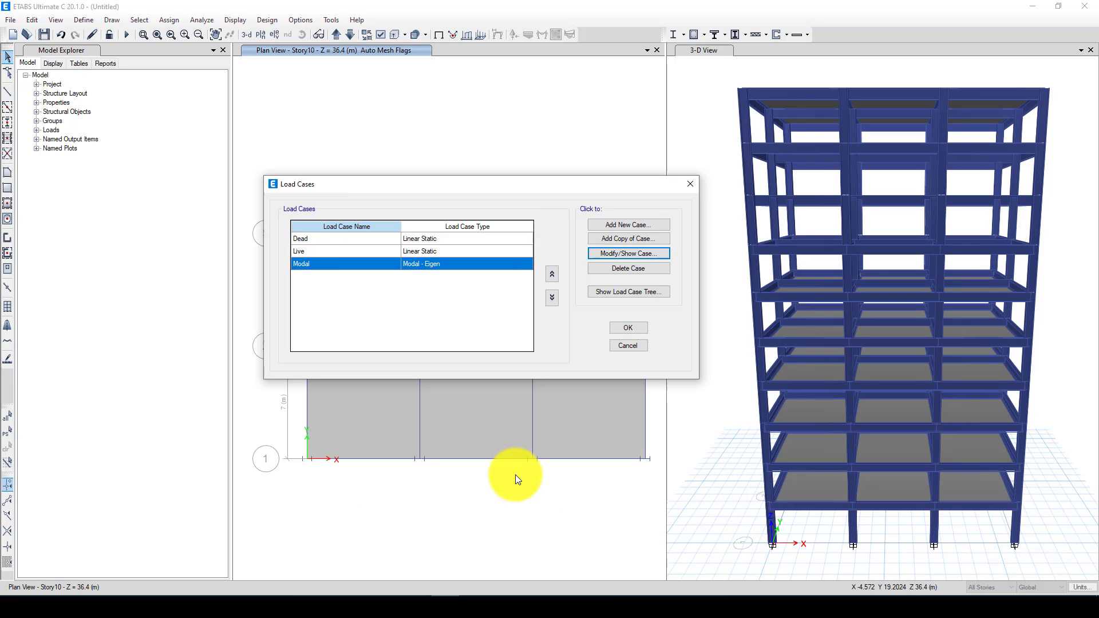
left_click(642, 328)
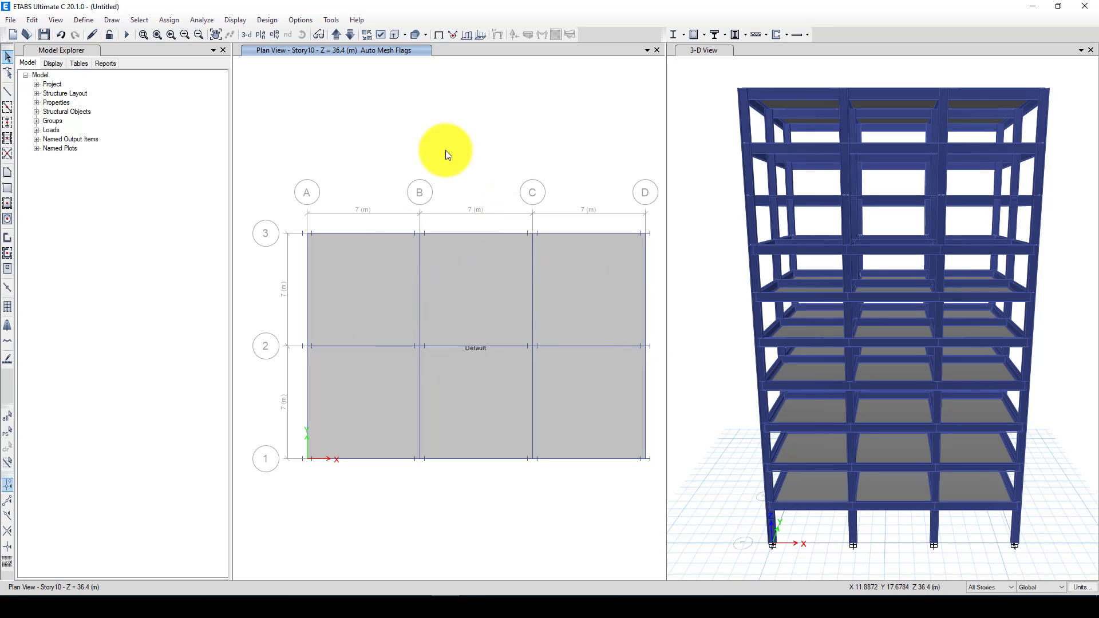
Add a new load case named No-Time-history and set its type to Time History.
left_click(83, 20)
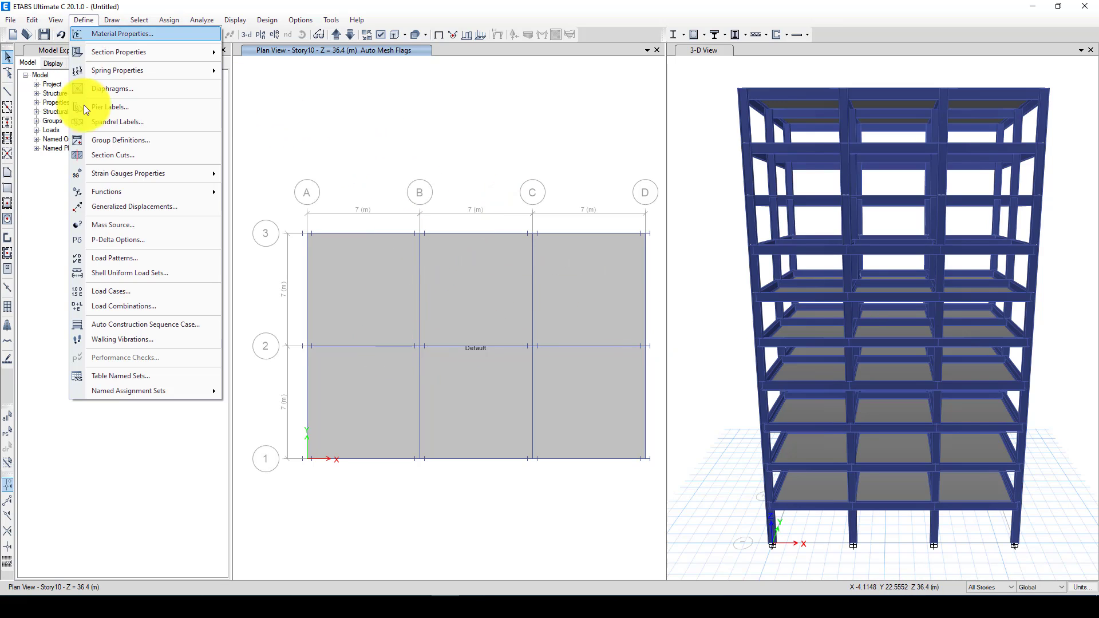
left_click(108, 290)
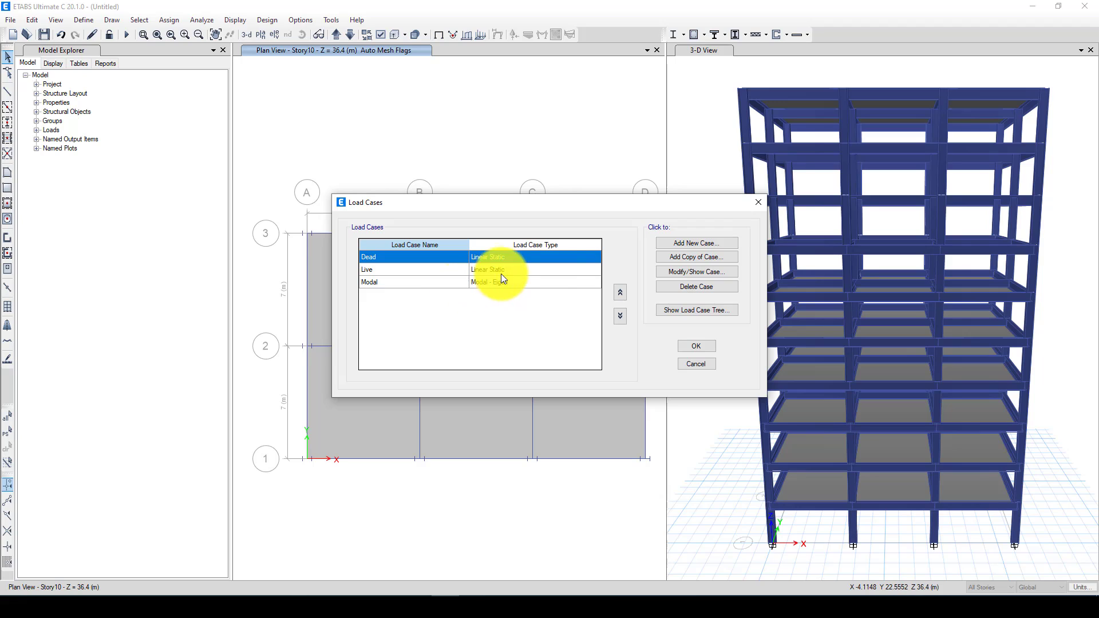
left_click(692, 240)
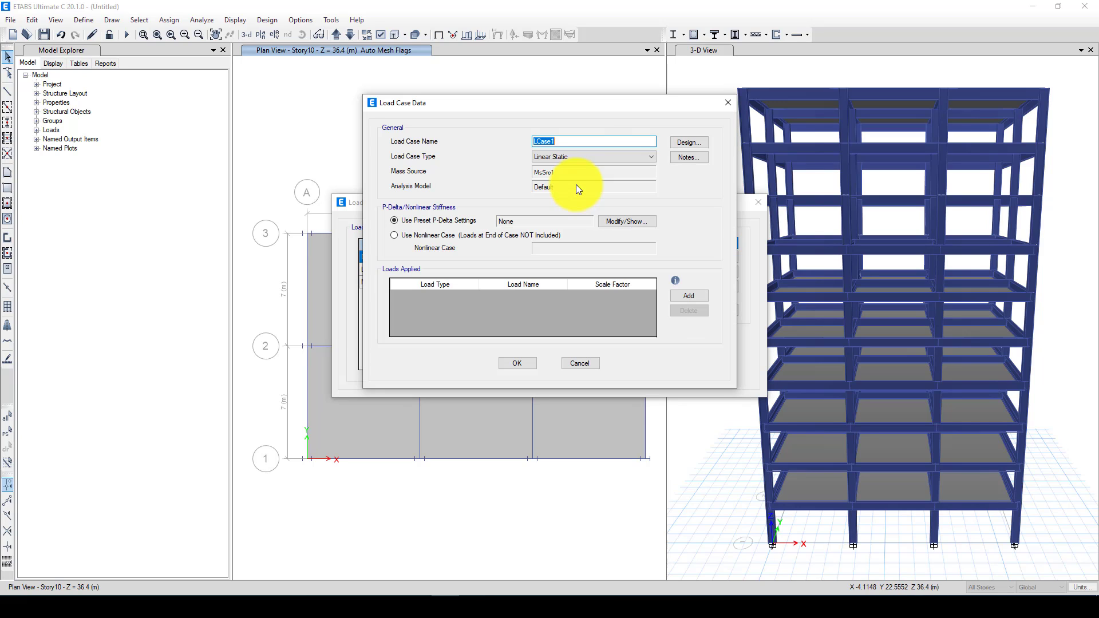
key("BackSpace")
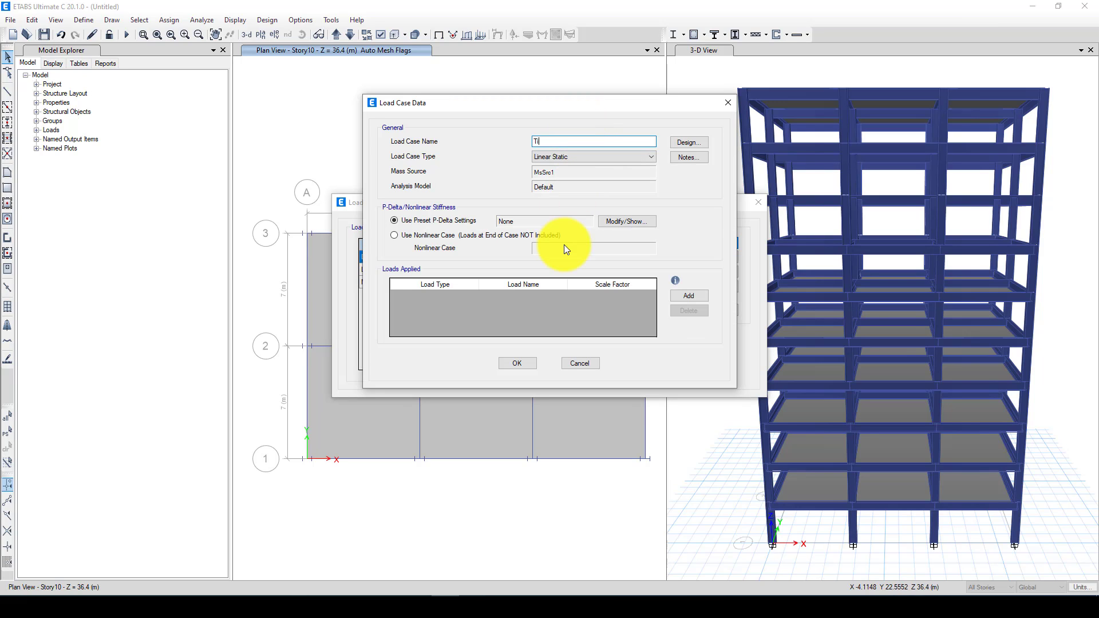
type("No-Time-history")
left_click(591, 158)
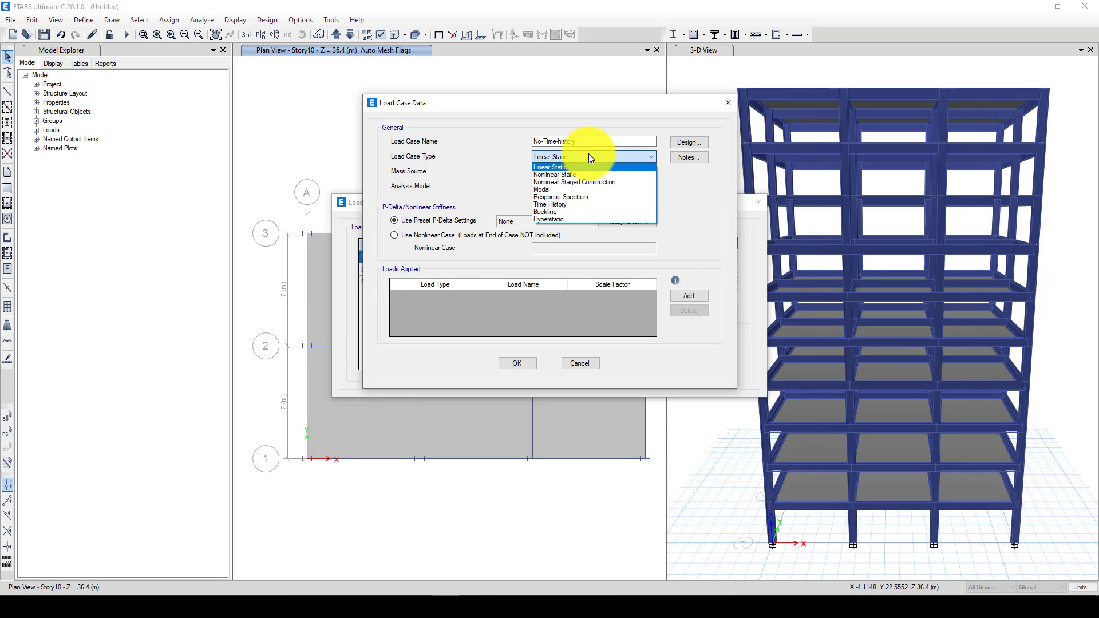
left_click(567, 205)
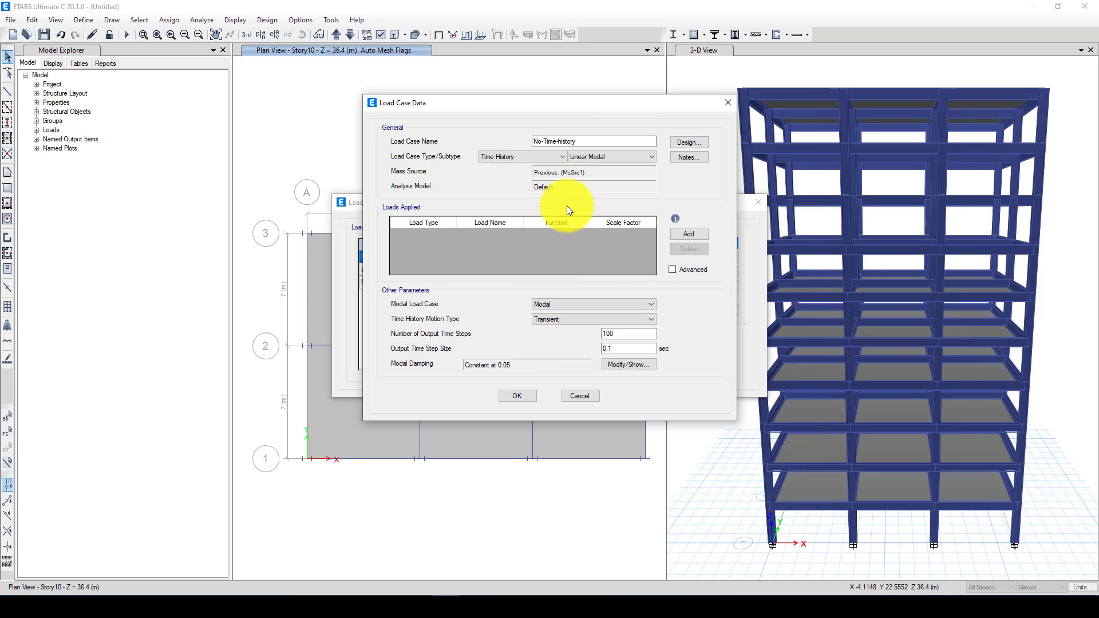
Review the type and subtype options of the No-Time-history case and set the subtype to Nonlinear Modal (FNA).
left_click(520, 158)
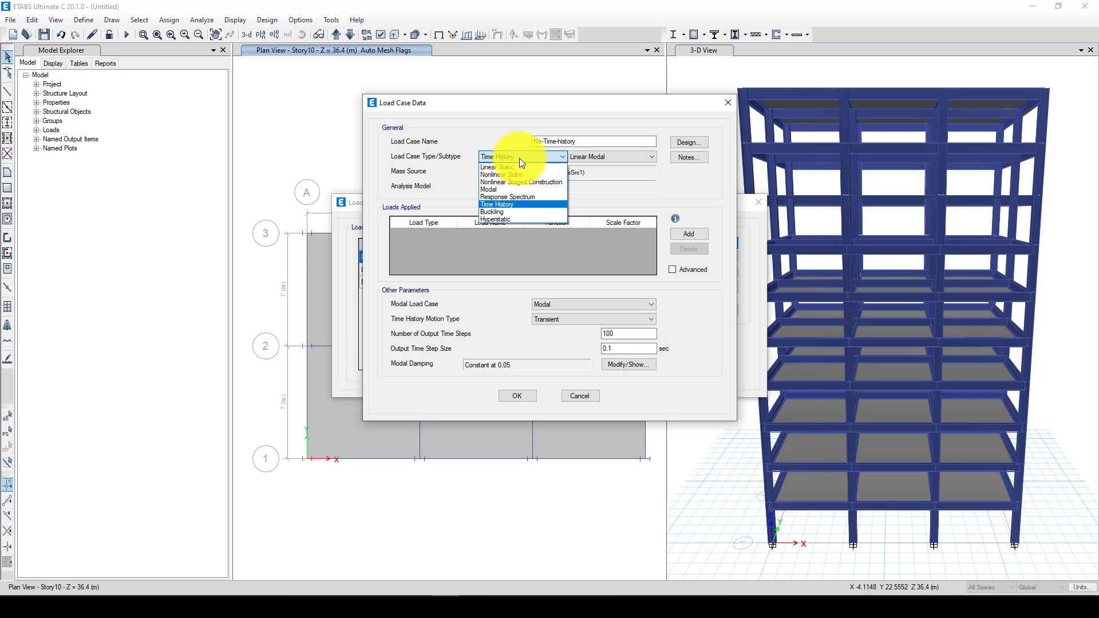
left_click(514, 141)
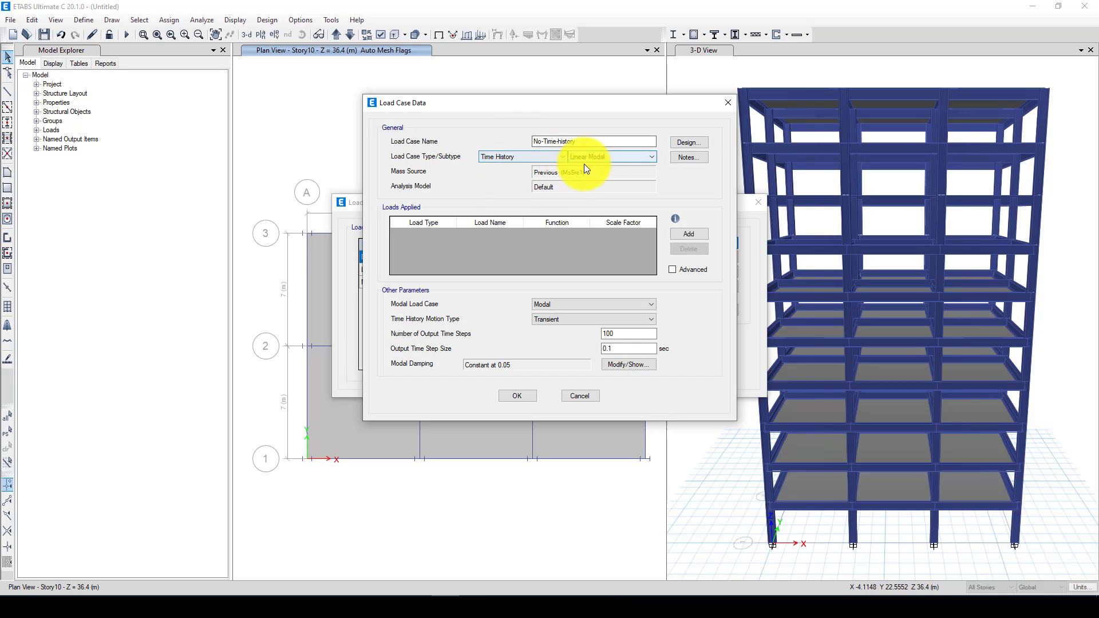
left_click(581, 156)
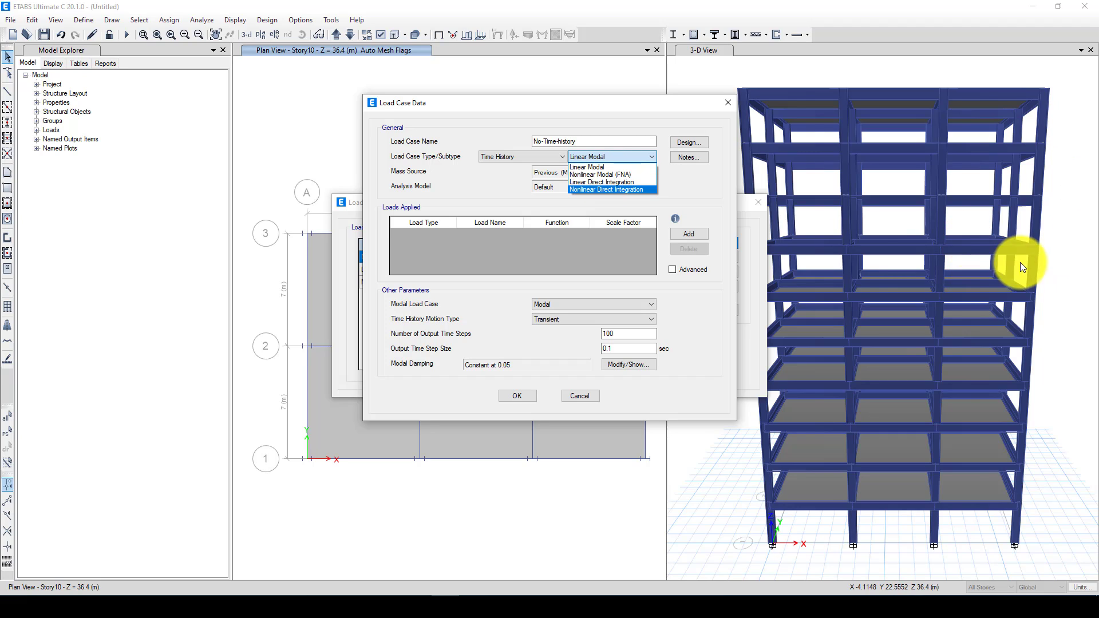
left_click(616, 173)
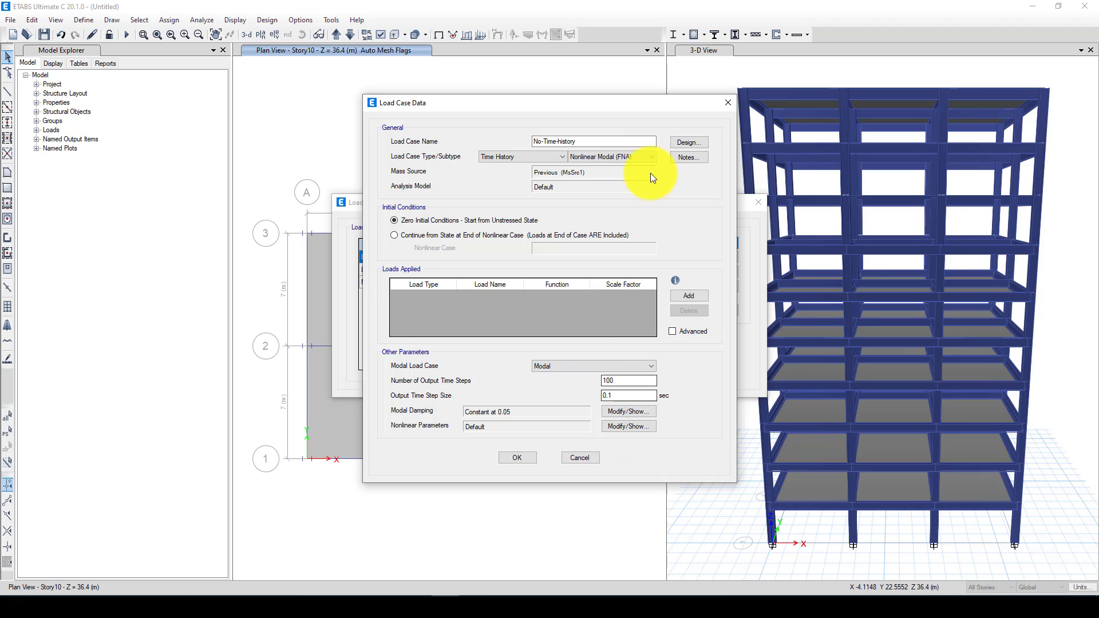
left_click(631, 155)
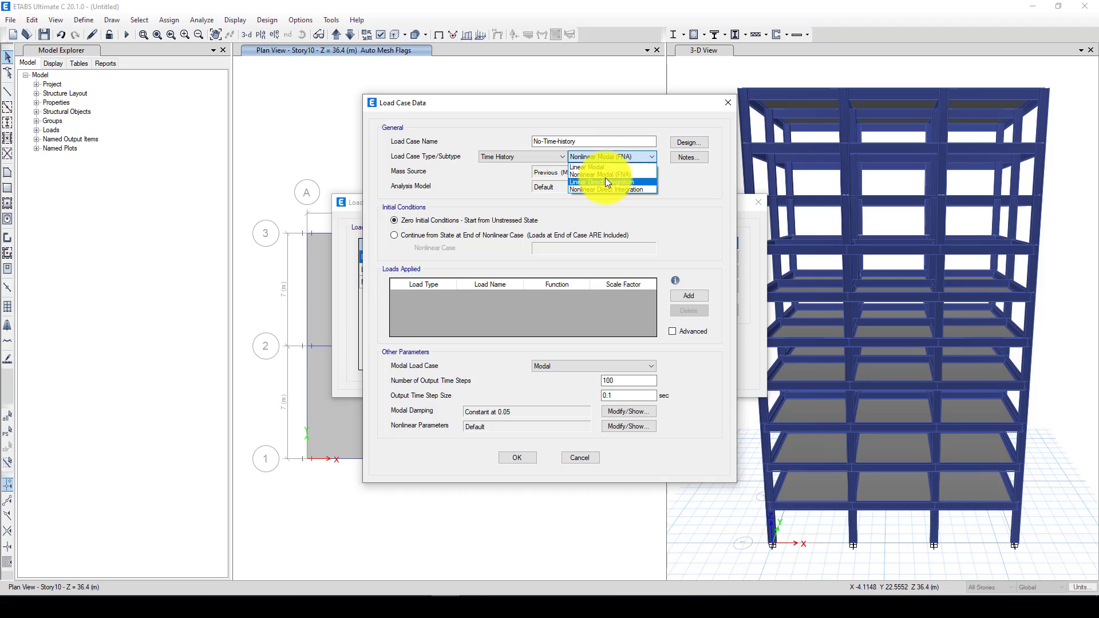
left_click(672, 182)
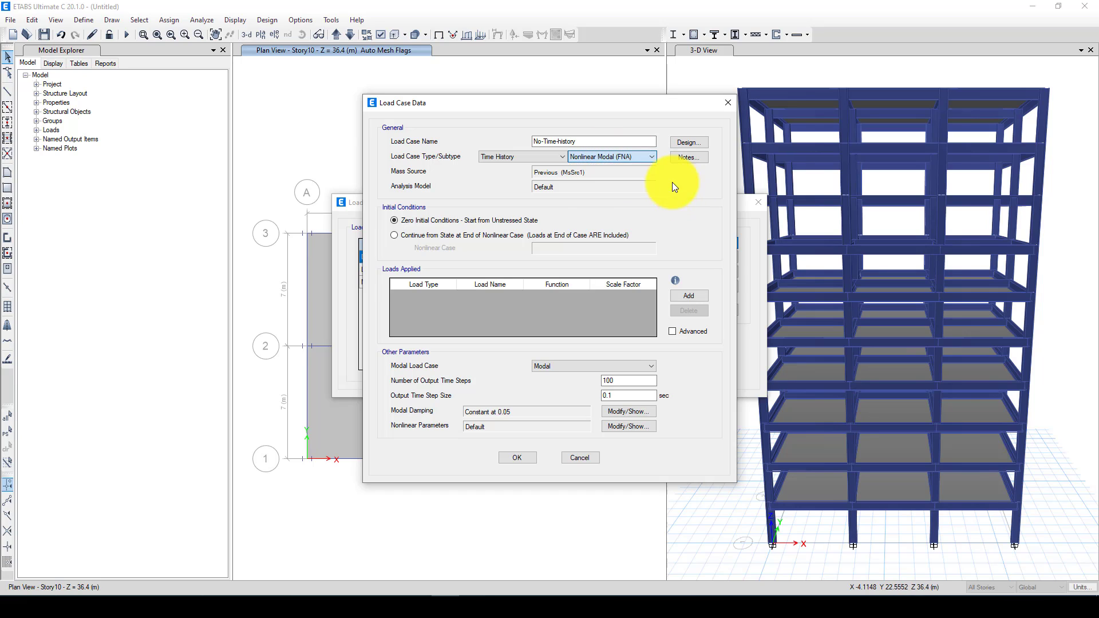
left_click(626, 156)
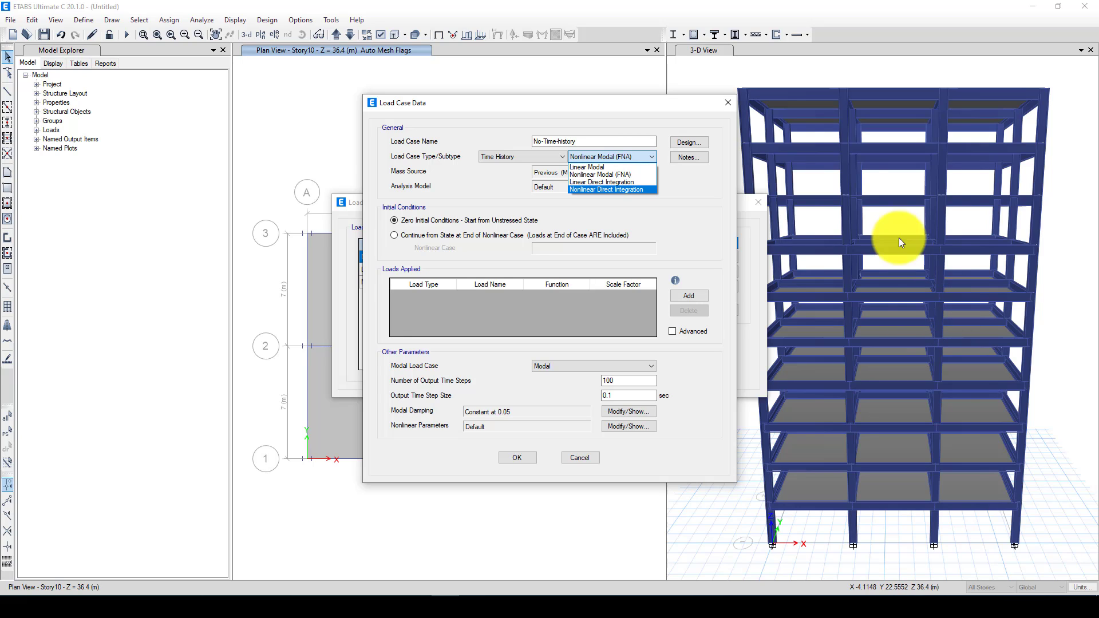
left_click(613, 174)
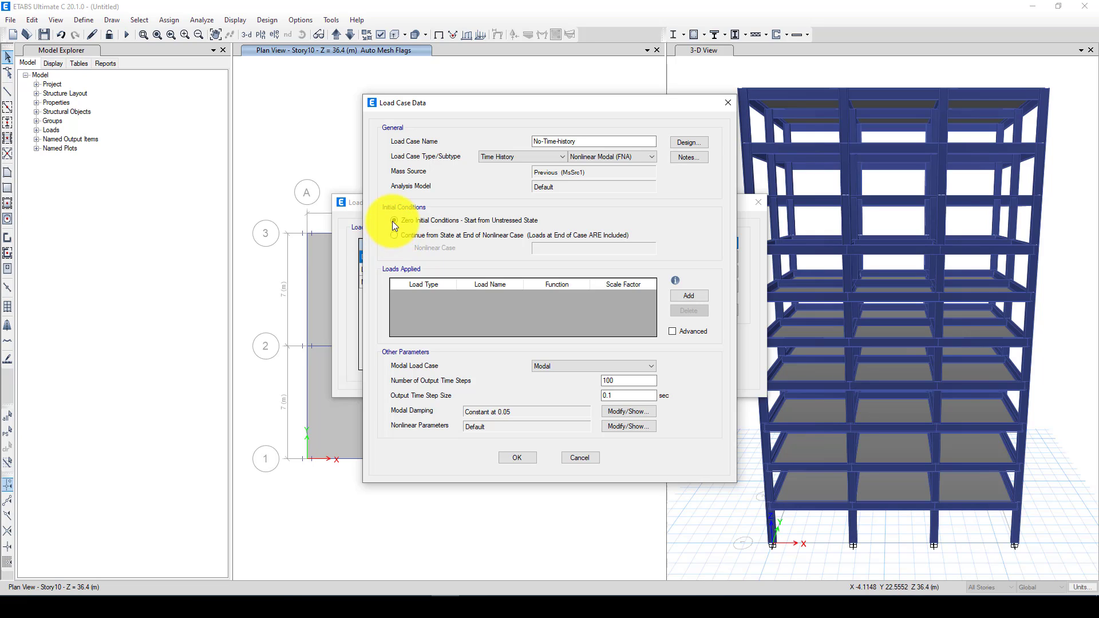
Add an Acceleration load in the U1 direction to the No-Time-history case.
left_click(685, 297)
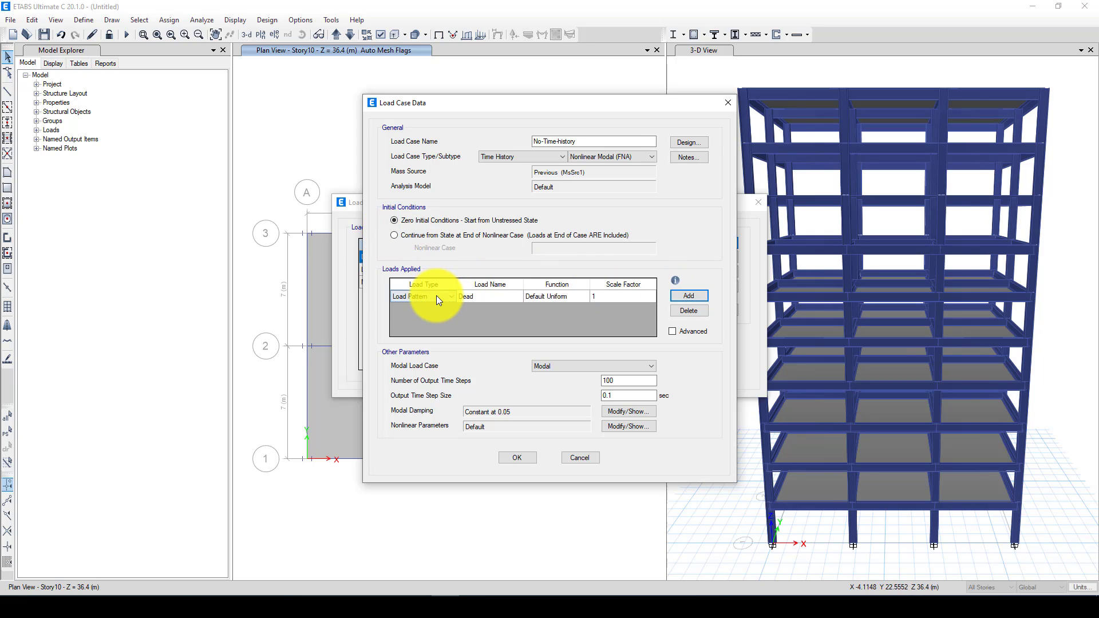
left_click(437, 296)
left_click(420, 314)
left_click(474, 295)
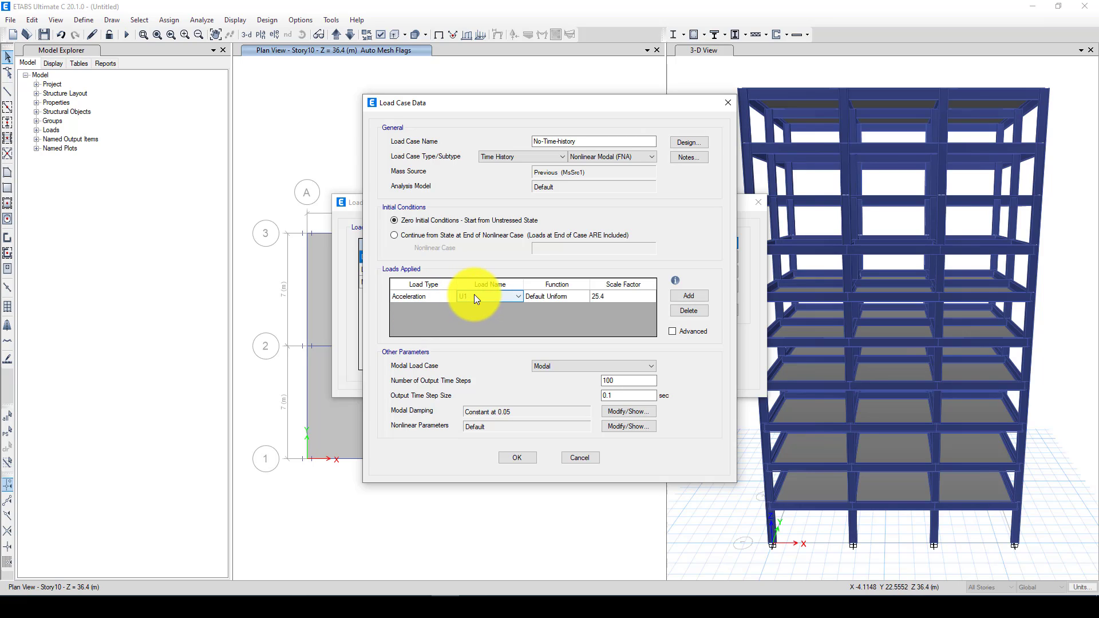
left_click(484, 297)
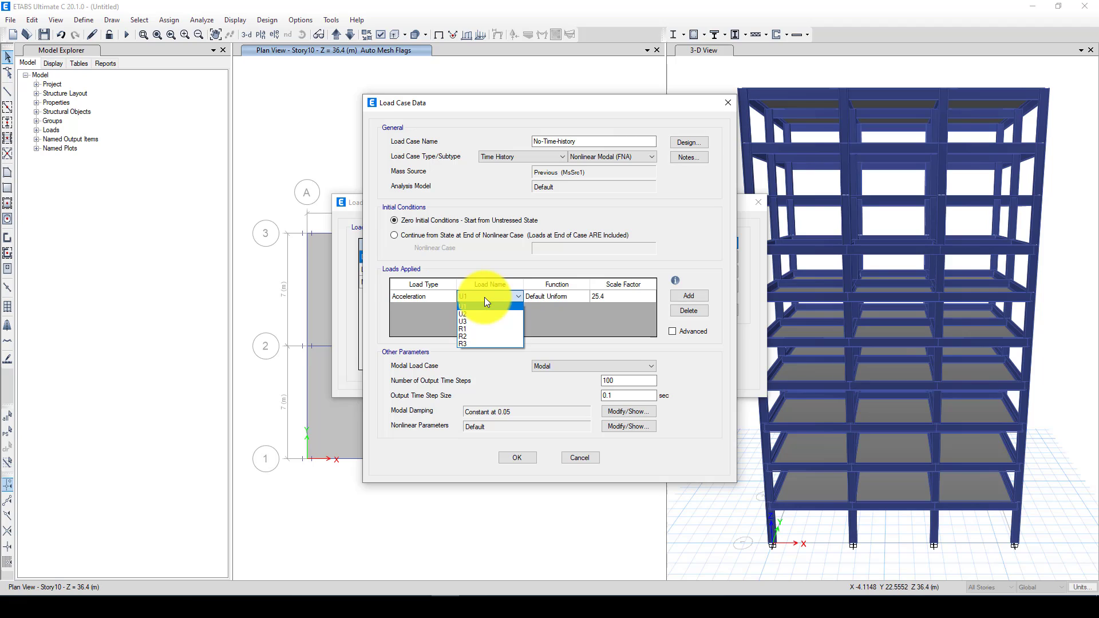
left_click(485, 297)
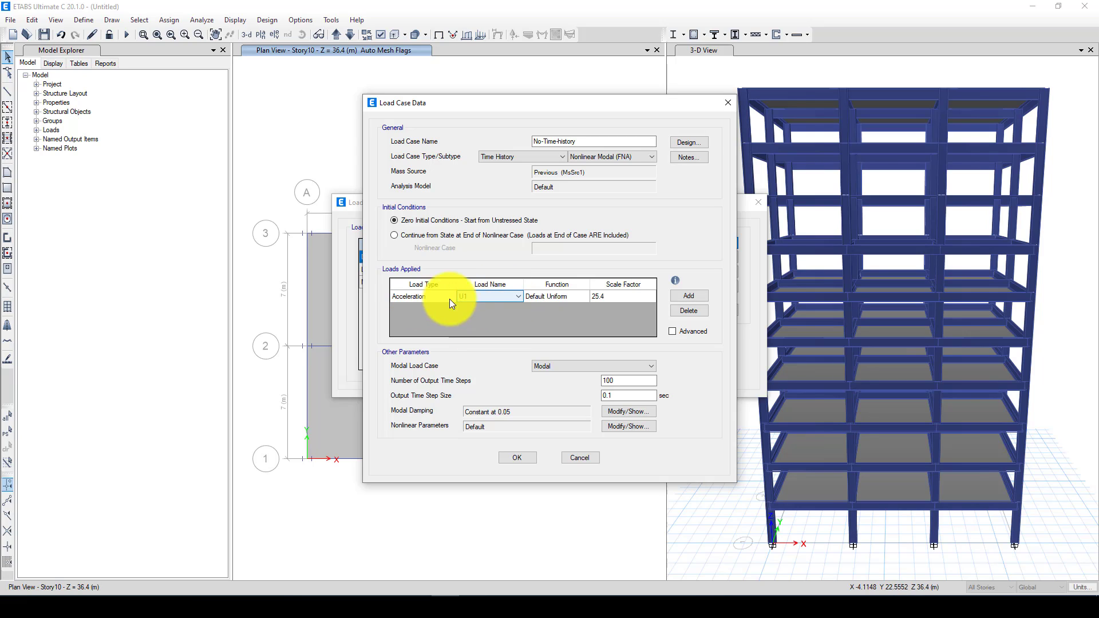
Assign the NEWHALL-1 function to the U1 acceleration load and set its scale factor to 0.1.
left_click(558, 298)
left_click(547, 322)
left_click(619, 298)
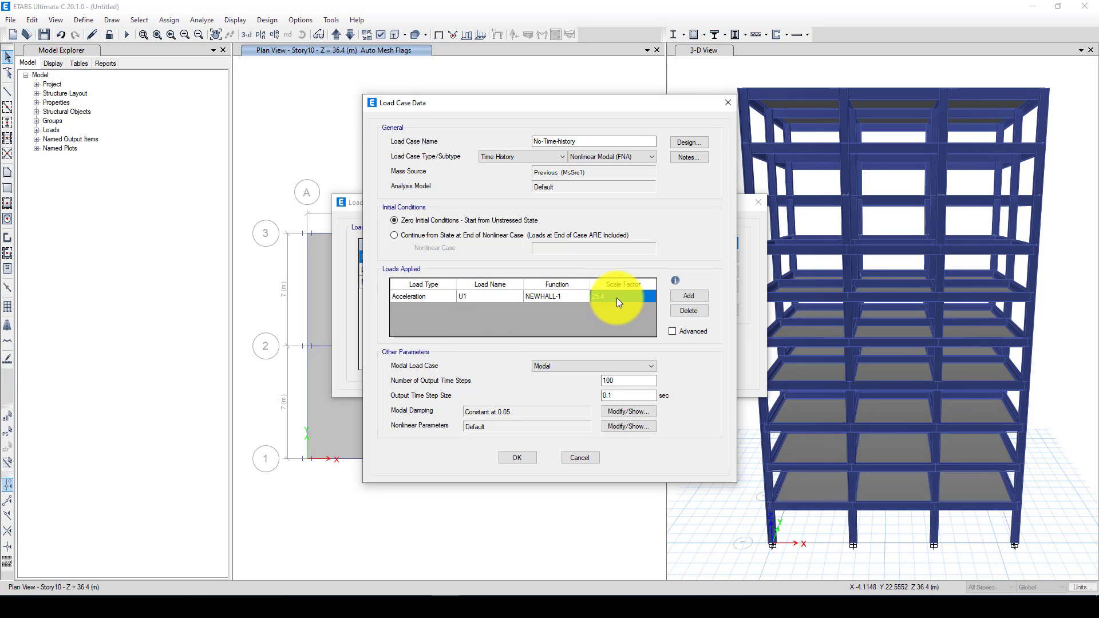
left_click(617, 298)
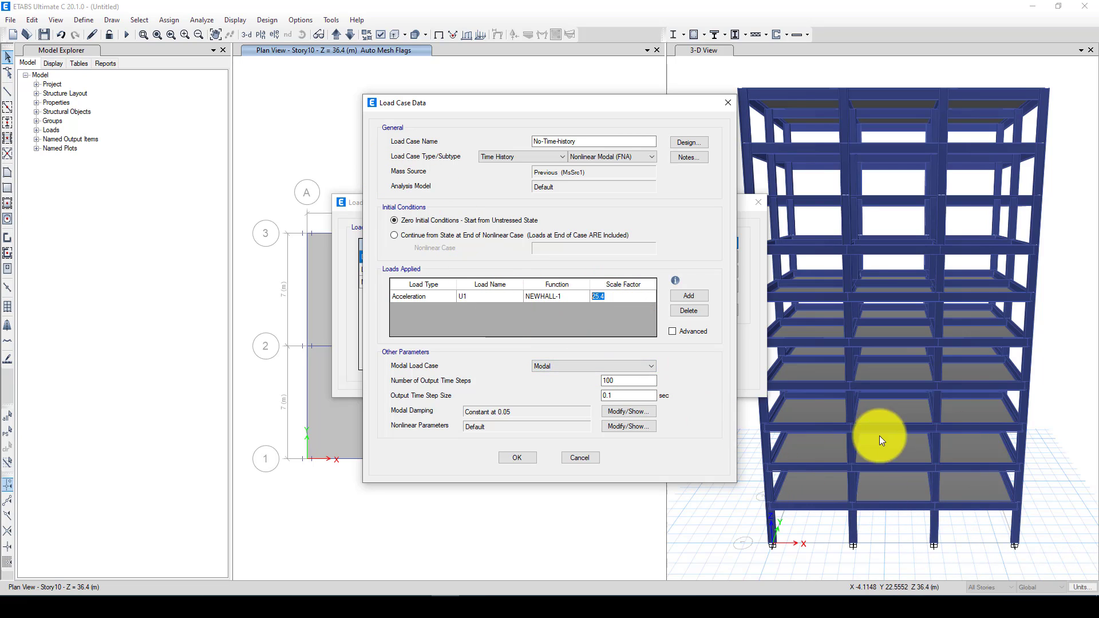
left_click(612, 298)
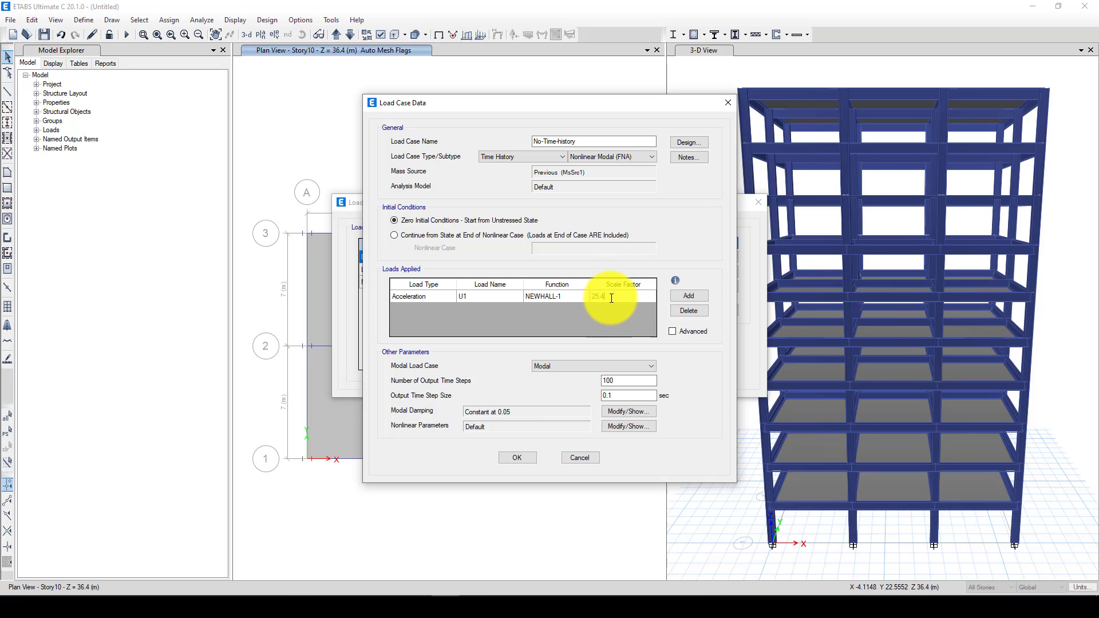
left_click_drag(612, 297, 590, 300)
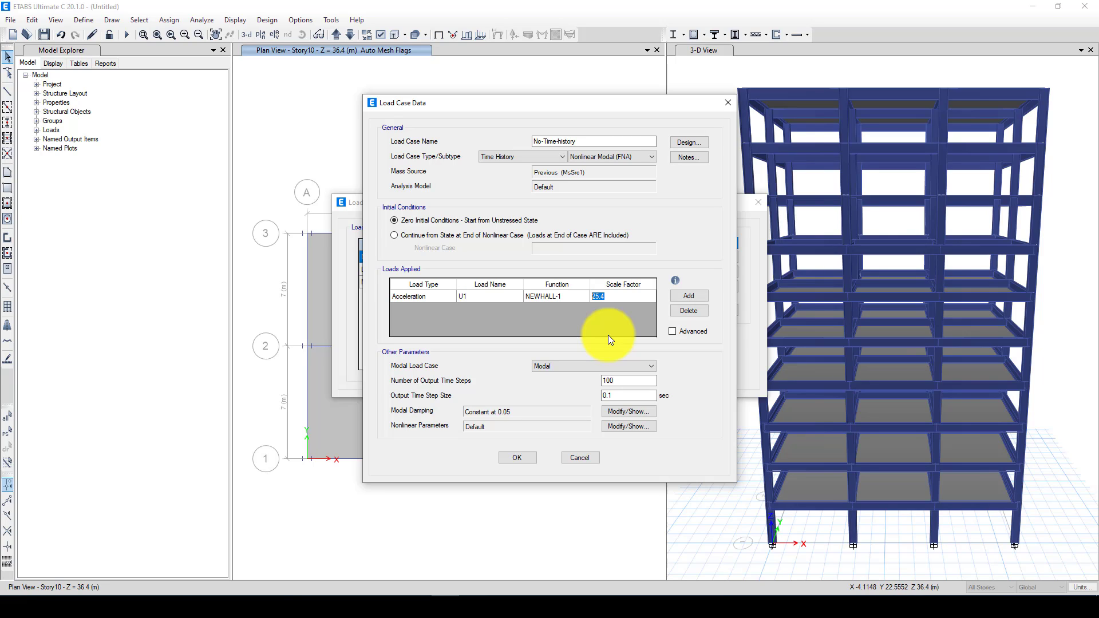
type("1")
left_click(591, 297)
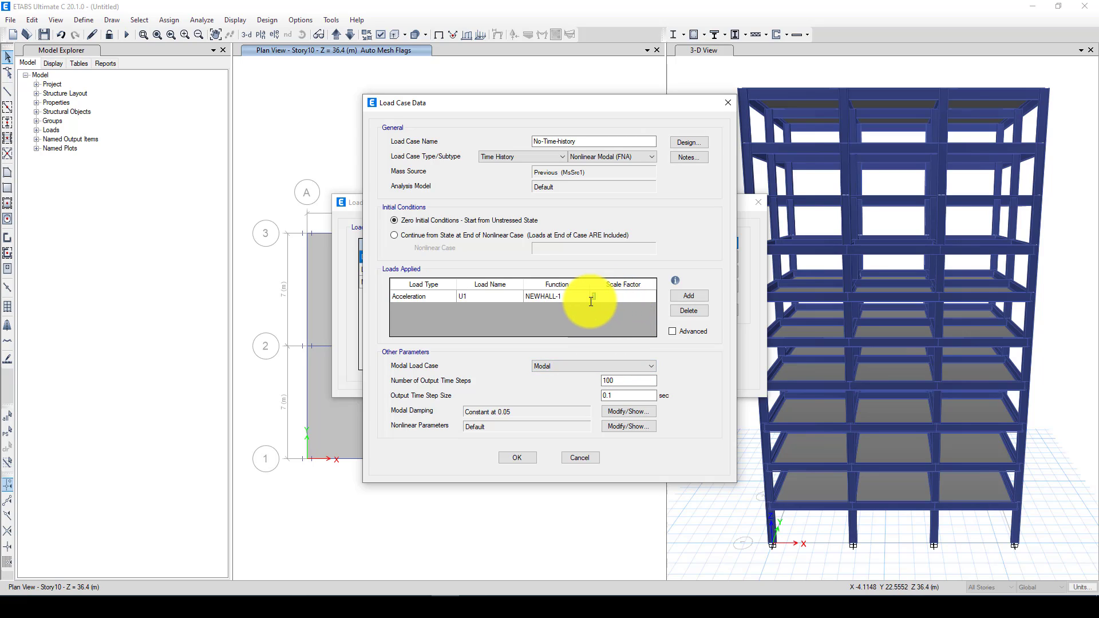
type("0.1")
Keep Modal as the modal load case, set 1500 output time steps of 0.02 sec, and accept the default nonlinear parameters.
double_click(601, 381)
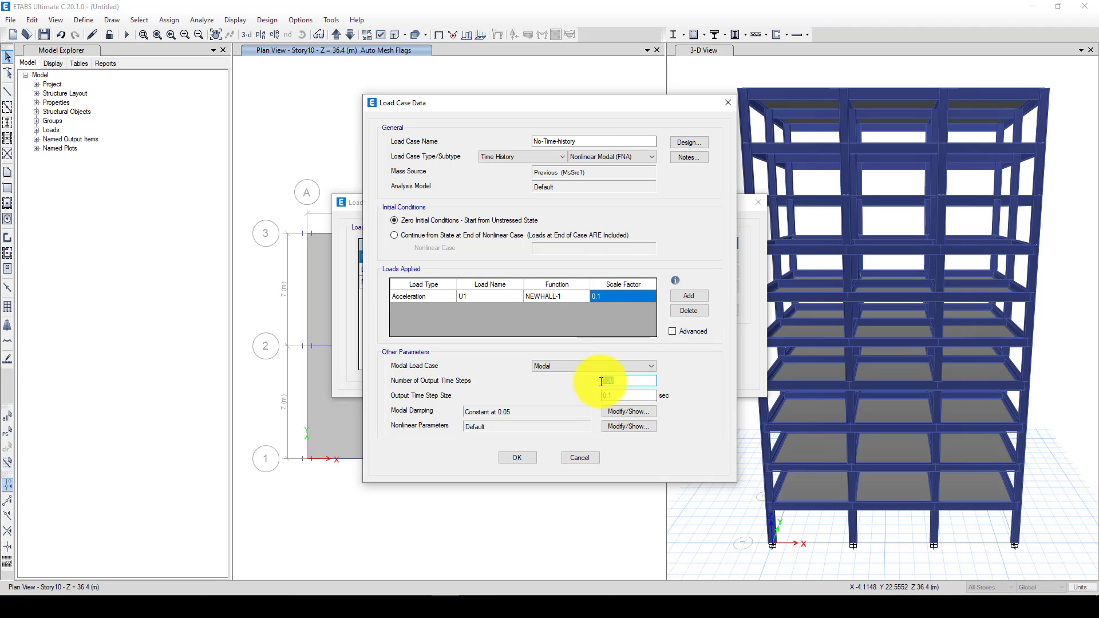
left_click(554, 367)
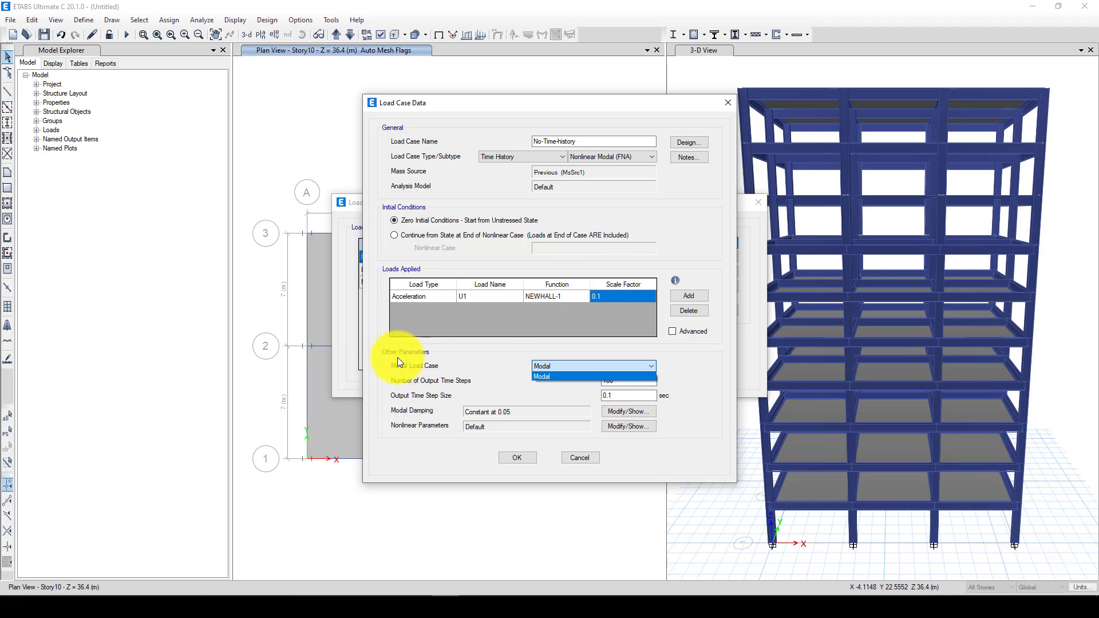
left_click(558, 366)
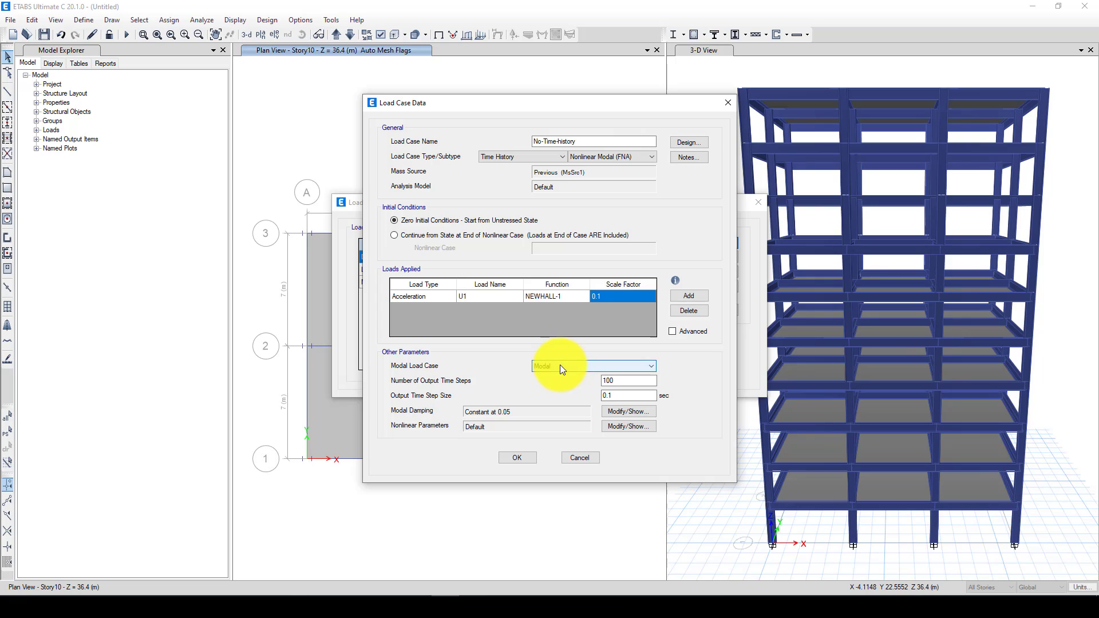
left_click_drag(625, 378, 583, 377)
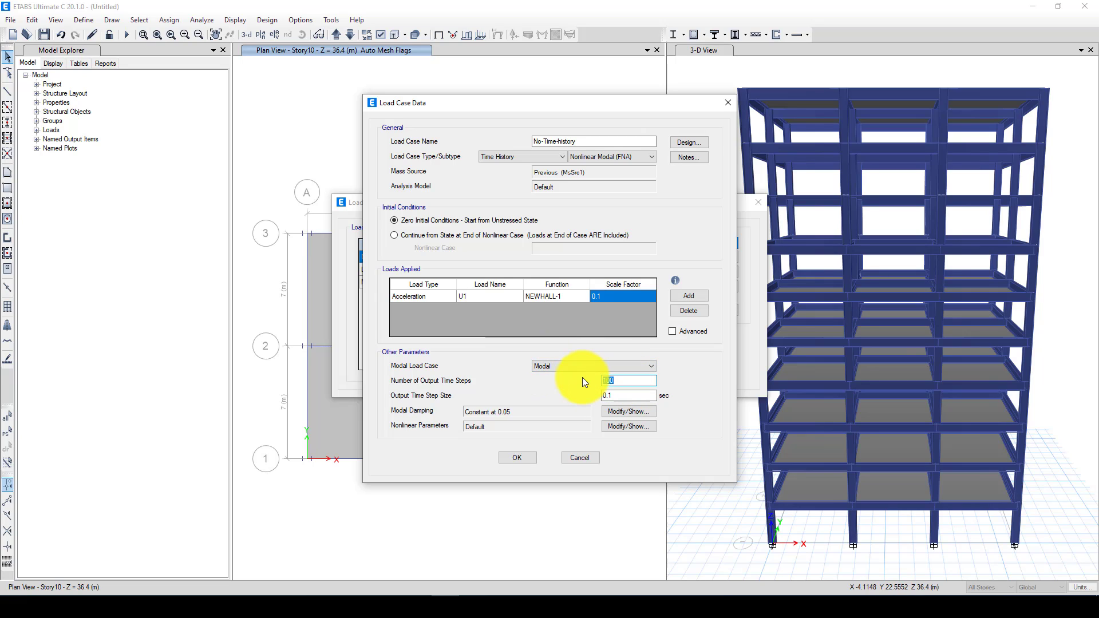
type("30")
key("BackSpace")
key("BackSpace")
type("15")
left_click_drag(613, 395, 604, 395)
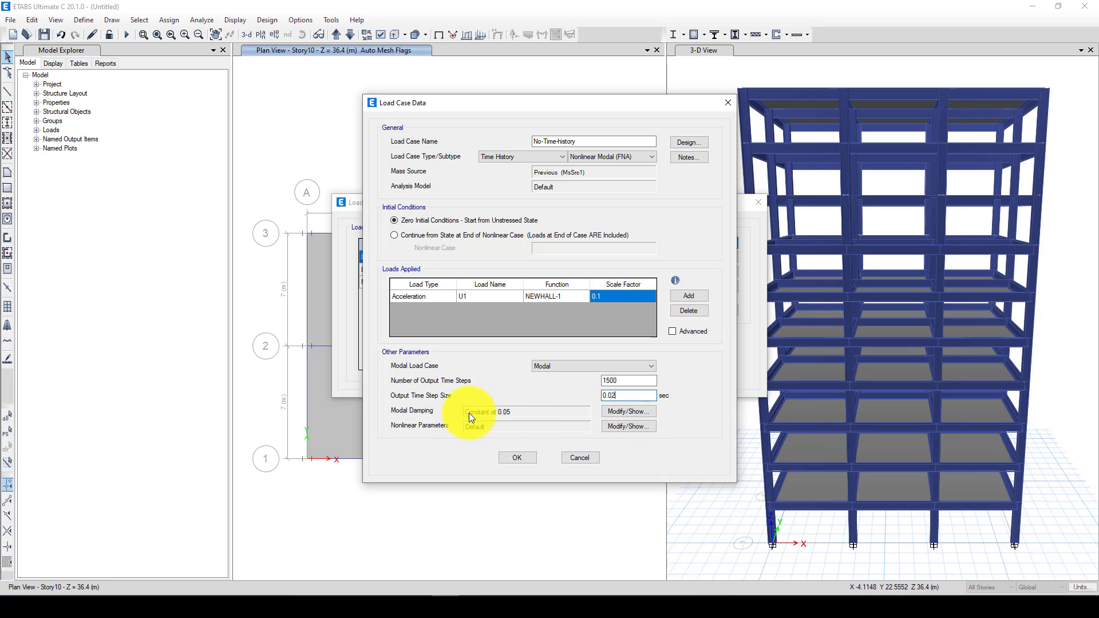
left_click(636, 427)
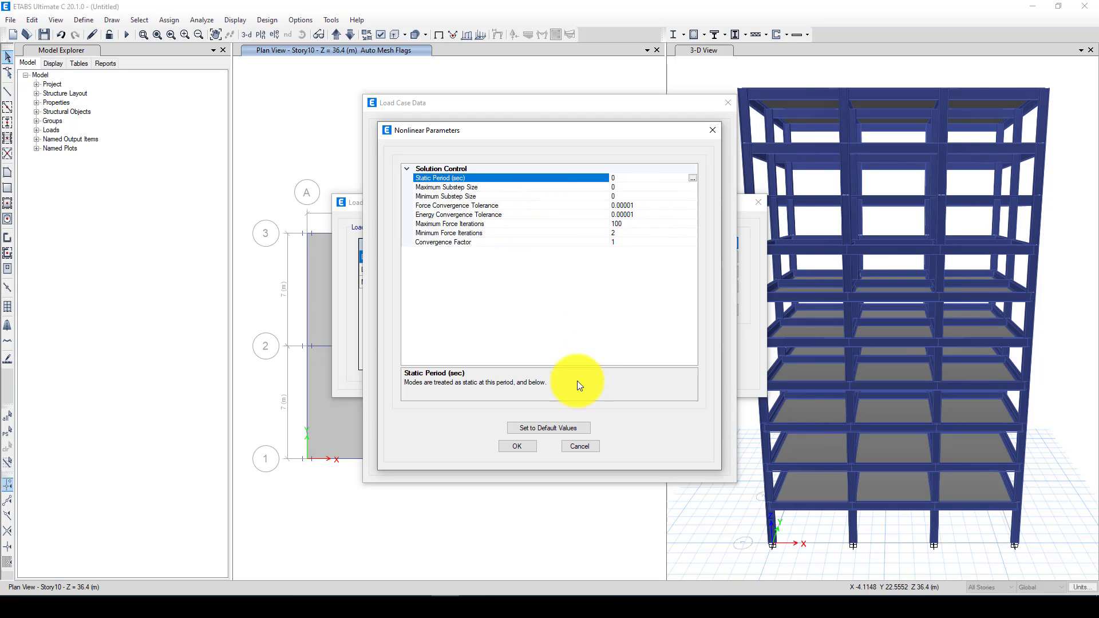
left_click(529, 444)
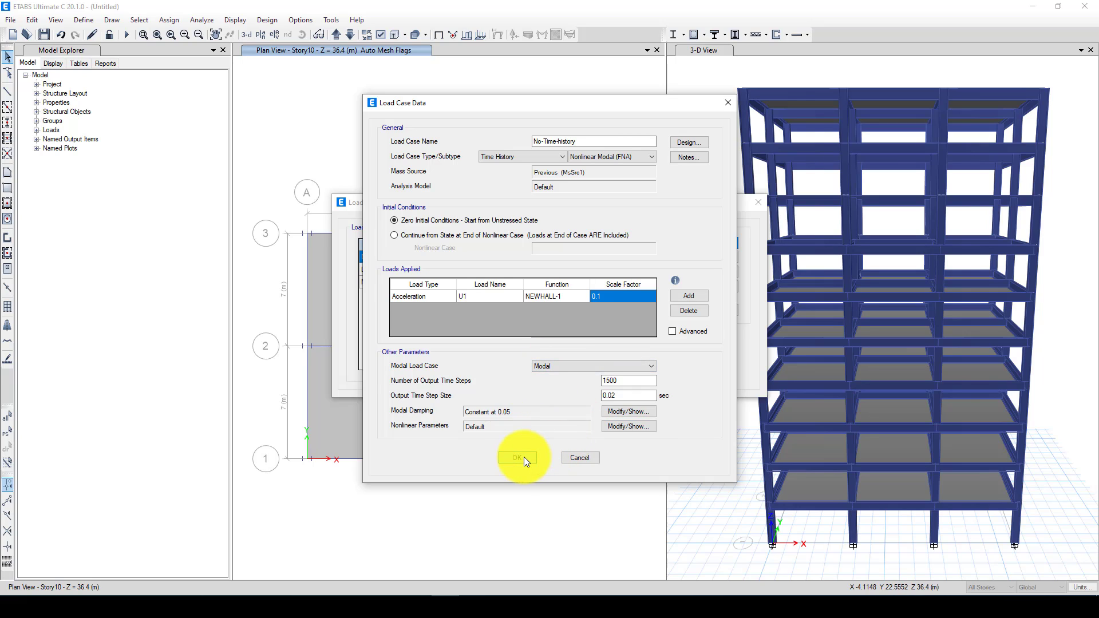
Add a second Acceleration load in the U2 direction to the No-Time-history case, using the NEWHALL-2 function.
left_click(681, 296)
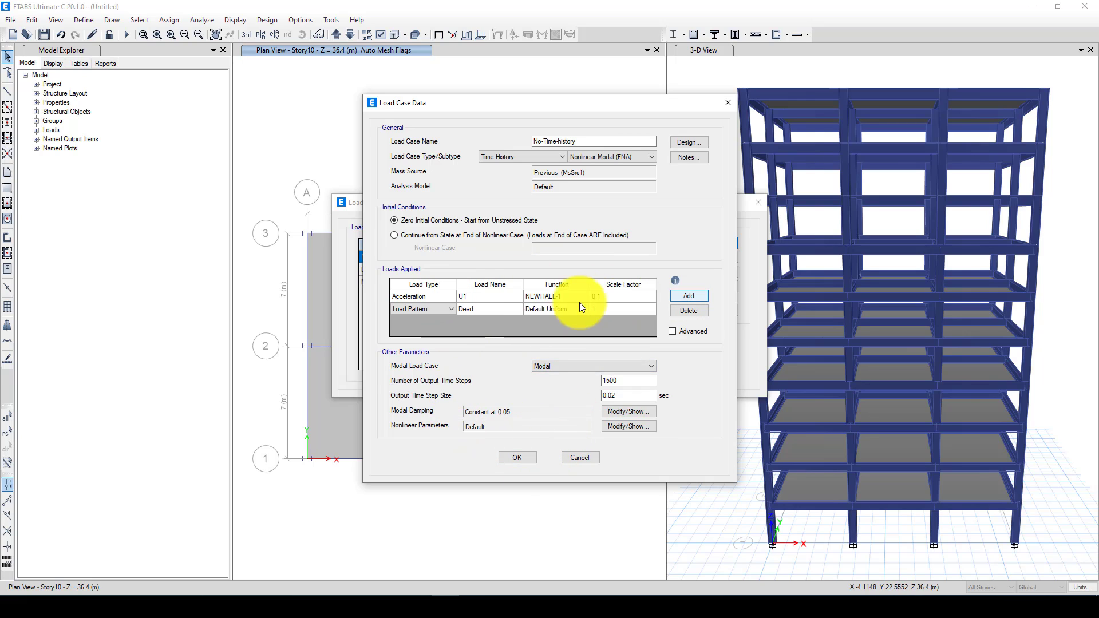
left_click(432, 309)
left_click(428, 324)
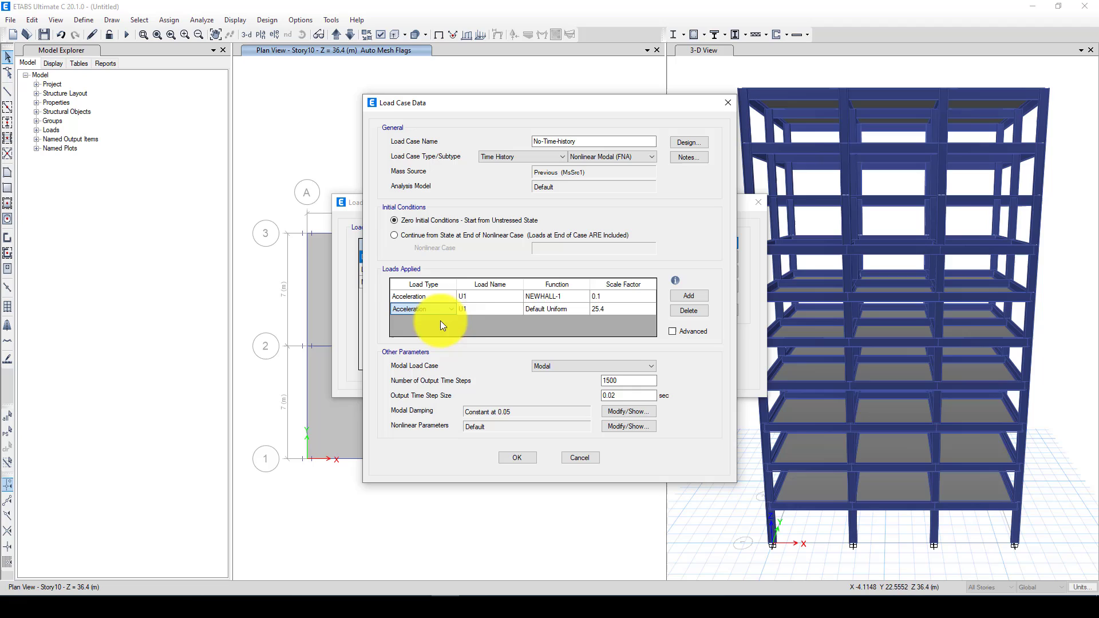
left_click(472, 310)
left_click(473, 324)
left_click(548, 309)
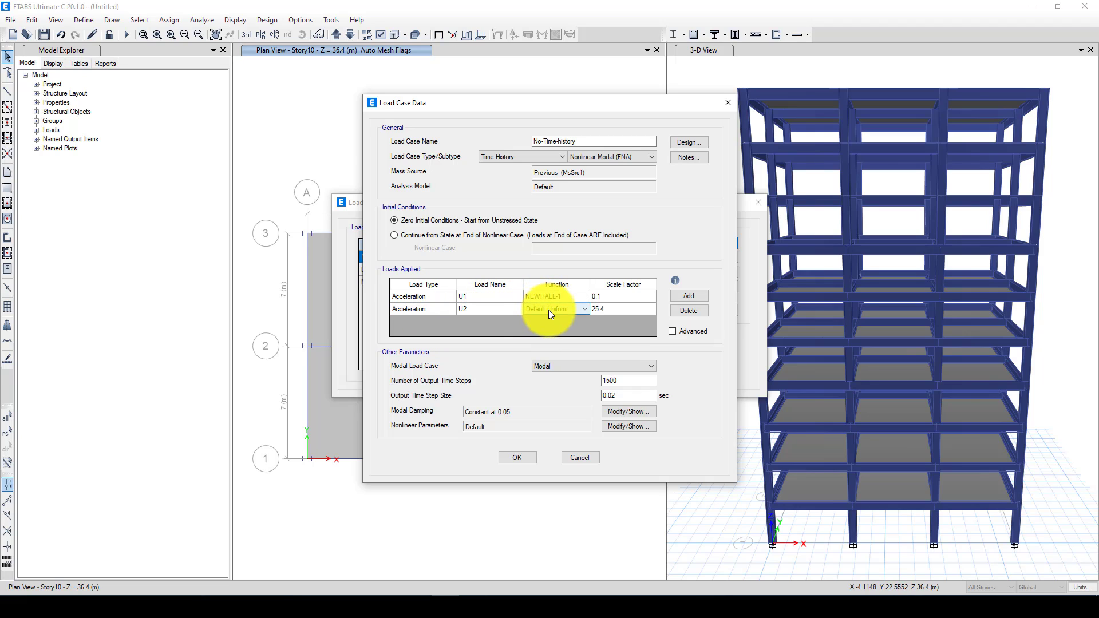
left_click(549, 310)
left_click(559, 348)
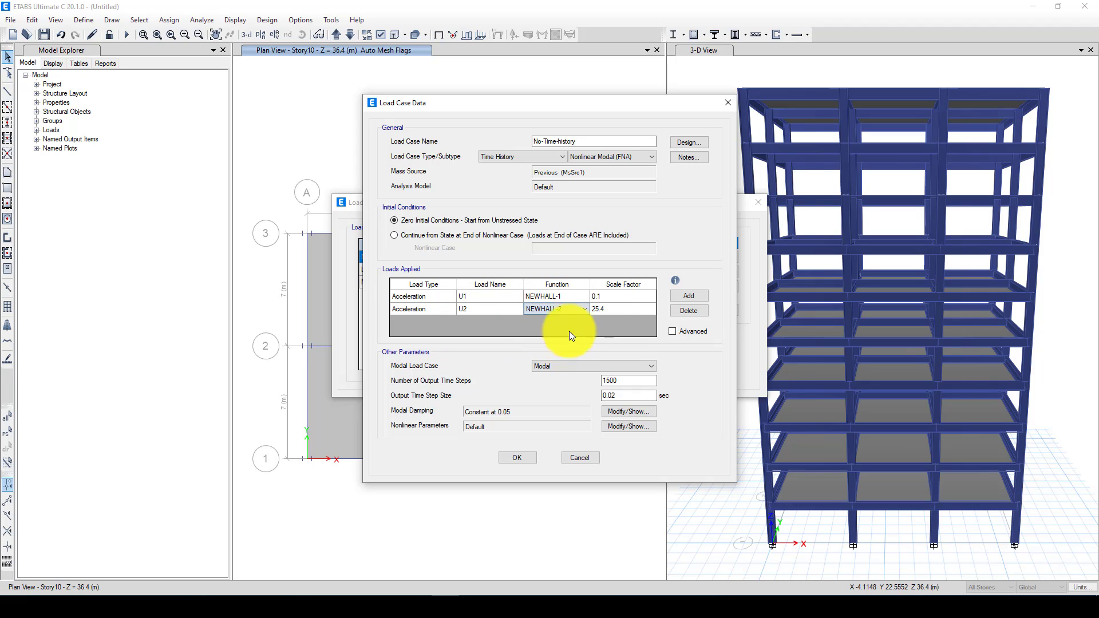
Set the U2 acceleration load's scale factor to 0.1, and accept the No-Time-history case and the load case list.
left_click(606, 310)
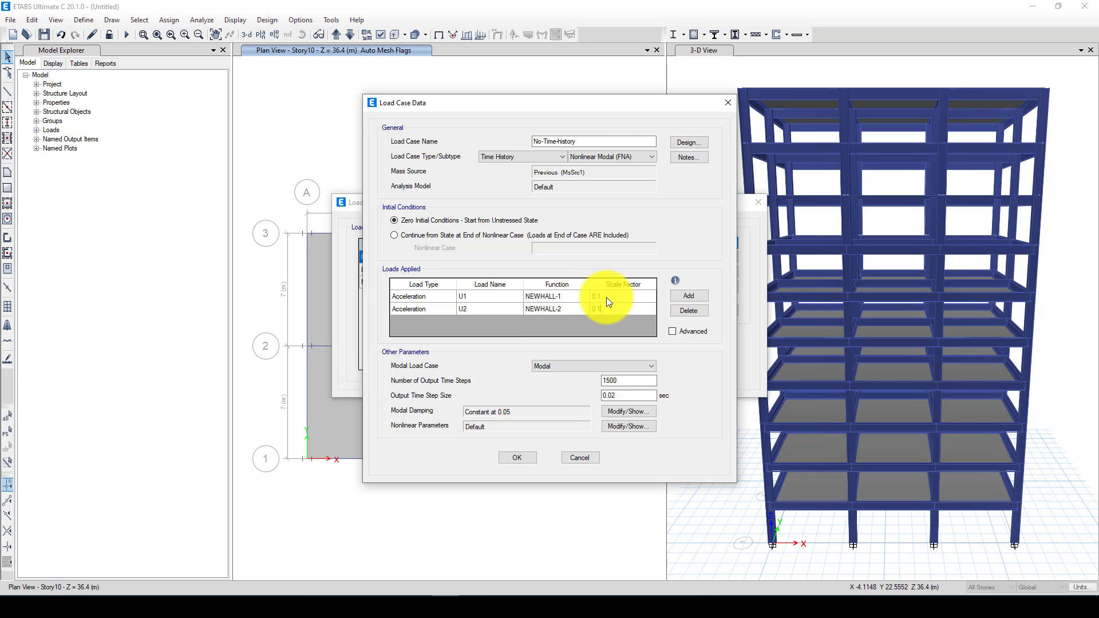
left_click(606, 297)
left_click(605, 297)
left_click(605, 297)
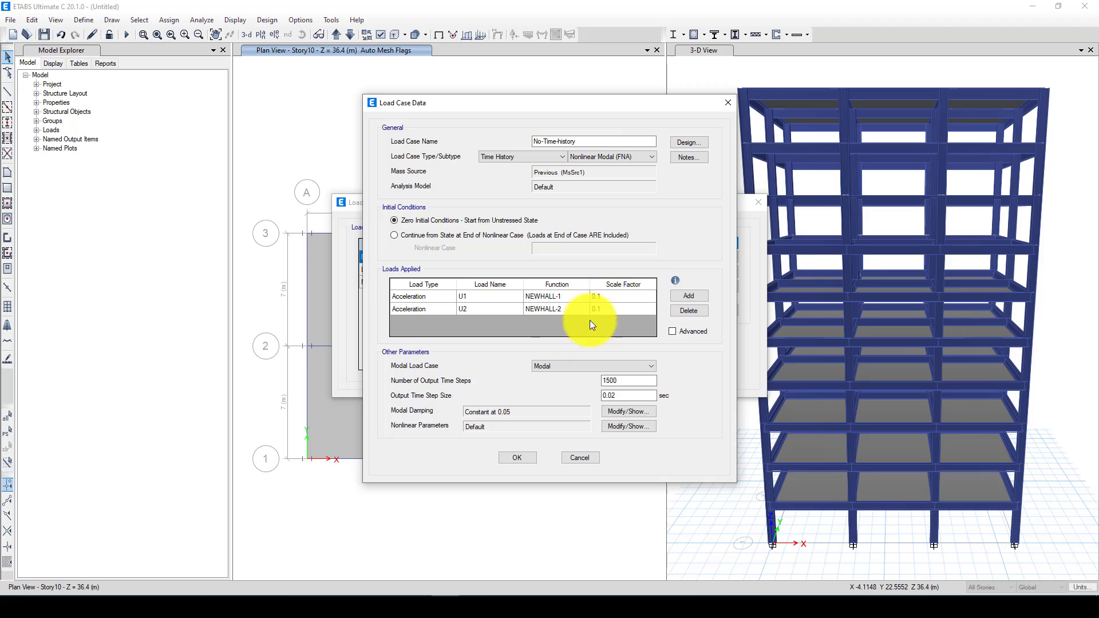
left_click(518, 458)
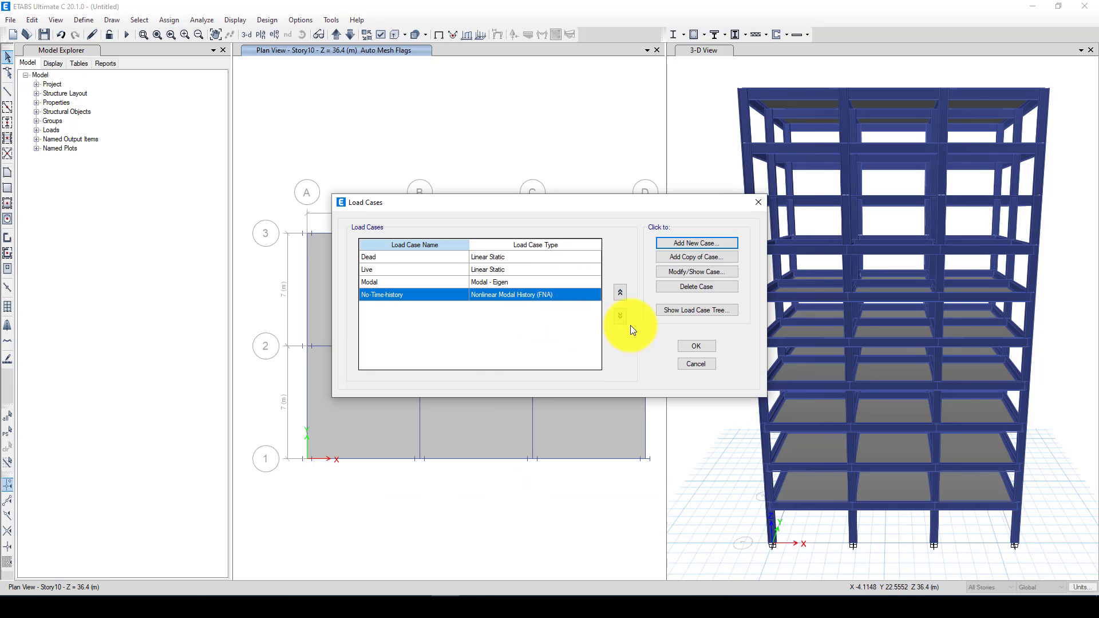
left_click(695, 345)
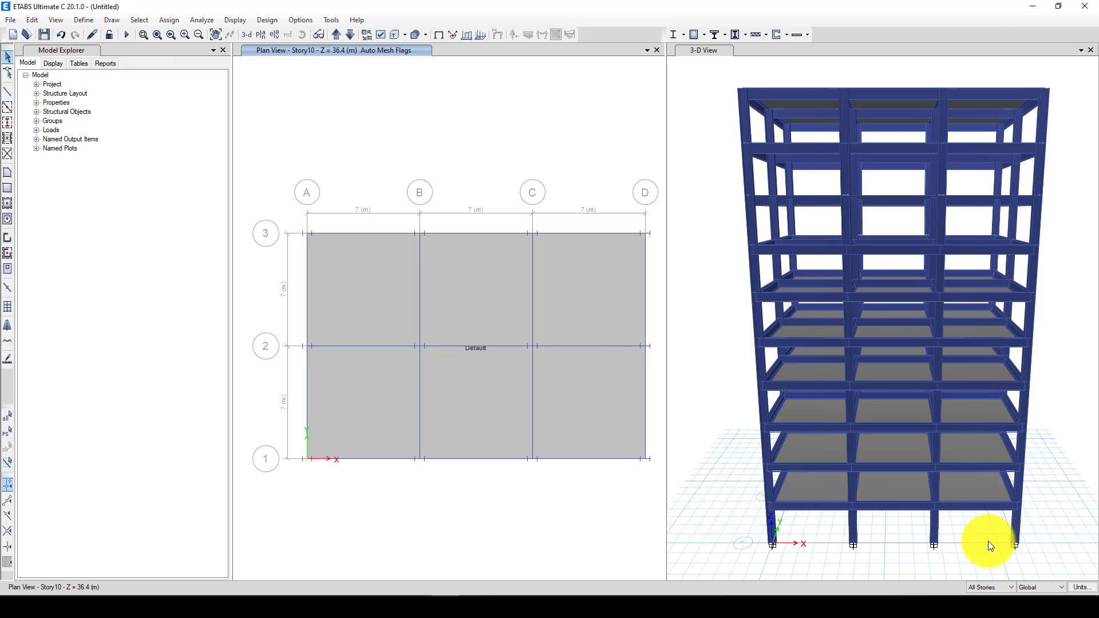
Save the model as NTH-Analysis.EDB in the Steel-Frame folder on the Desktop, replacing the existing file.
left_click(43, 34)
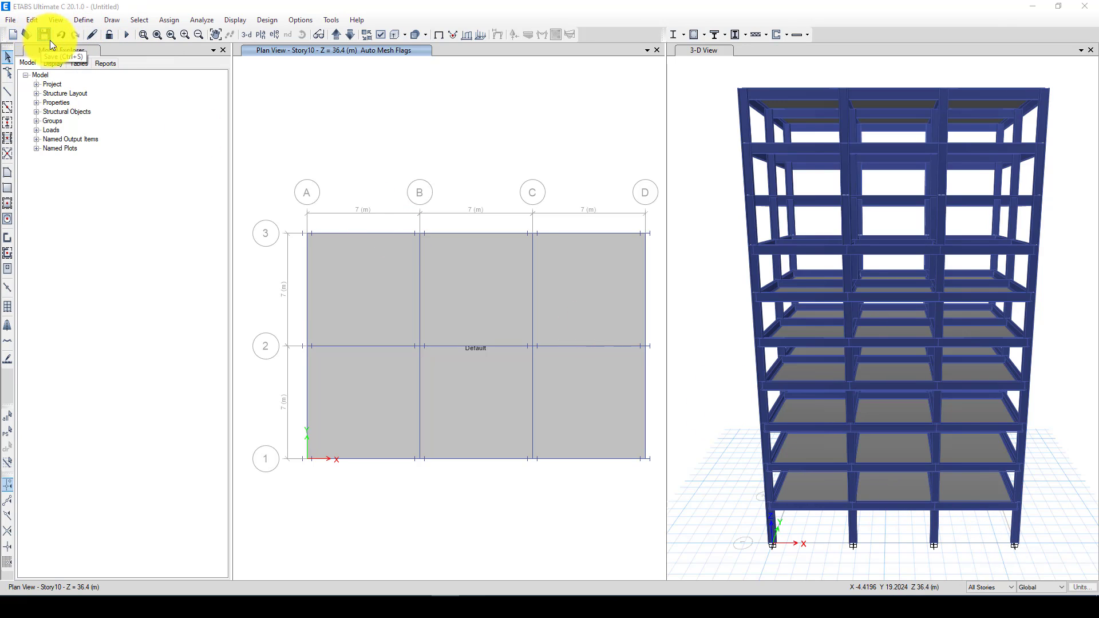
left_click(41, 111)
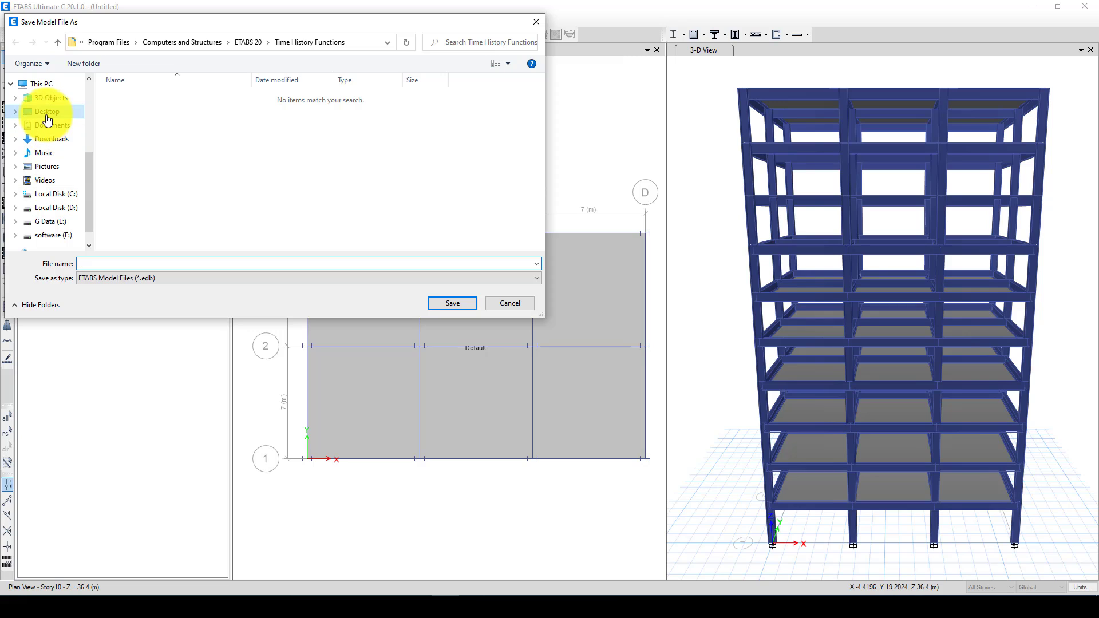
double_click(125, 135)
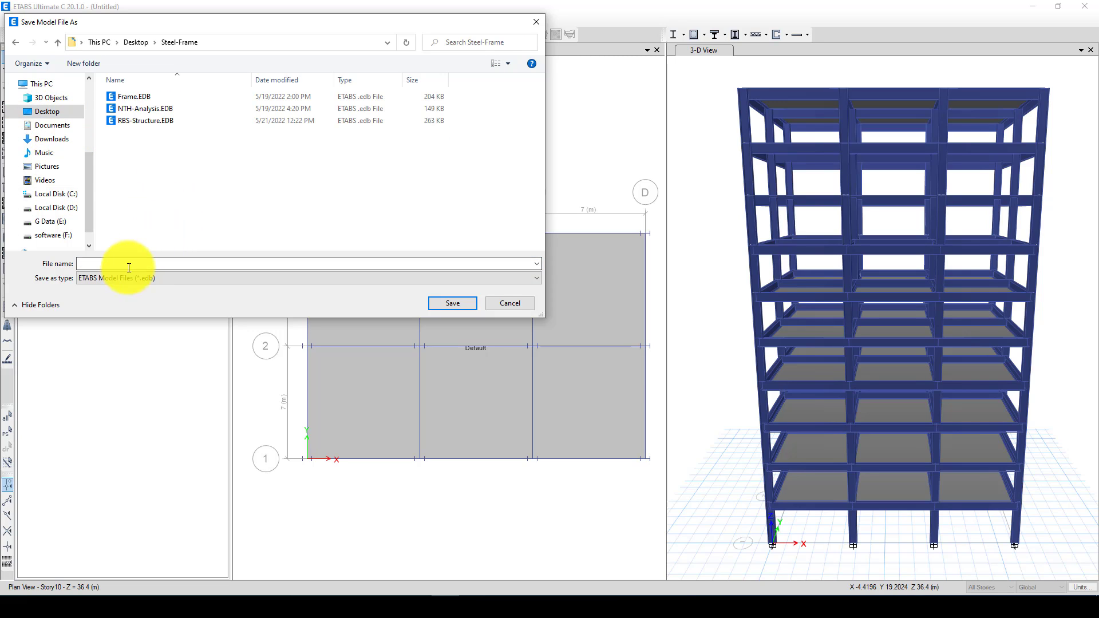
left_click(142, 119)
left_click(144, 110)
left_click(430, 307)
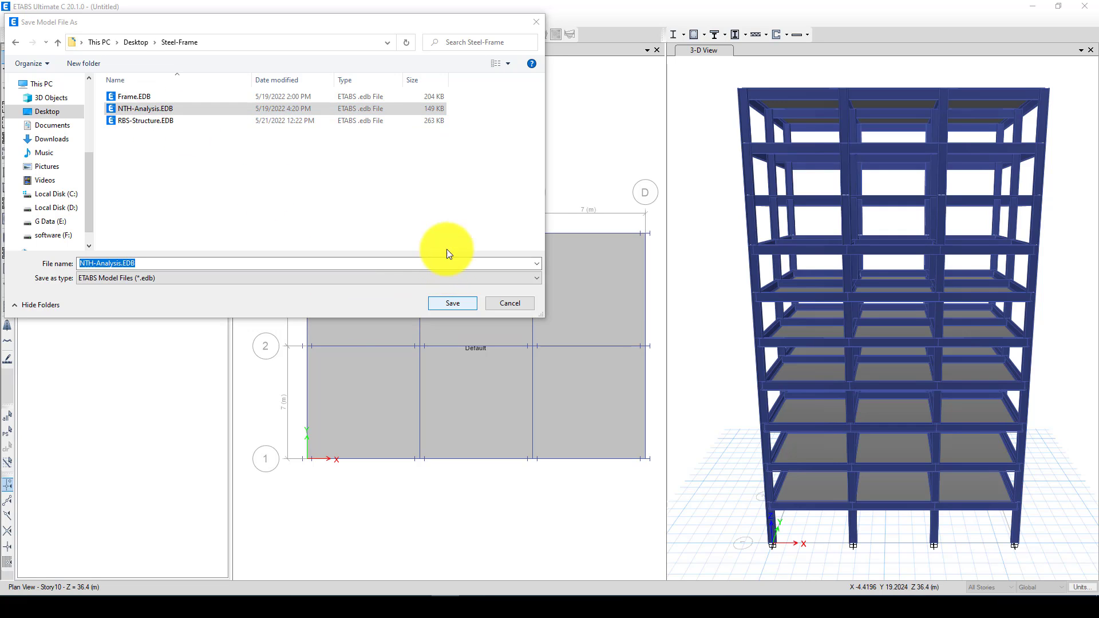
left_click(572, 303)
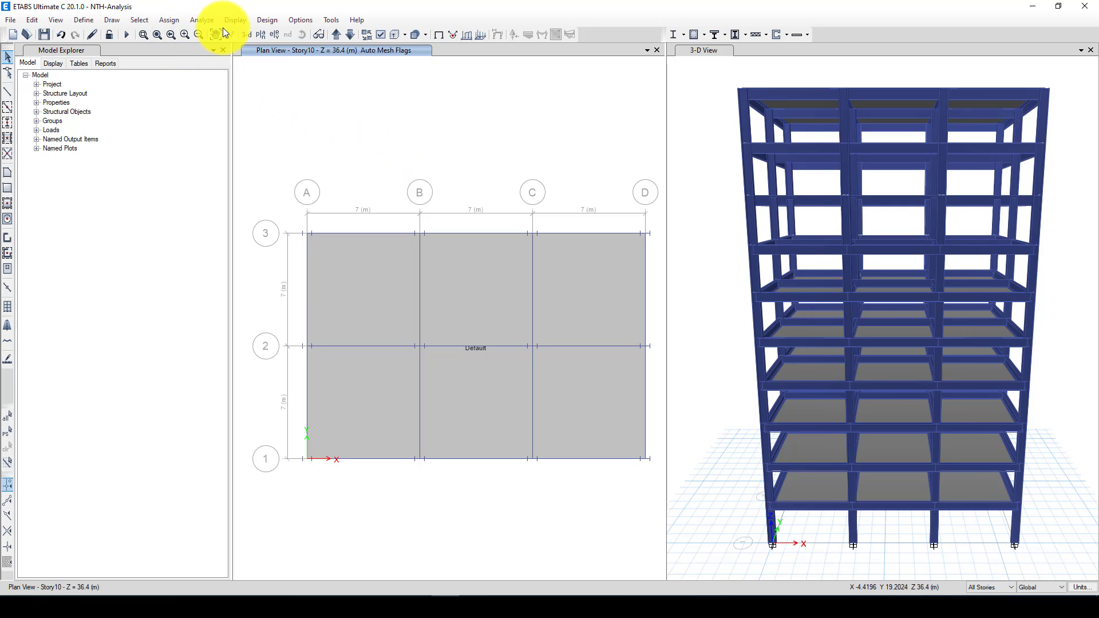
Set the building's active degrees of freedom to Full 3D and accept them.
left_click(198, 20)
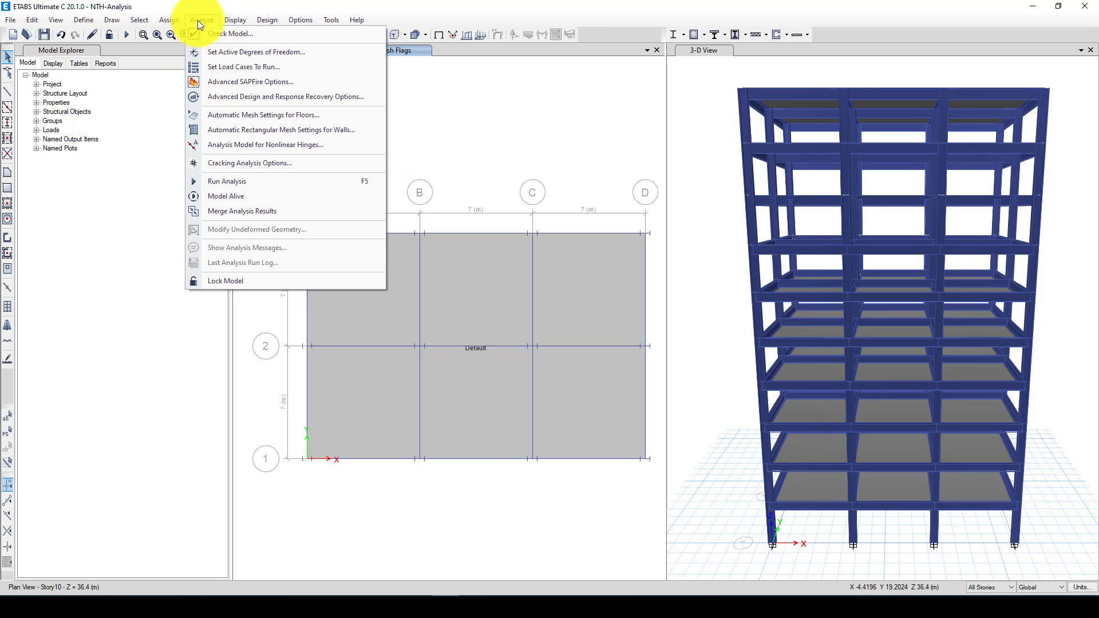
left_click(236, 50)
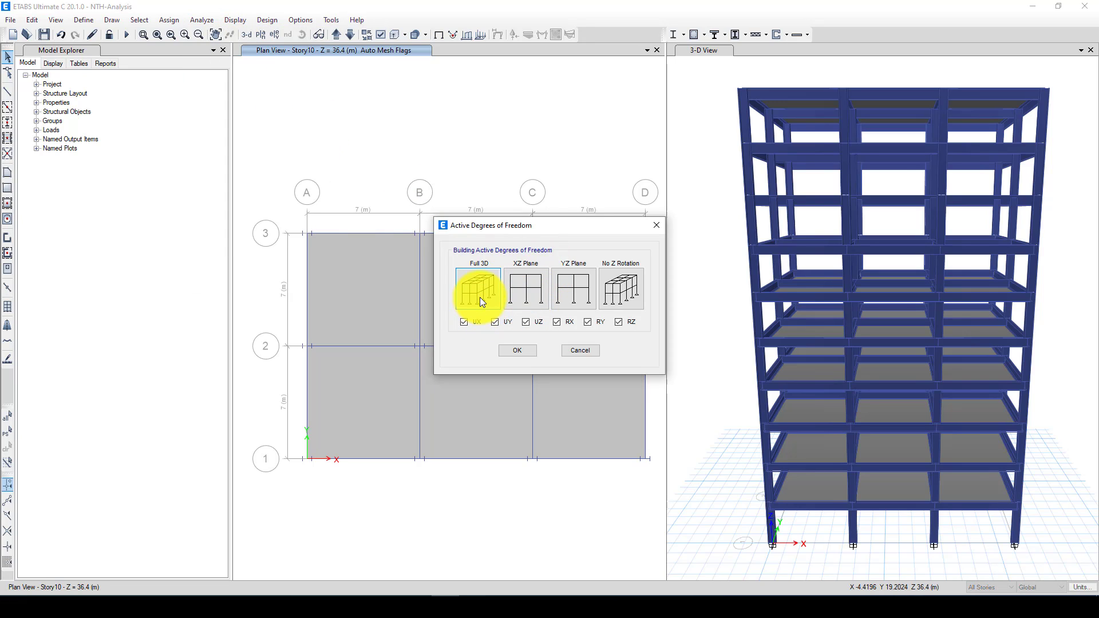
left_click(518, 348)
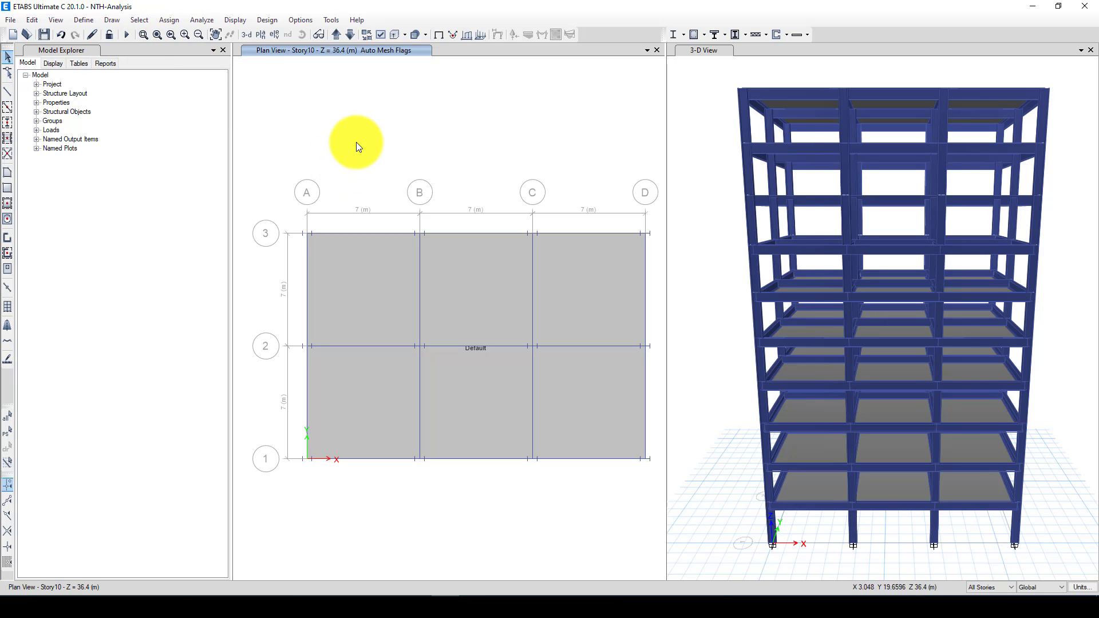
Select the whole model and assign diaphragm D1 to the floor shells of all stories.
key("ctrl+a")
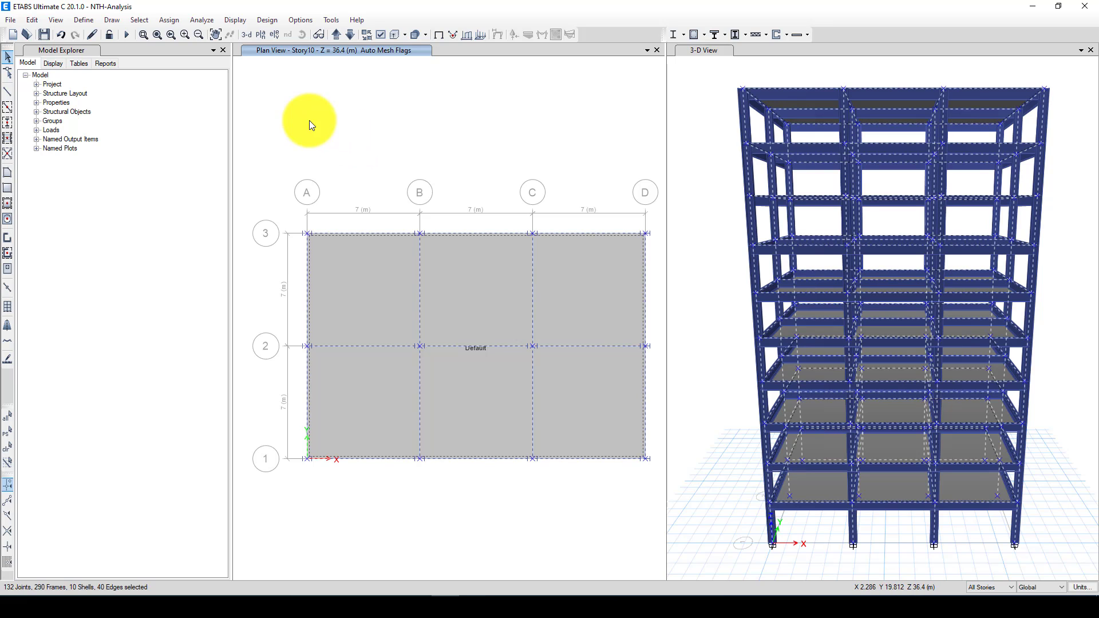
left_click(168, 19)
mouse_move(204, 53)
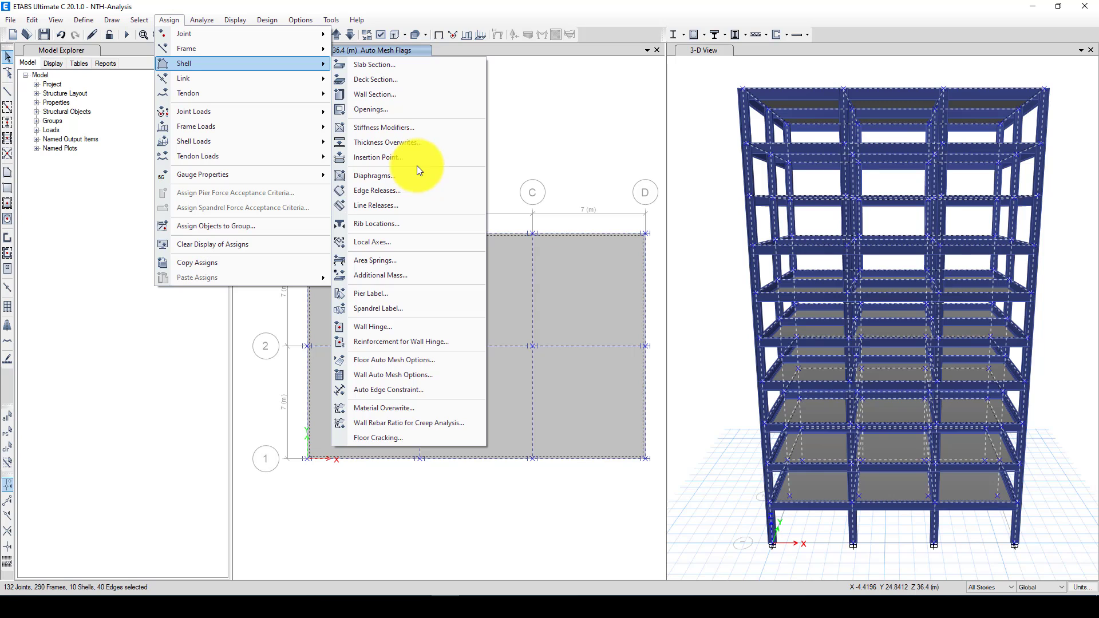
left_click(400, 176)
left_click(486, 222)
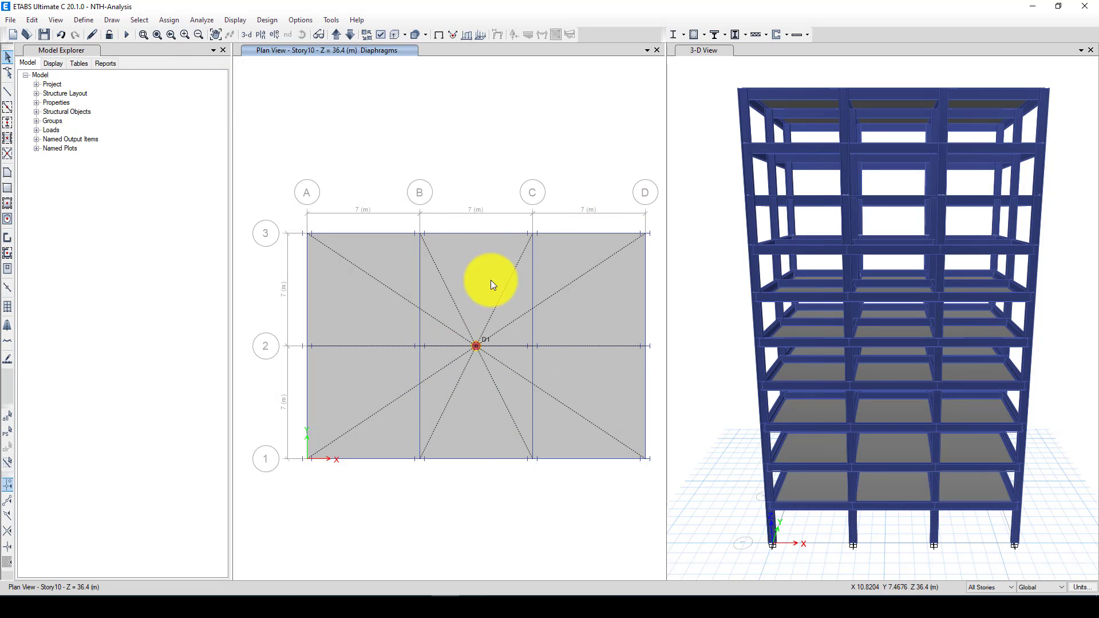
Run the analysis of the frame, close the analysis messages, and make the Story10 plan view active.
left_click(127, 36)
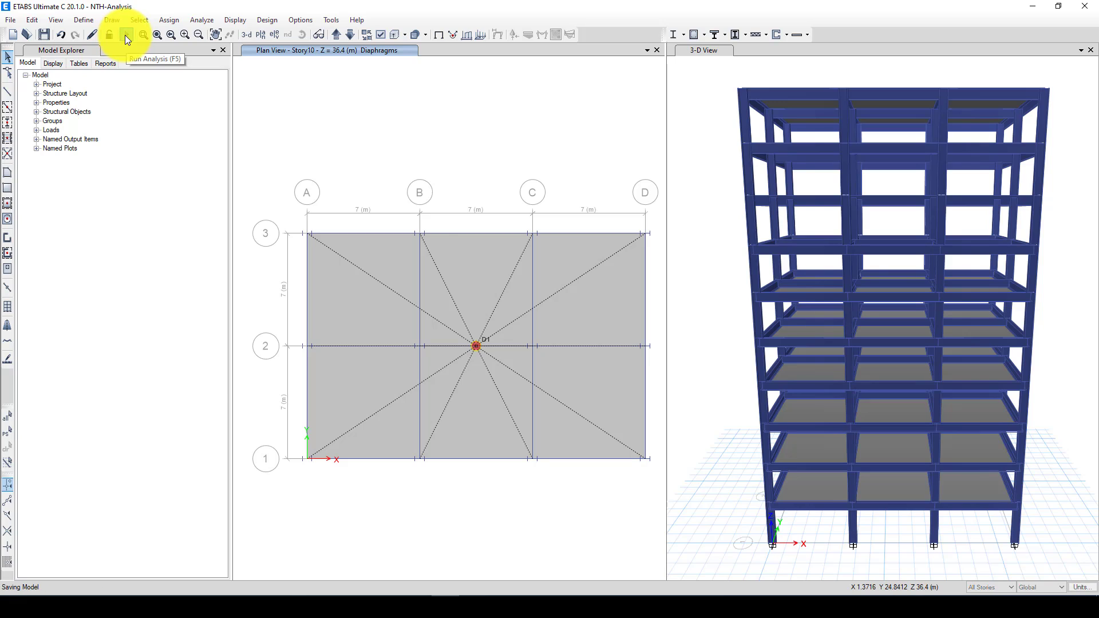
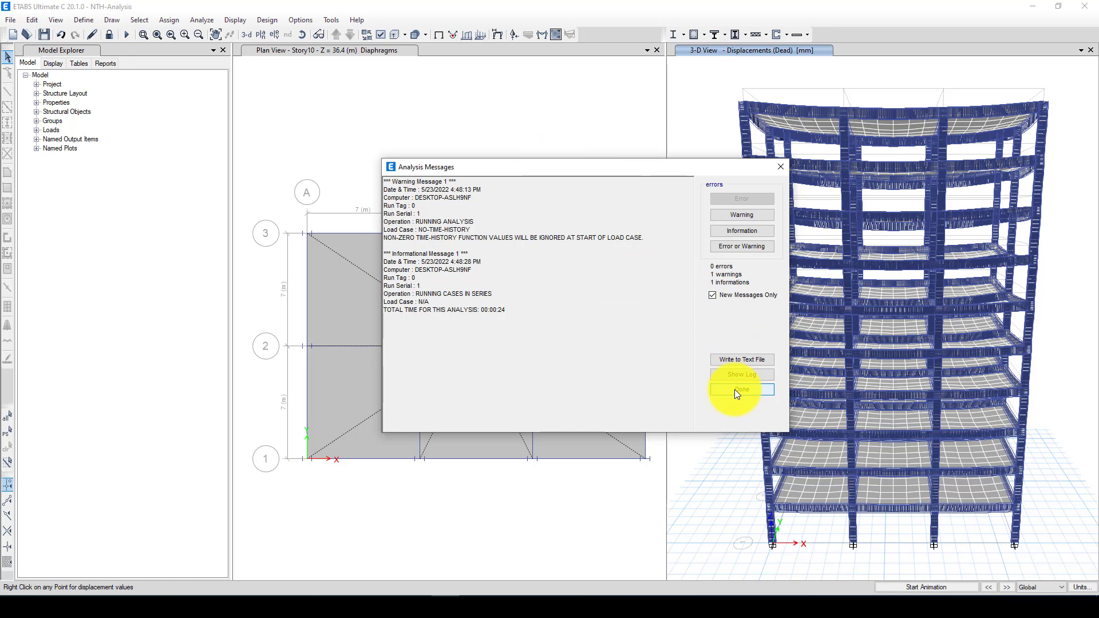
left_click(735, 391)
left_click(481, 94)
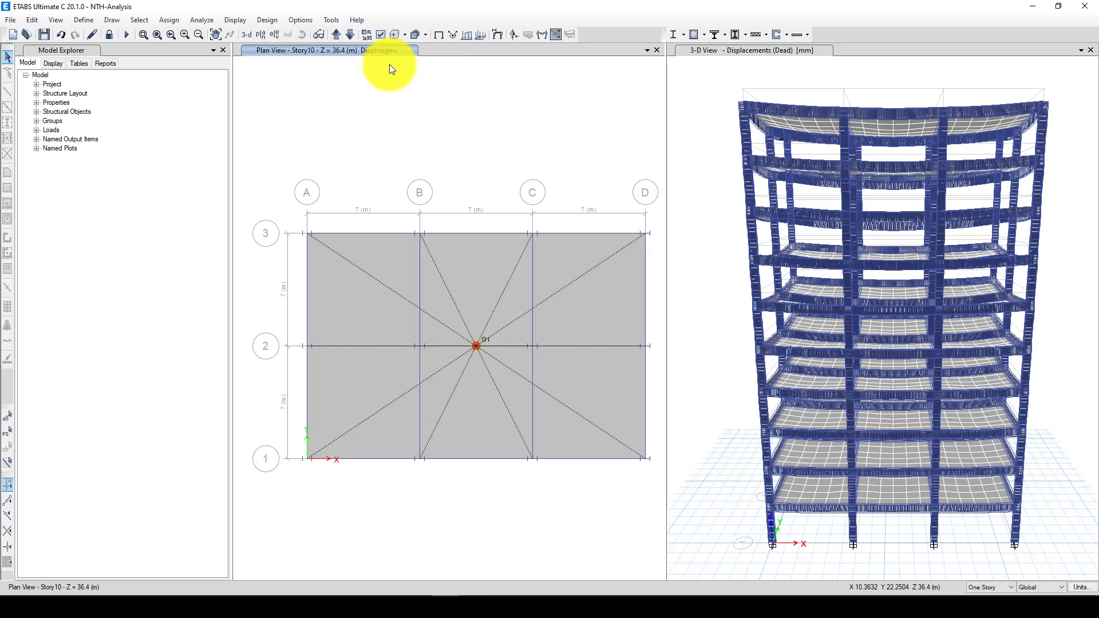
Show the hinge results, switch the frame type to Beam for the Story1 hinge plot, check its load case and close the plot.
left_click(231, 18)
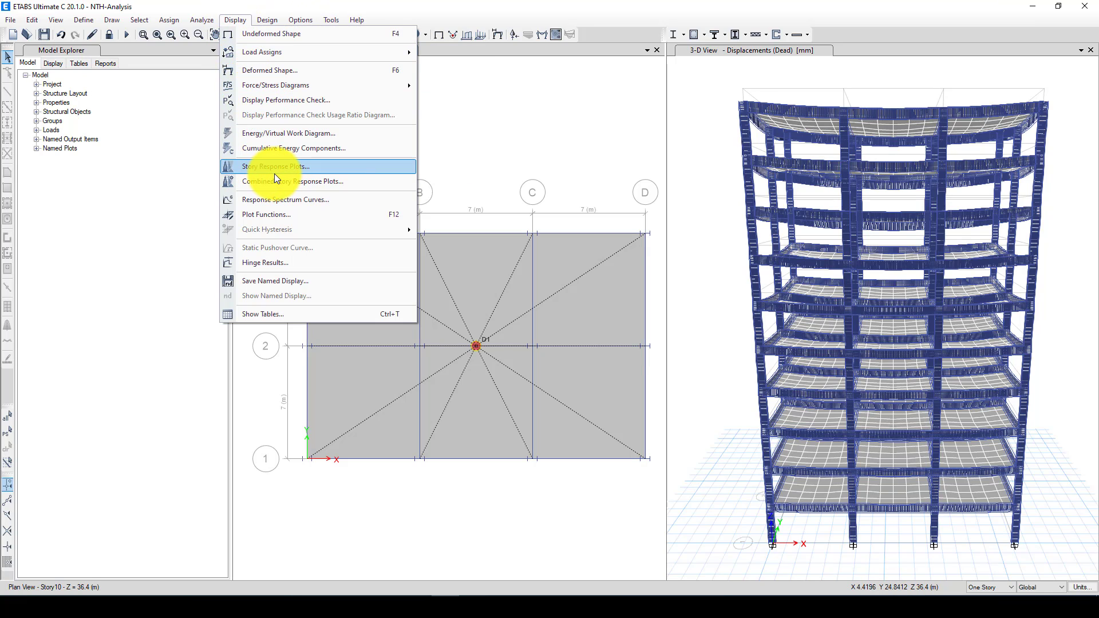
left_click(293, 262)
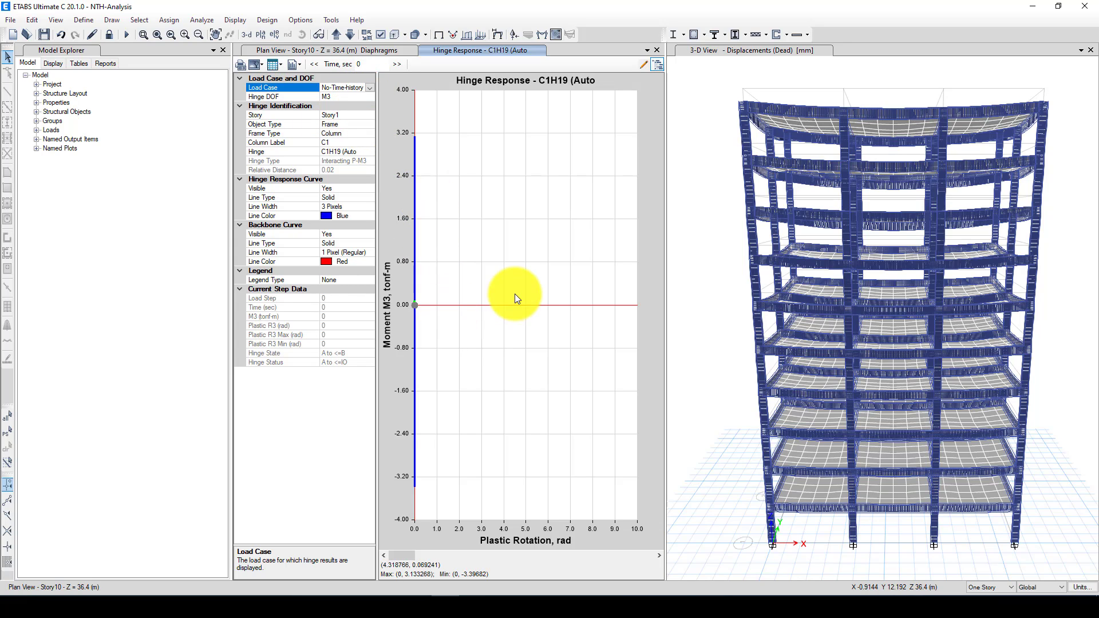
left_click(354, 133)
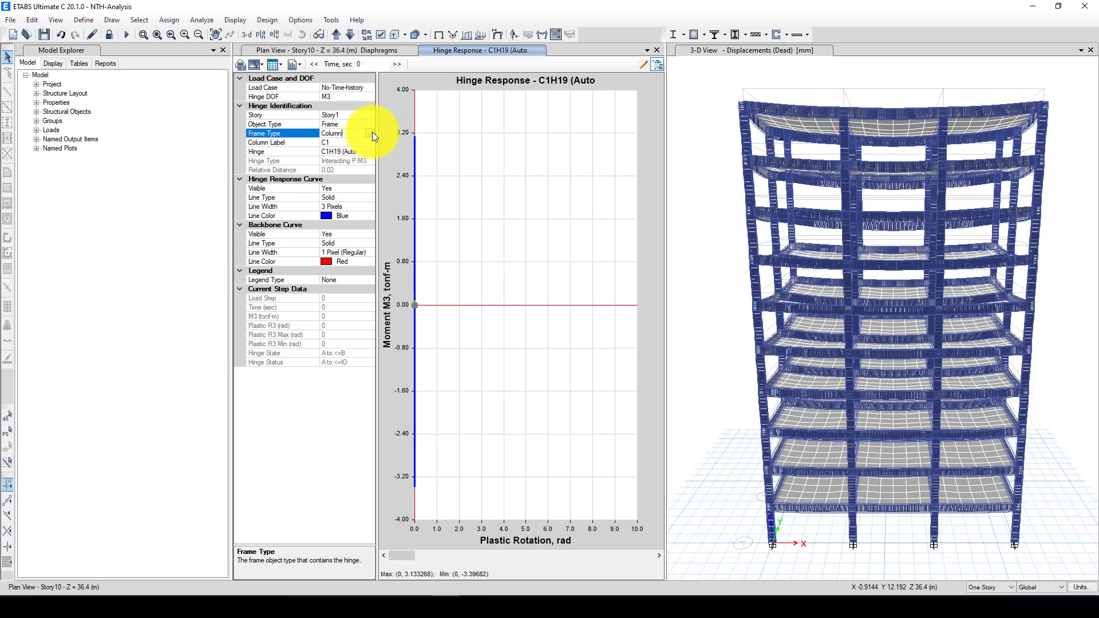
left_click(370, 133)
left_click(340, 152)
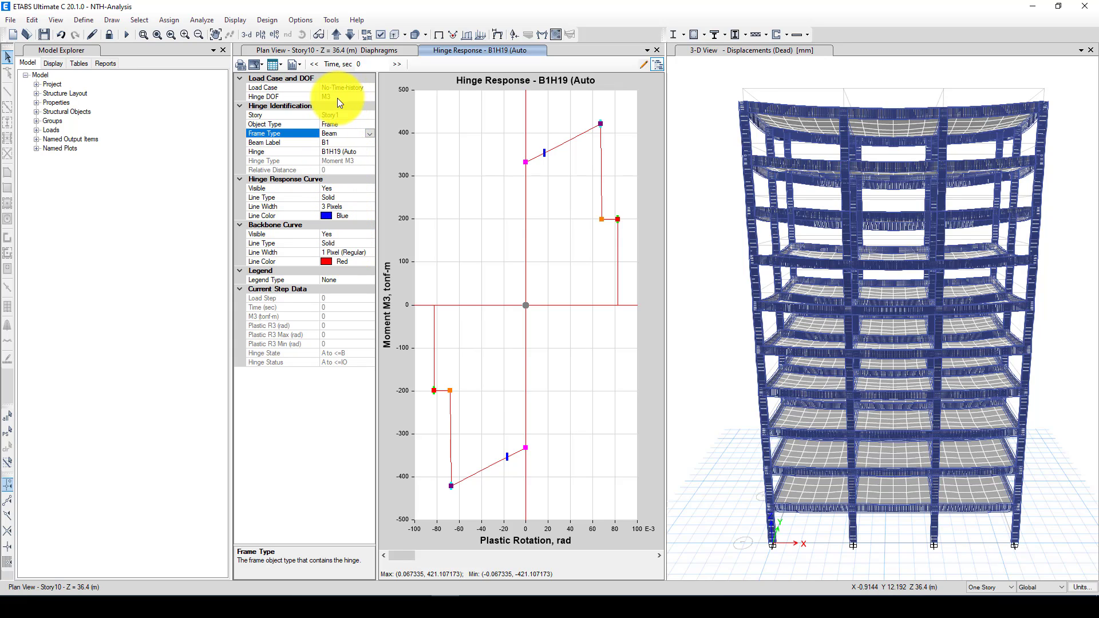
left_click(350, 87)
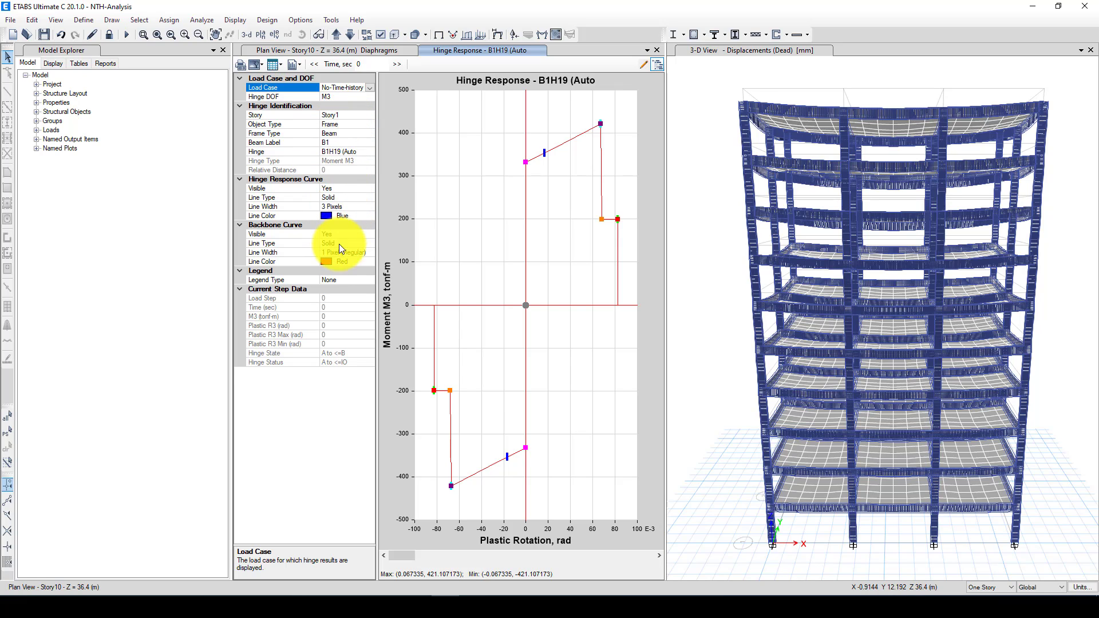
left_click(657, 51)
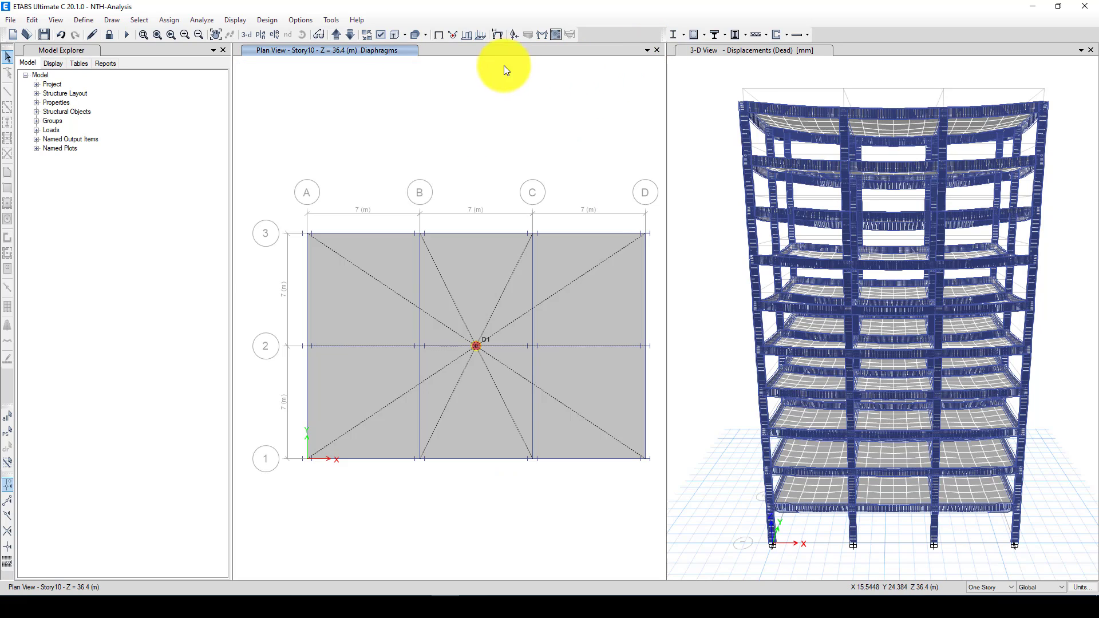
Plot the Base FX time history of the No-Time-history case and change the display units to Metric SI Defaults.
left_click(236, 21)
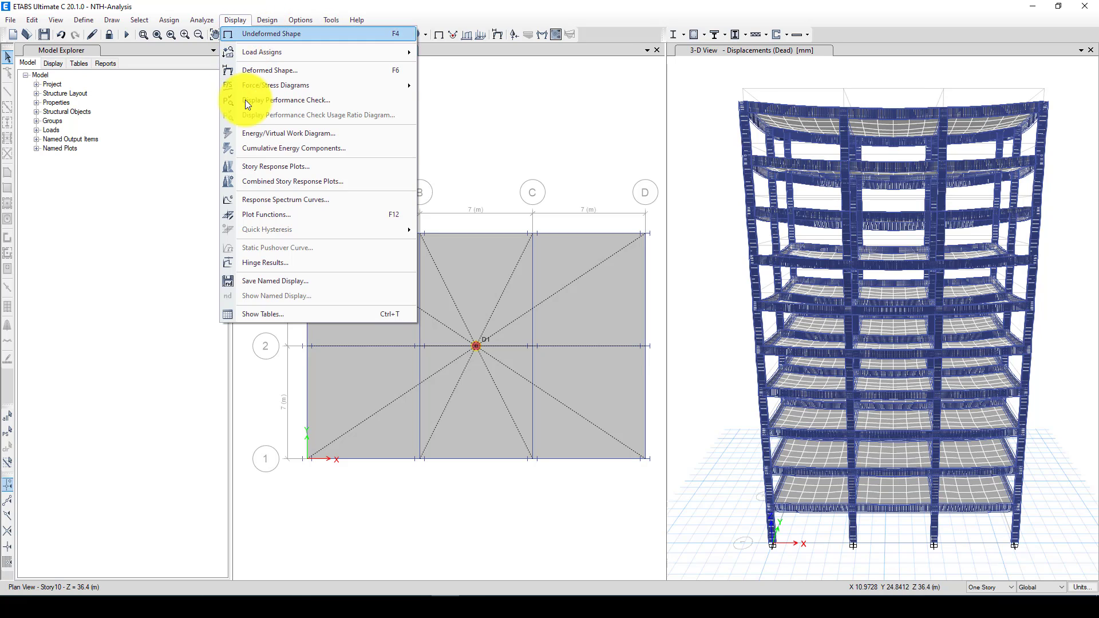
left_click(294, 215)
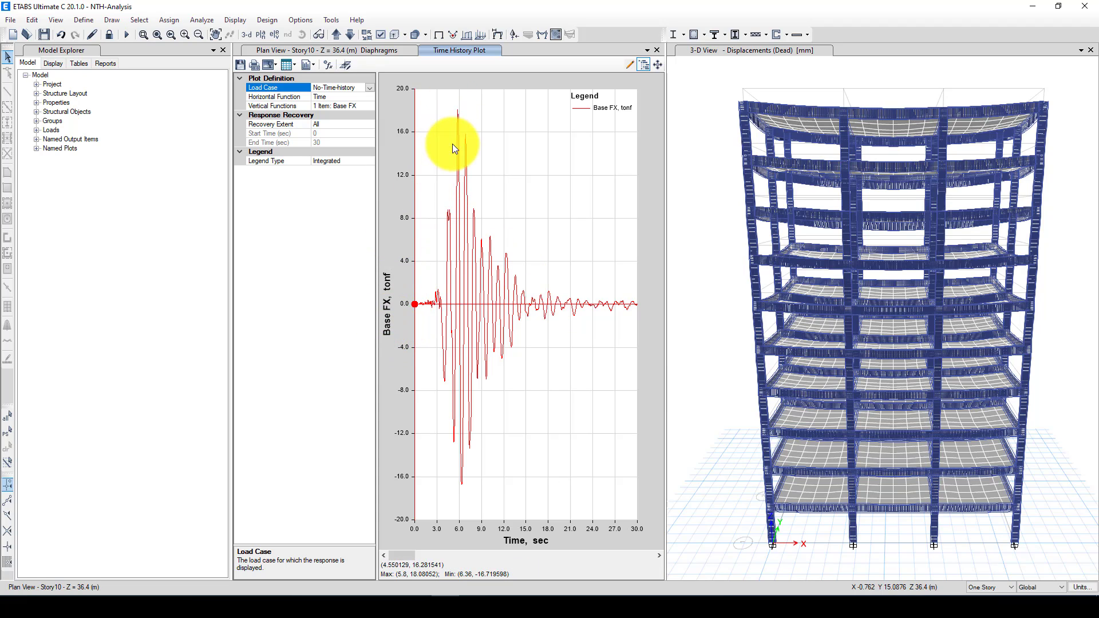
left_click(1082, 587)
left_click(854, 463)
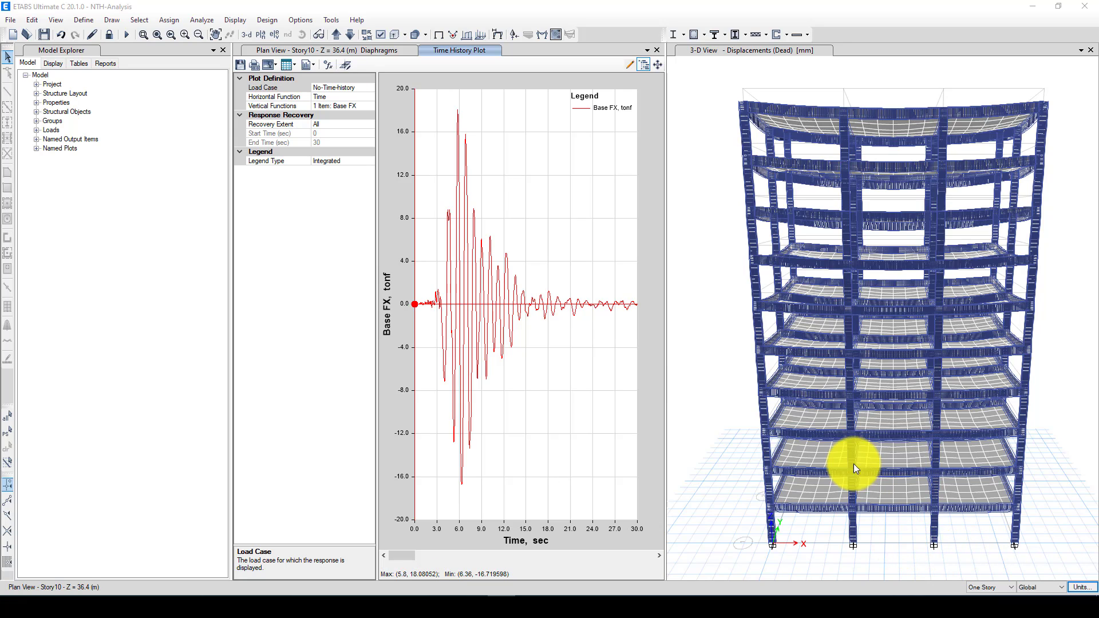
left_click(1078, 590)
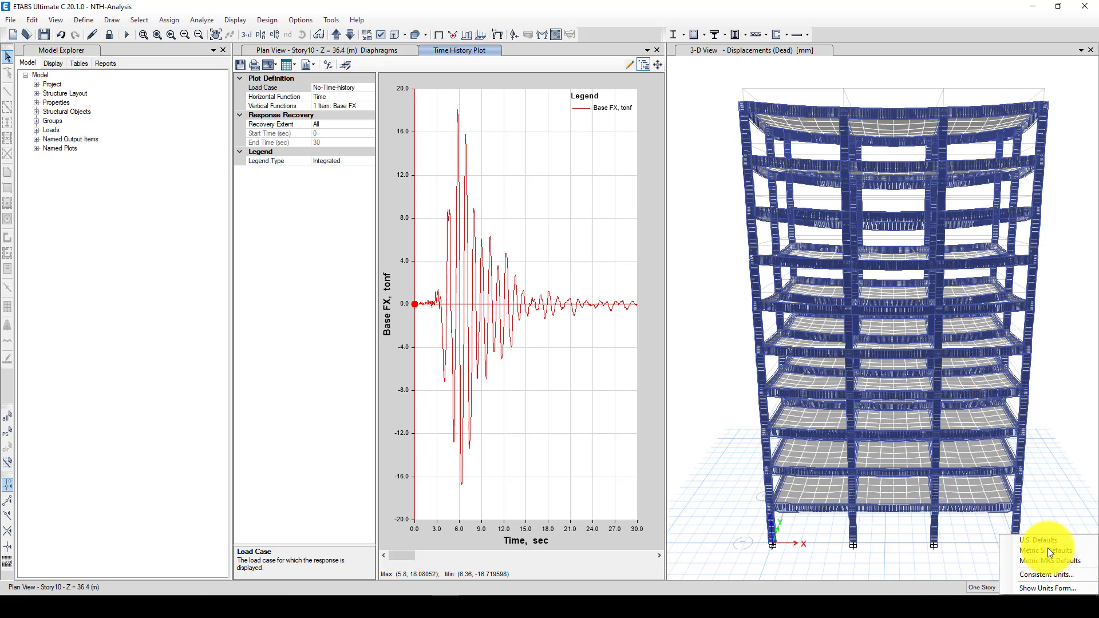
left_click(1038, 551)
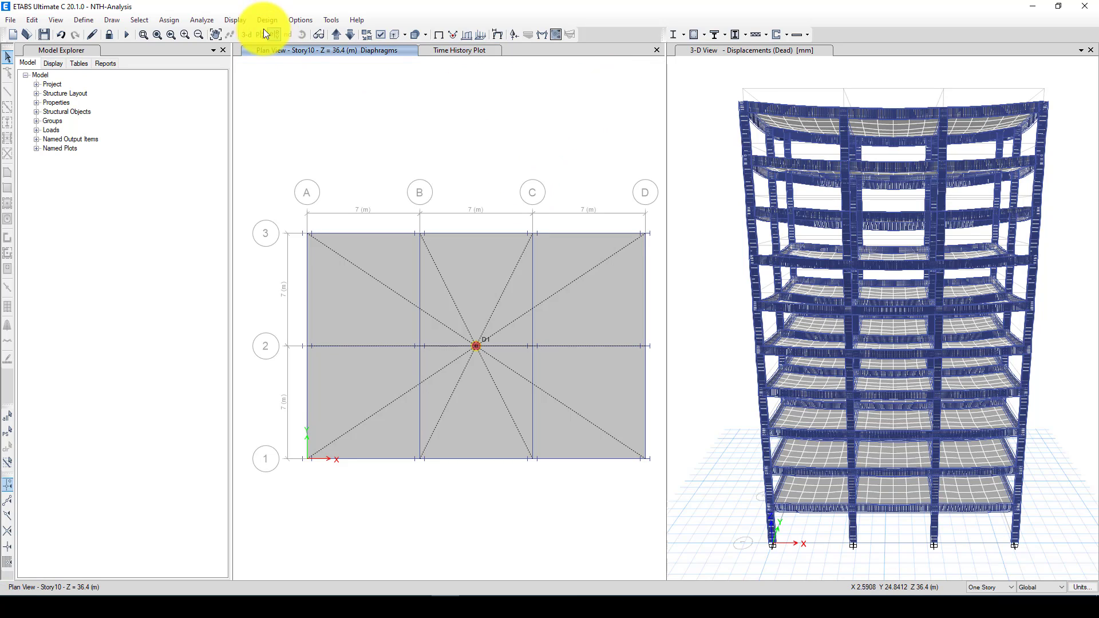
Plot the Base FX time history again in the SI units and close the new plot.
left_click(232, 18)
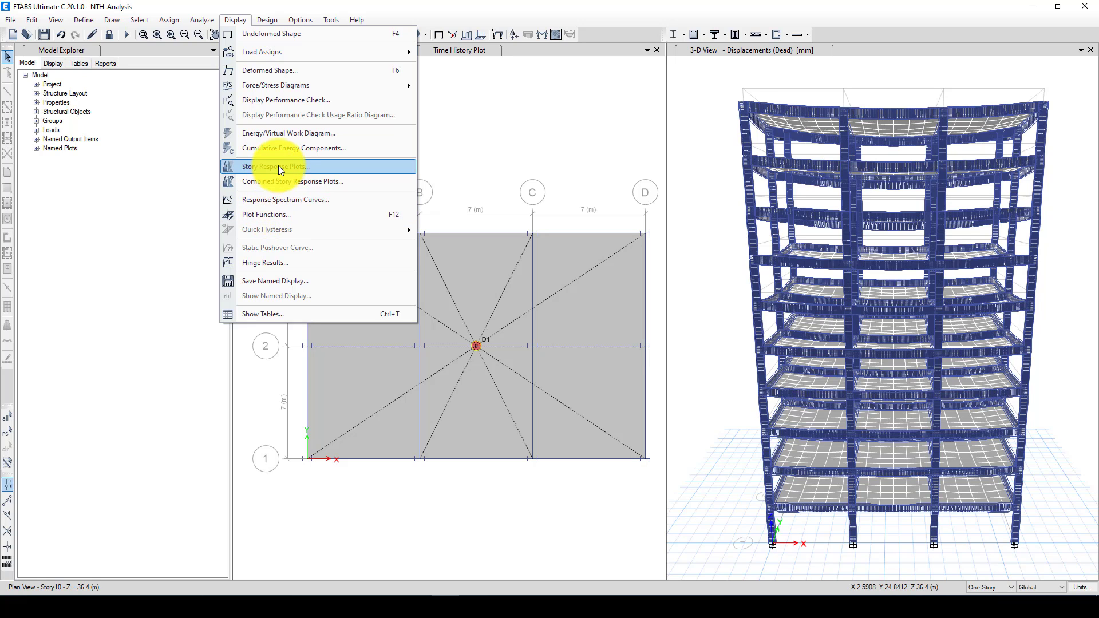
left_click(276, 213)
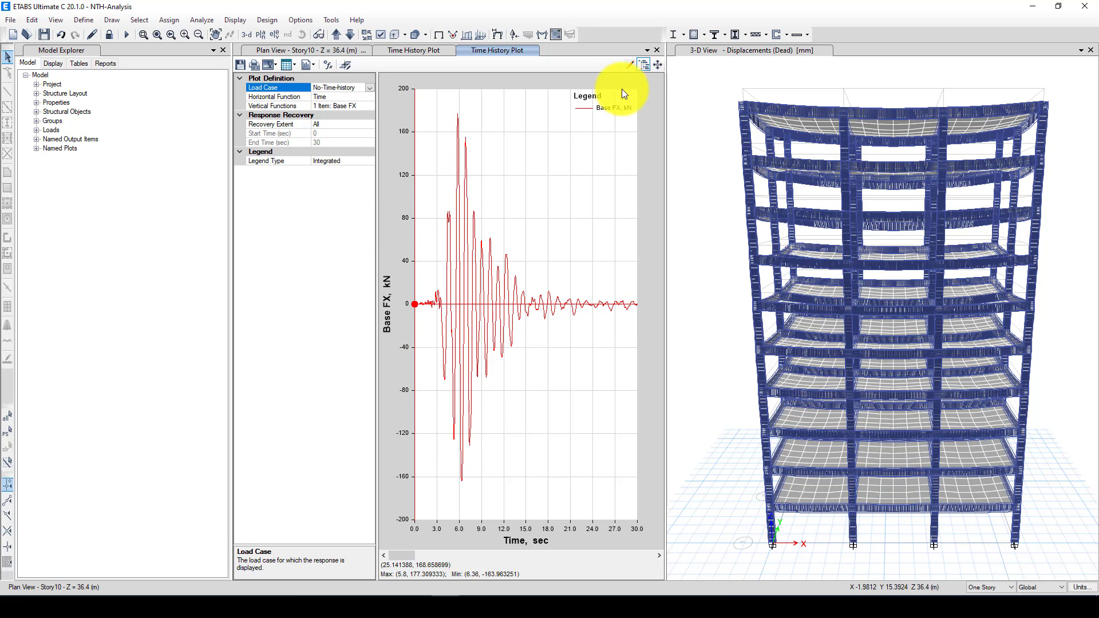
left_click(657, 51)
Open the display units form and examine the force, stress, stiffness and acceleration units without changing them.
left_click(83, 20)
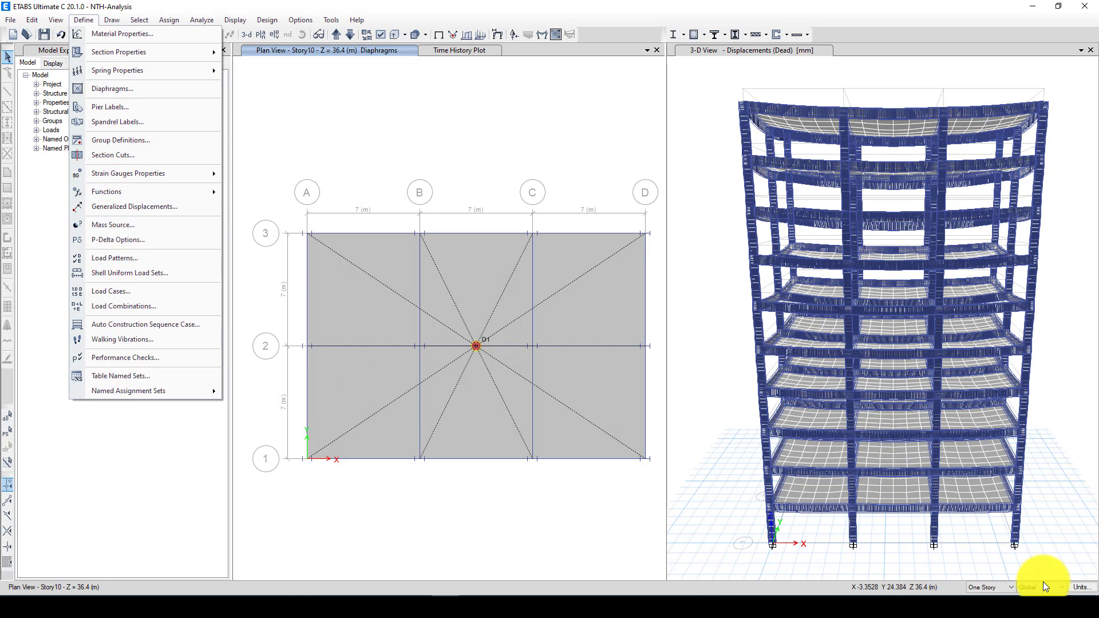
left_click(1080, 588)
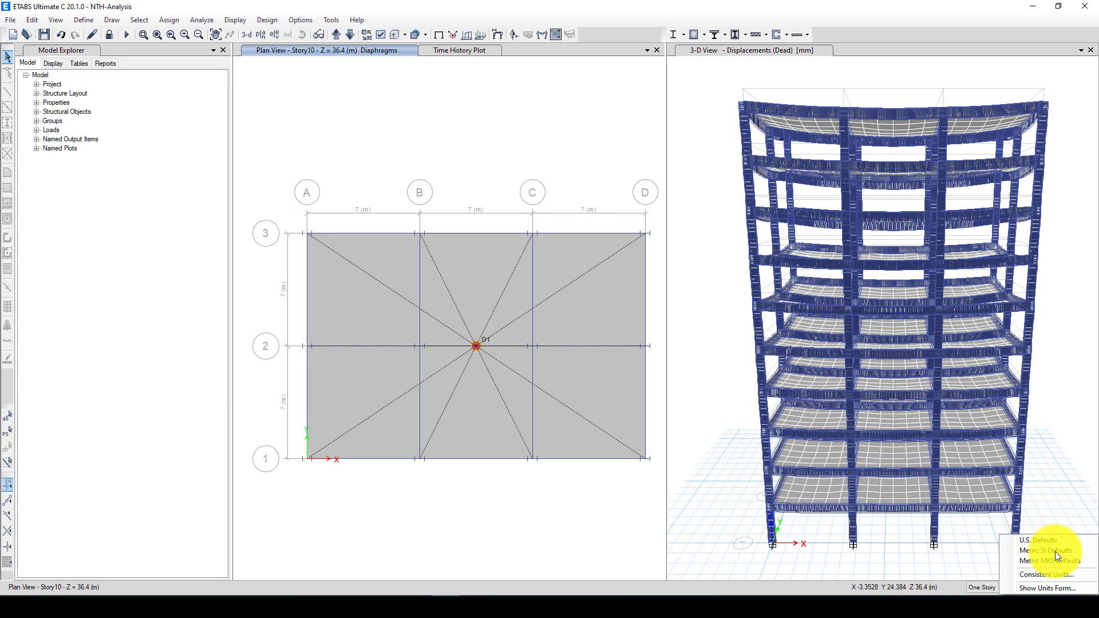
left_click(1046, 589)
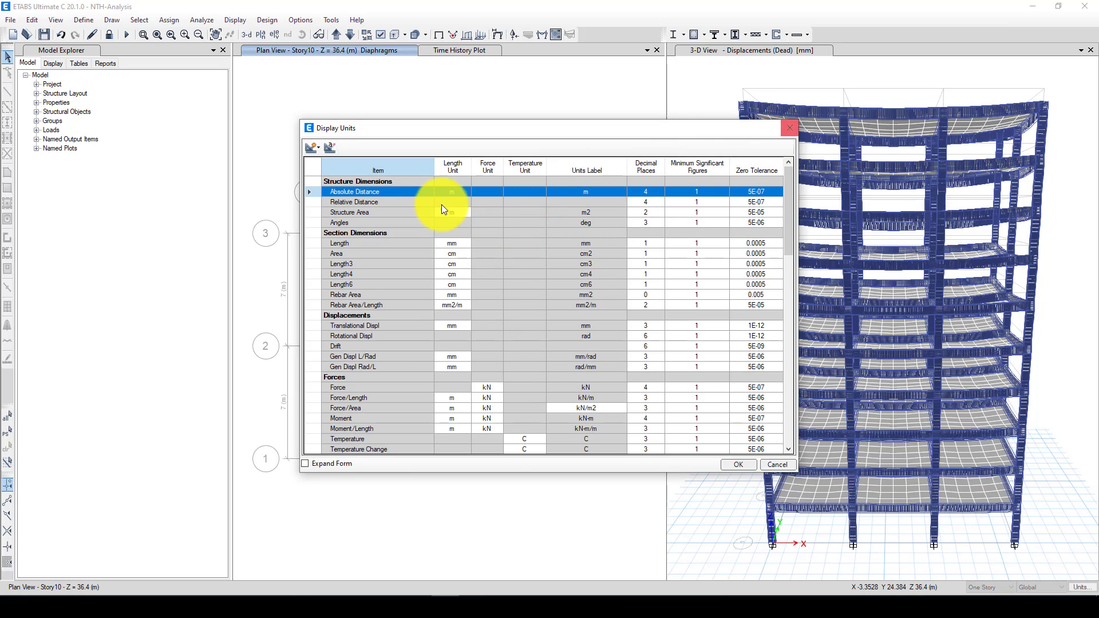
left_click(578, 212)
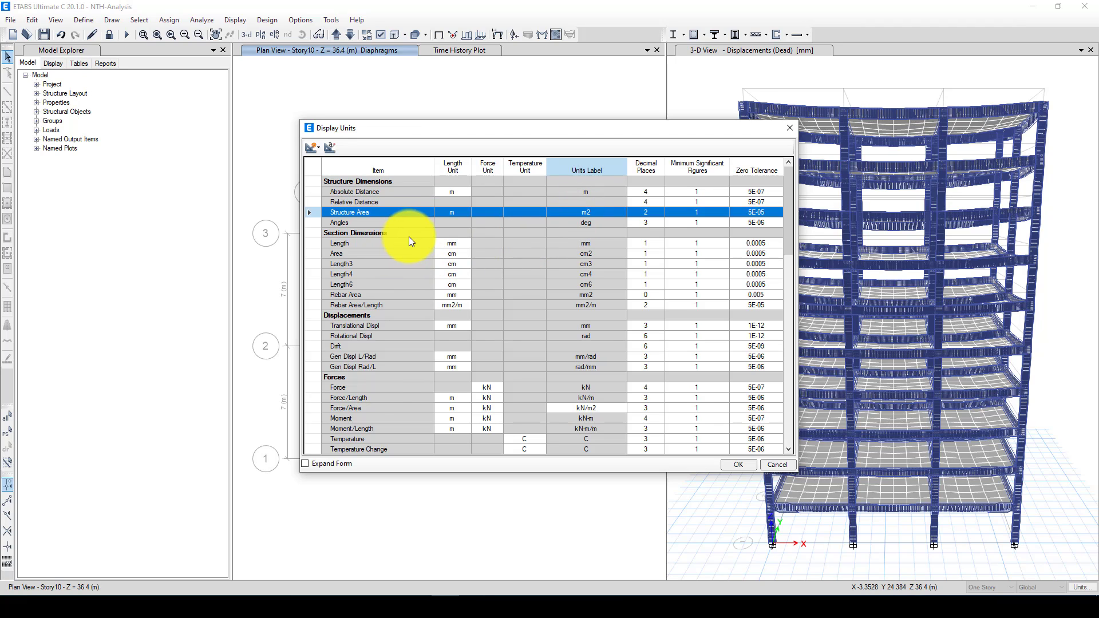
scroll(425, 325, "down", 5)
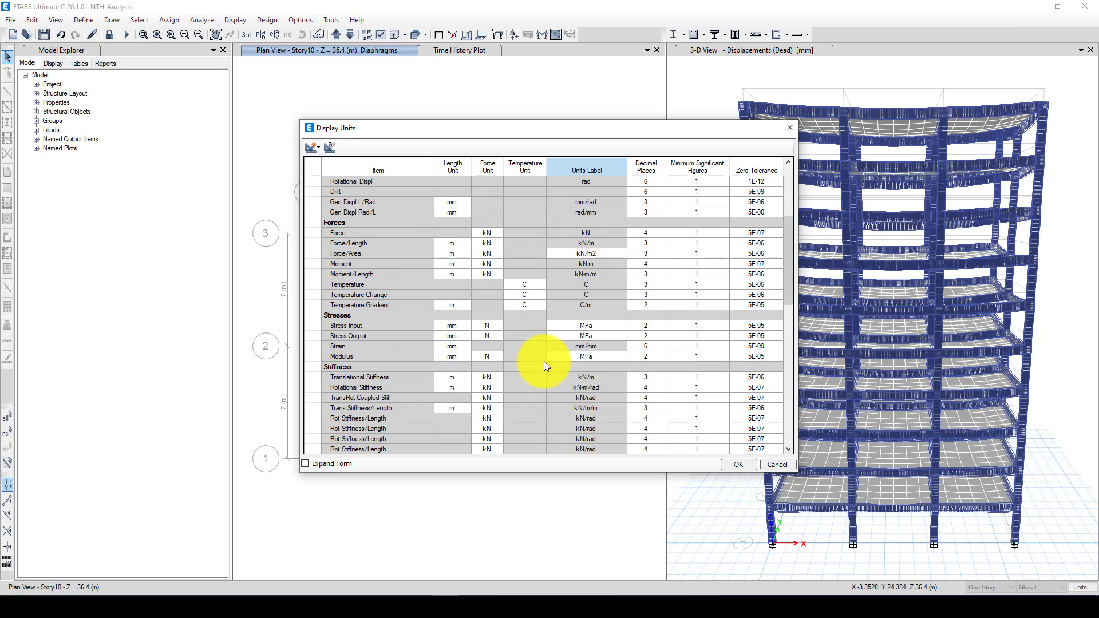
scroll(544, 362, "down", 1)
scroll(407, 315, "down", 1)
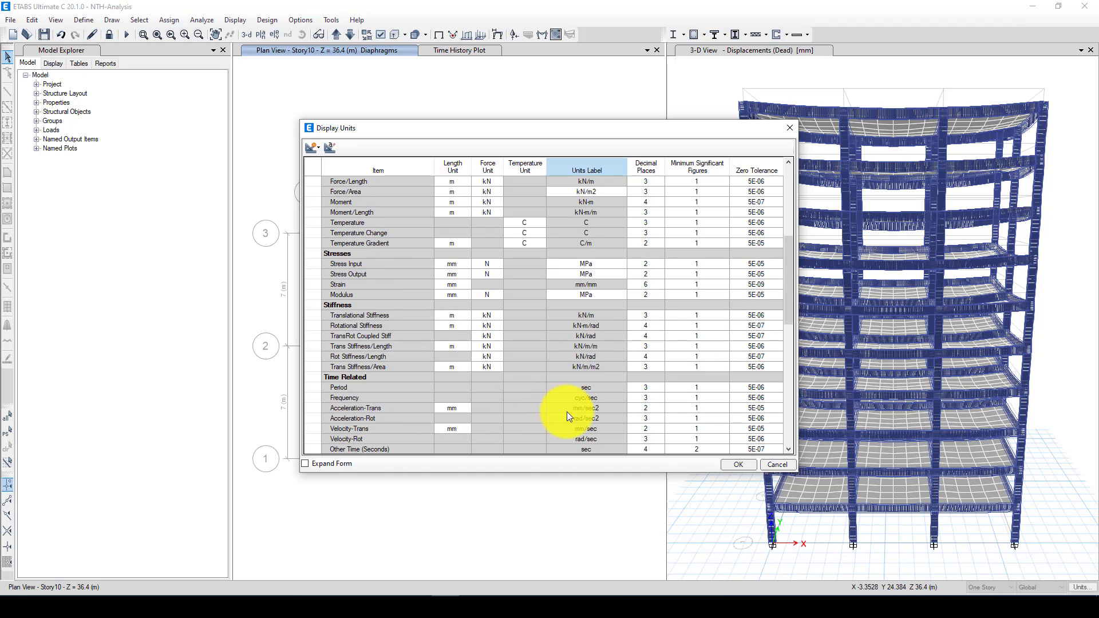
left_click(789, 128)
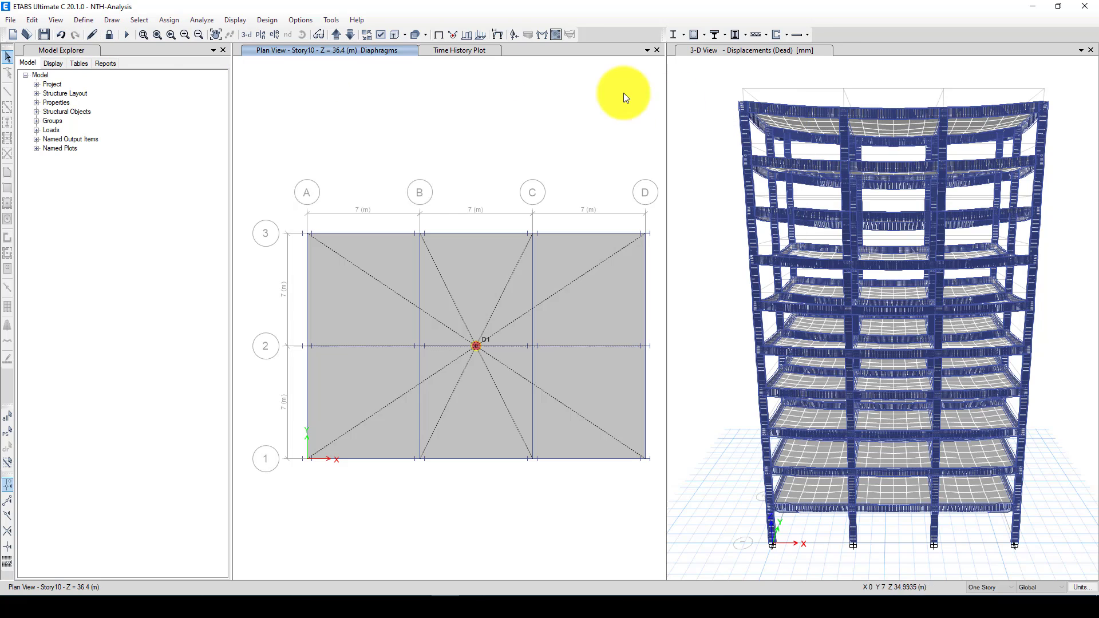
Unlock the analysed model for editing its load definitions.
left_click(84, 20)
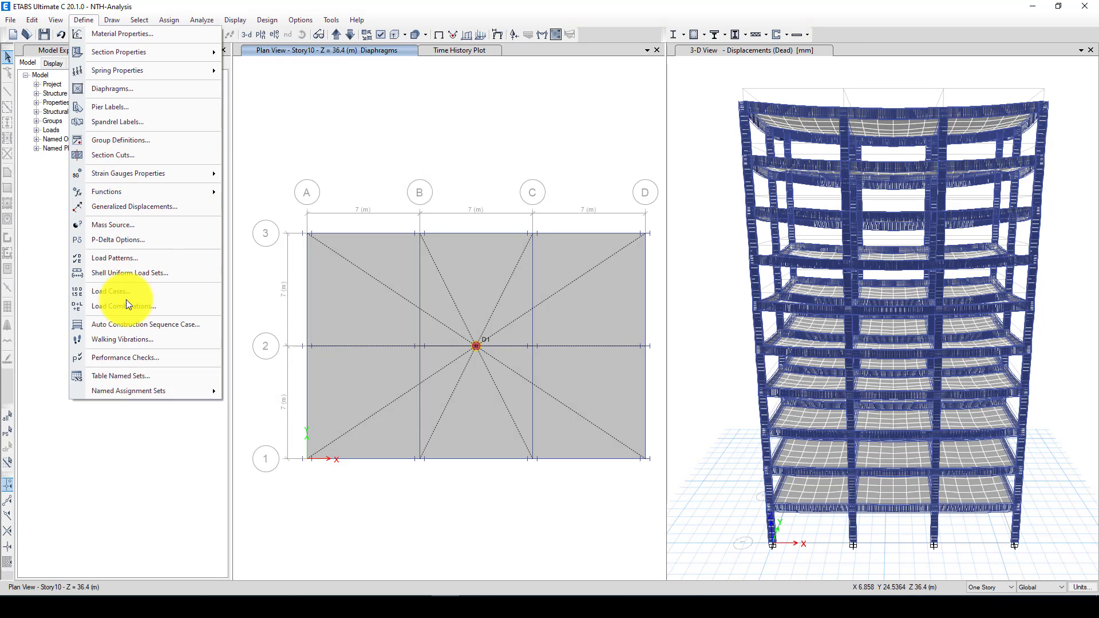
left_click(252, 68)
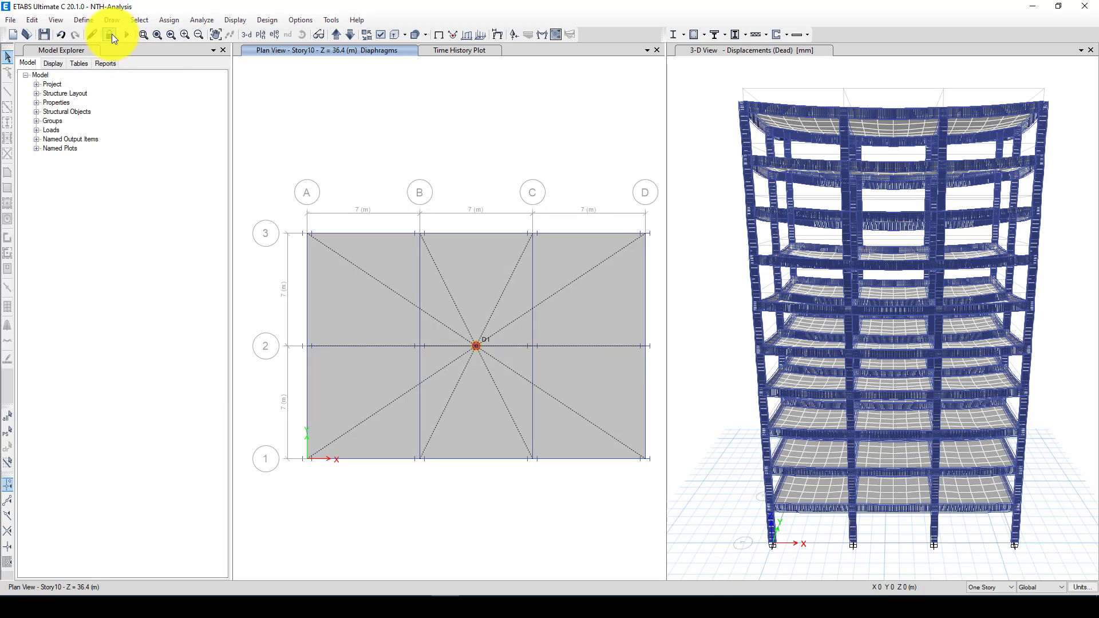
left_click(112, 33)
left_click(554, 345)
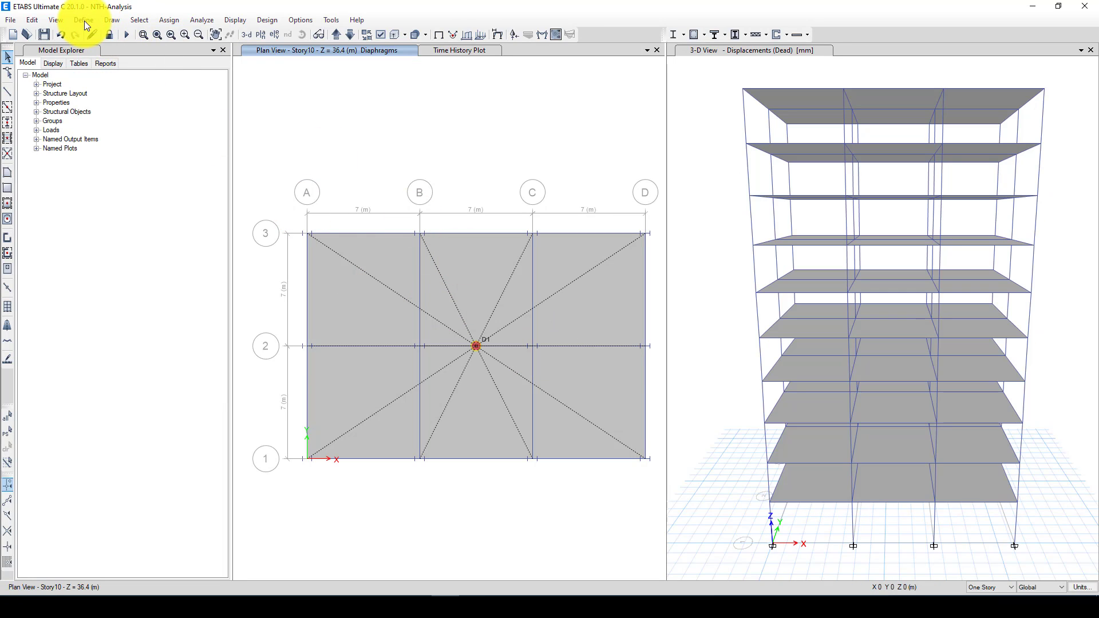
Set the scale factors of the U1 NEWHALL-1 and U2 NEWHALL-2 accelerations to 10 in the No-Time-history load case and accept.
left_click(78, 20)
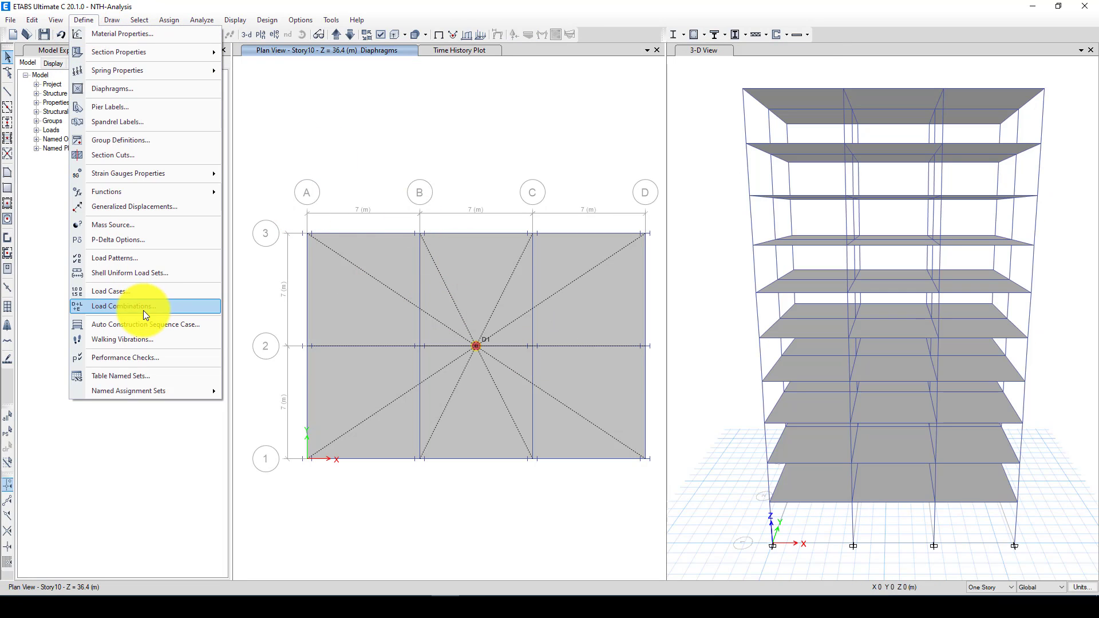
left_click(143, 291)
left_click(561, 295)
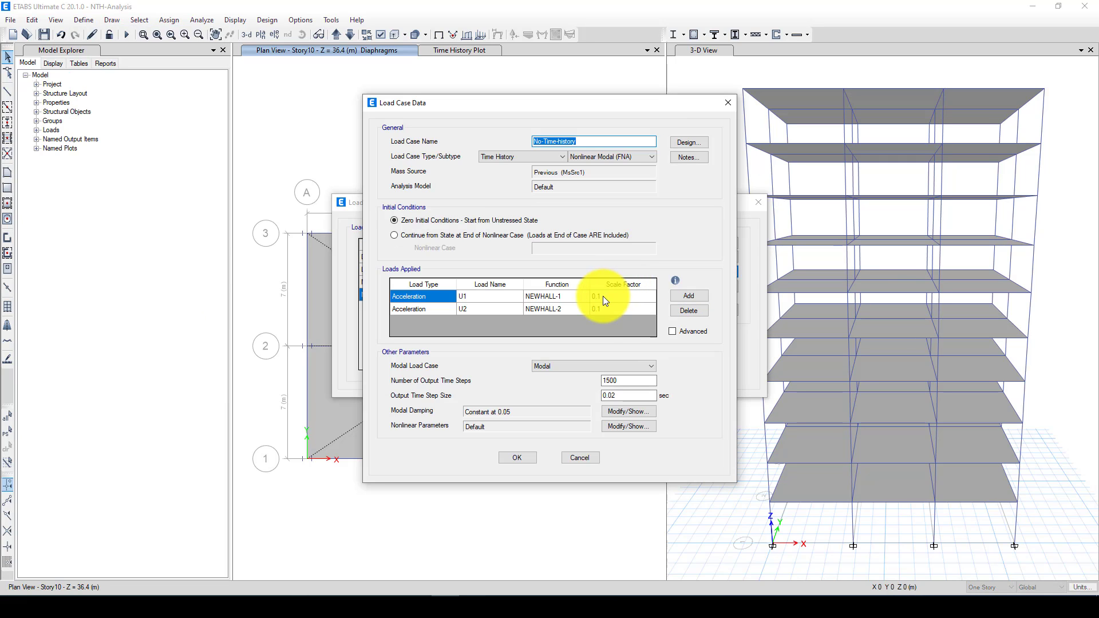
left_click(606, 297)
type("10")
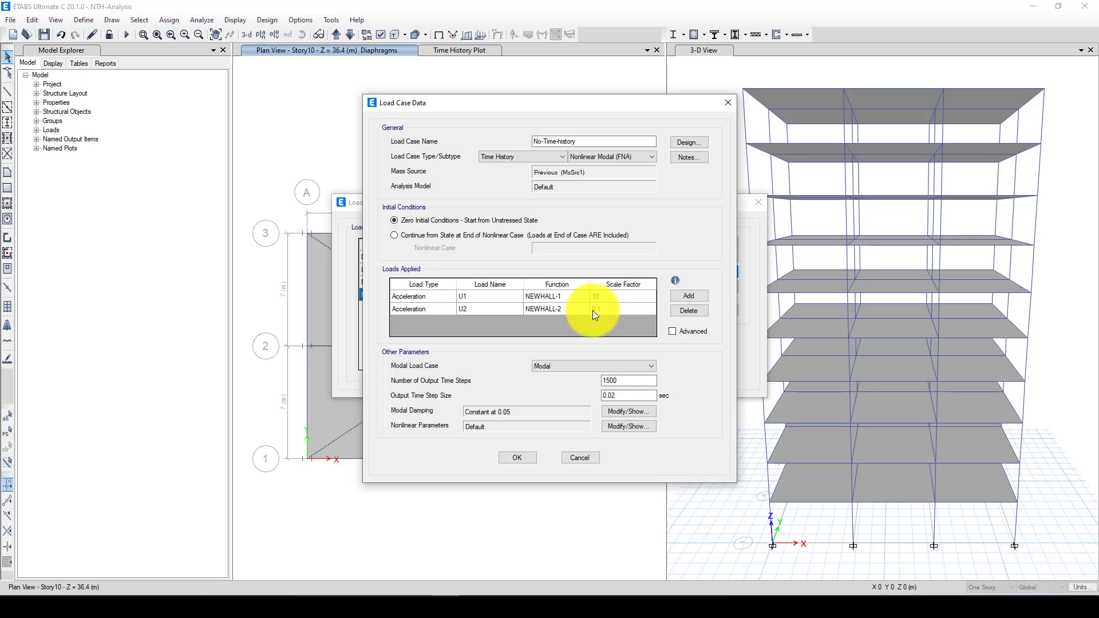
left_click(605, 309)
type("10")
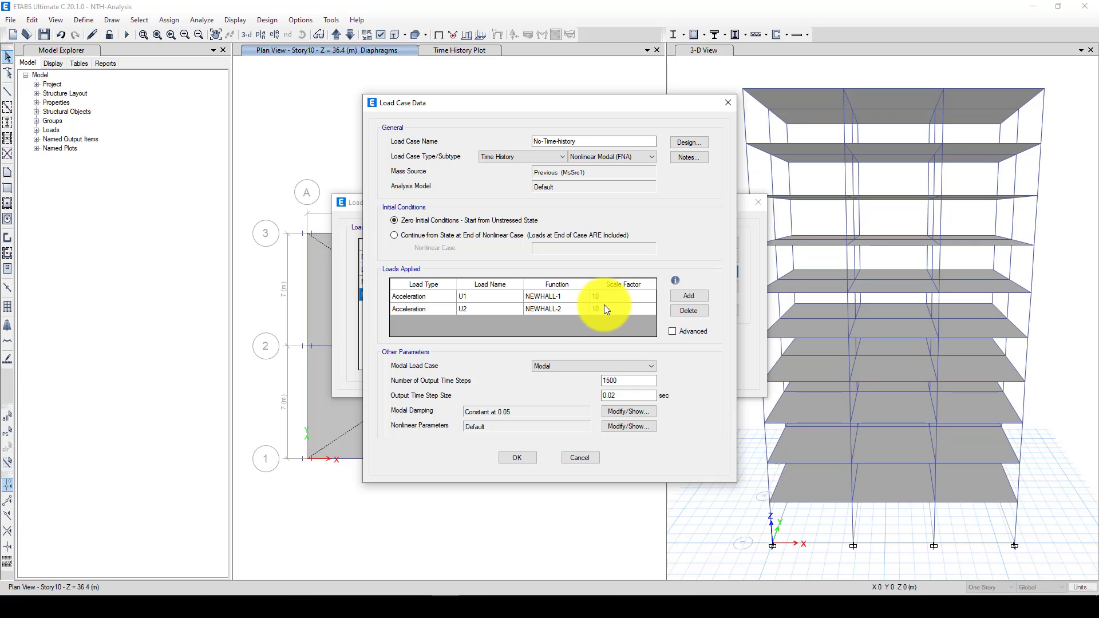
left_click(527, 458)
left_click(686, 346)
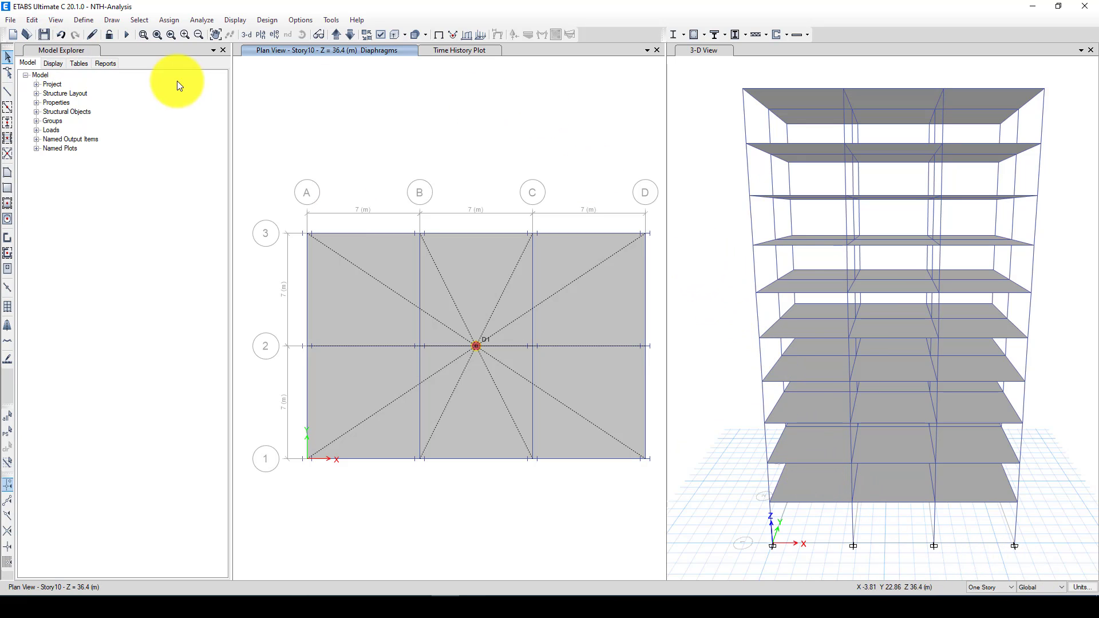
Rerun the analysis, dismiss its messages, and check the Base FX time-history plot of the No-Time-history case.
left_click(125, 35)
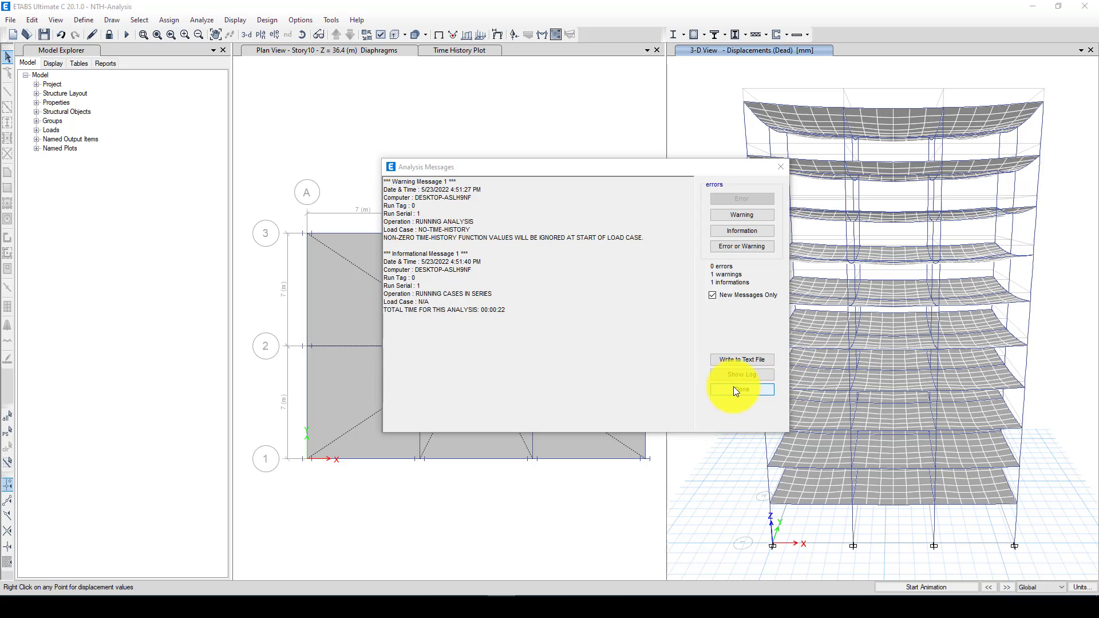
left_click(724, 399)
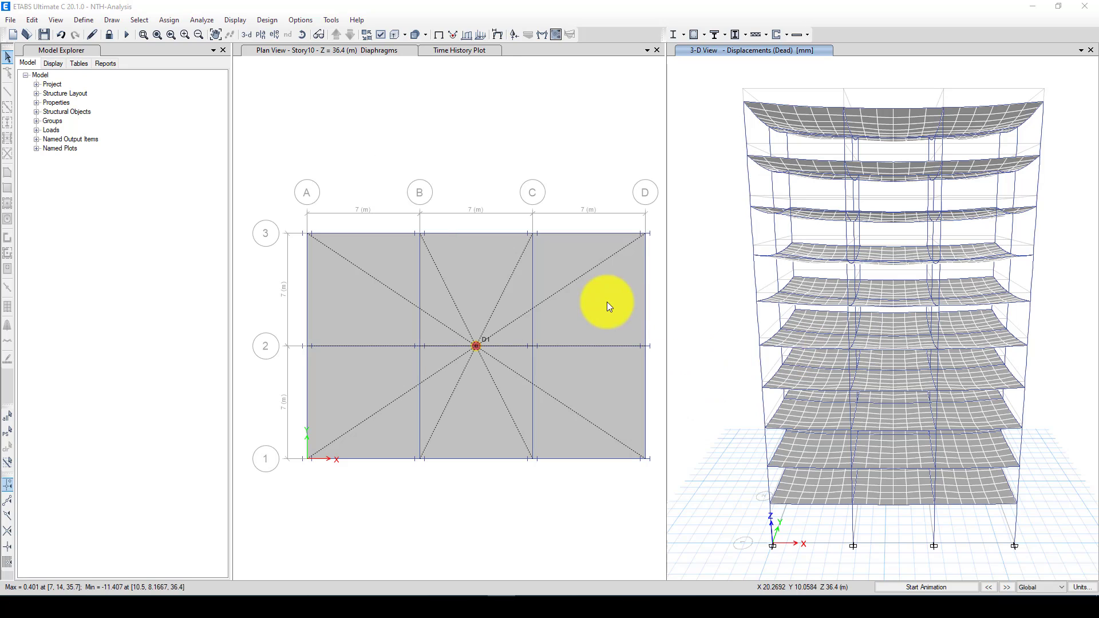
left_click(236, 20)
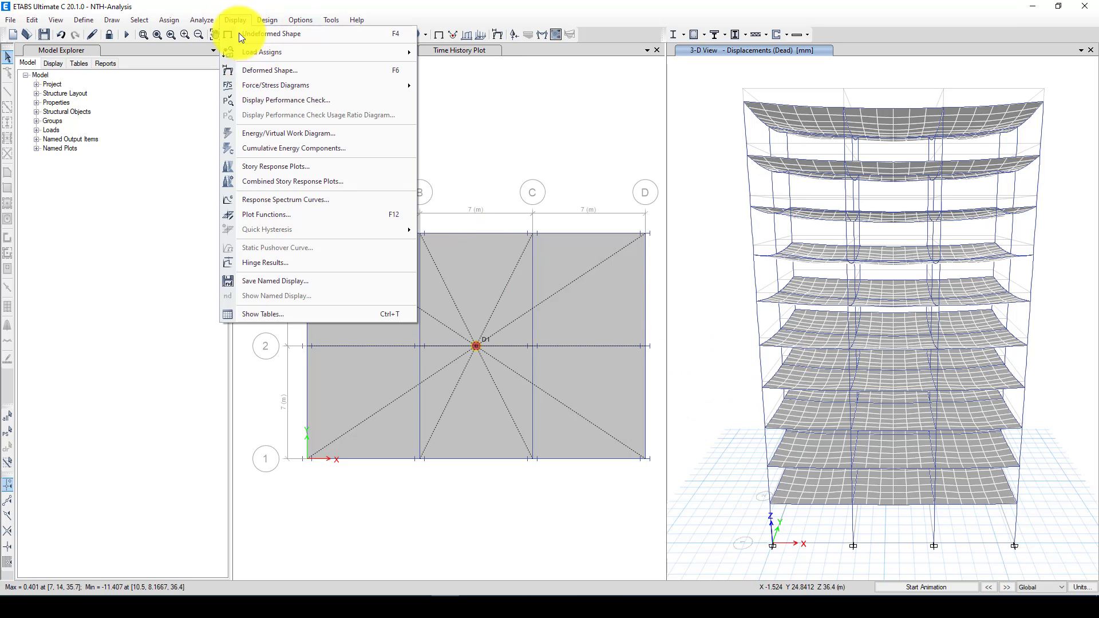
left_click(275, 214)
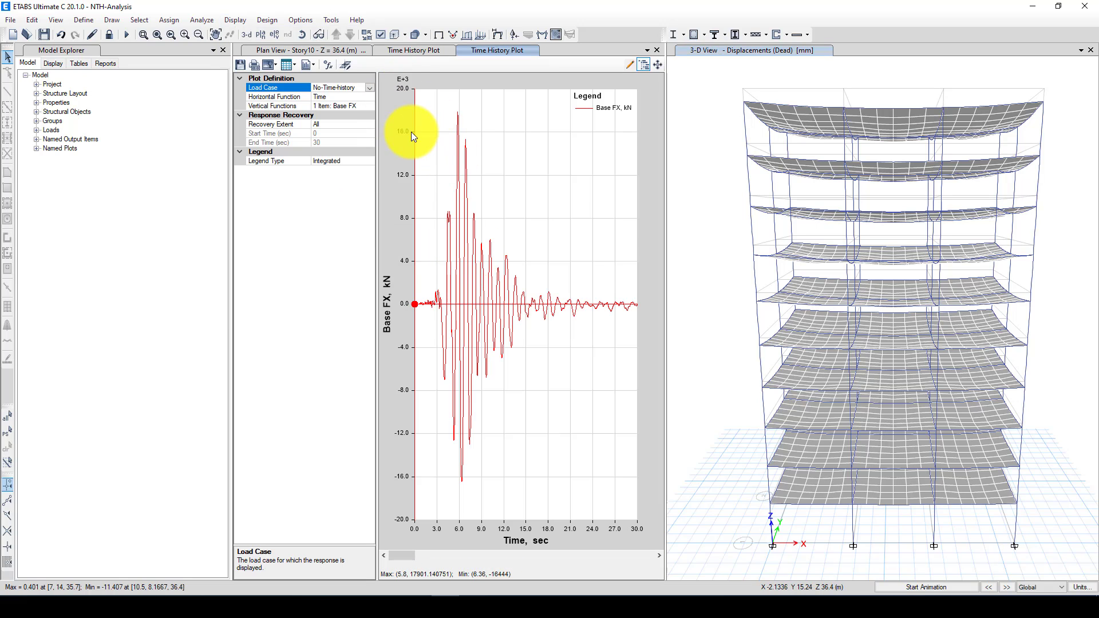
left_click(656, 51)
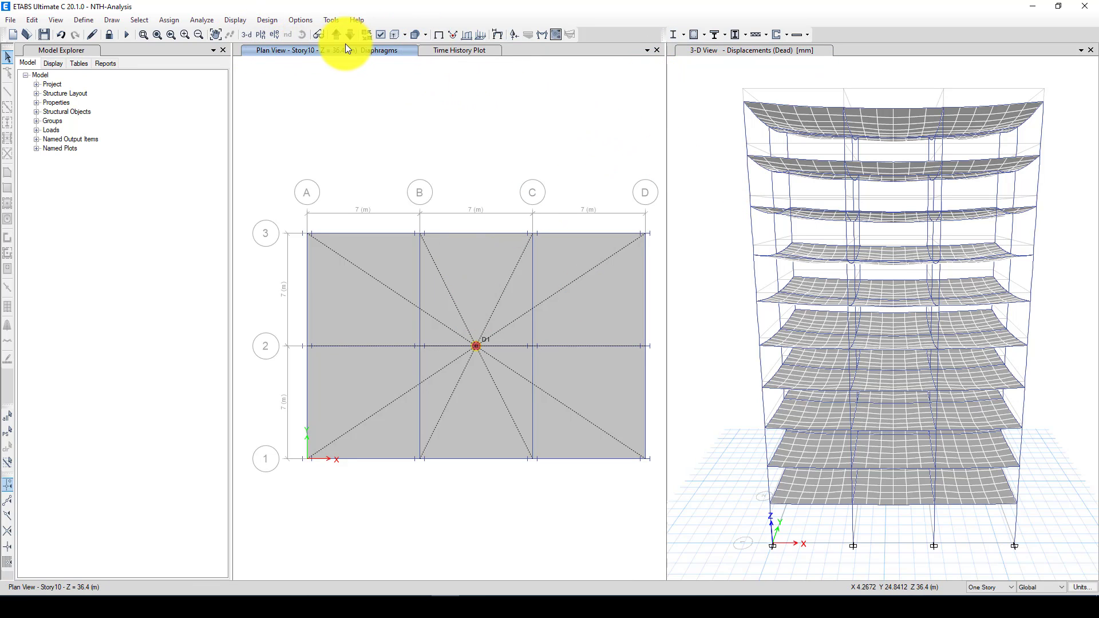
Switch the plan view to the elevation along grid line 1.
left_click(274, 35)
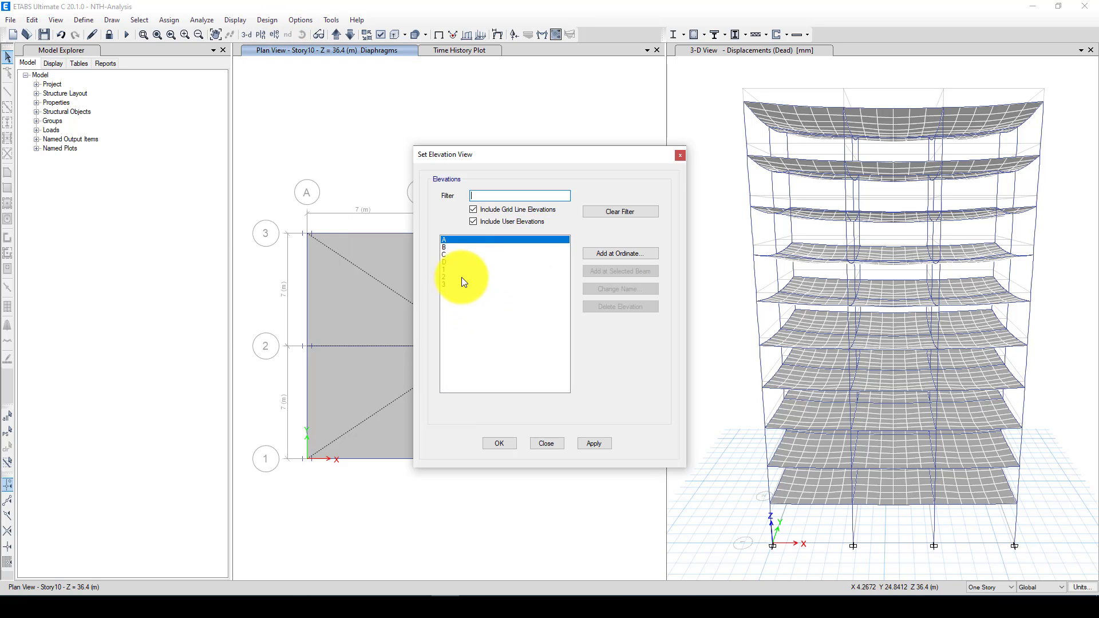
left_click(449, 270)
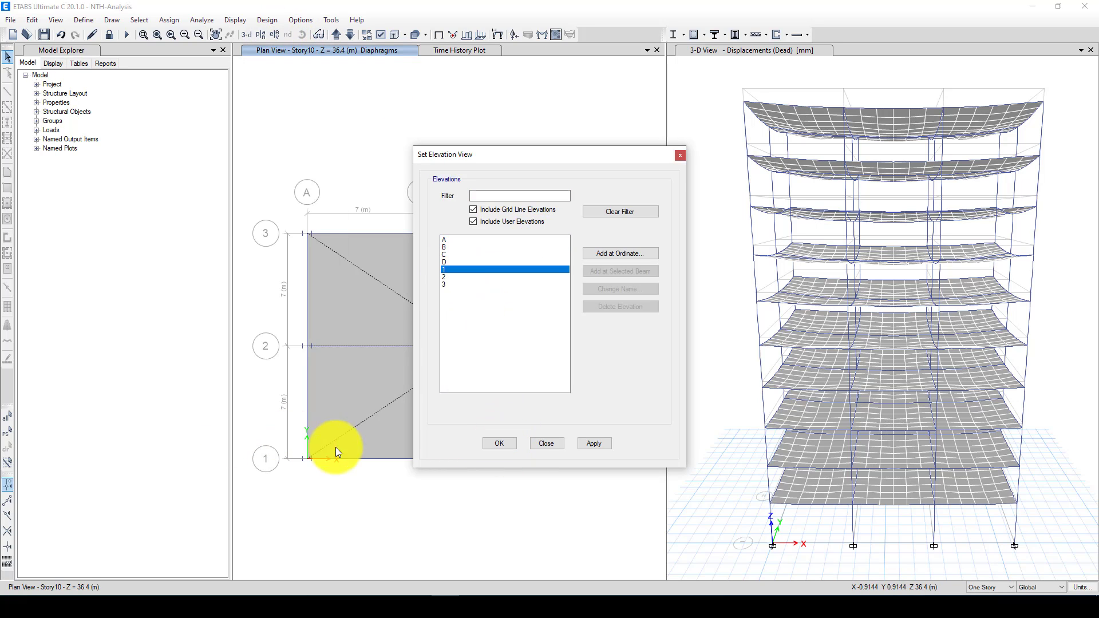
left_click(508, 445)
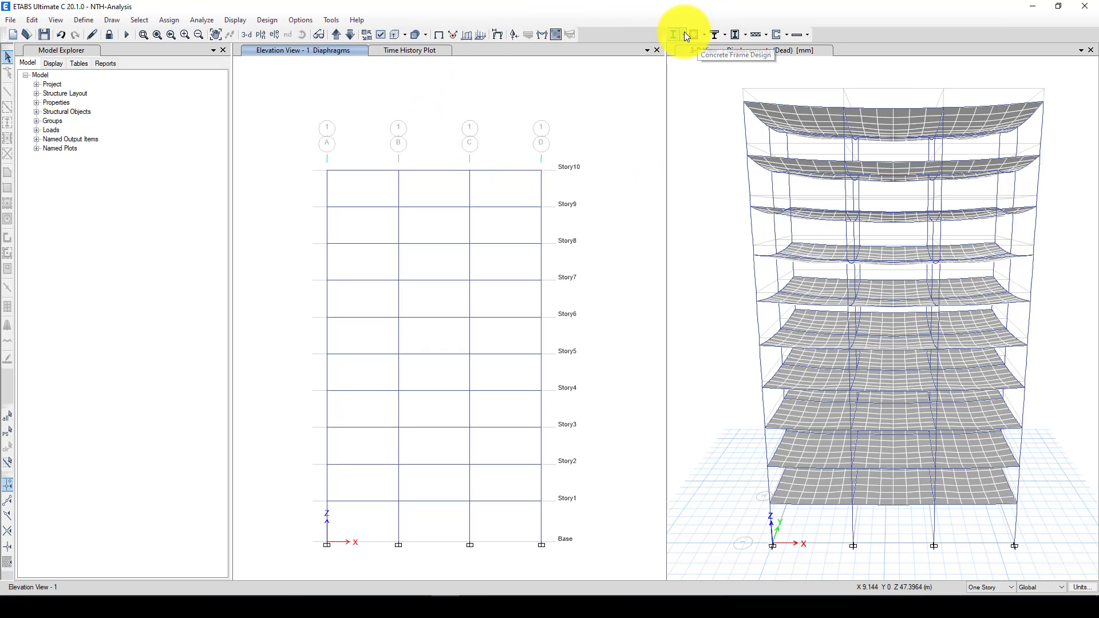
Display the No-Time-history deformed shape on elevation 1 for the Max envelope, with Displacement UX contours drawn on objects.
left_click(497, 34)
left_click(500, 147)
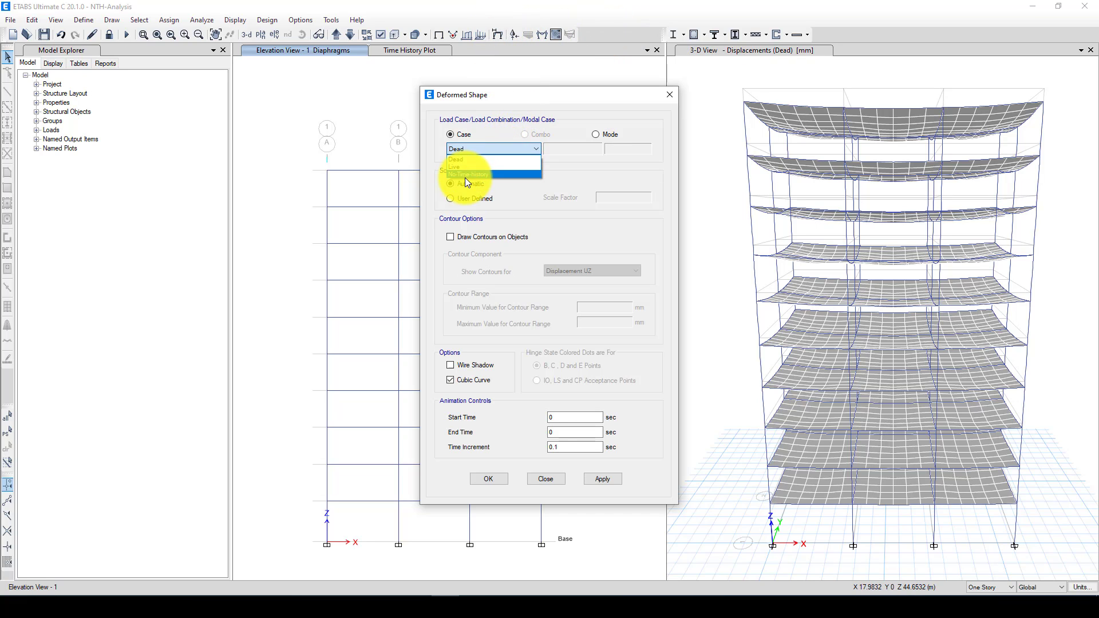
left_click(468, 173)
left_click(574, 149)
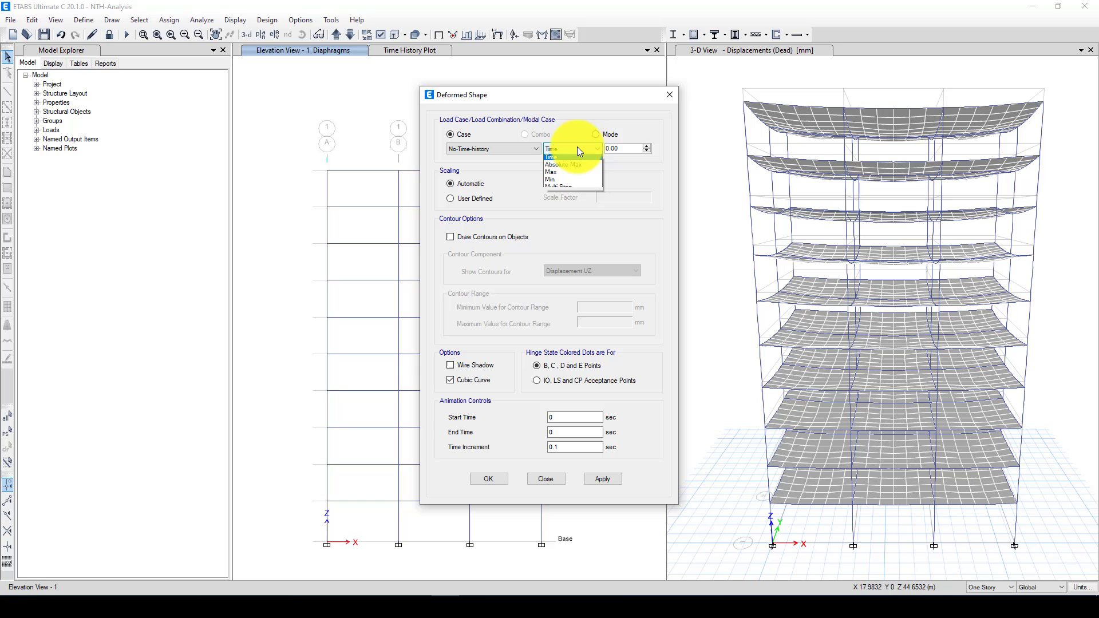
left_click(564, 176)
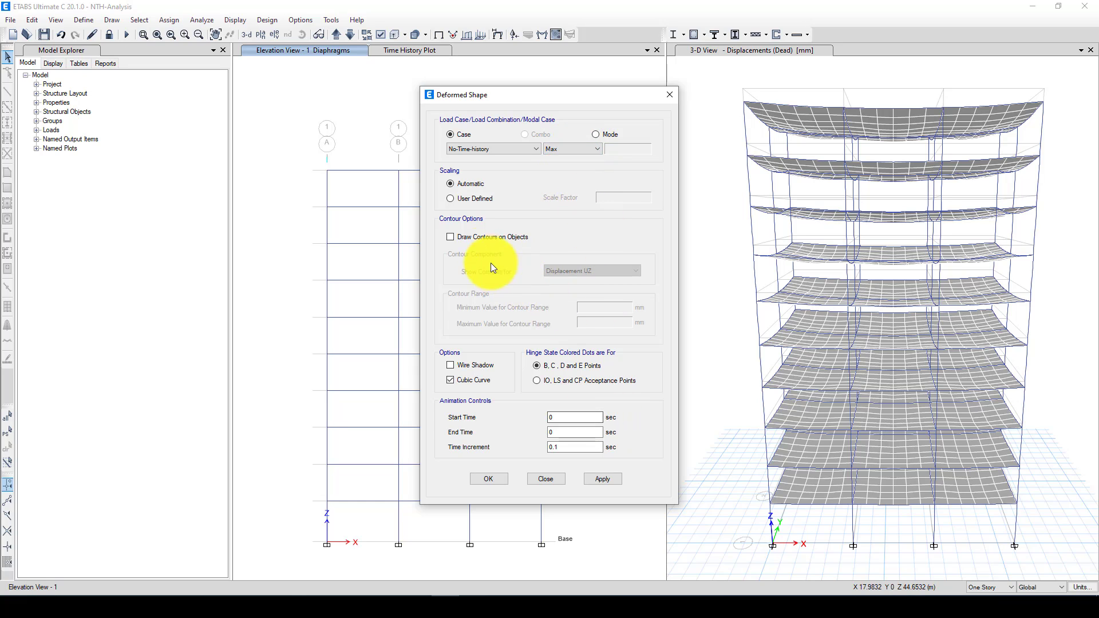
left_click(487, 237)
left_click(579, 271)
left_click(579, 281)
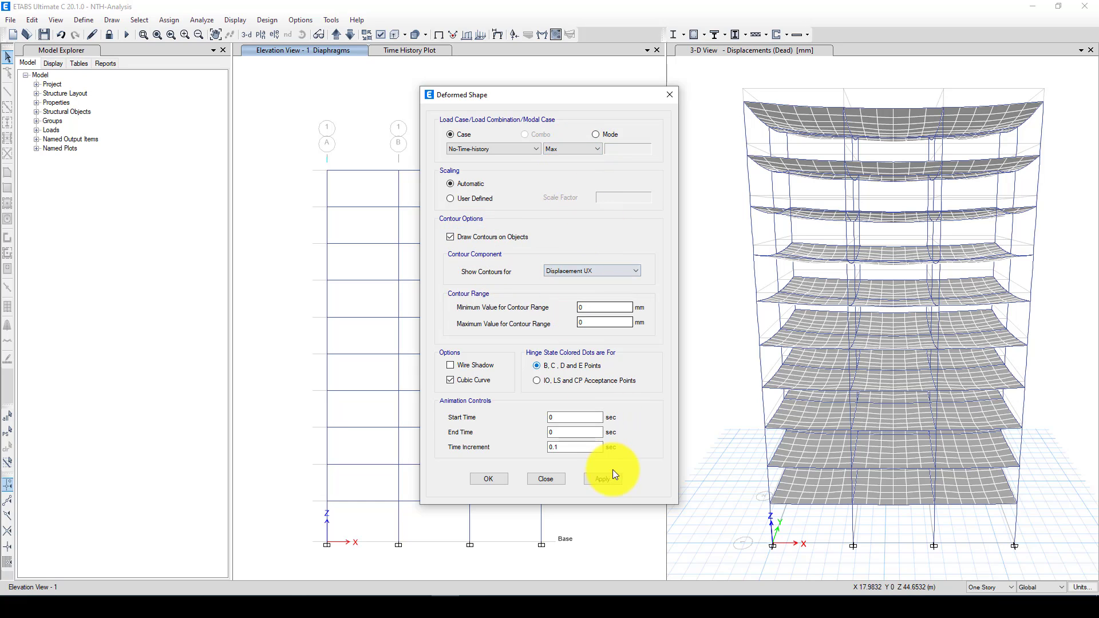
left_click(601, 479)
left_click(486, 479)
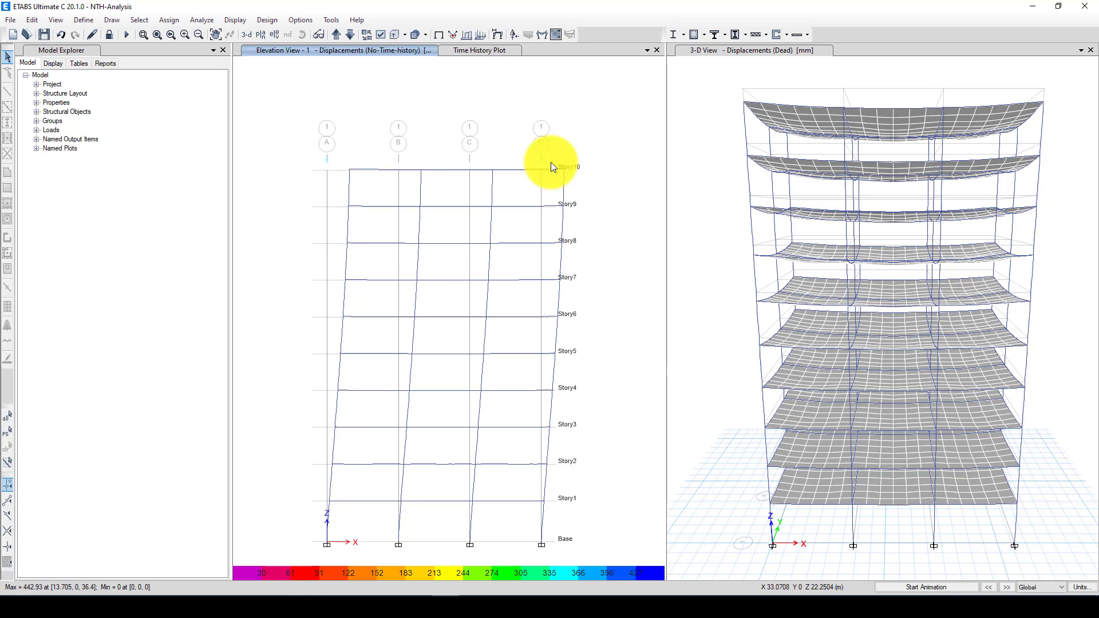
Change the elevation's No-Time-history deformed shape from the Max envelope to Absolute Max.
left_click(501, 34)
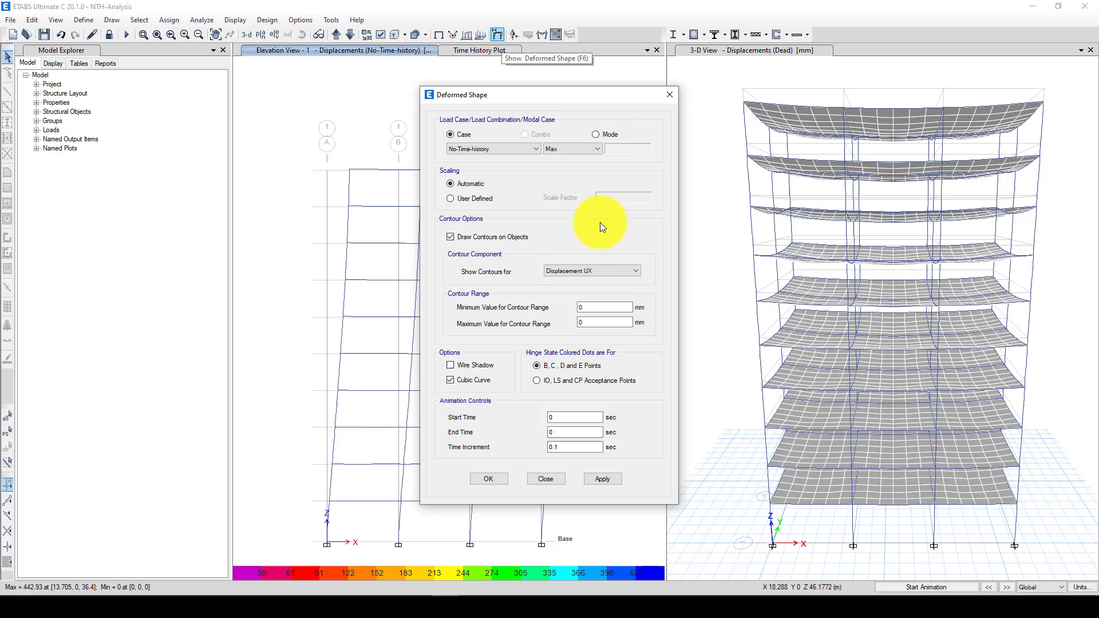
left_click(599, 149)
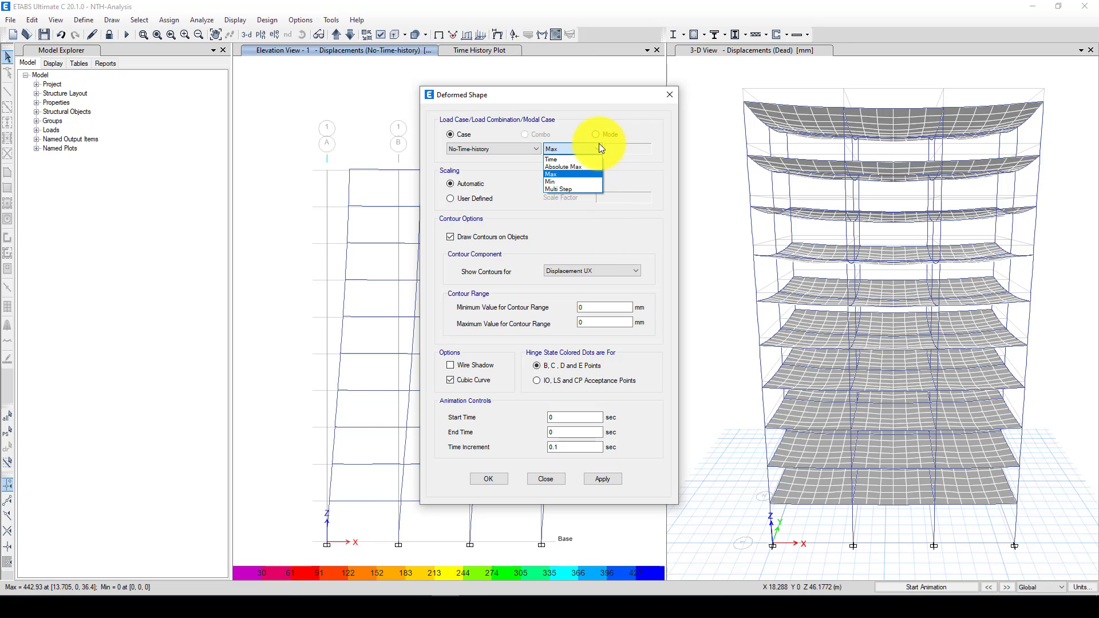
left_click(580, 166)
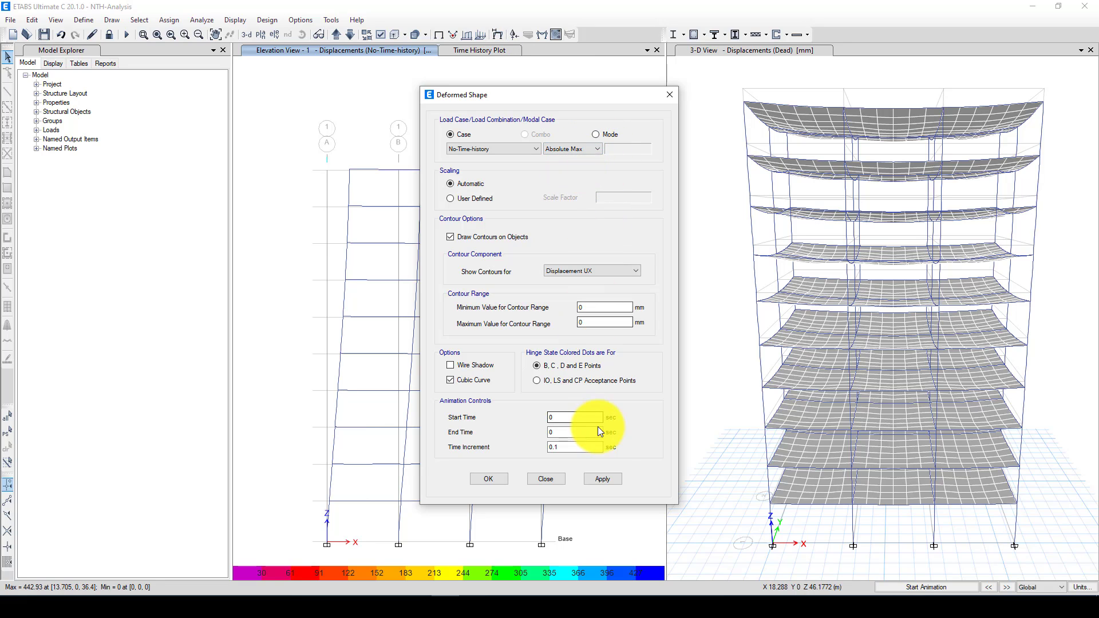
left_click(603, 479)
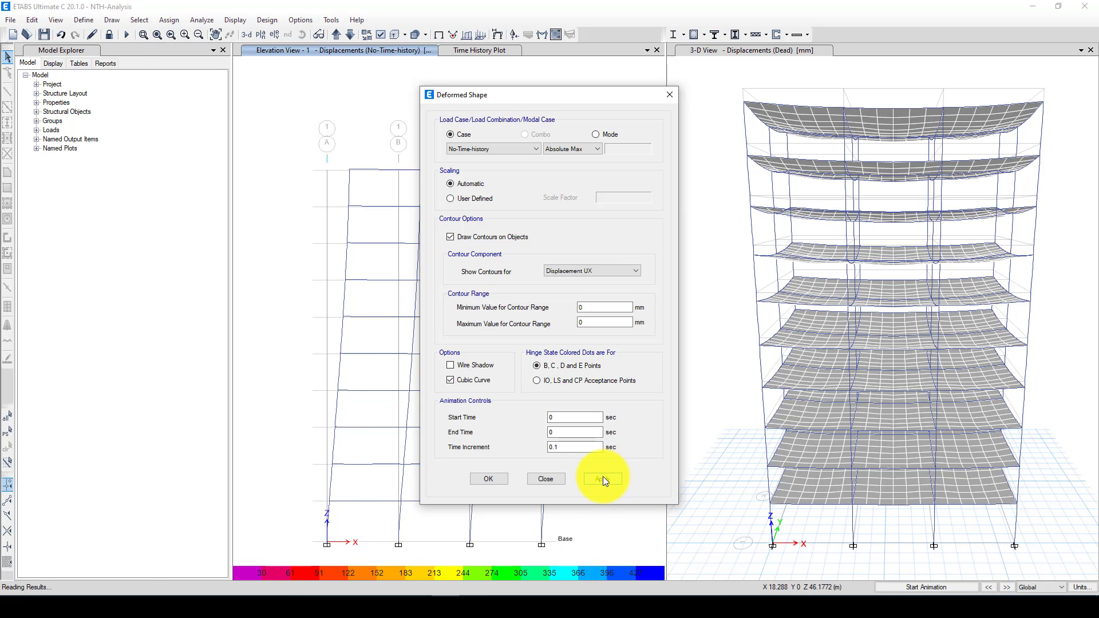
left_click(493, 478)
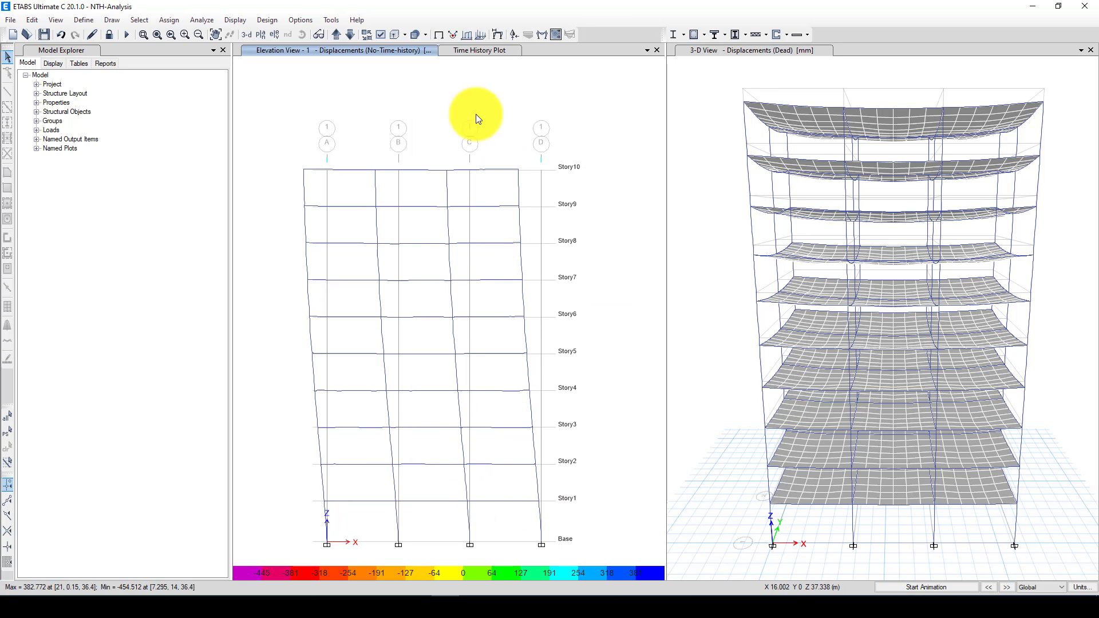
Show the Absolute Max displacements in the default 3-D view and examine the deformed stories and Story1 joint displacements from several angles.
left_click(248, 34)
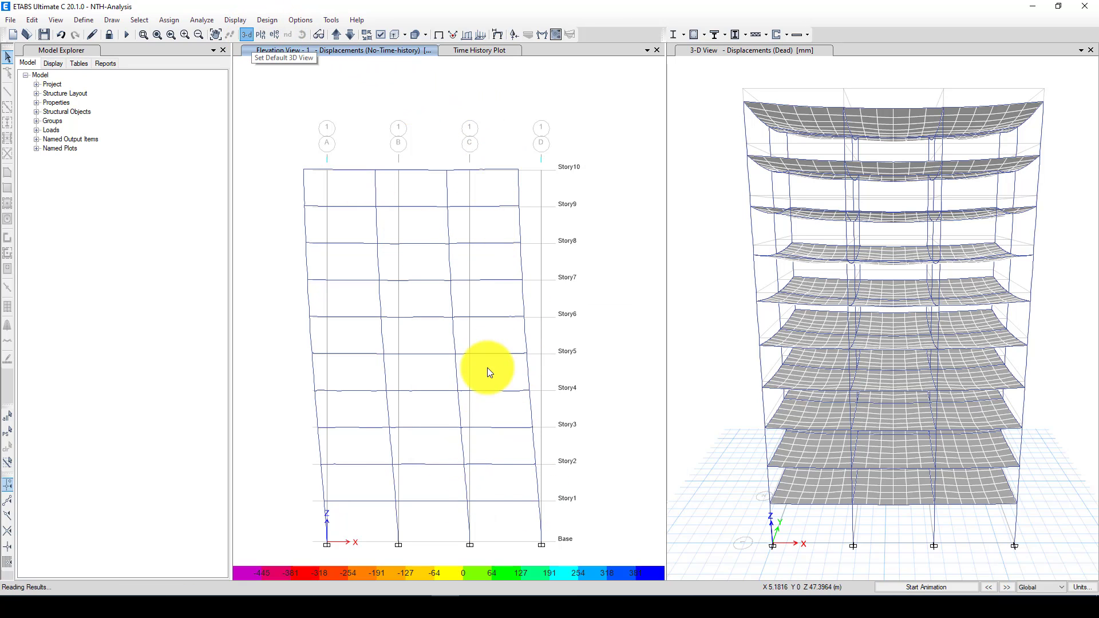
mouse_move(489, 410)
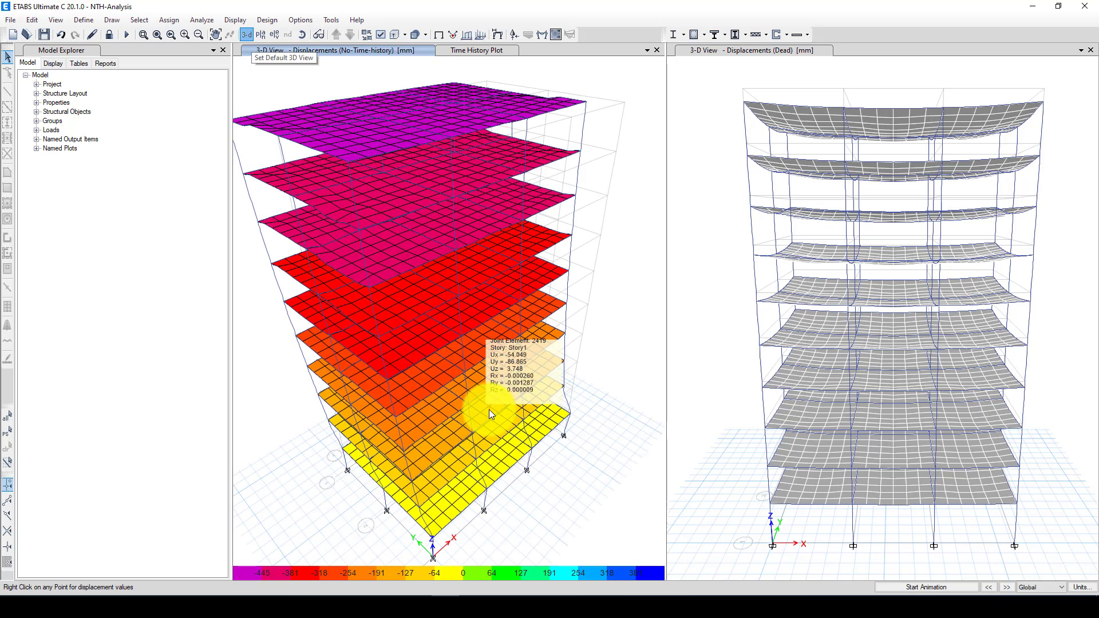
middle_click_drag(482, 390, 490, 363, "shift")
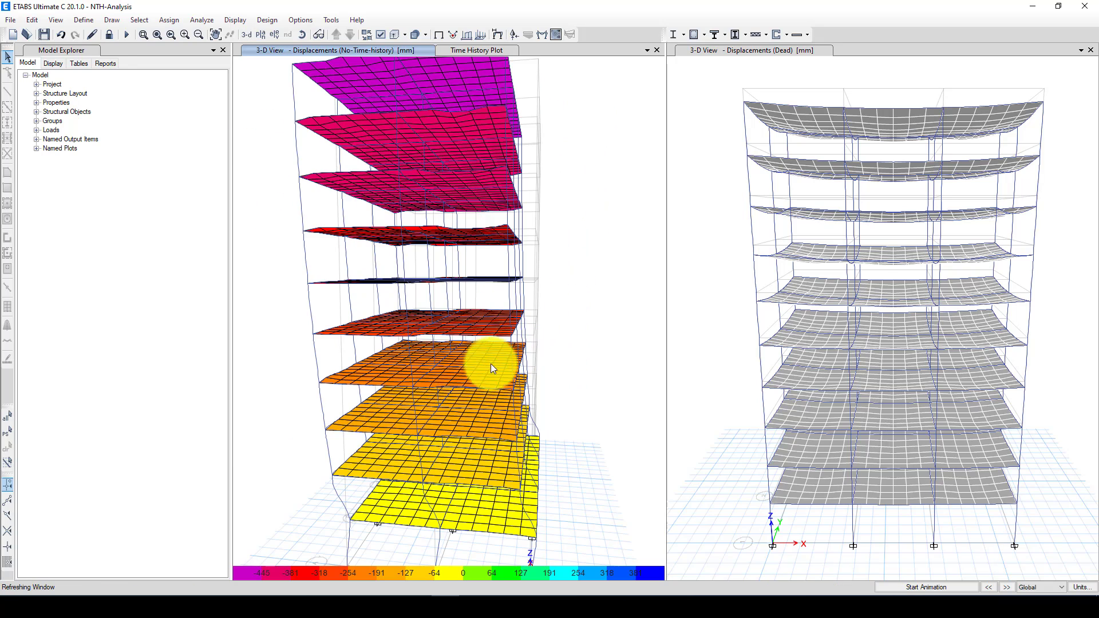
middle_click_drag(431, 410, 456, 362, "shift")
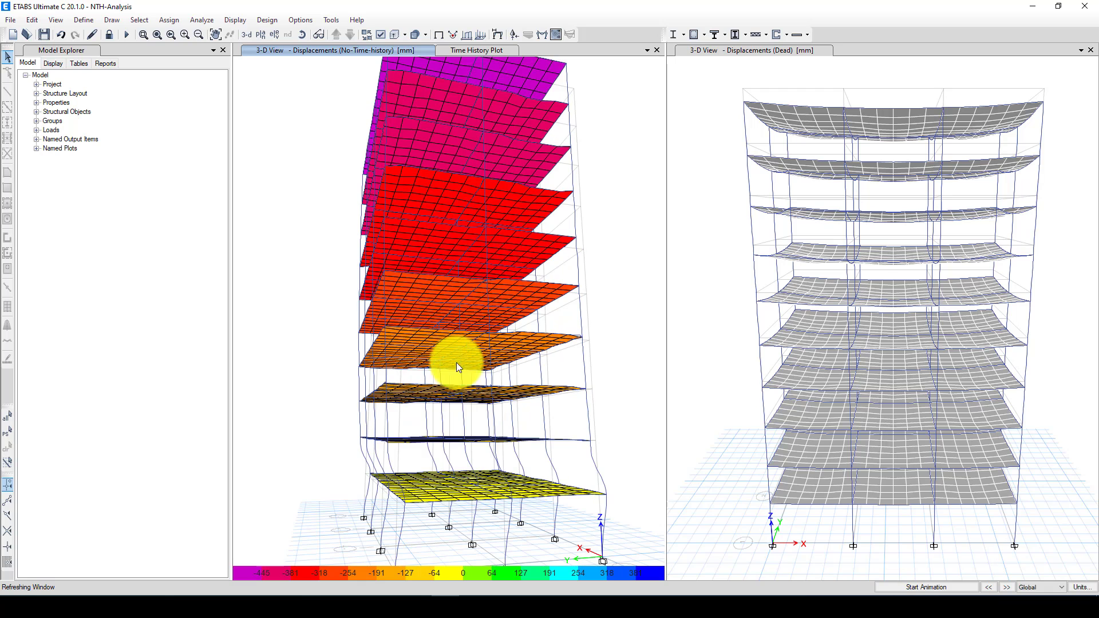
scroll(458, 368, "down", 4)
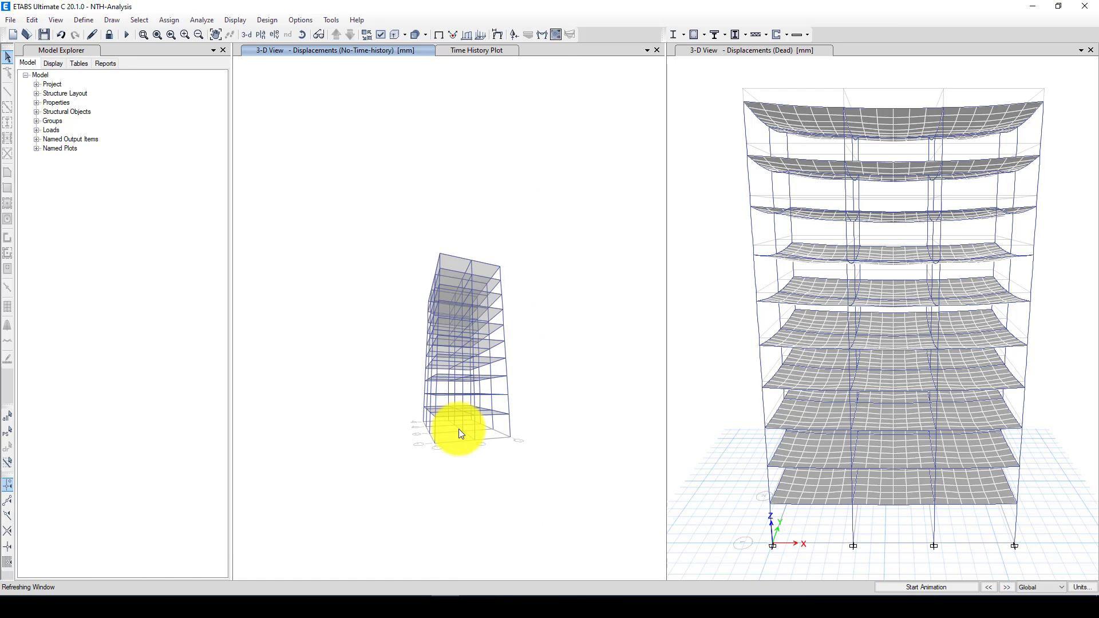
scroll(466, 431, "up", 5)
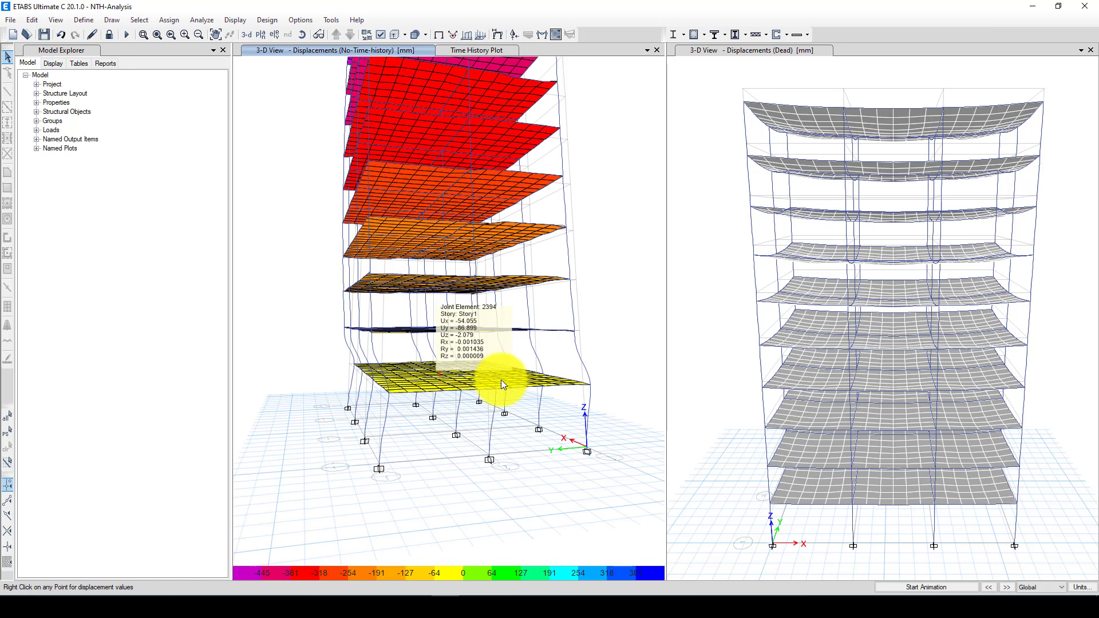
middle_click_drag(502, 380, 537, 389, "shift")
middle_click_drag(453, 338, 518, 368, "shift")
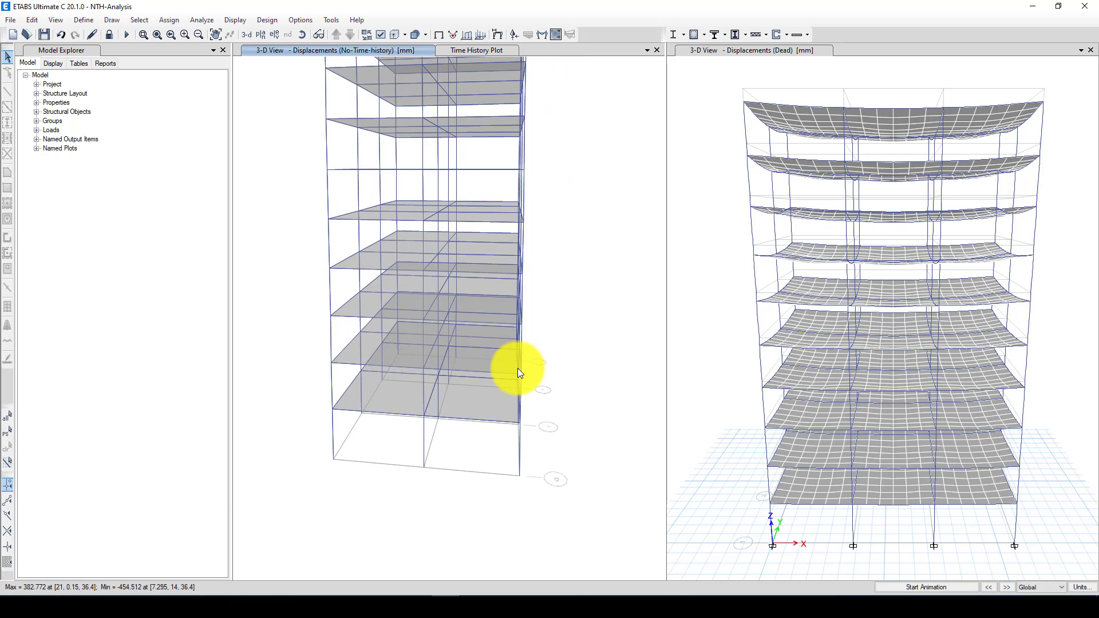
scroll(498, 390, "down", 3)
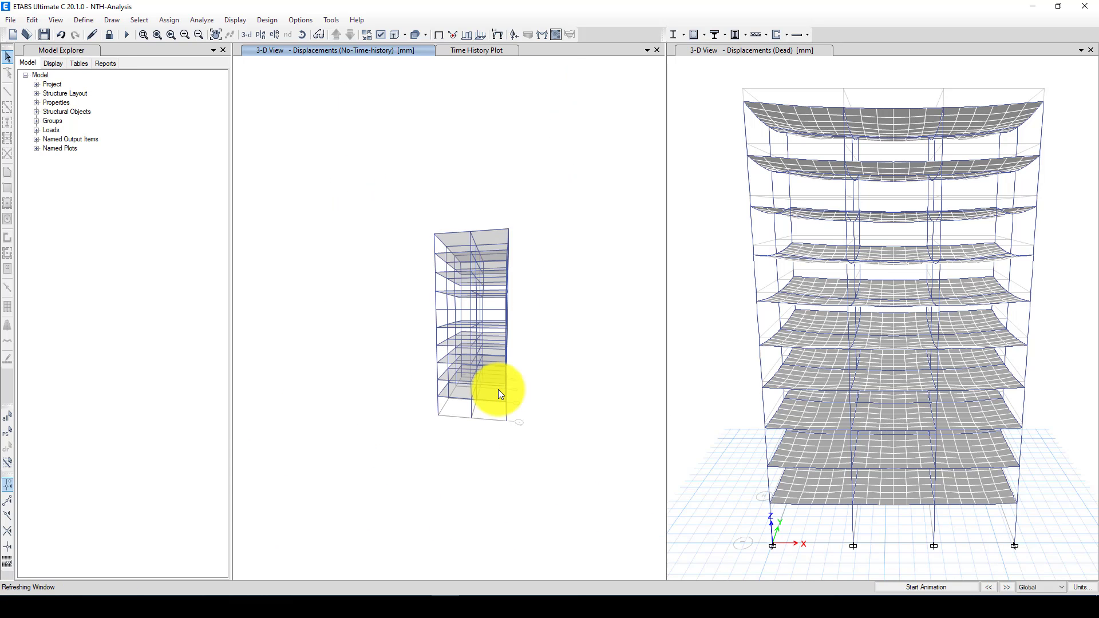
scroll(496, 375, "up", 3)
mouse_move(464, 292)
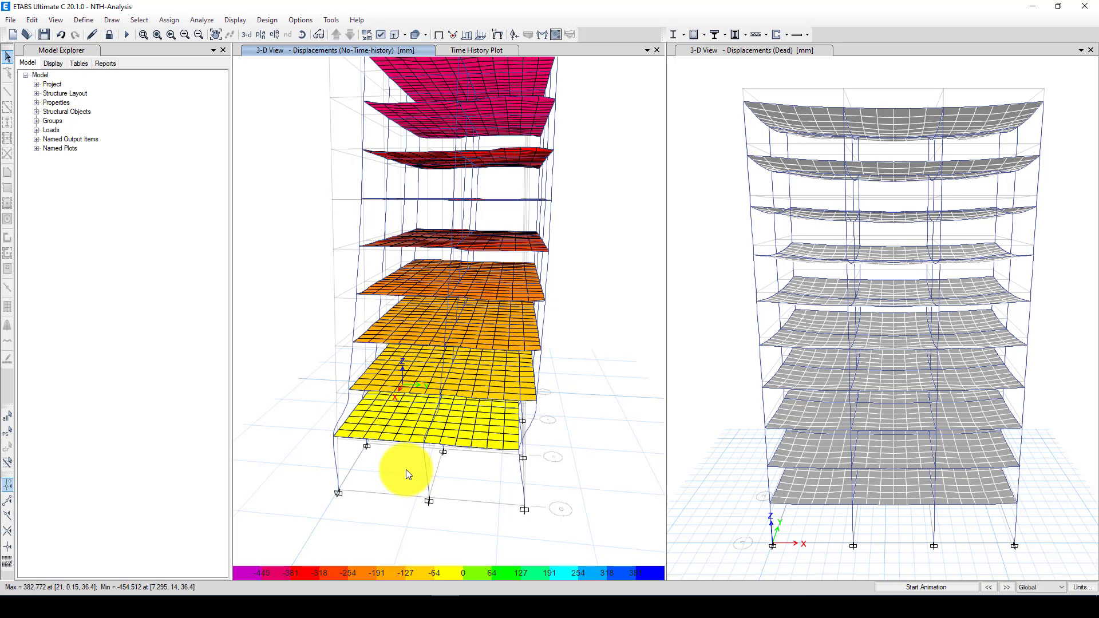
mouse_move(520, 443)
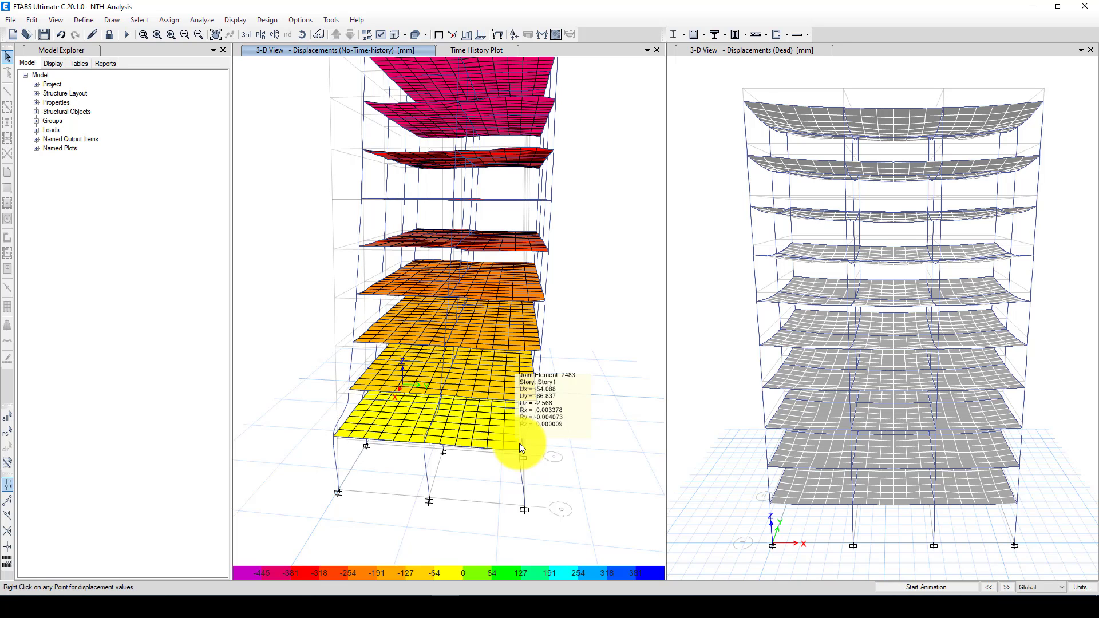
Unlock the model and set the U1 NEWHALL-1 and U2 NEWHALL-2 scale factors in the No-Time-history load case to 100.
left_click(108, 35)
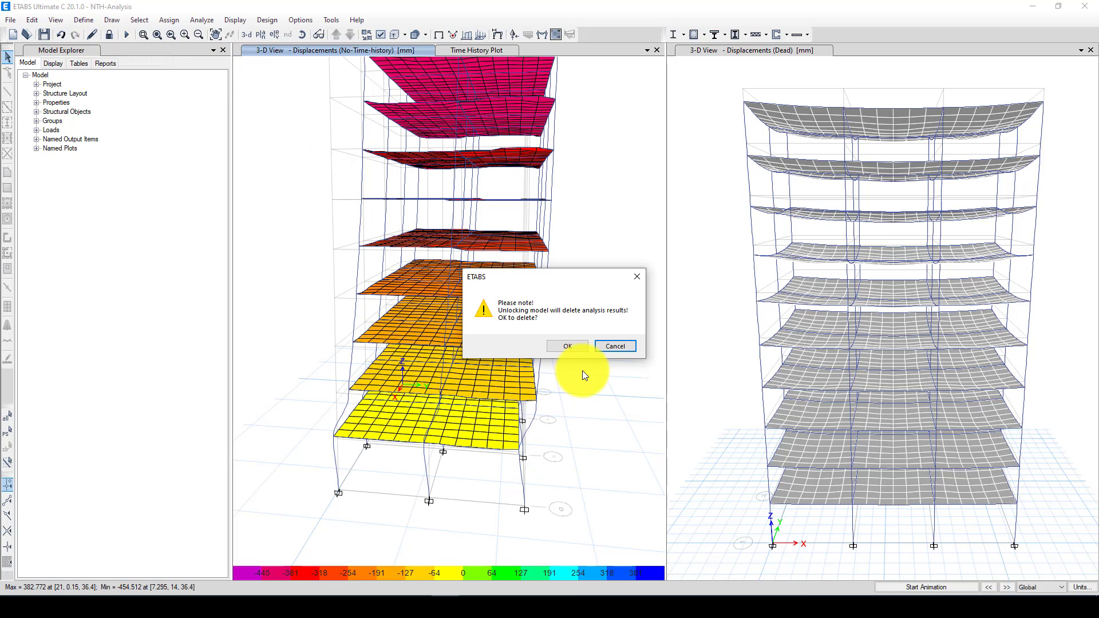
left_click(573, 345)
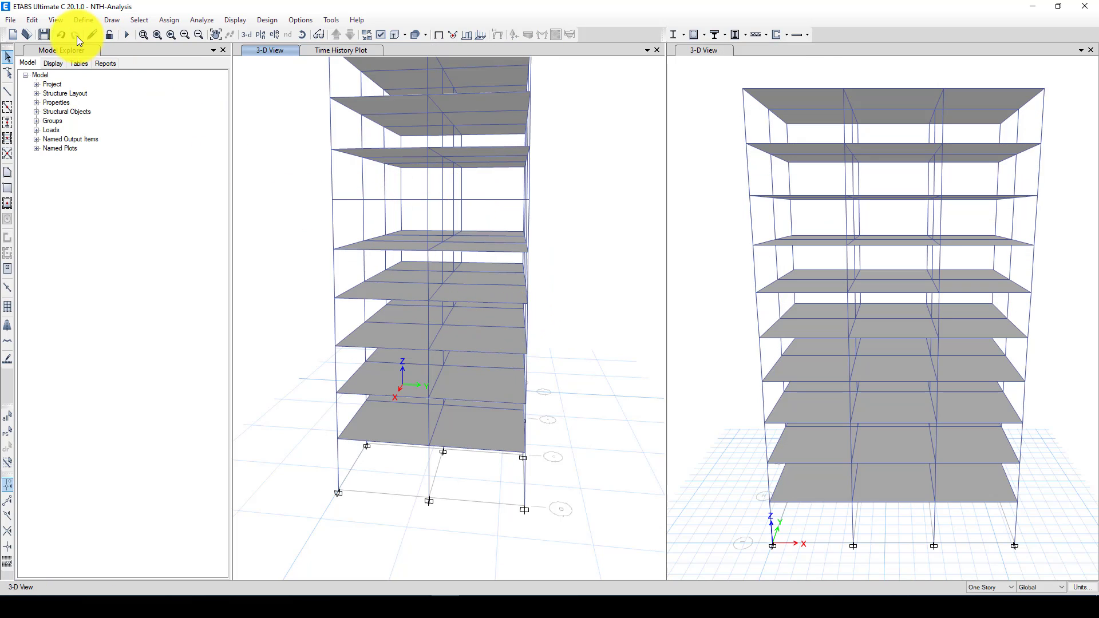
left_click(76, 20)
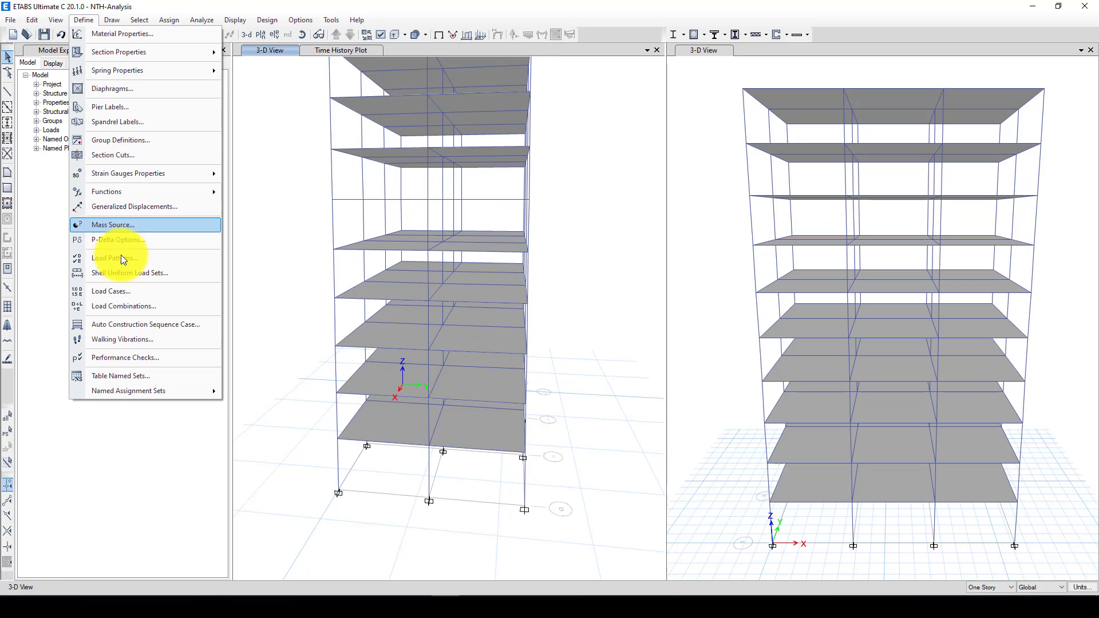
left_click(140, 292)
left_click(559, 296)
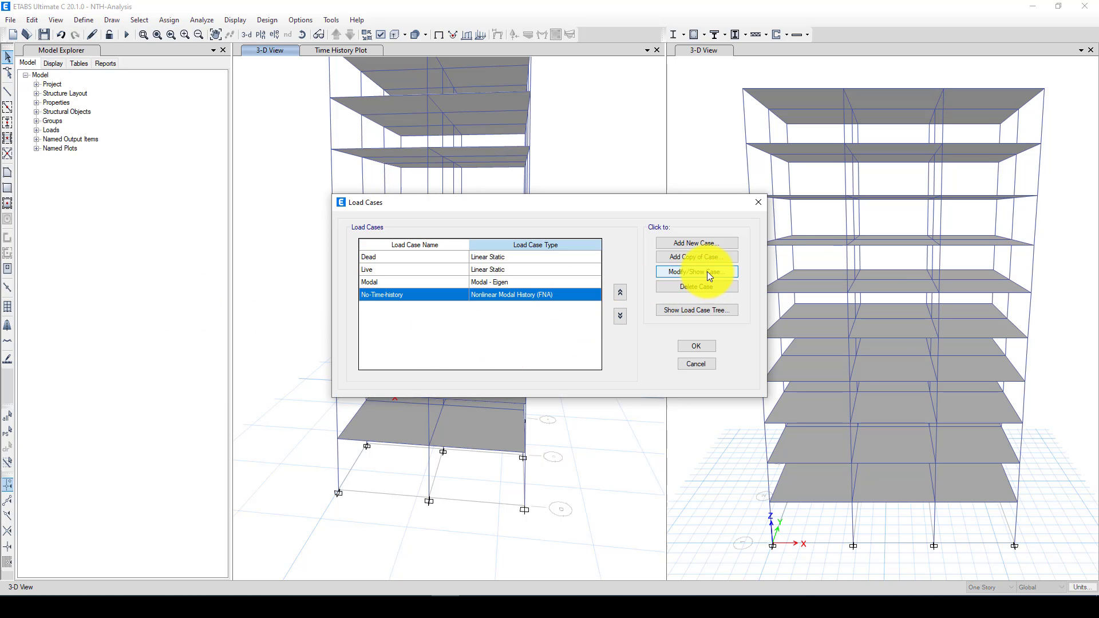
left_click(611, 296)
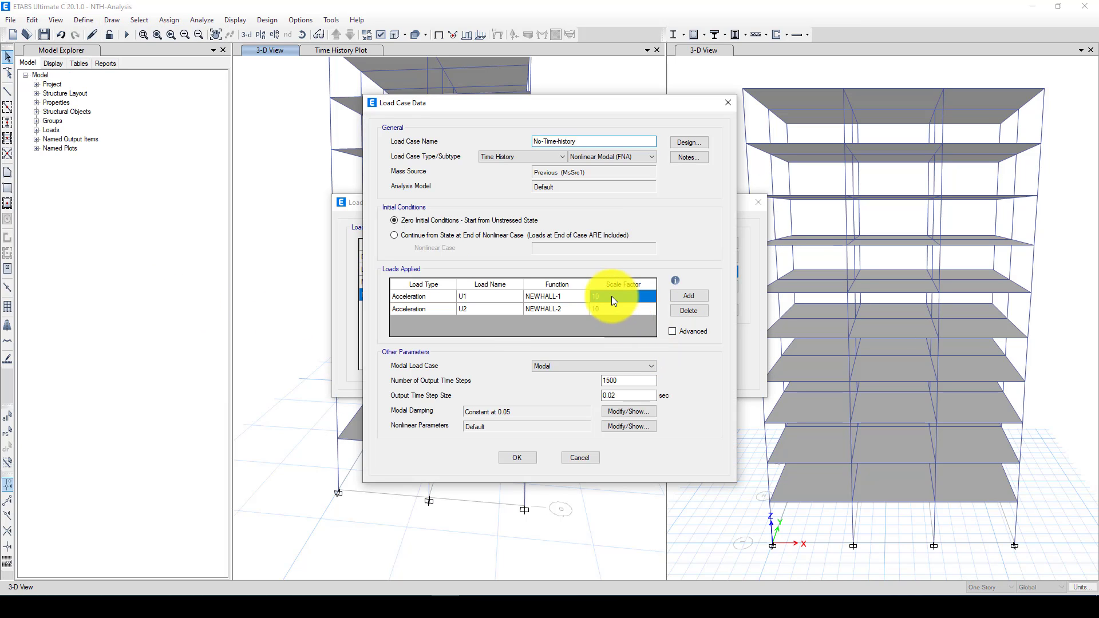
type("100")
left_click(600, 308)
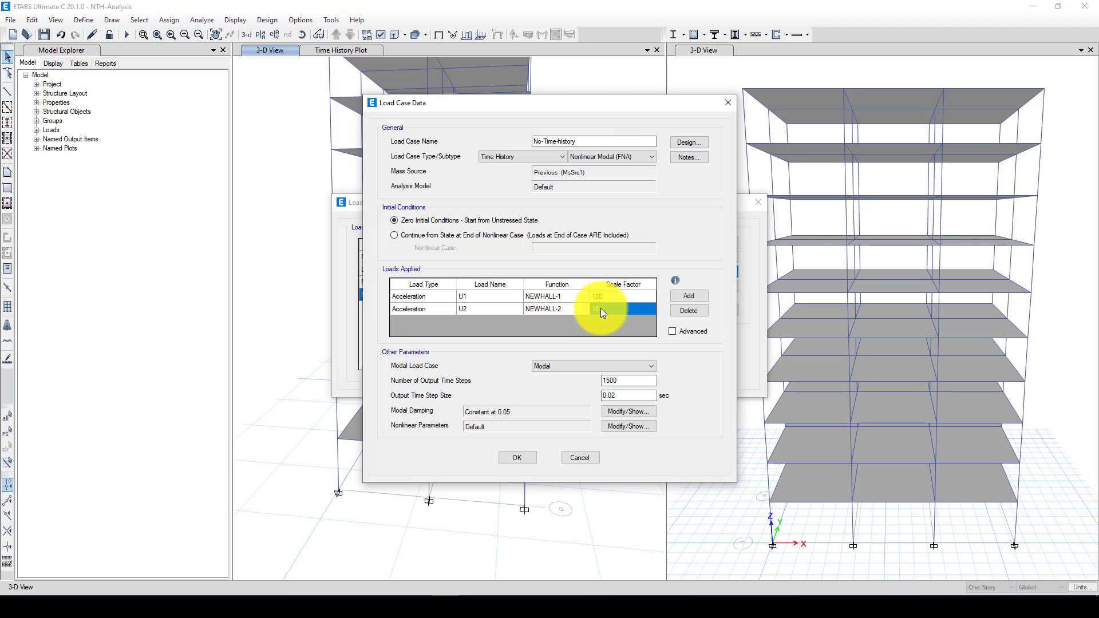
type("100")
left_click(510, 458)
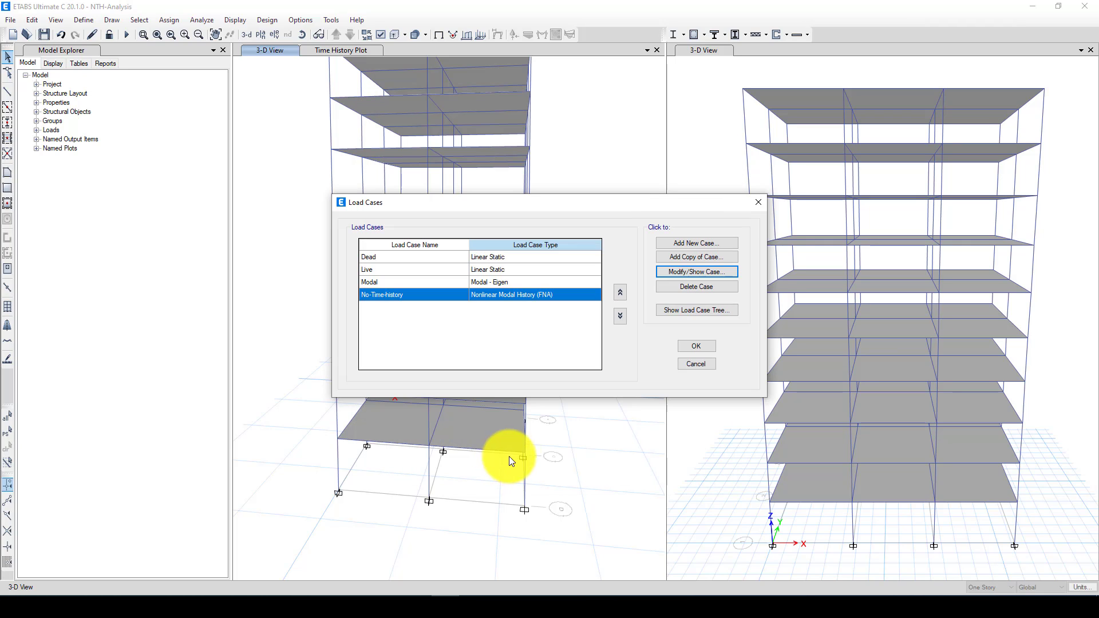
left_click(697, 345)
Rerun the analysis with the revised acceleration scale factors.
left_click(127, 35)
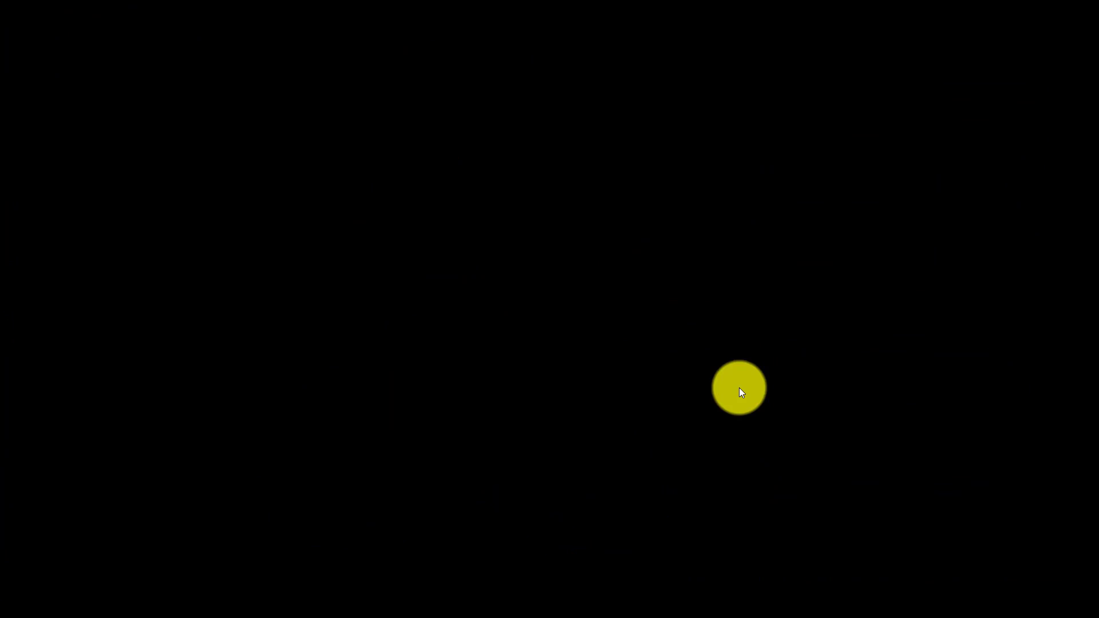
left_click(740, 390)
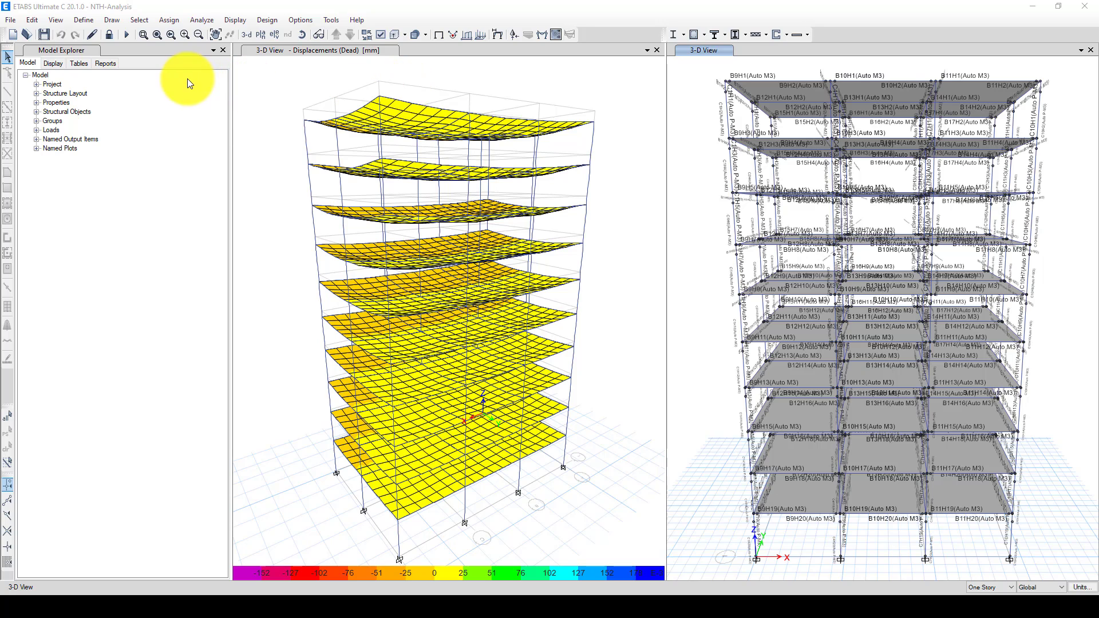
Display the No-Time-history Max deformed shape with Displacement UX contours and hinge colours for IO, LS and CP acceptance points in the 3-D view.
left_click(622, 94)
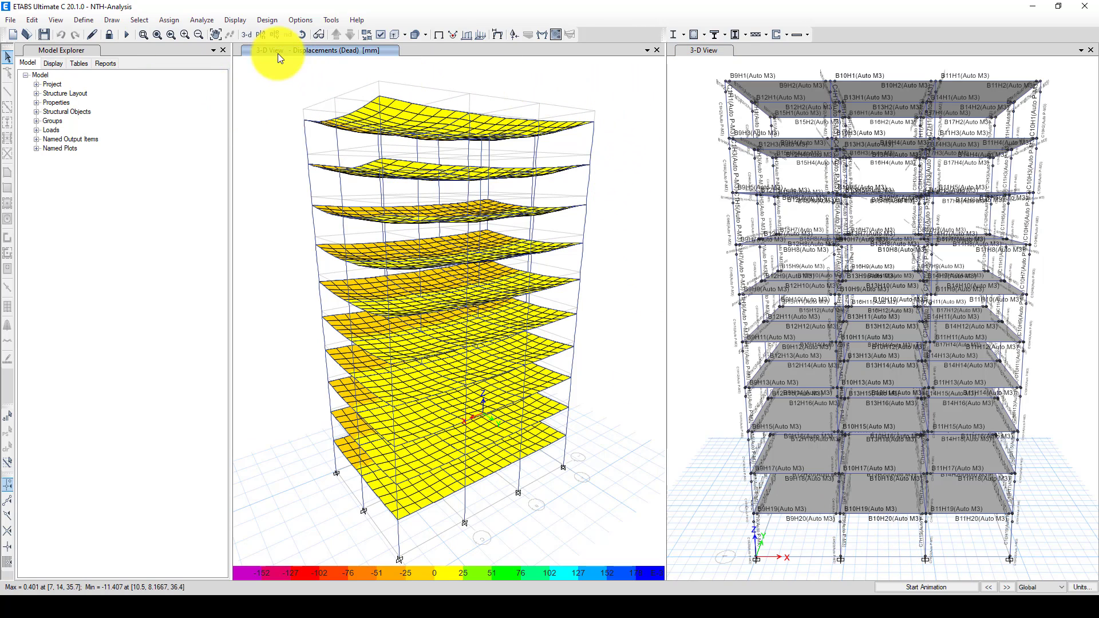
left_click(497, 34)
left_click(585, 149)
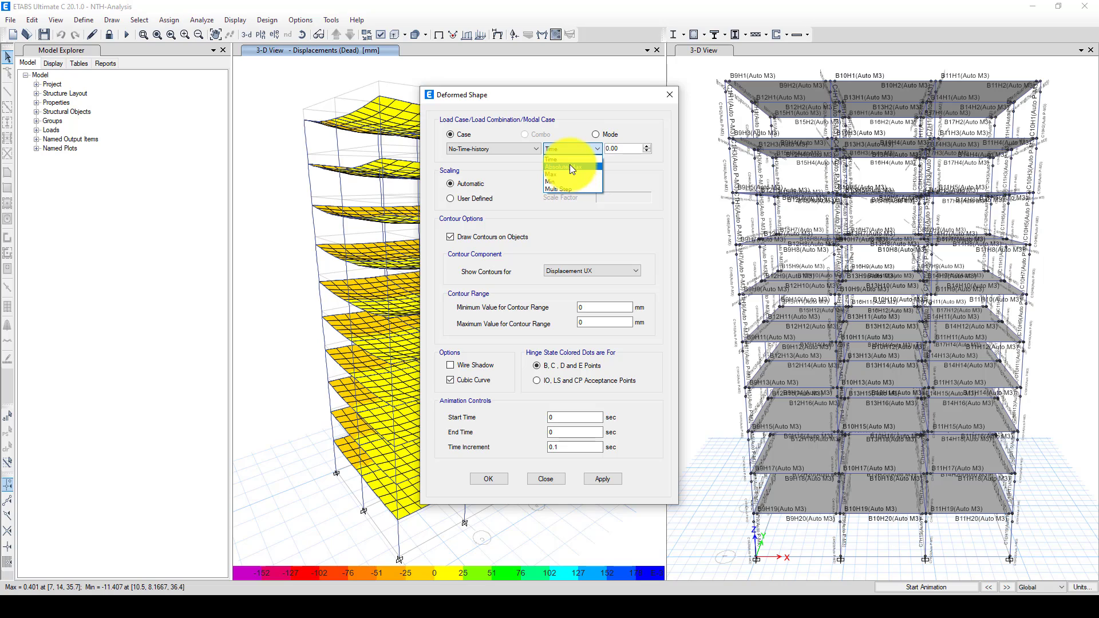
left_click(573, 168)
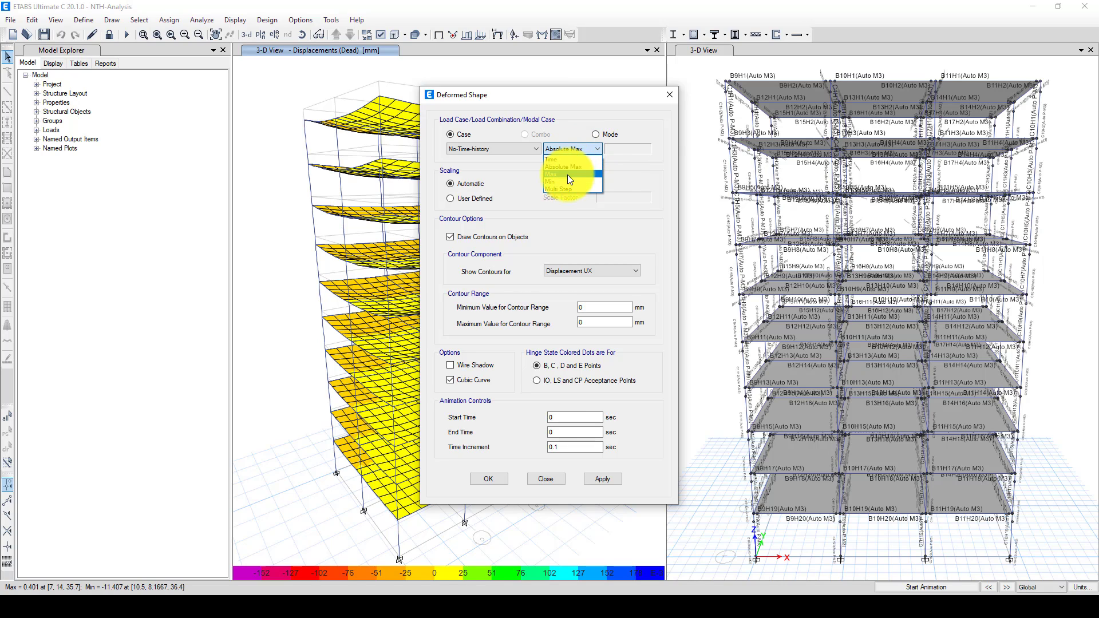
left_click(568, 174)
left_click(581, 270)
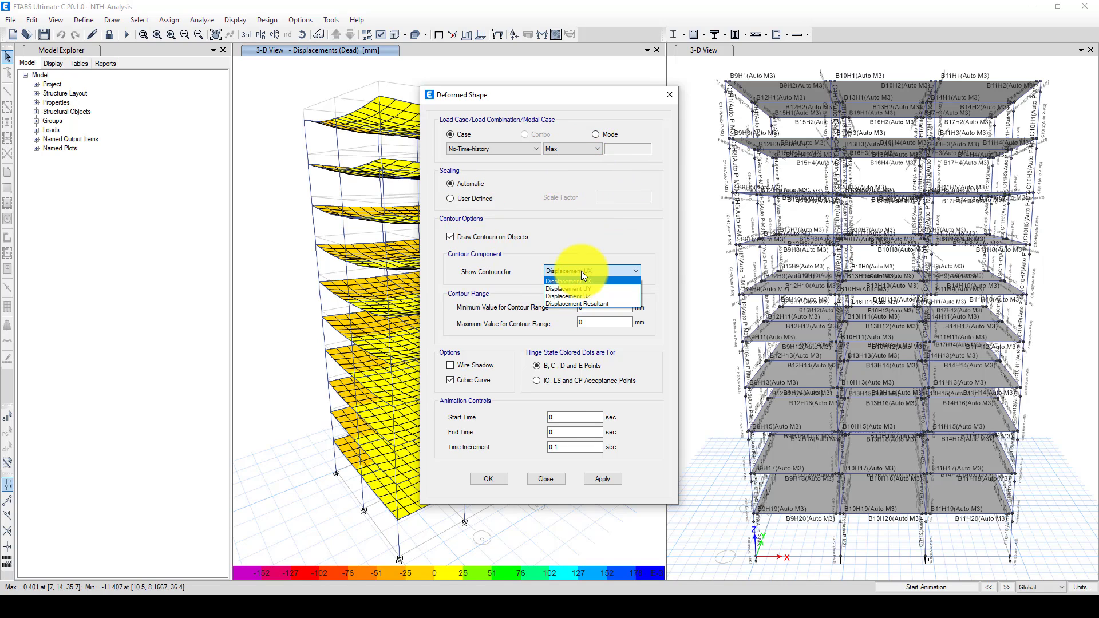
left_click(582, 270)
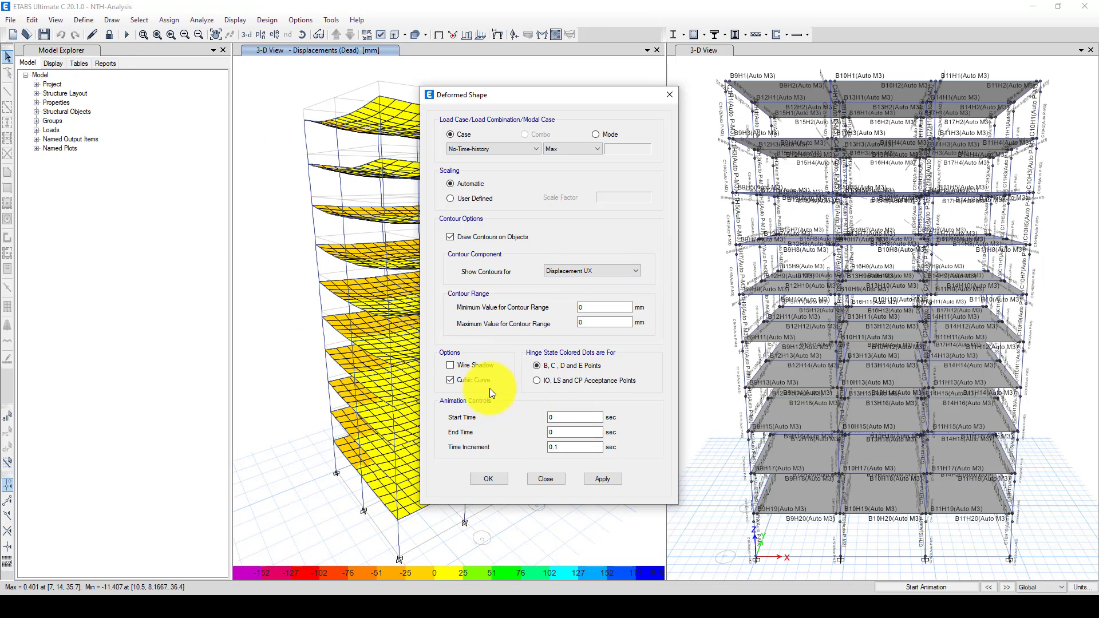
left_click(536, 381)
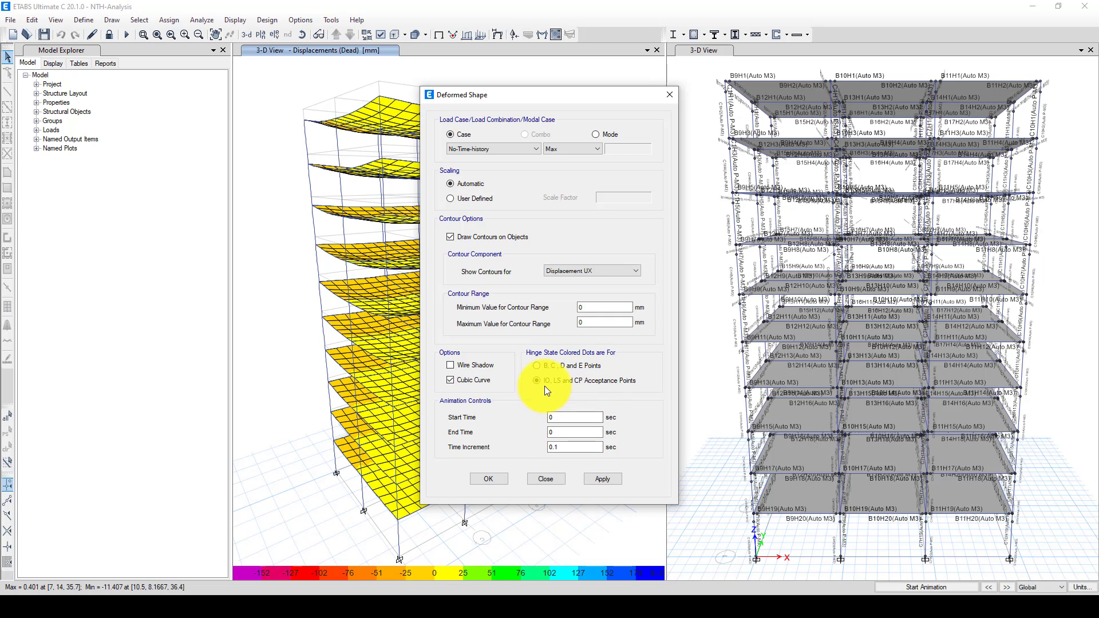
left_click(602, 478)
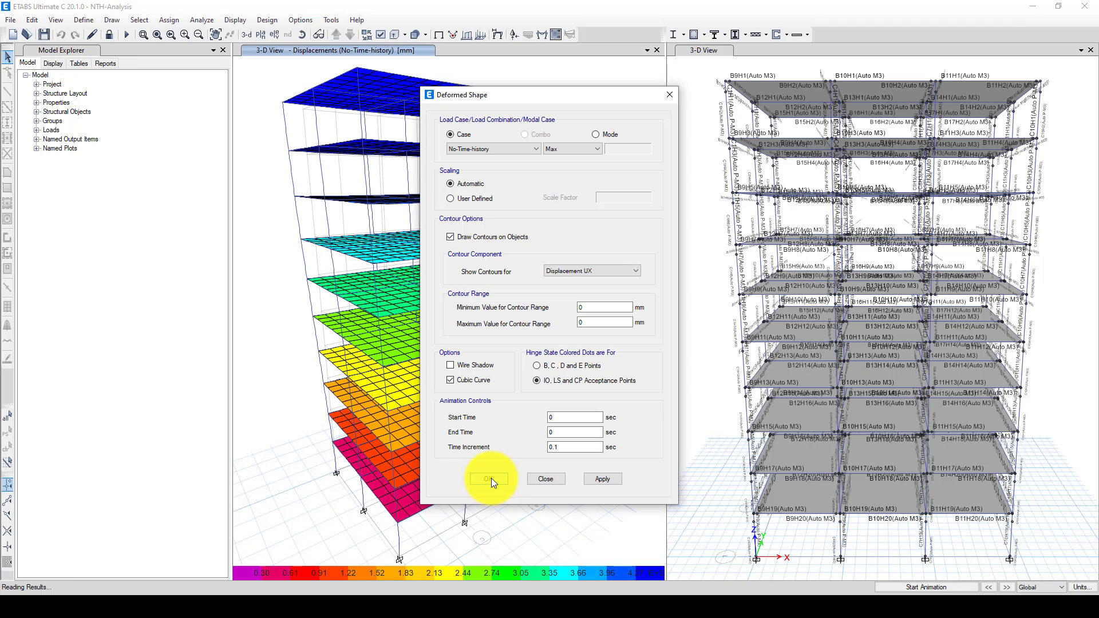
left_click(487, 479)
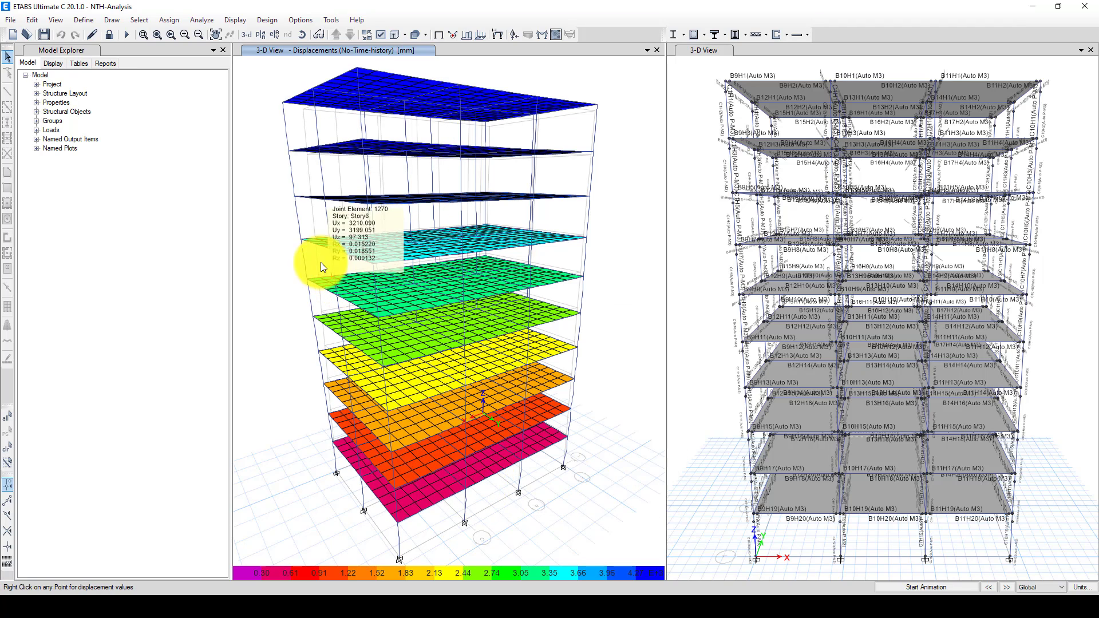
Close the extra 3-D view, switch to elevation 1 and check the displacements of the Story10 joint on grid line D.
left_click(1090, 50)
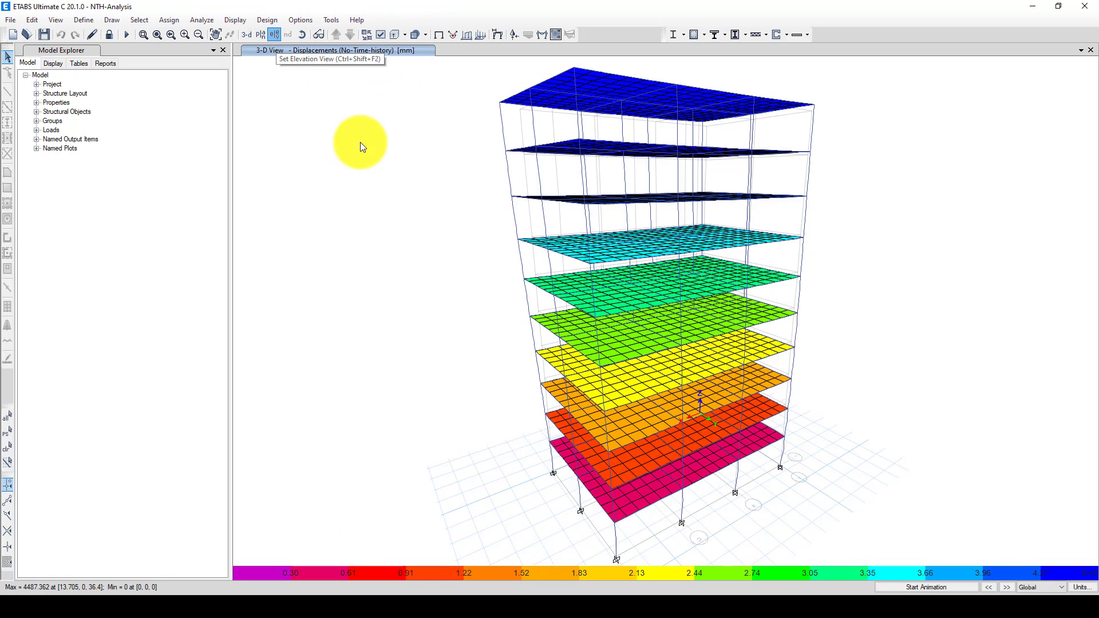
left_click(448, 269)
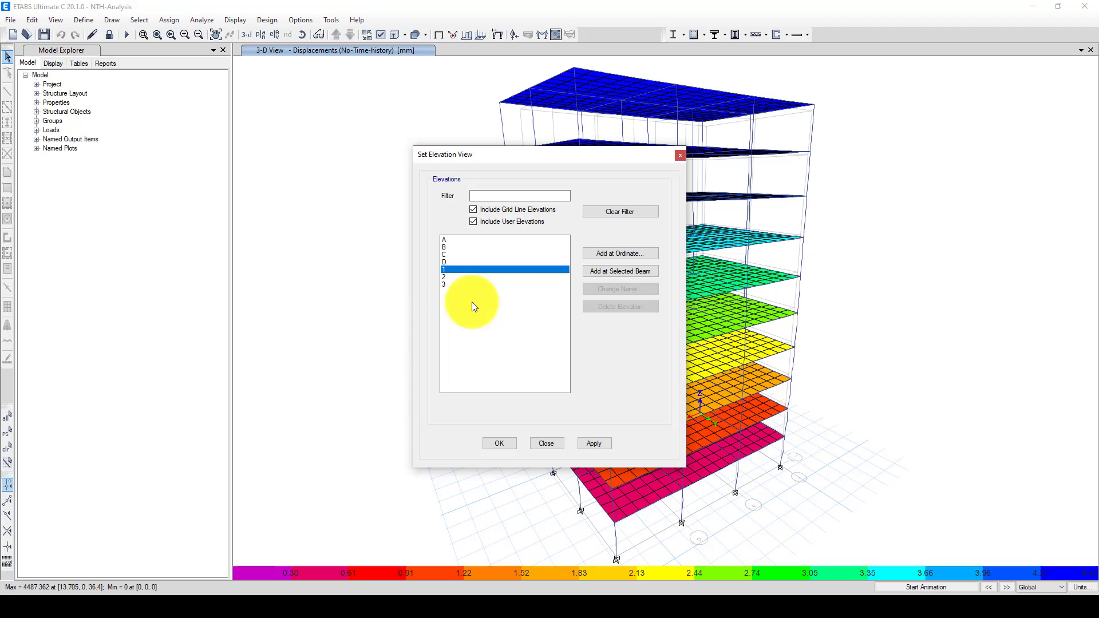
left_click(591, 444)
left_click(500, 443)
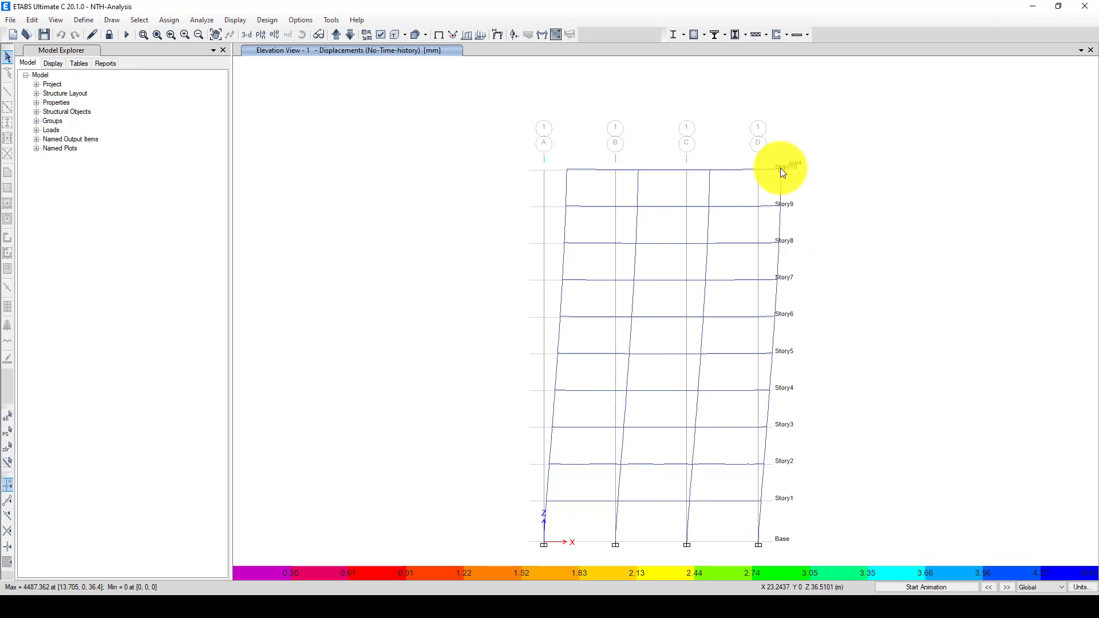
right_click(782, 168)
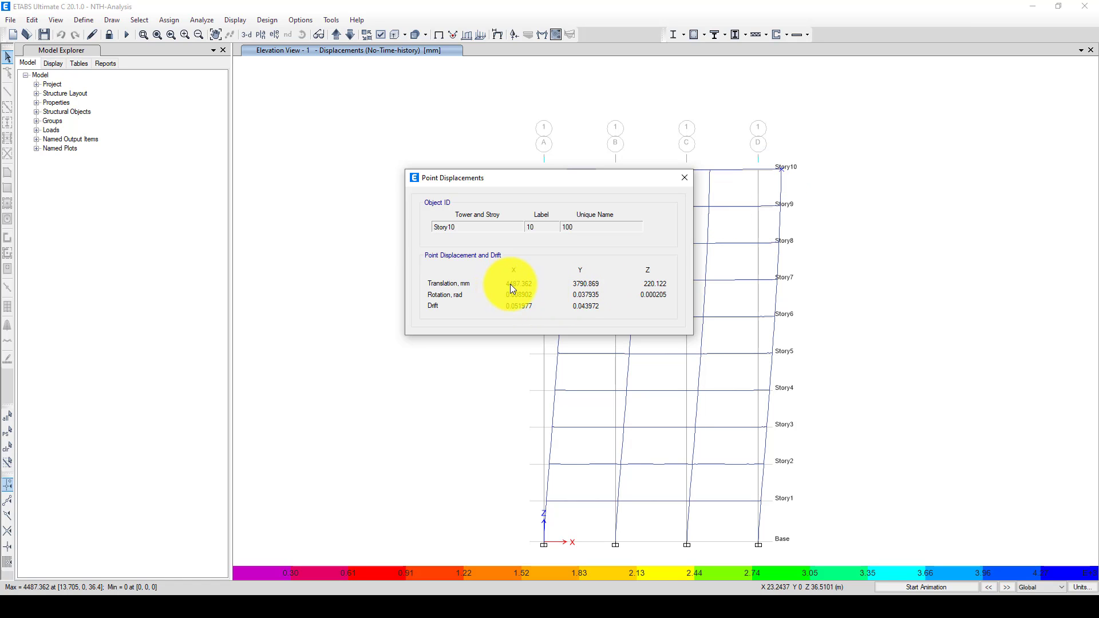
left_click(685, 178)
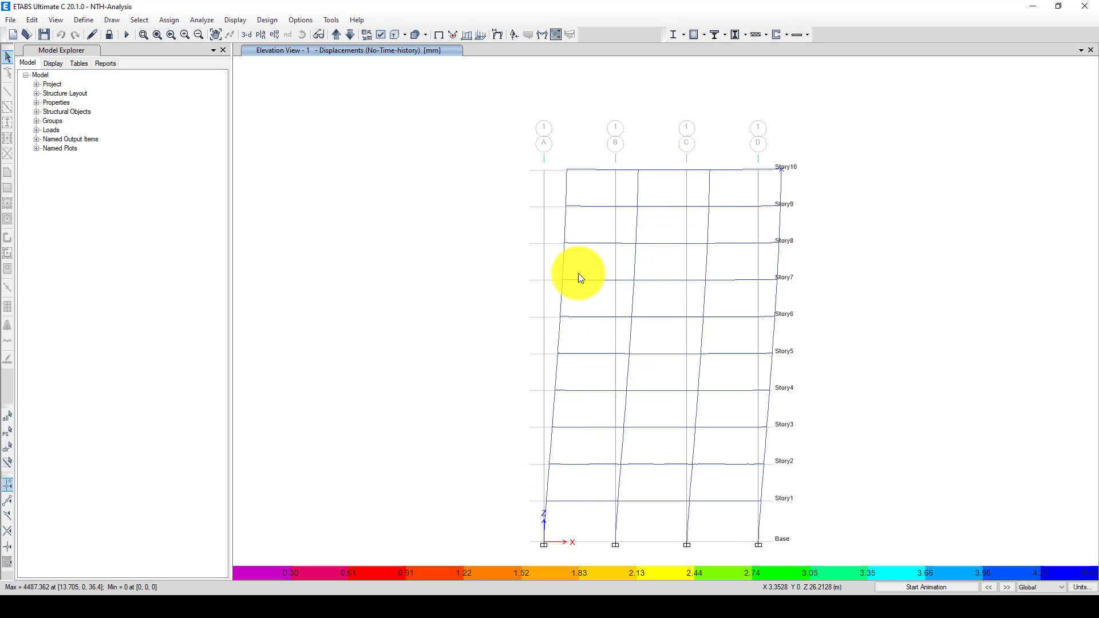
Open the hinge results and examine the M3 response and backbone curves of beam hinge B16H19 at Story1.
scroll(794, 450, "up", 5)
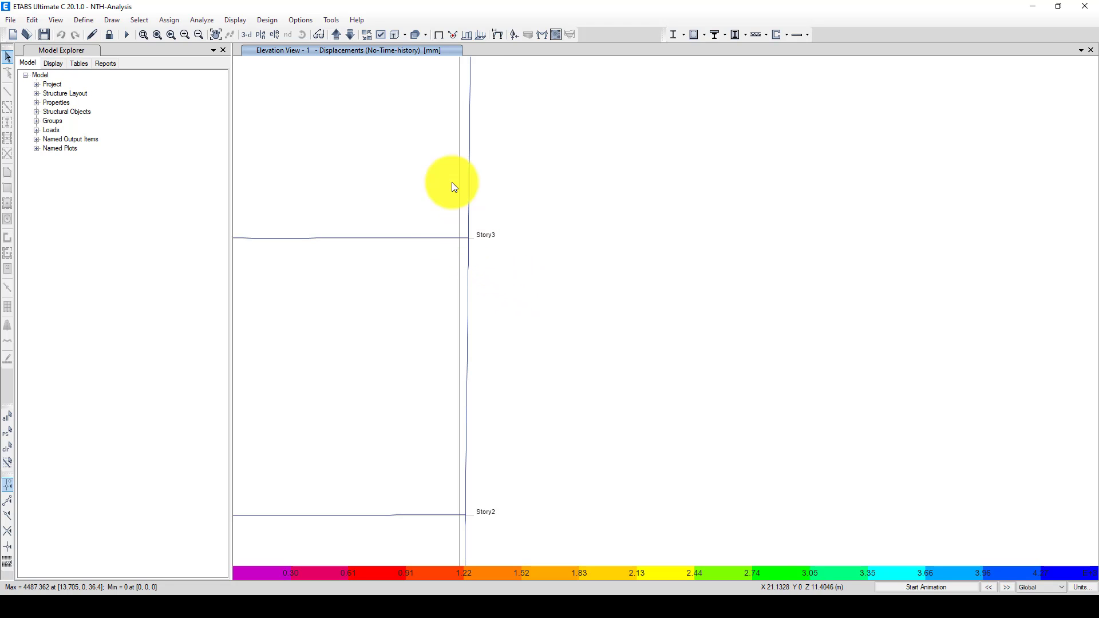
left_click(235, 21)
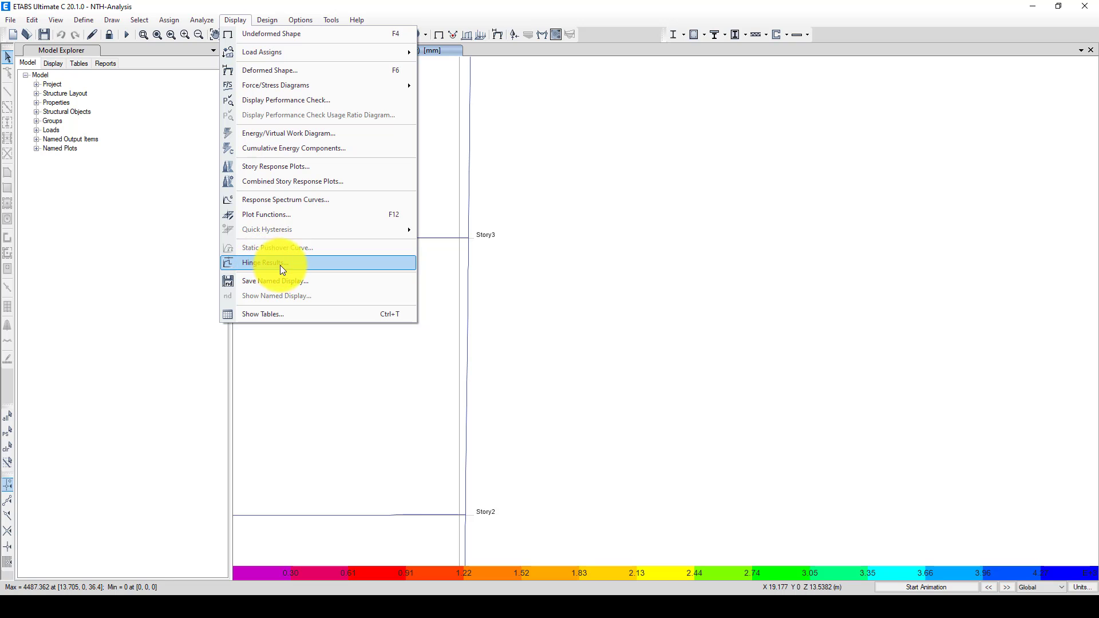
left_click(303, 265)
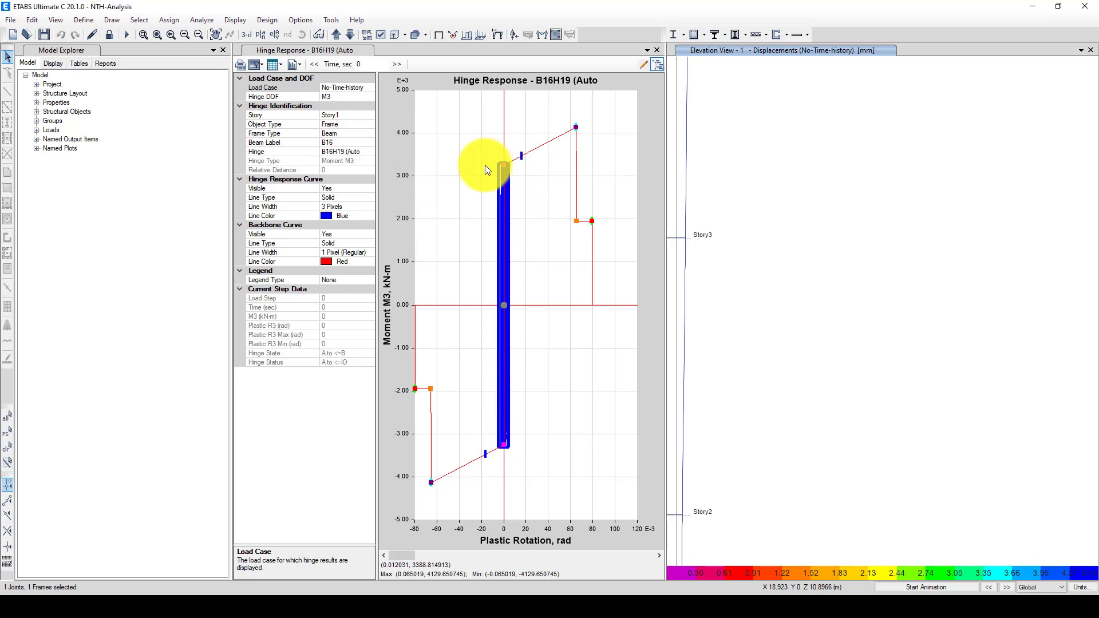
scroll(502, 191, "up", 2)
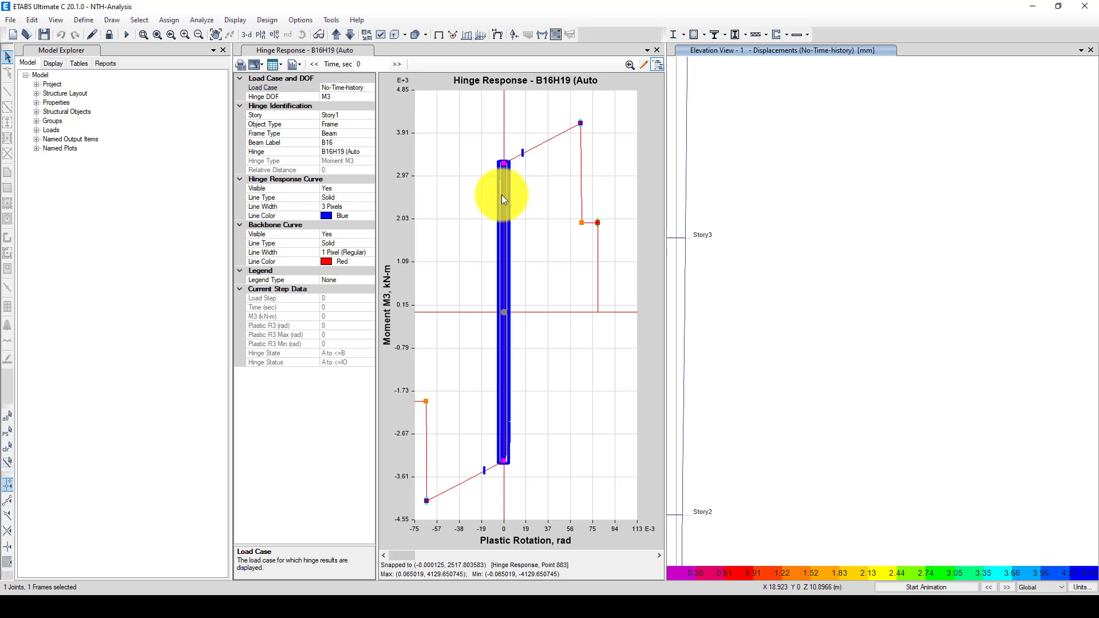
scroll(502, 172, "up", 3)
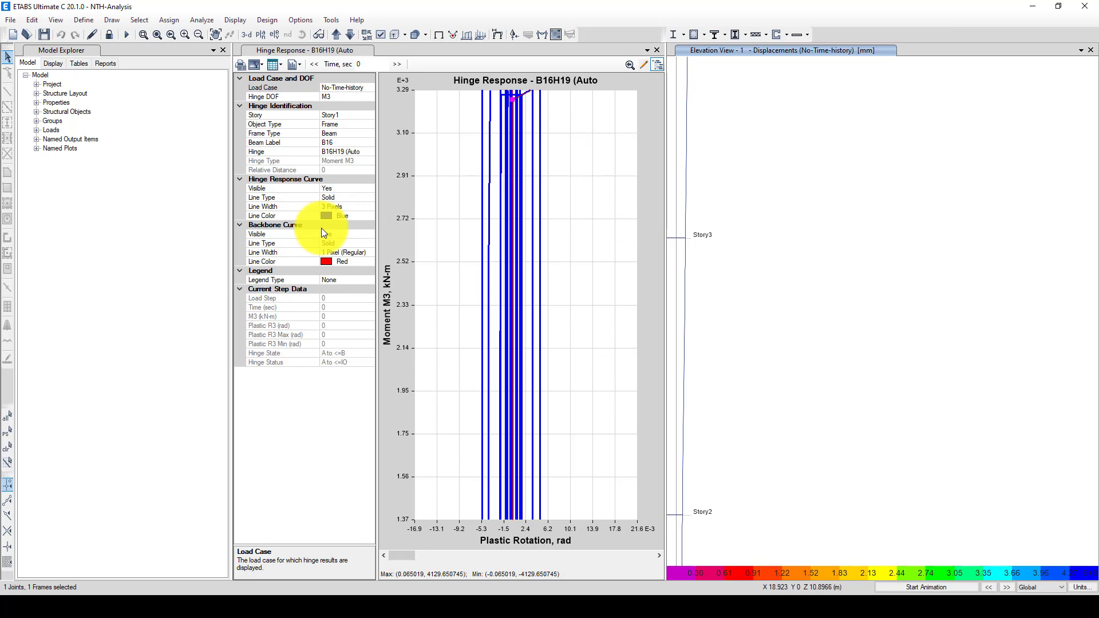
scroll(515, 220, "down", 1)
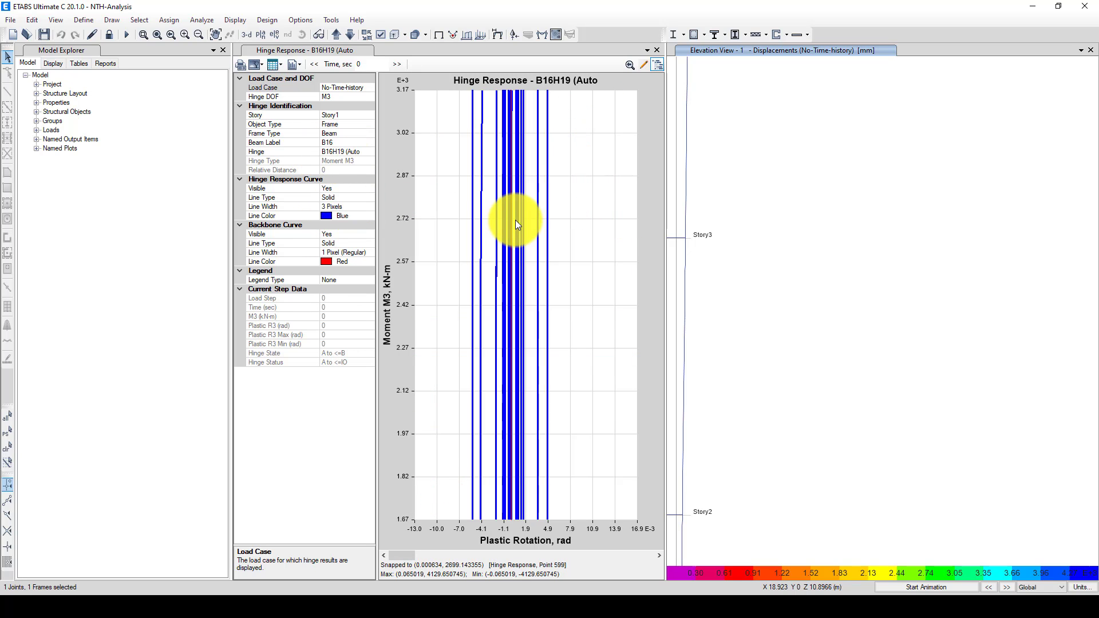
scroll(526, 163, "down", 2)
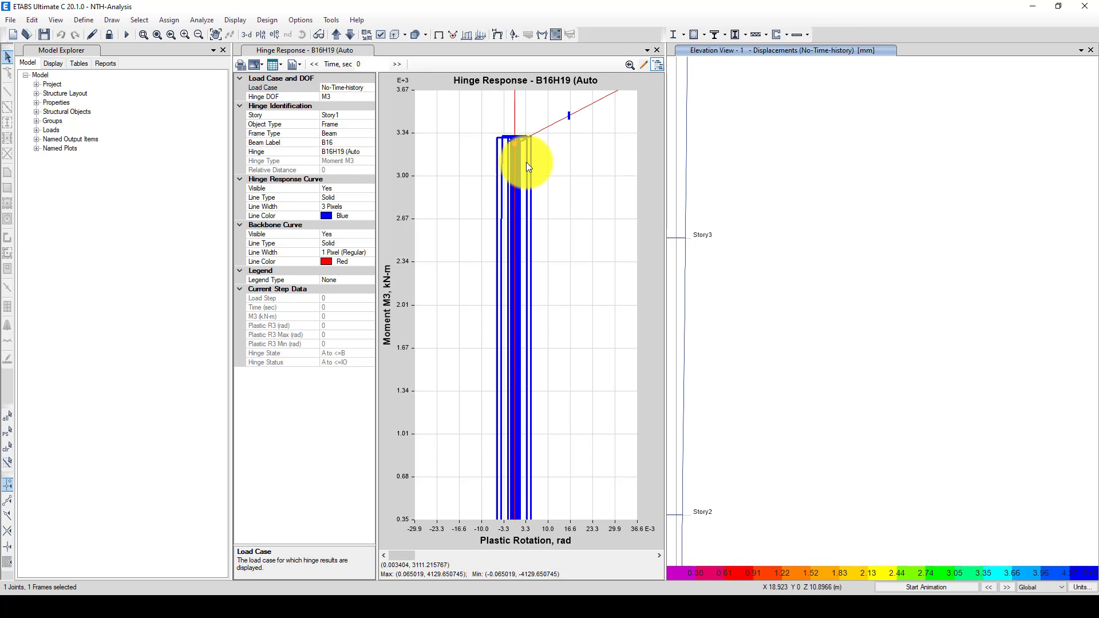
scroll(527, 162, "down", 1)
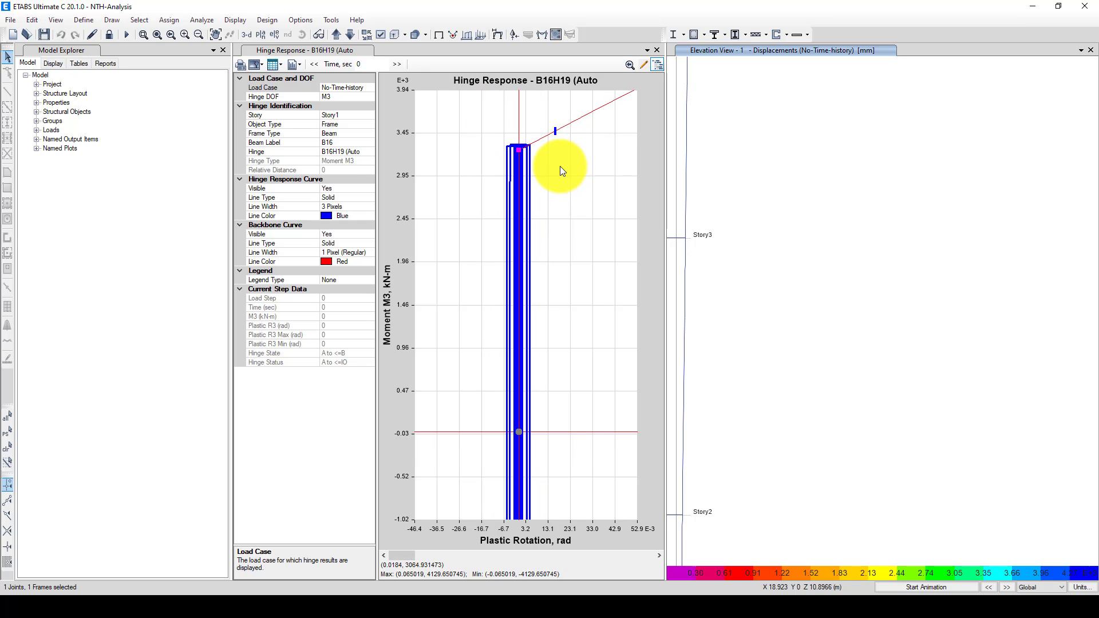
scroll(530, 198, "down", 4)
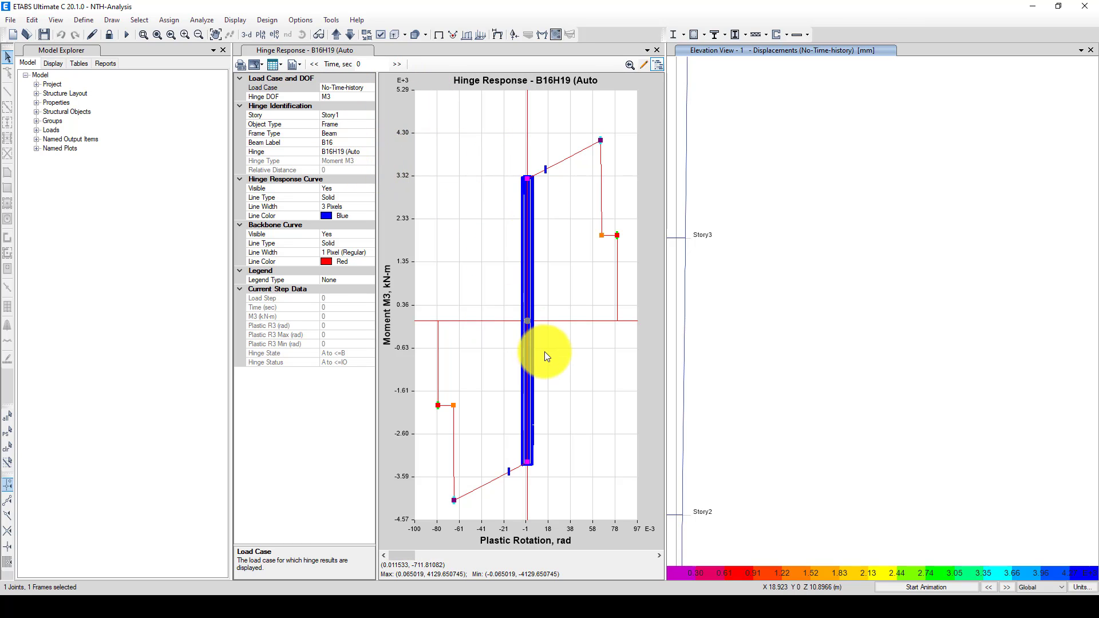
left_click(656, 50)
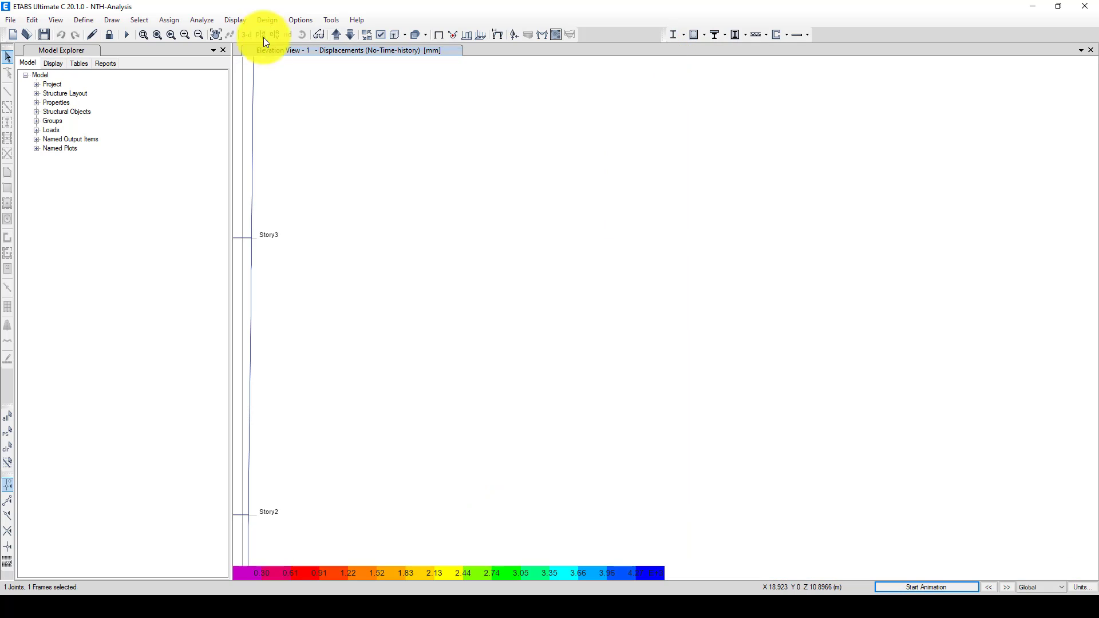
Select the members meeting at the Story3 joint on grid line D and open the hinge results.
left_click(173, 21)
left_click(600, 225)
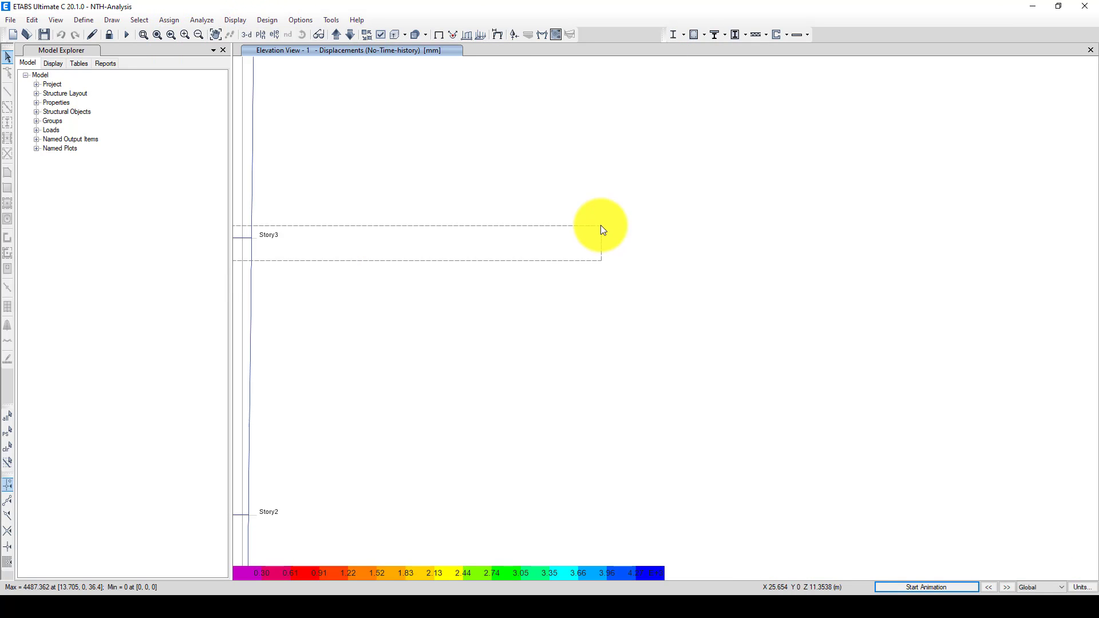
left_click_drag(600, 225, 600, 225)
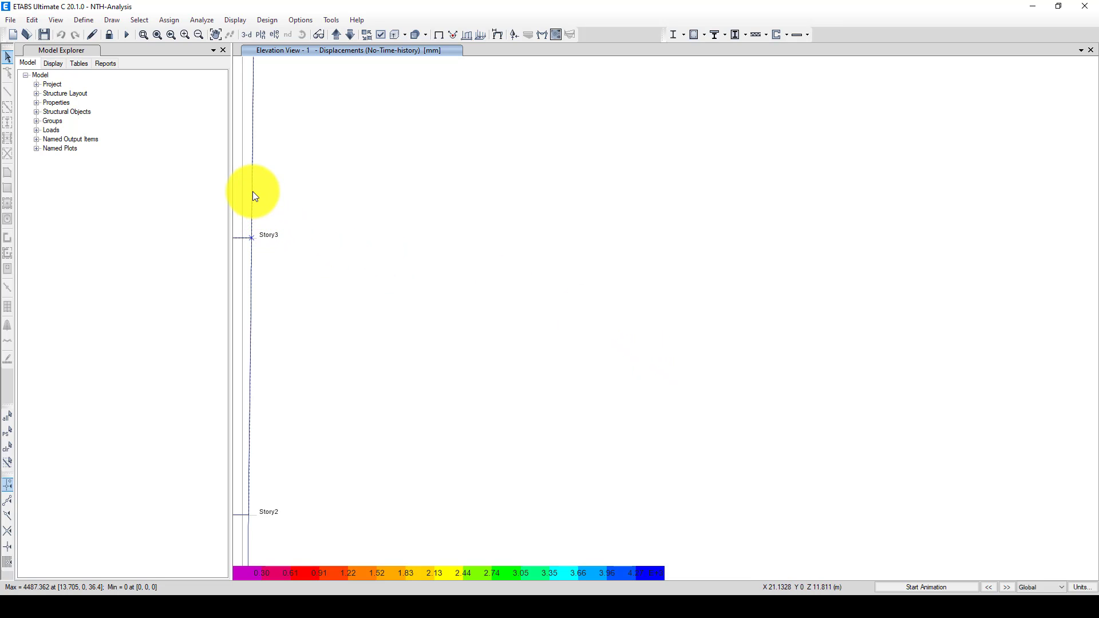
left_click(240, 21)
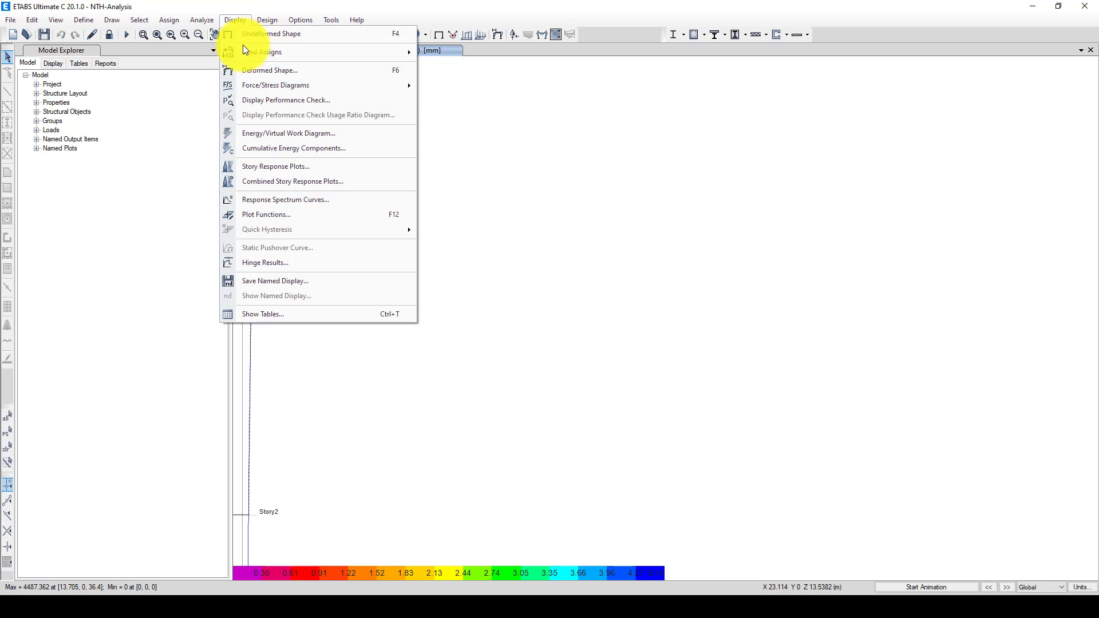
left_click(272, 263)
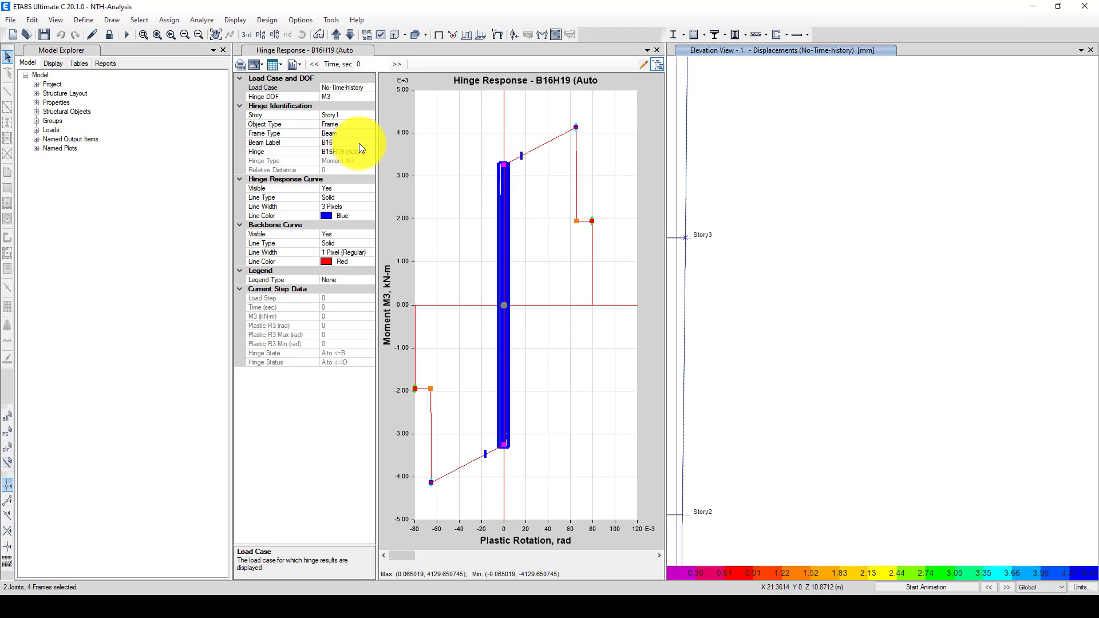
Switch the hinge plot to Story4 and examine the moment-rotation loops of column hinge C10H13 around its backbone curve.
left_click(349, 143)
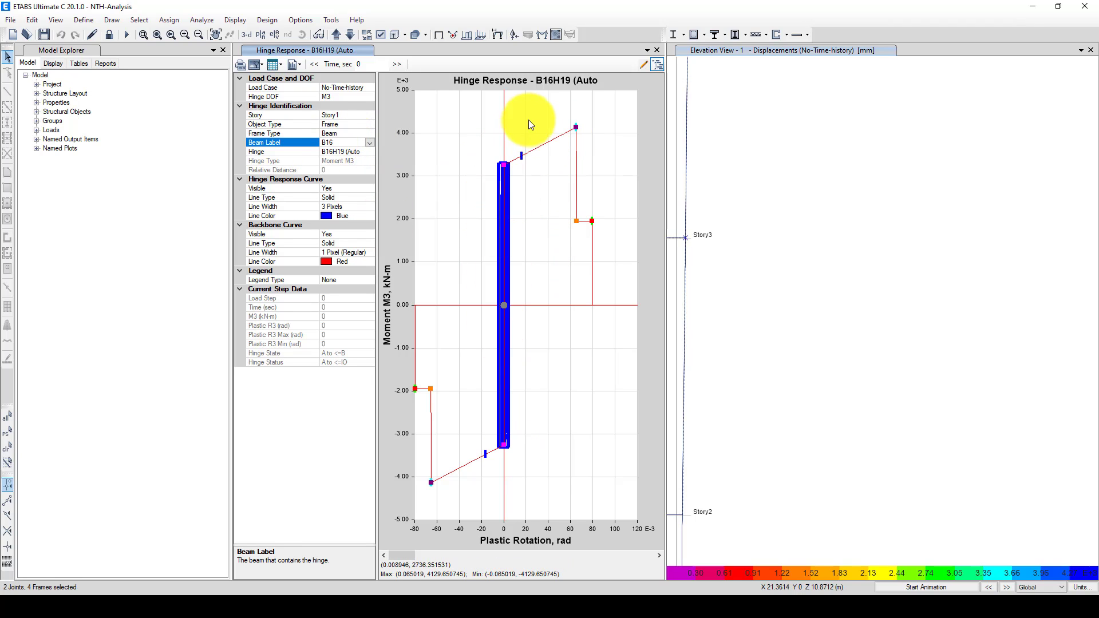
left_click(344, 115)
left_click(370, 115)
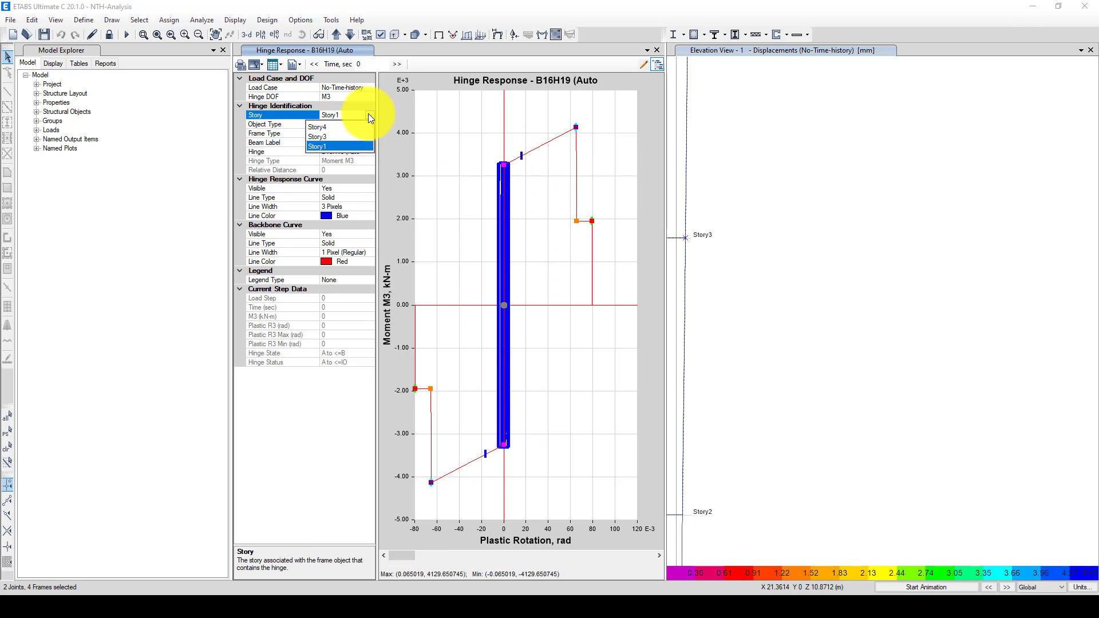
left_click(329, 127)
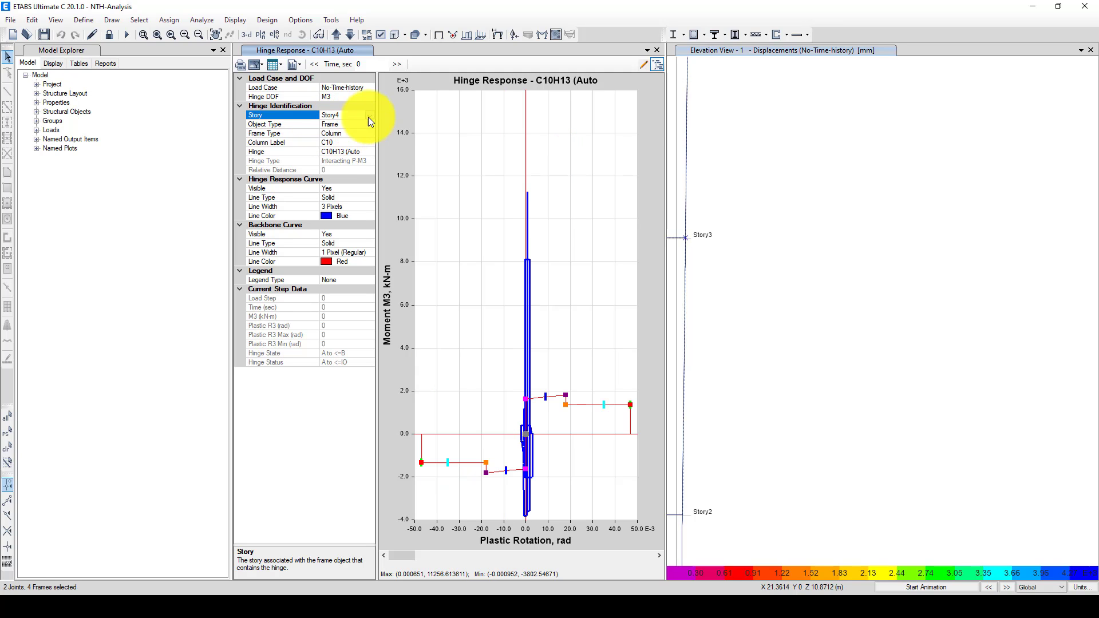
scroll(507, 240, "down", 2)
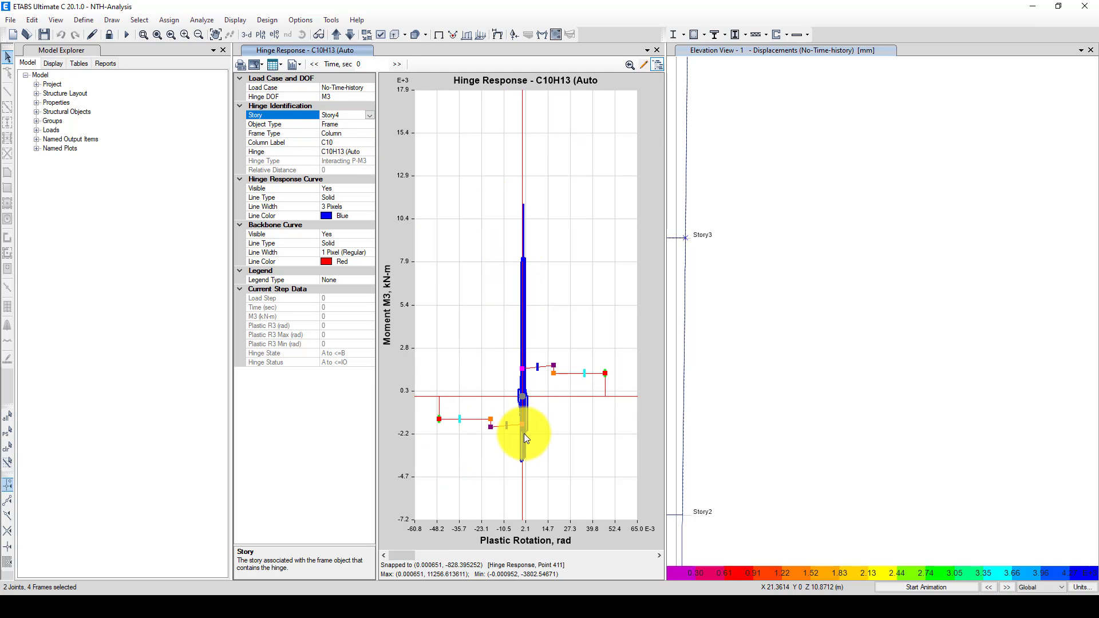
scroll(522, 437, "up", 4)
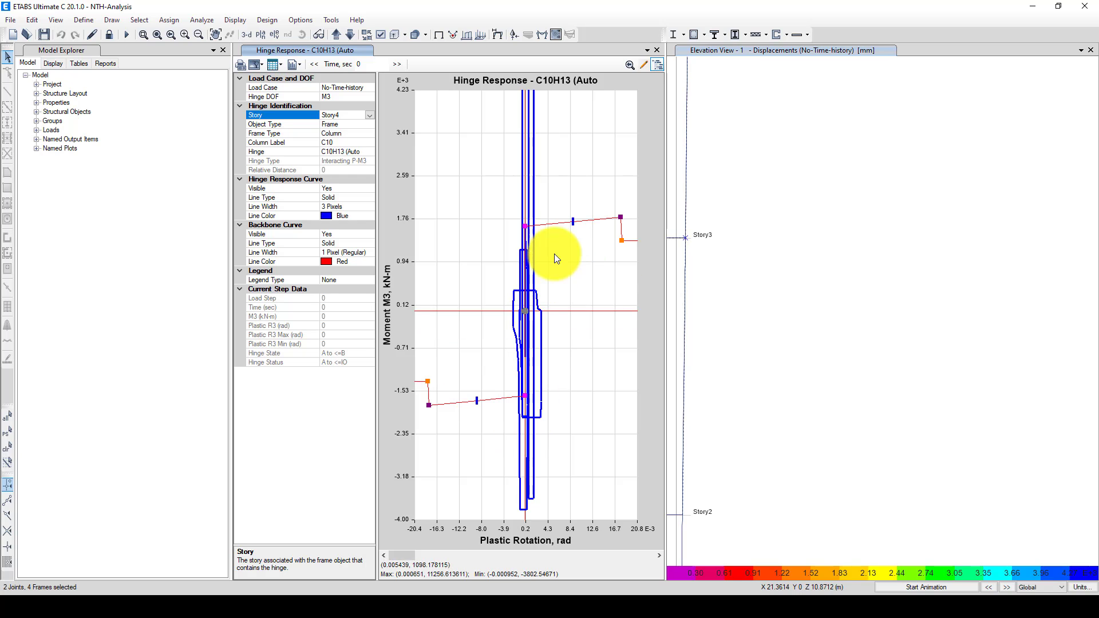
scroll(521, 320, "up", 4)
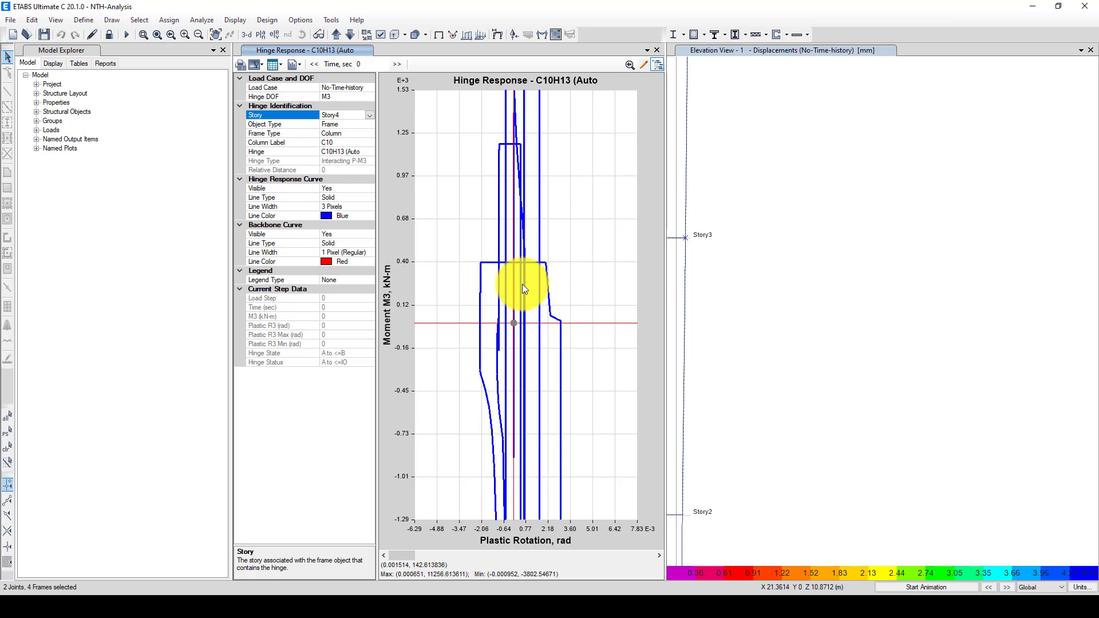
scroll(524, 288, "up", 1)
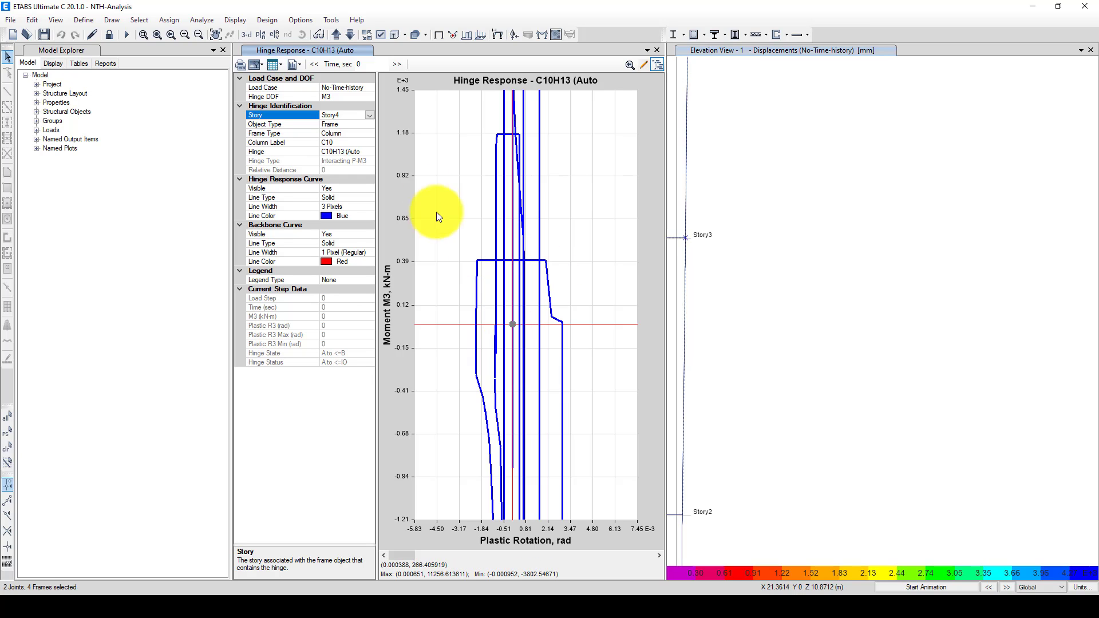
scroll(544, 227, "down", 2)
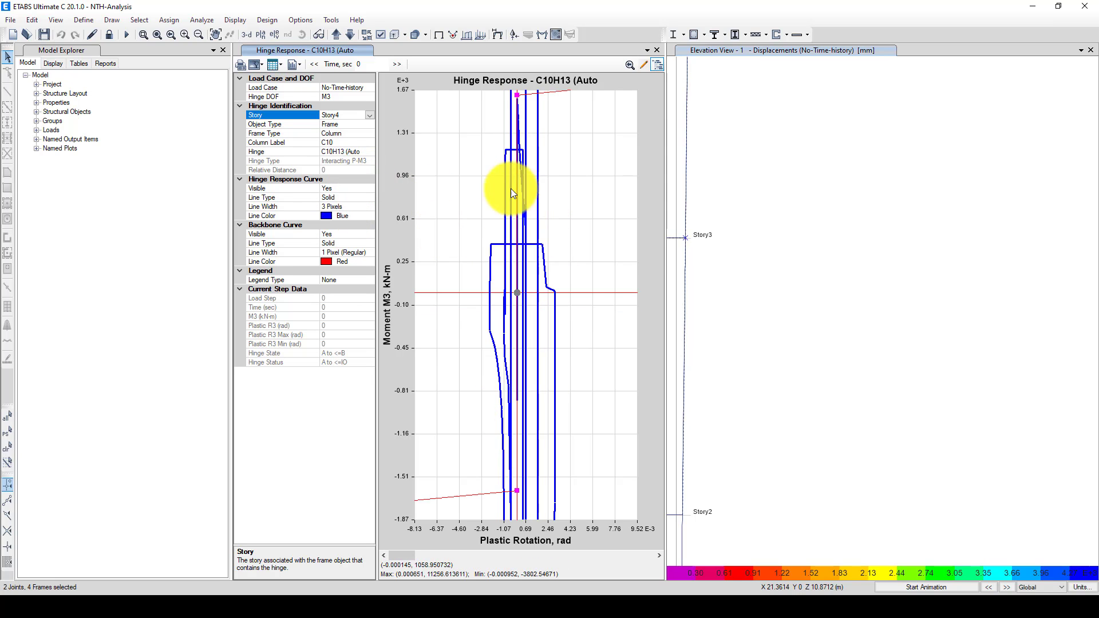
Show the C10H13 hinge response as a table of values and go to its final time steps.
scroll(525, 270, "down", 1)
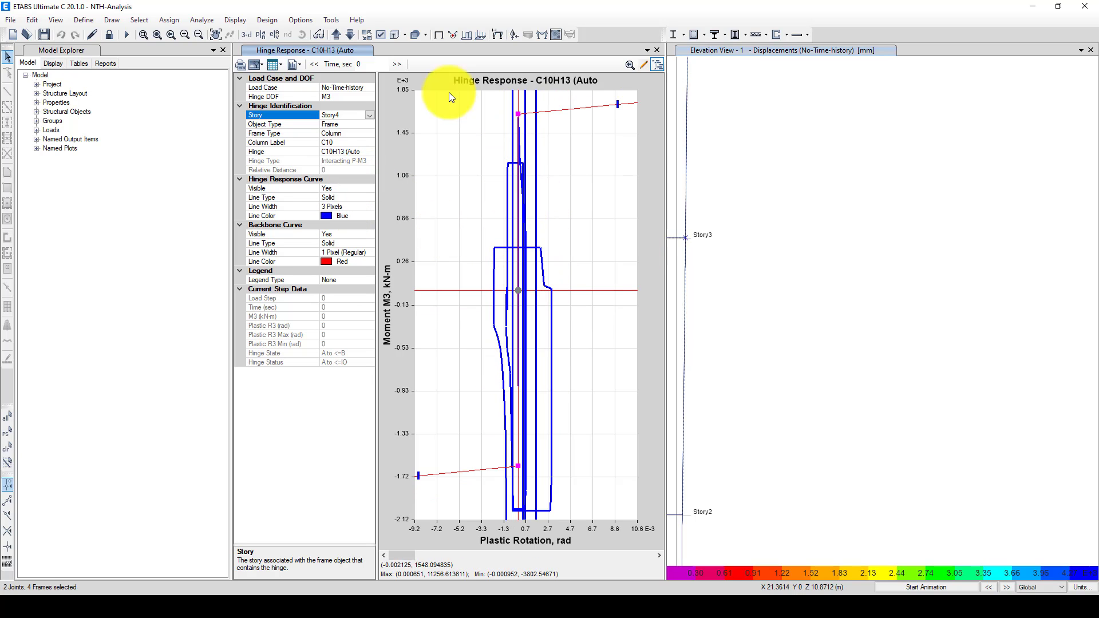
left_click(298, 64)
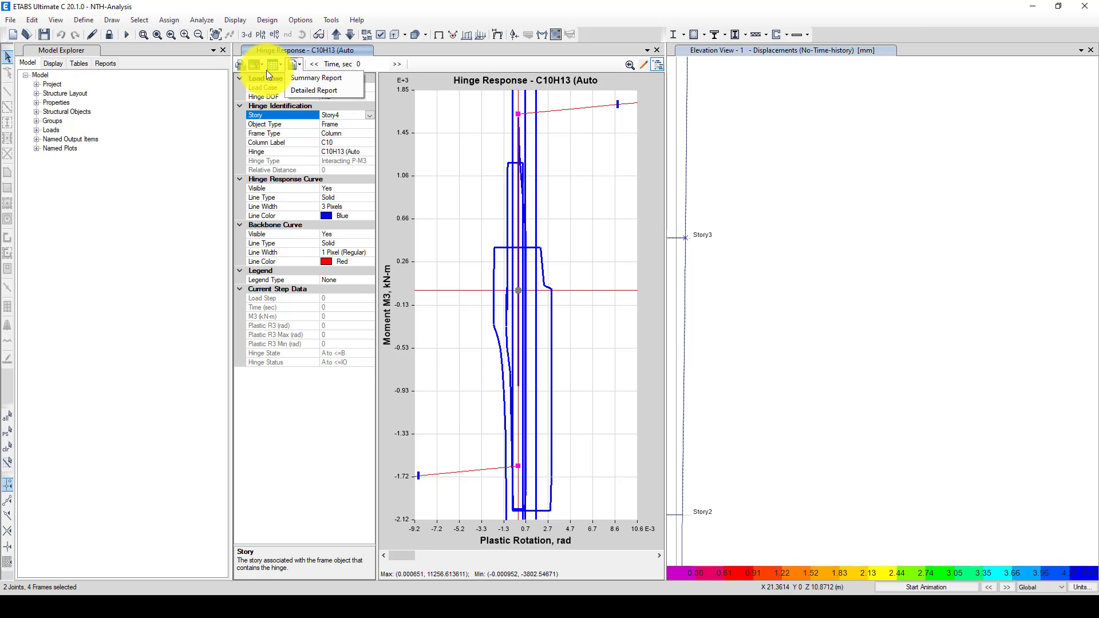
left_click(280, 64)
left_click(308, 81)
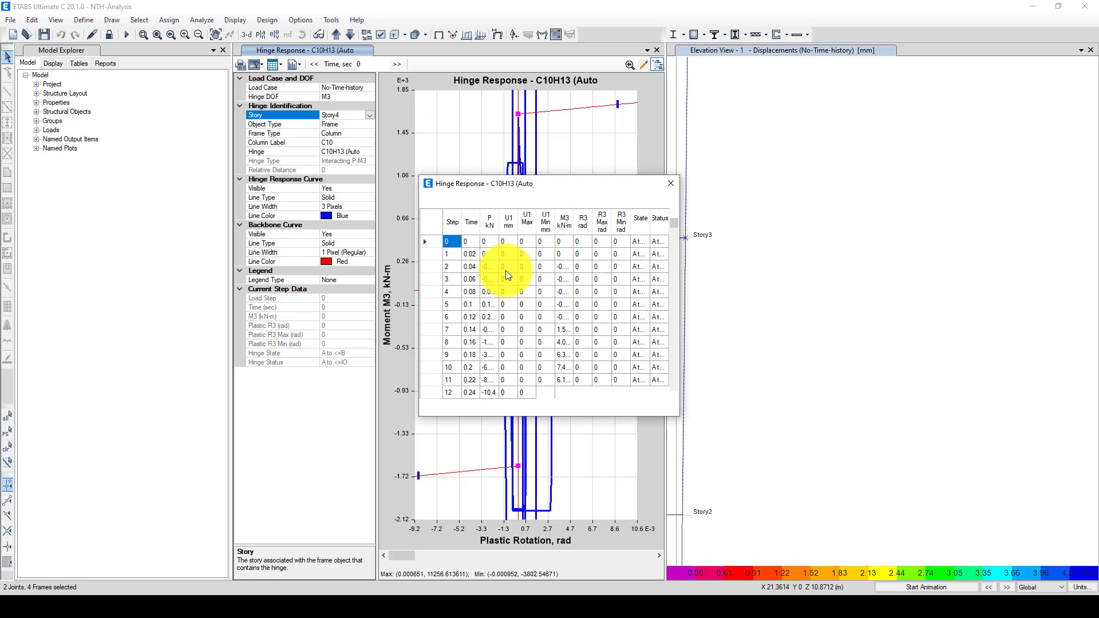
left_click_drag(676, 228, 666, 400)
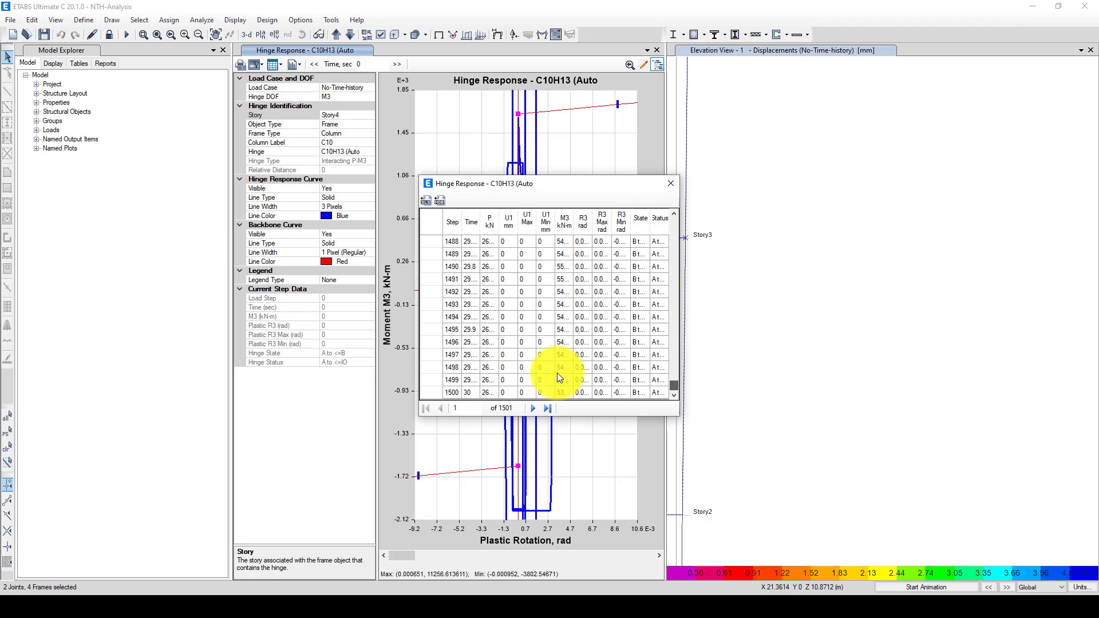
Read the P and M3 values of the final steps with the M3 column widened, and close the table.
left_click_drag(489, 240, 491, 367)
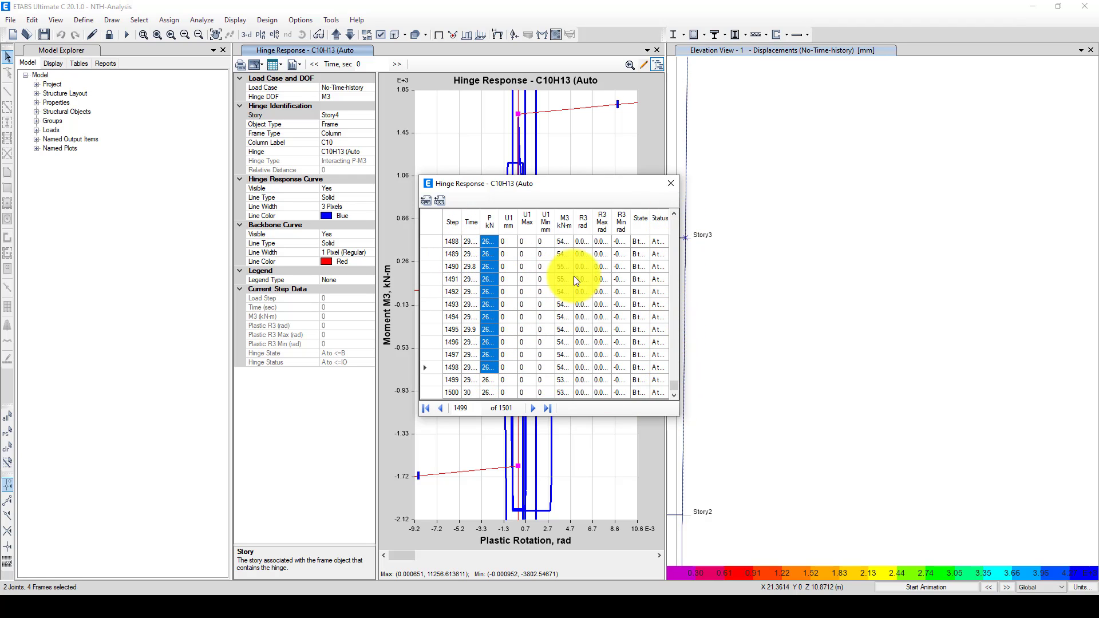
left_click_drag(565, 245, 567, 367)
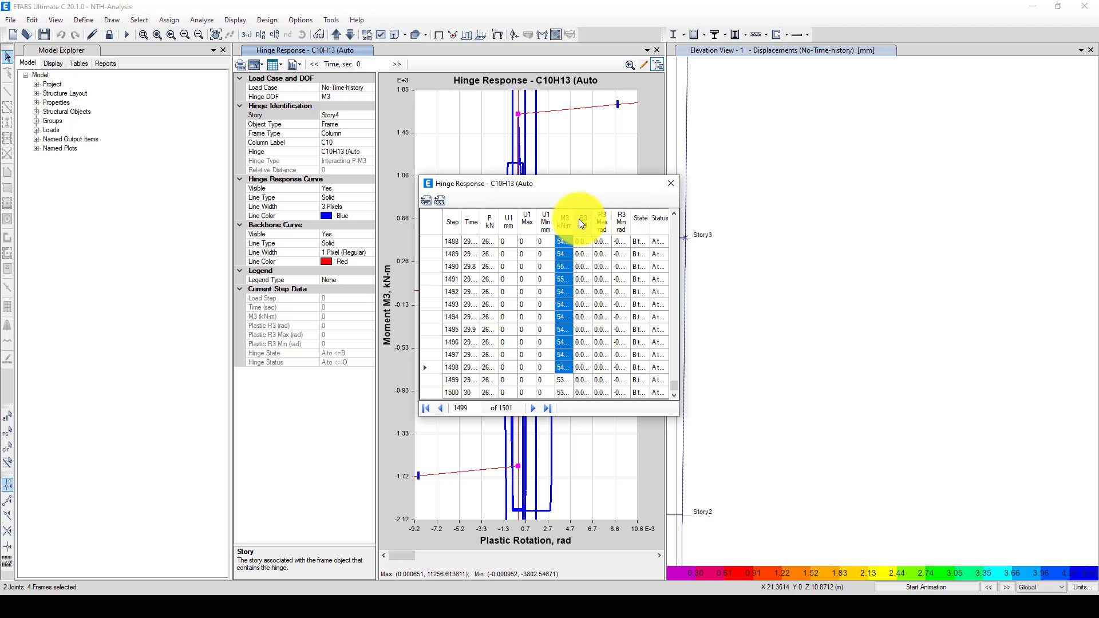
left_click_drag(574, 219, 654, 218)
left_click_drag(578, 247, 583, 304)
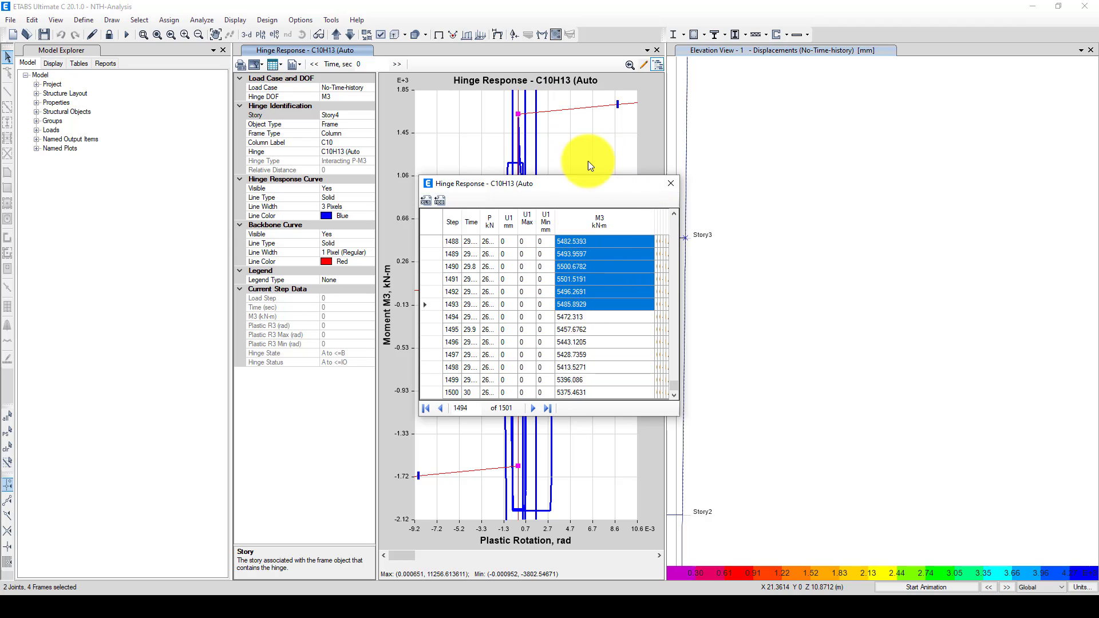
left_click(585, 241)
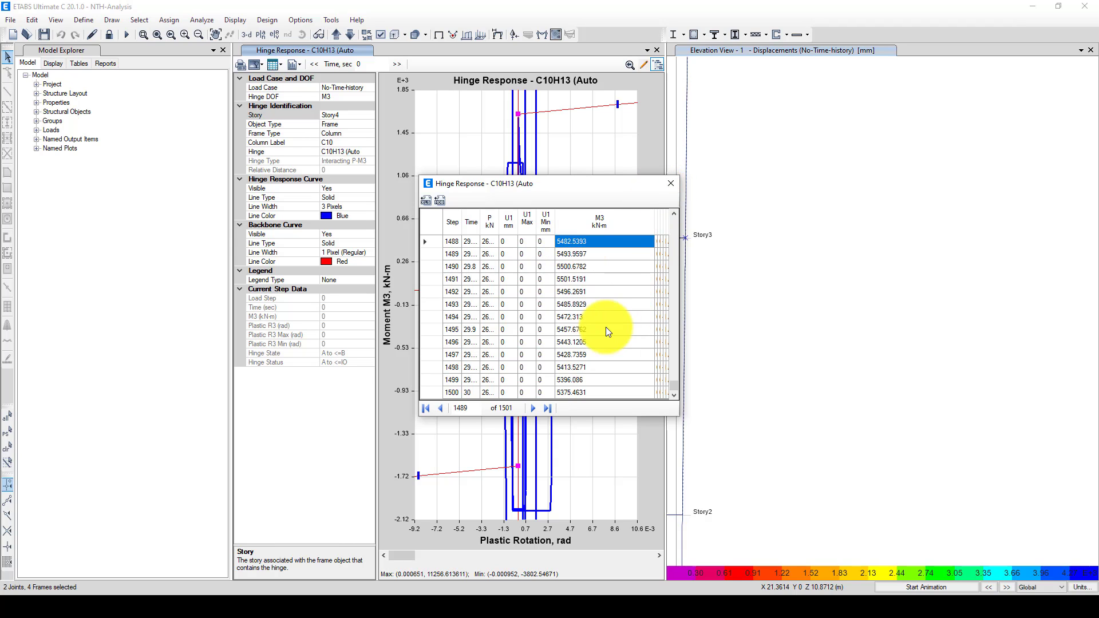
left_click(671, 184)
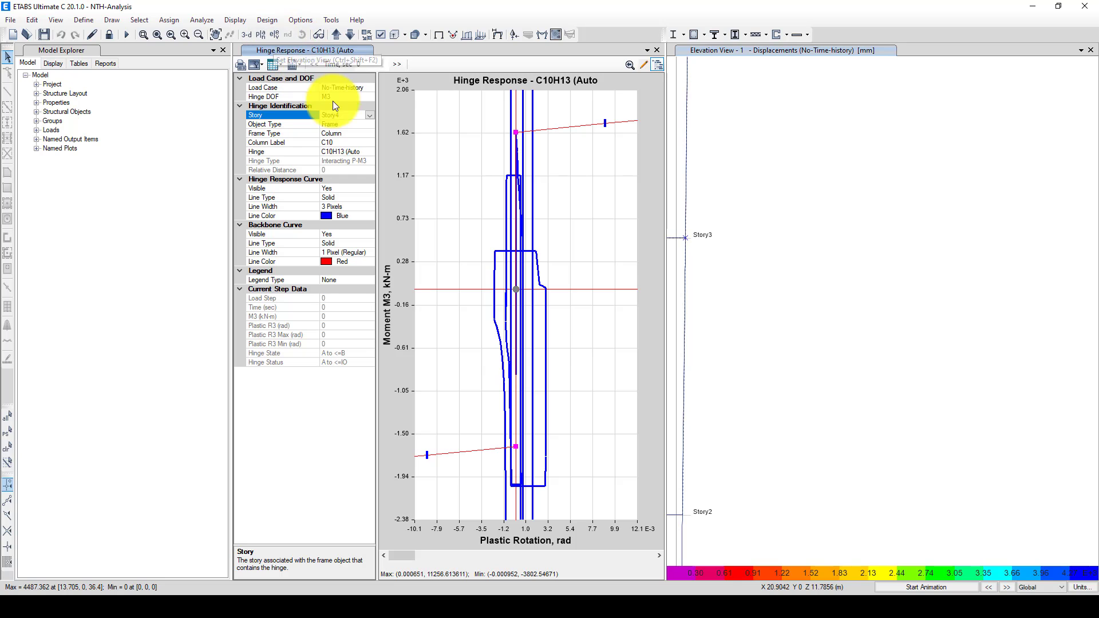
Open the time-history function plot beside the hinge response and slightly enlarge its graph area.
left_click(235, 20)
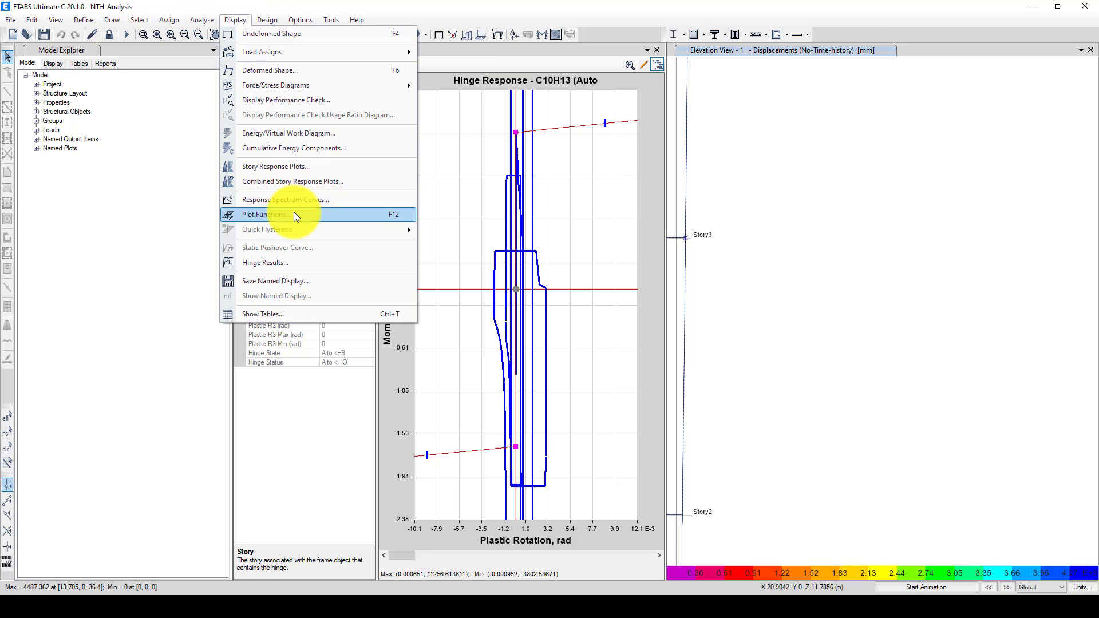
left_click(276, 217)
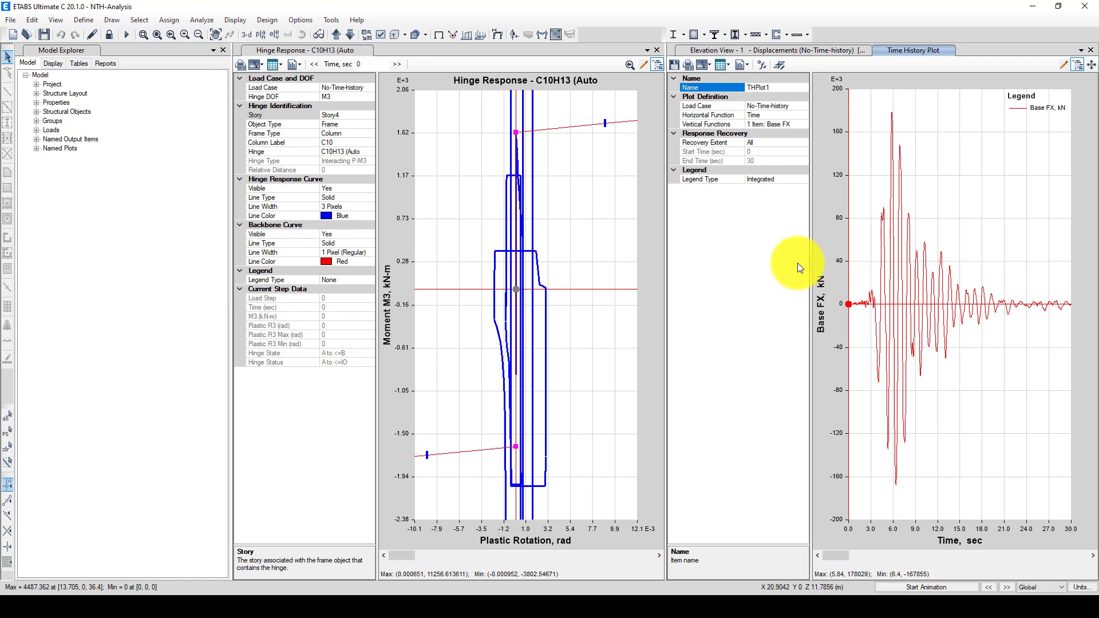
left_click_drag(811, 87, 807, 88)
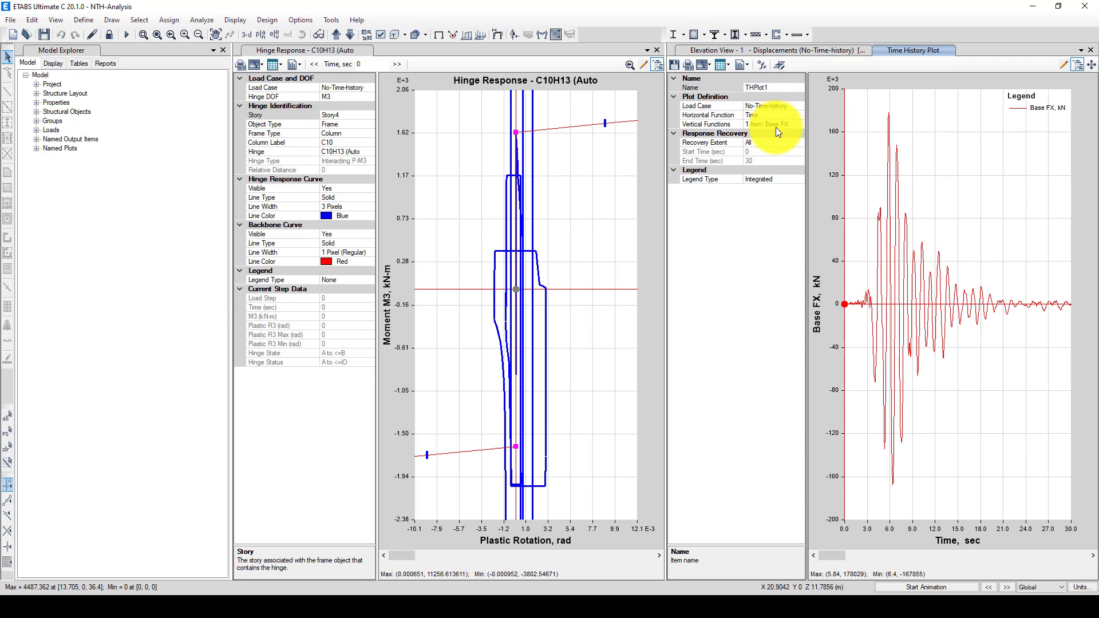
Define a joint displacement plot function for joint 1 at Story10, using the Ux component.
left_click(777, 125)
left_click(799, 123)
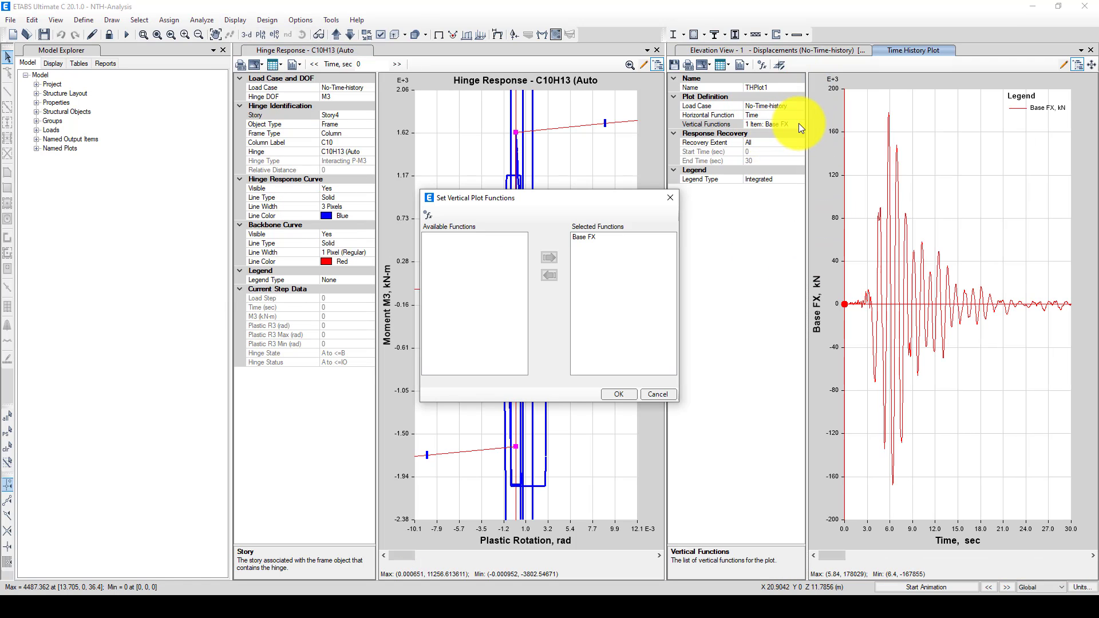
left_click(427, 215)
left_click(378, 127)
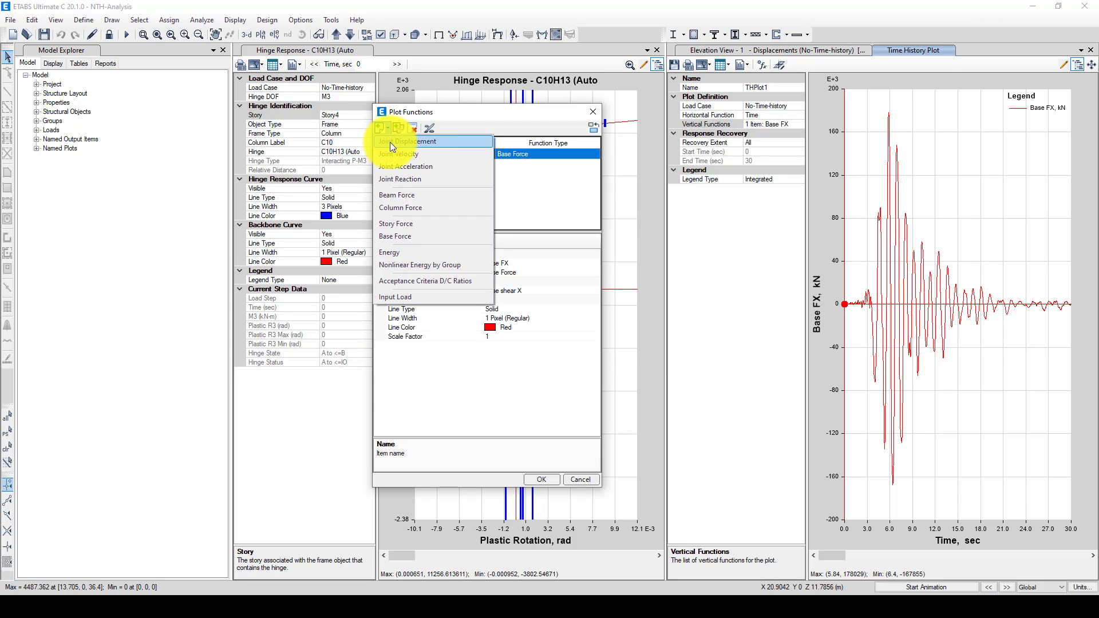
left_click(421, 142)
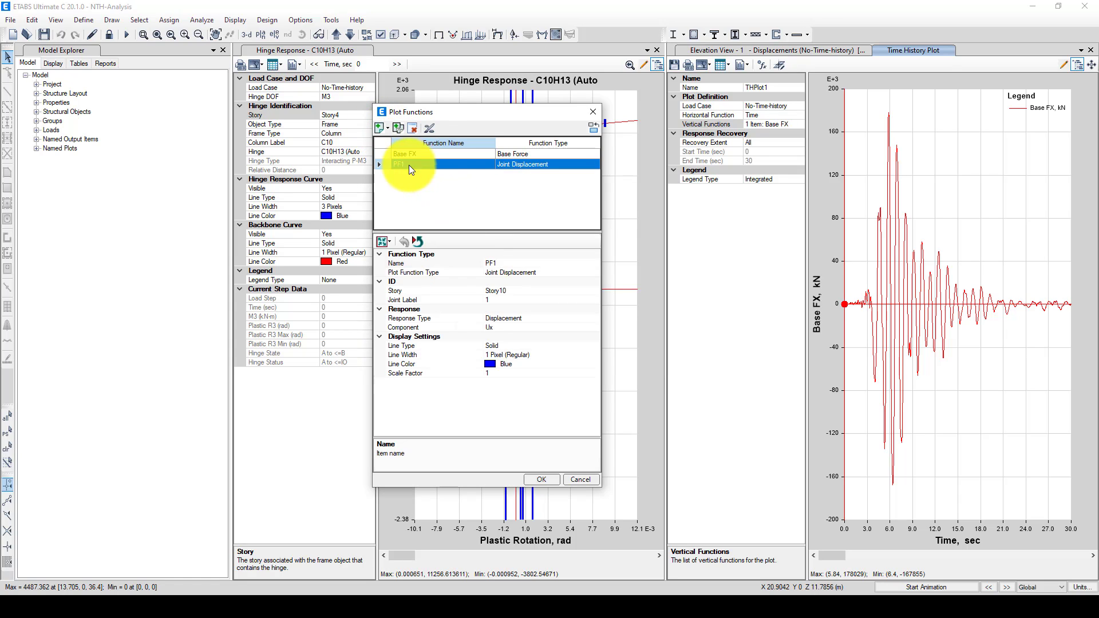
left_click(500, 289)
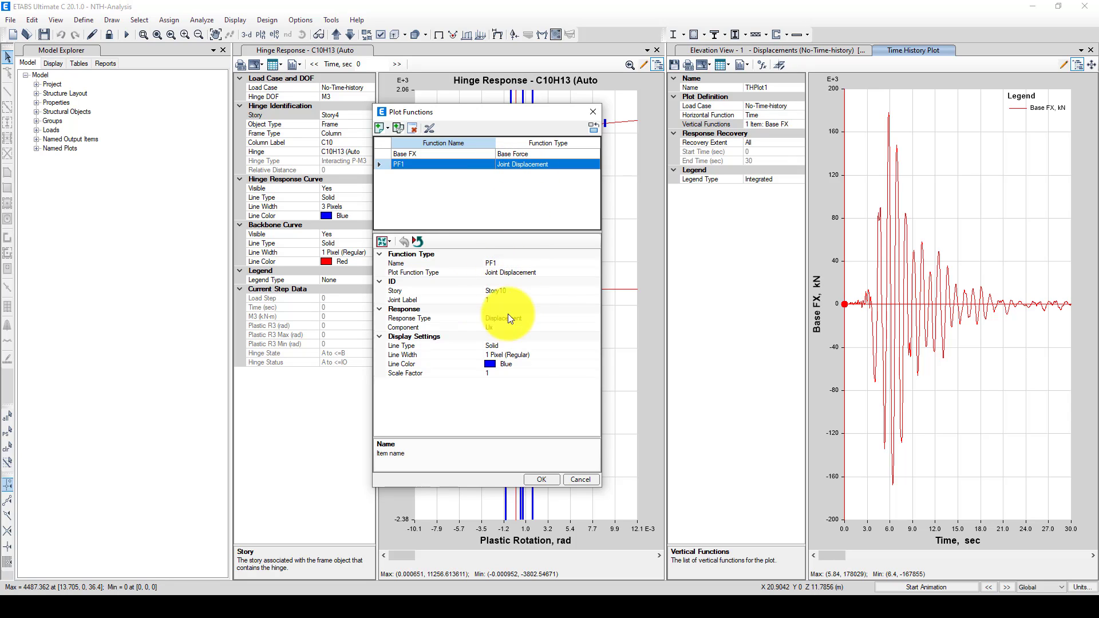
left_click(540, 480)
Add the new joint displacement function to the plotted vertical functions alongside Base FX.
left_click(800, 124)
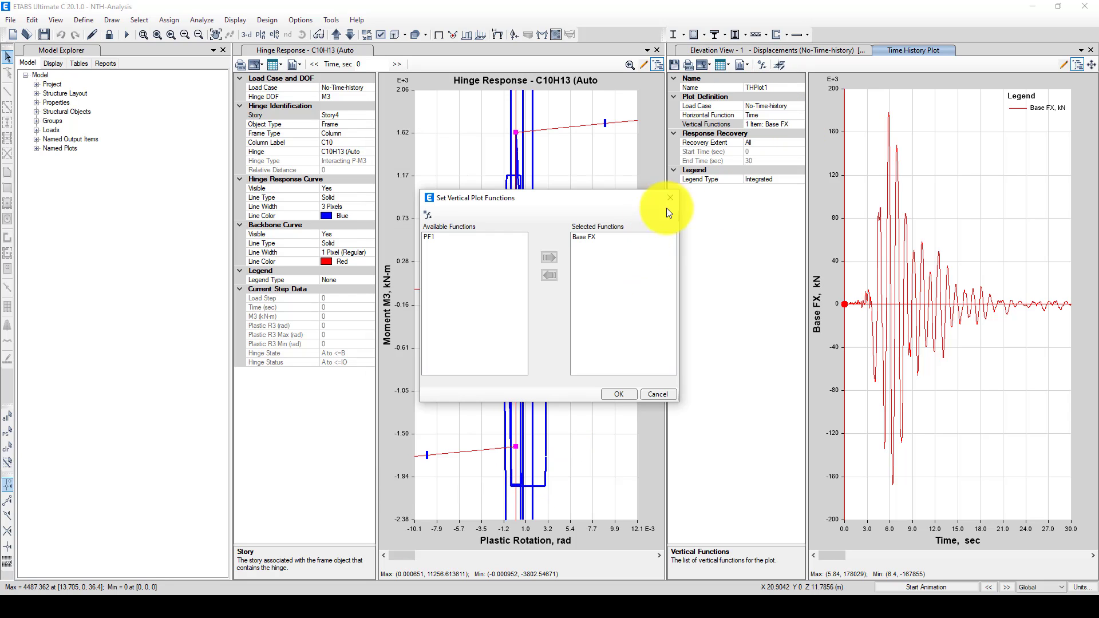
left_click(430, 237)
left_click(549, 258)
left_click(586, 236)
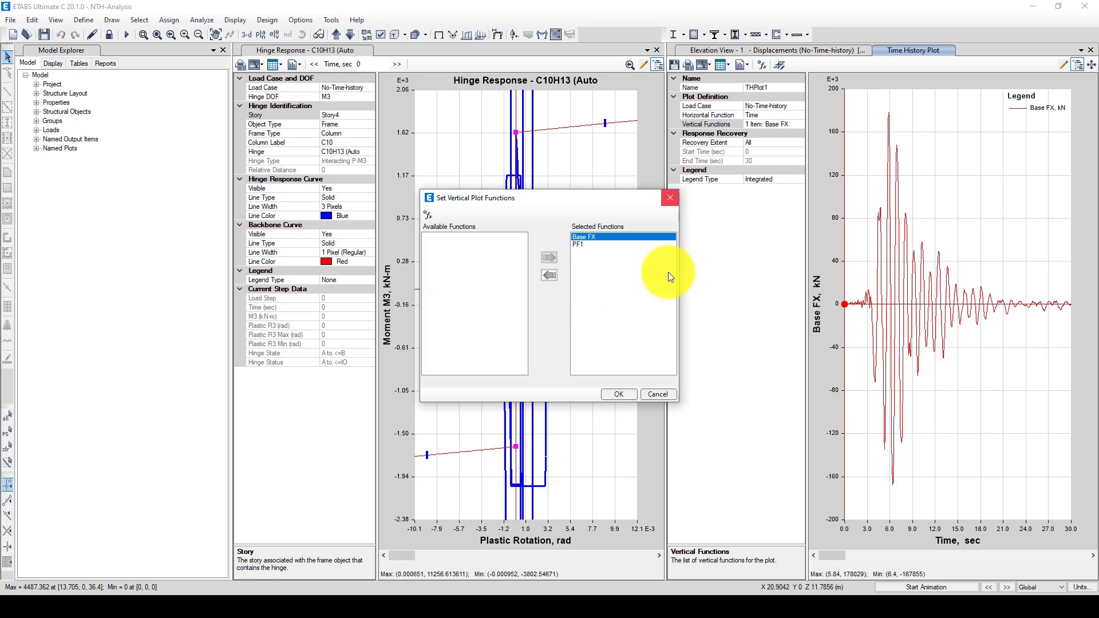
left_click(619, 394)
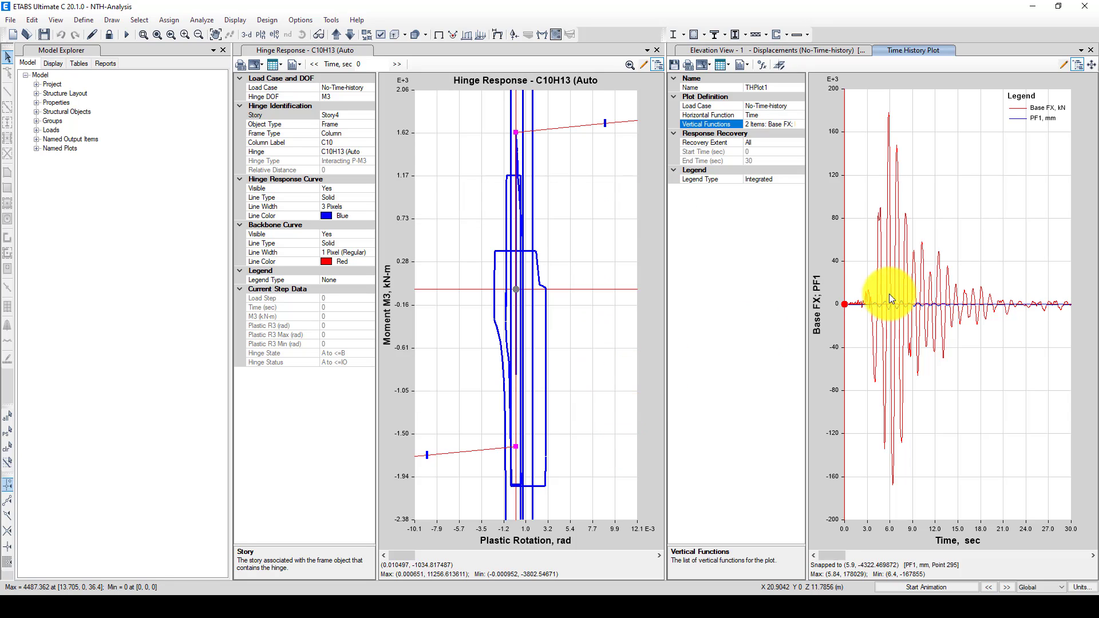
Remove Base FX from the vertical functions so that only the joint displacement is plotted against time.
left_click(799, 125)
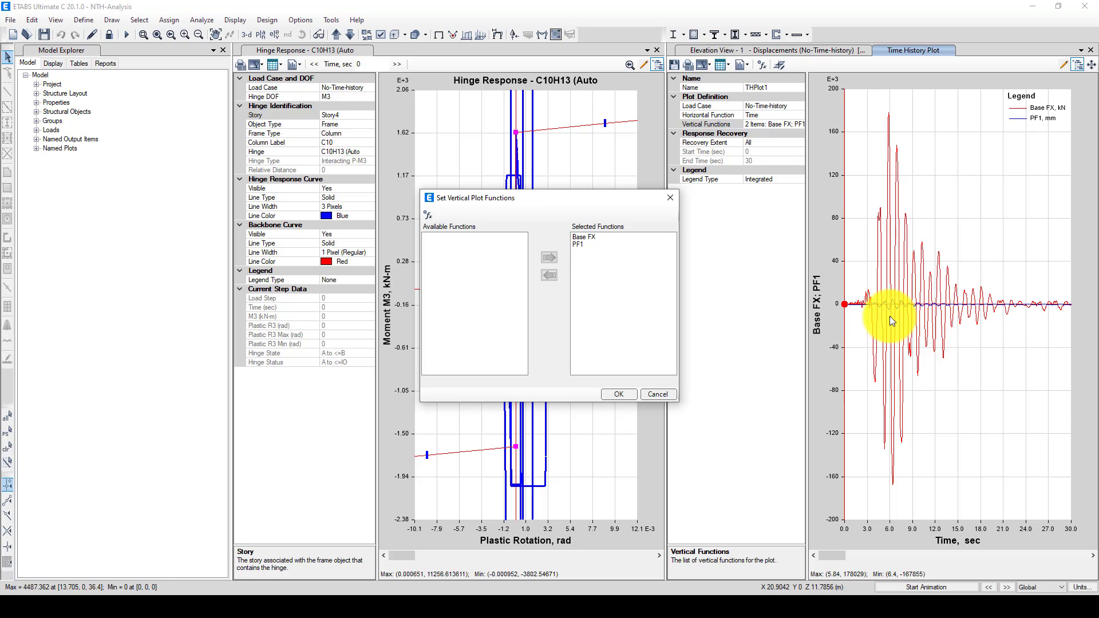
left_click(584, 237)
left_click(549, 276)
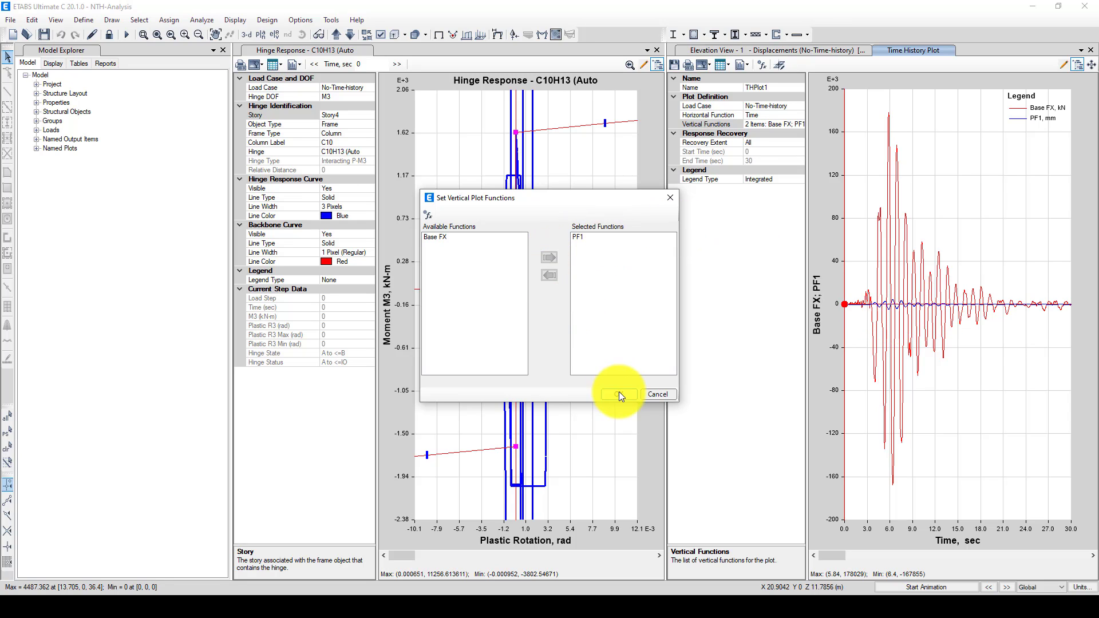
left_click(619, 394)
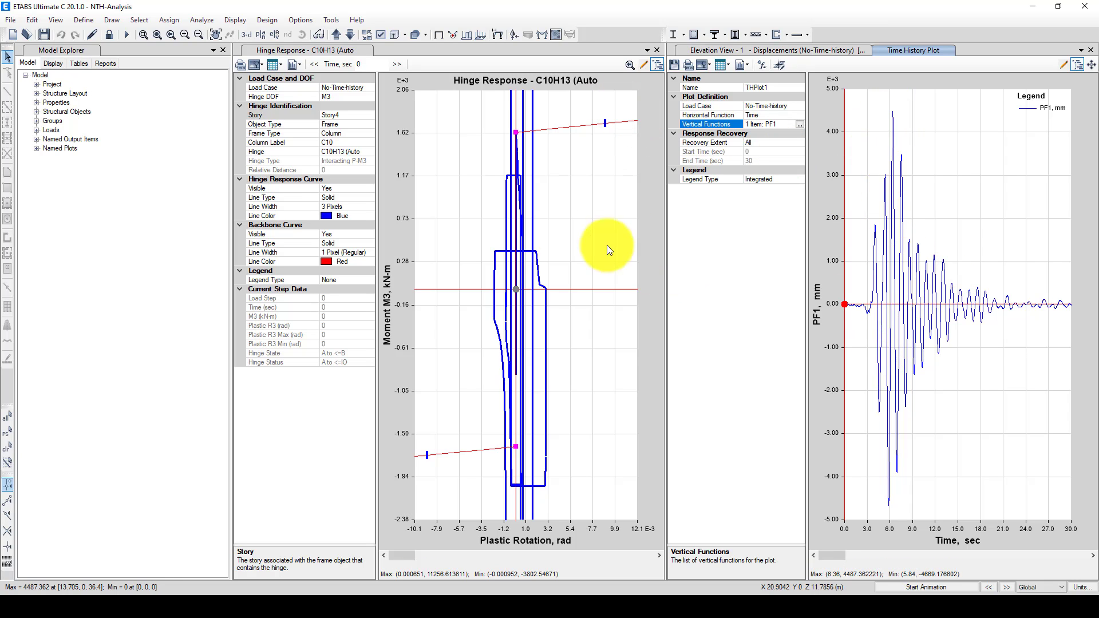
Examine the backbone curve and the axial P response of column hinge C10H13, and return the hinge plot to M3.
scroll(511, 299, "down", 1)
scroll(510, 300, "down", 4)
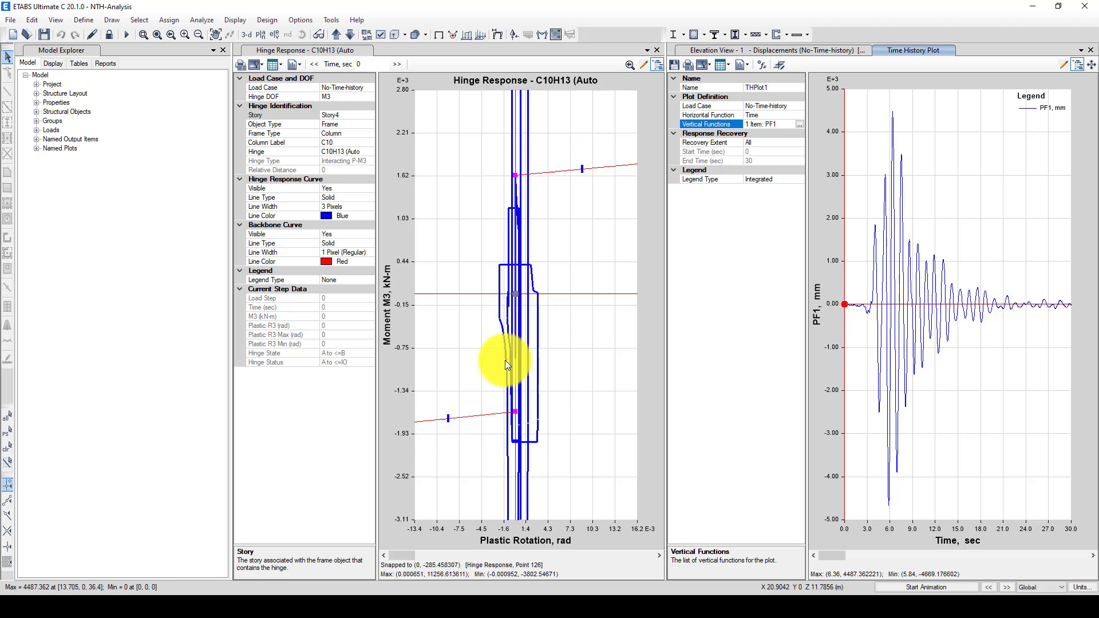
left_click(349, 125)
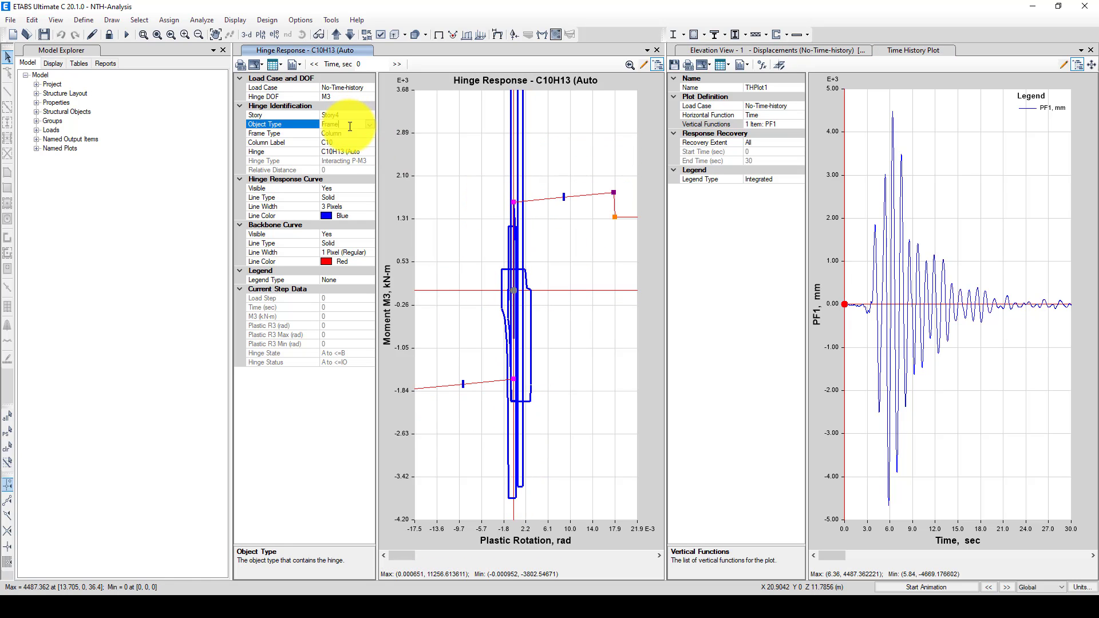
left_click(356, 134)
left_click(361, 96)
left_click(366, 94)
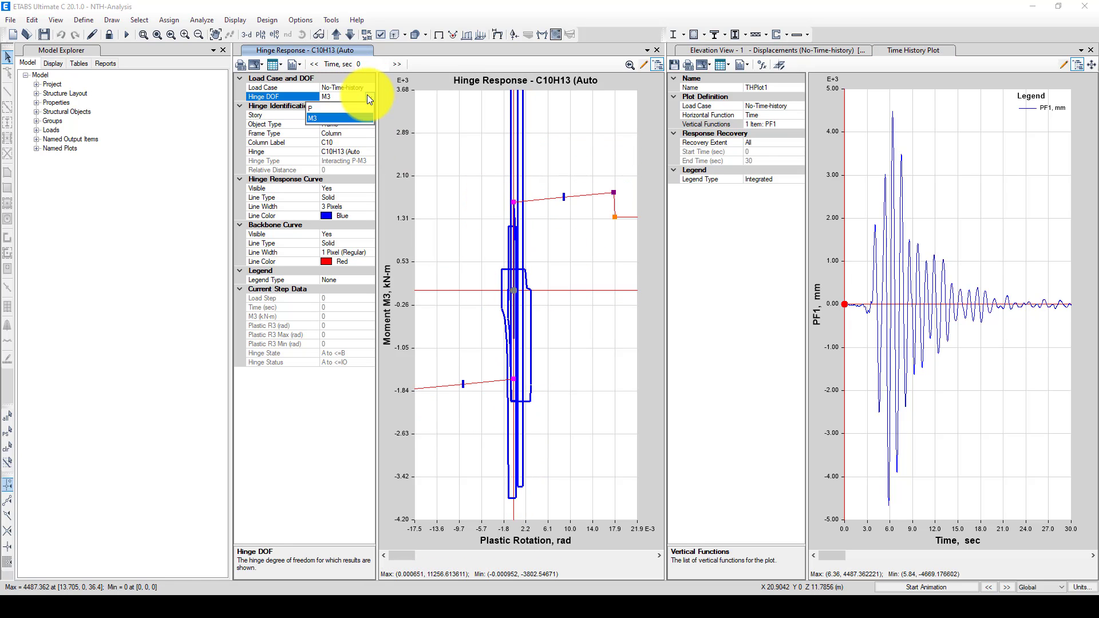
left_click(330, 104)
scroll(520, 307, "up", 4)
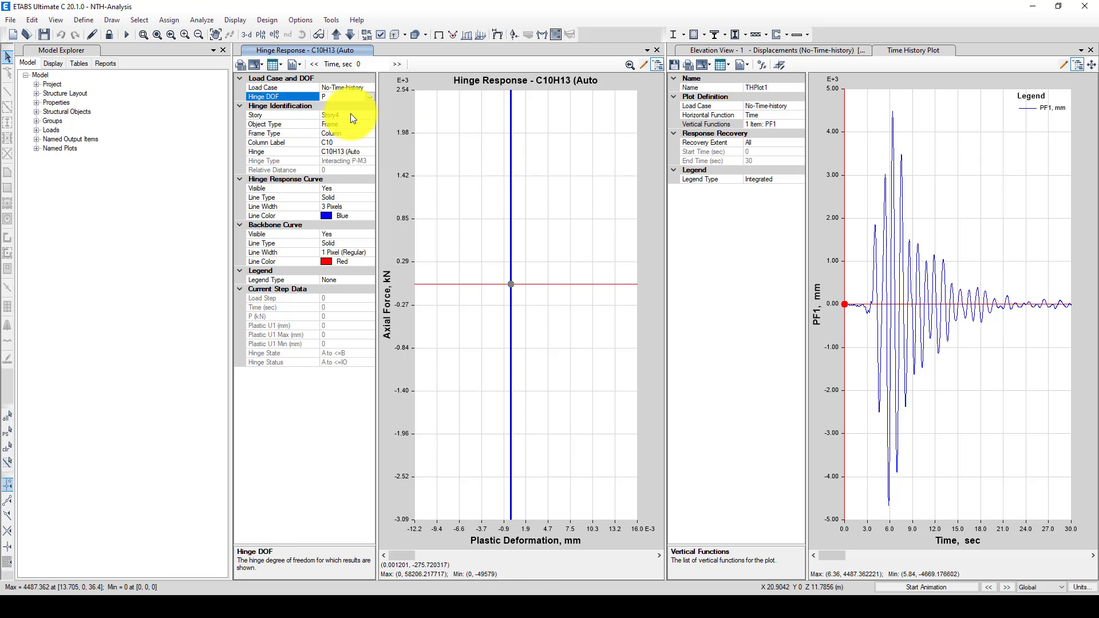
scroll(522, 229, "up", 4)
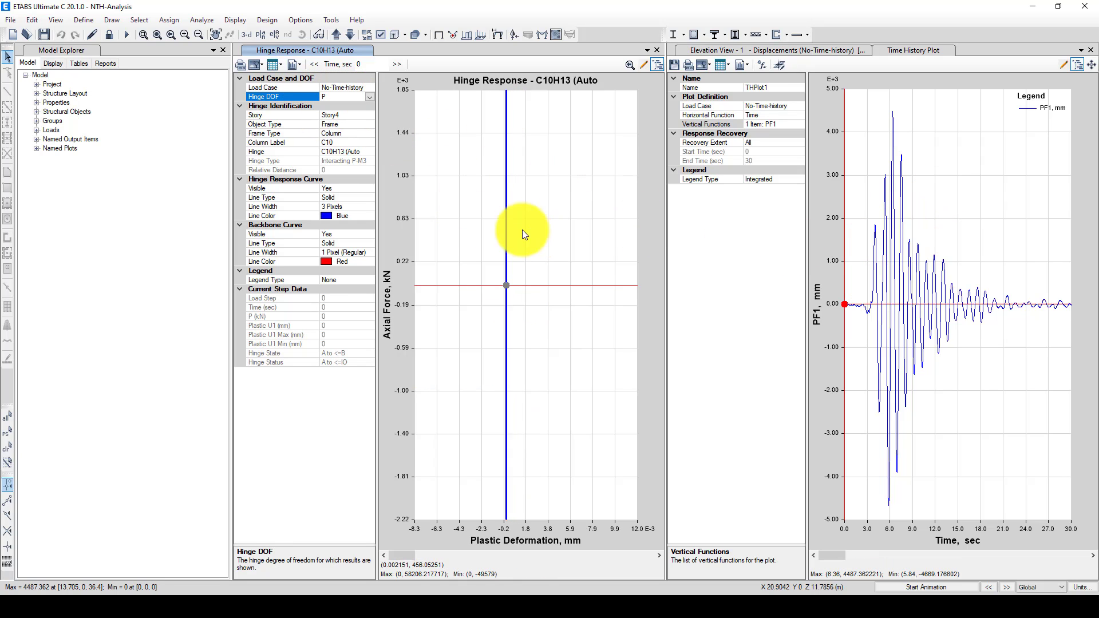
left_click(367, 97)
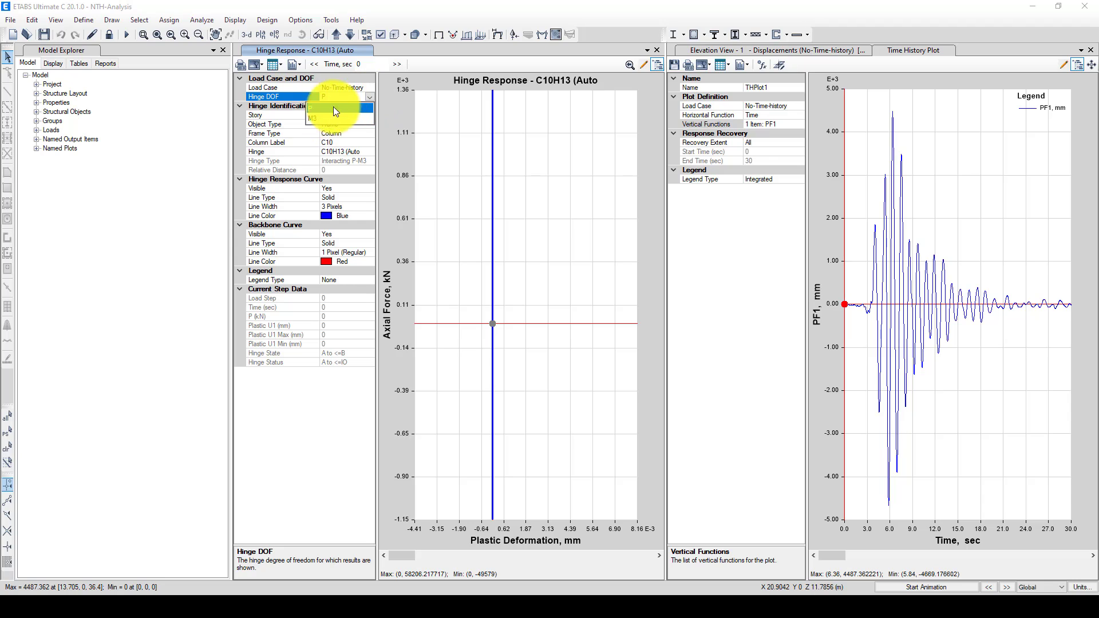
left_click(322, 117)
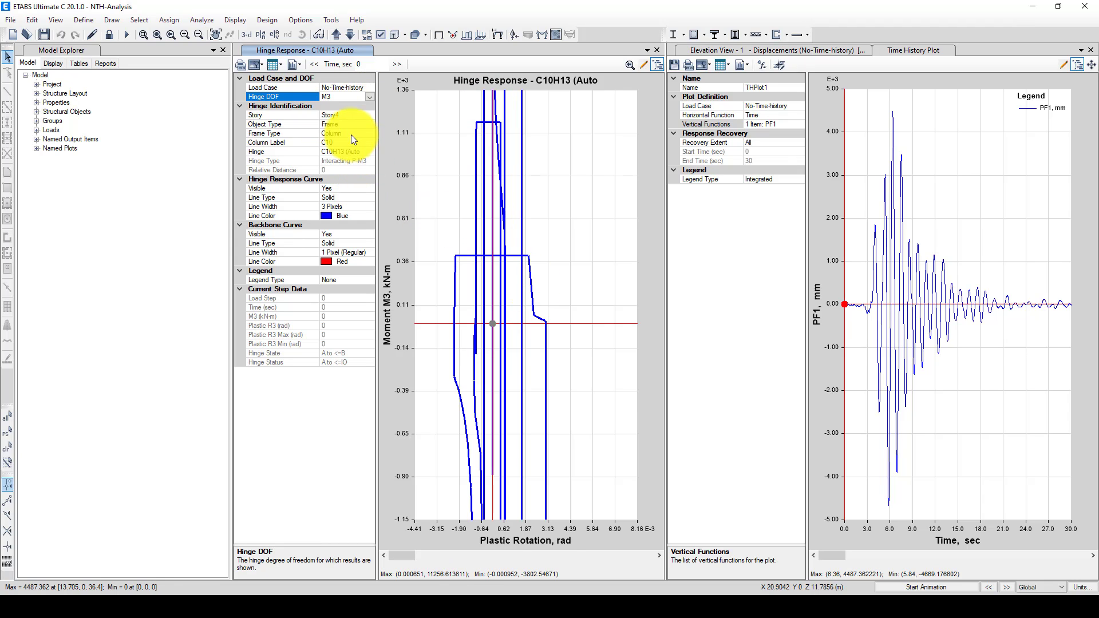
Switch the hinge plot to hinge C10H14 of the Story4 column and examine its moment-rotation loops.
left_click(372, 116)
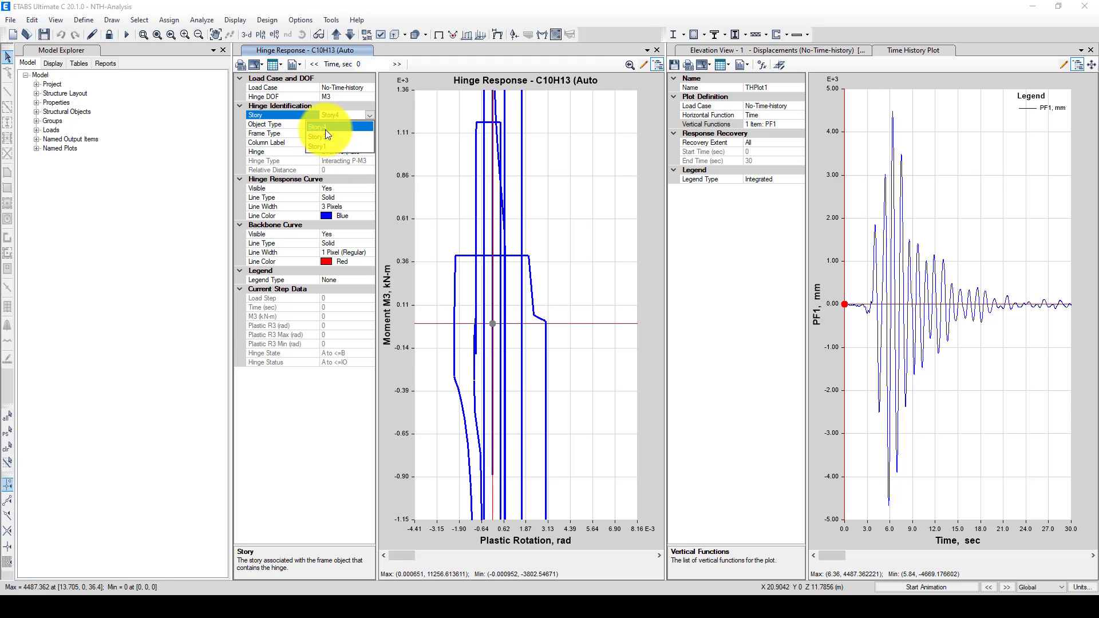
left_click(369, 117)
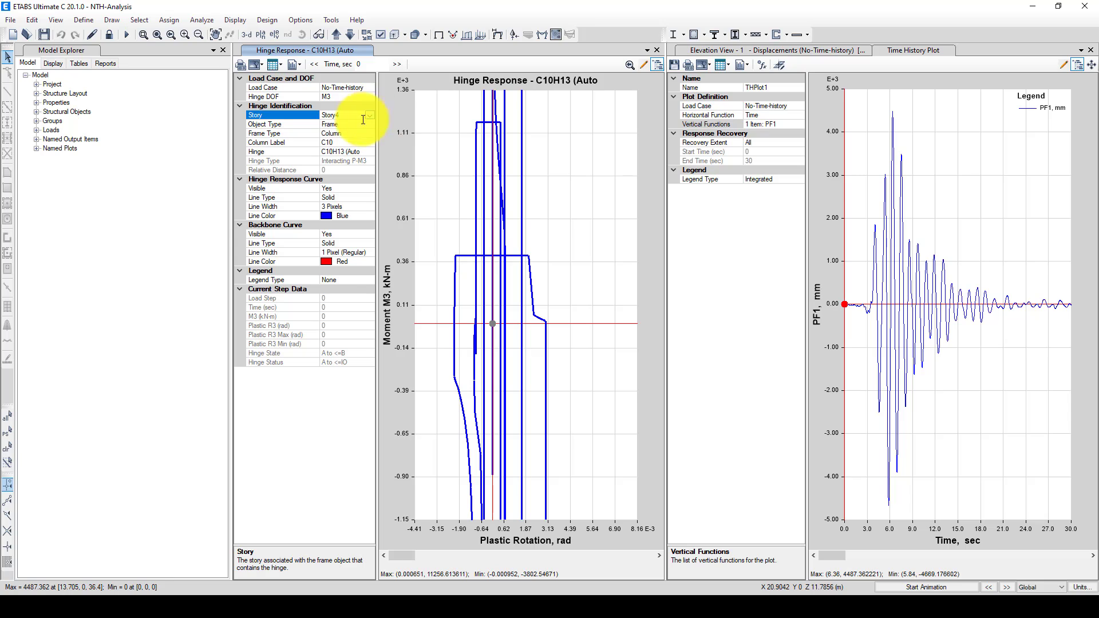
left_click(371, 142)
left_click(345, 131)
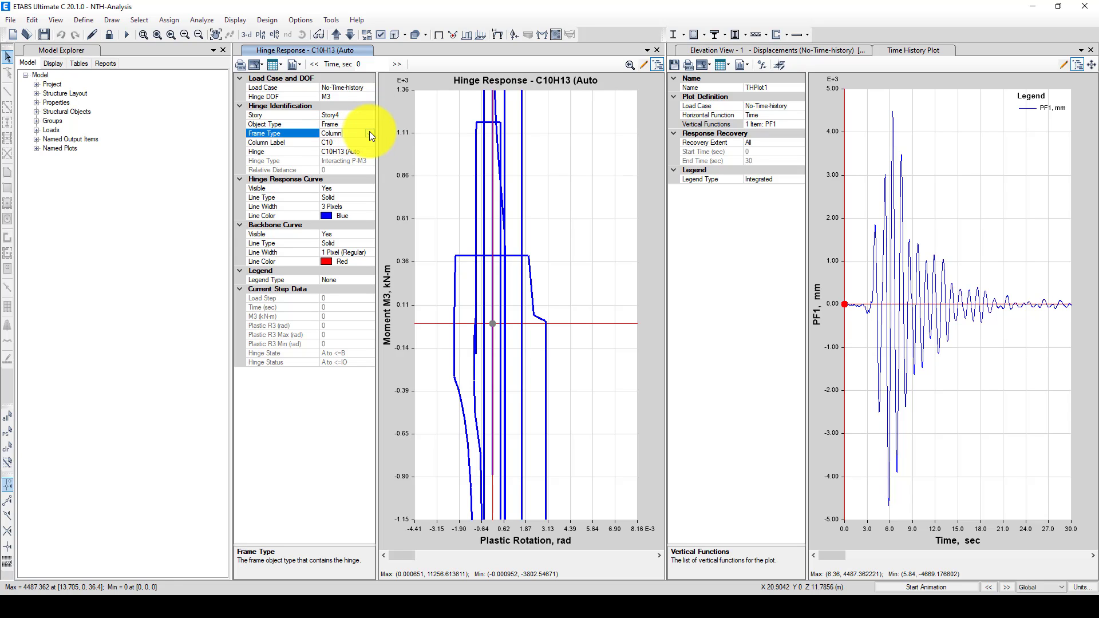
left_click(369, 133)
left_click(370, 133)
left_click(366, 151)
left_click(368, 153)
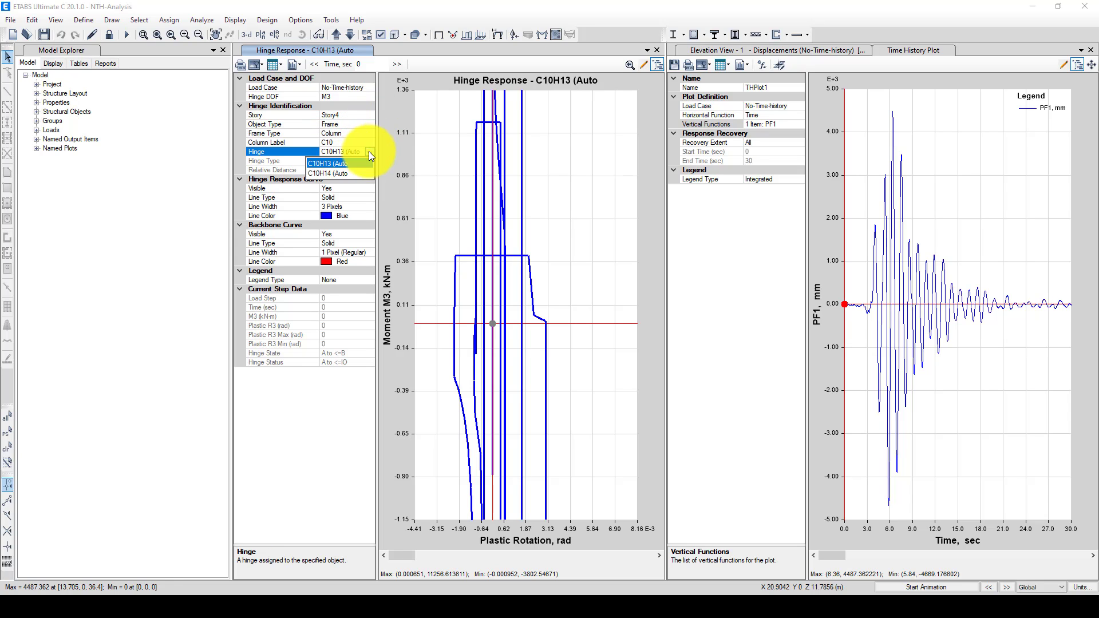
left_click(334, 174)
scroll(464, 323, "up", 5)
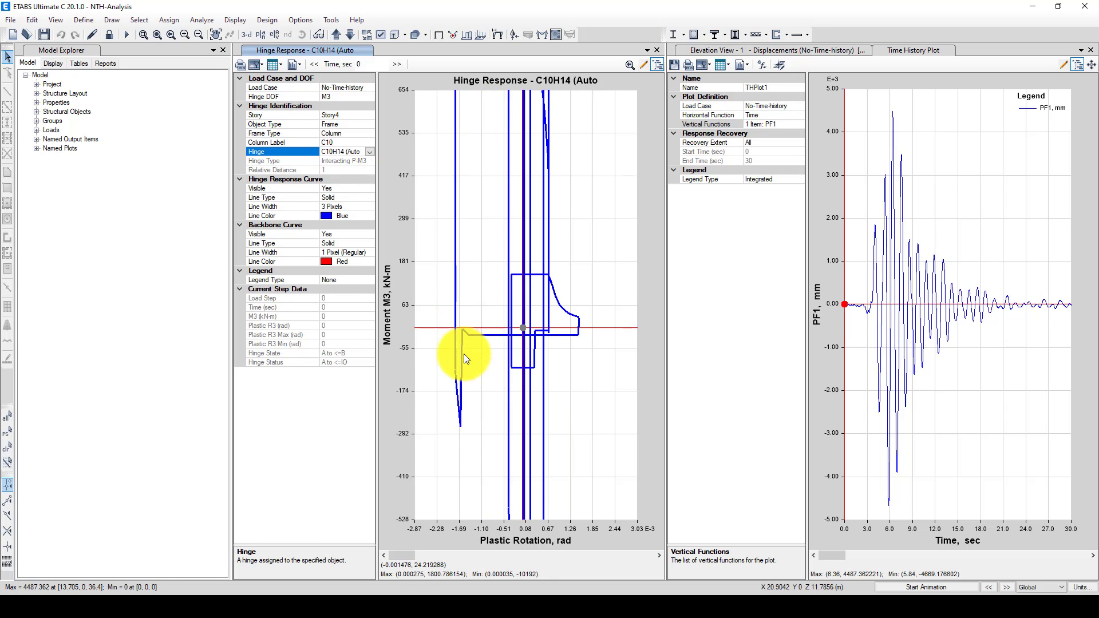
Close the hinge response plot and change the elevation 1 displacement view to the default 3-D view.
left_click(657, 50)
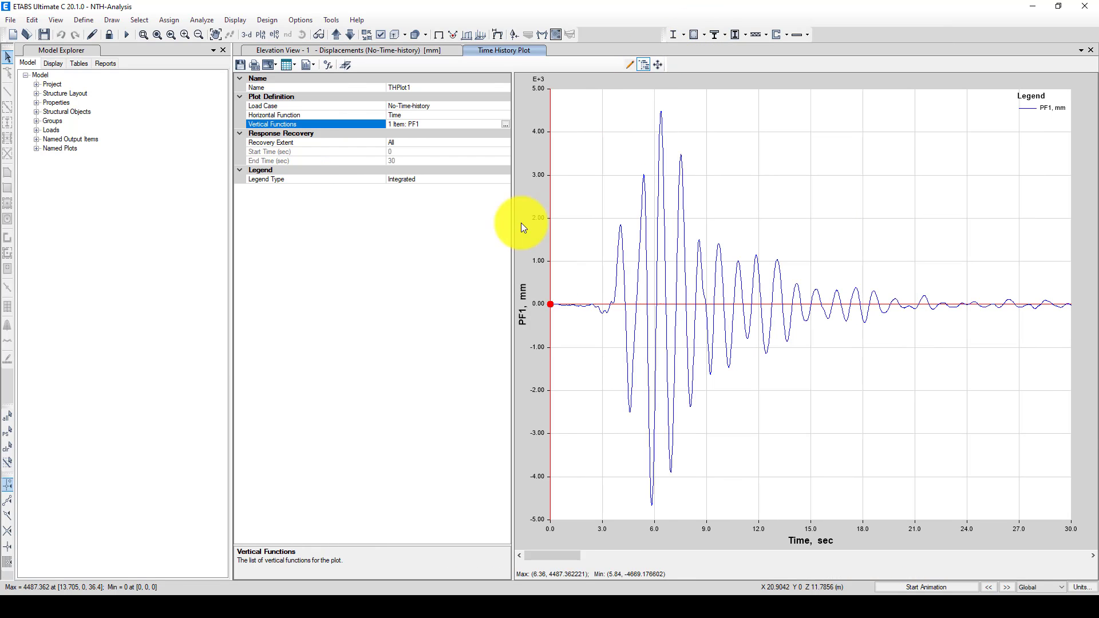
left_click(430, 50)
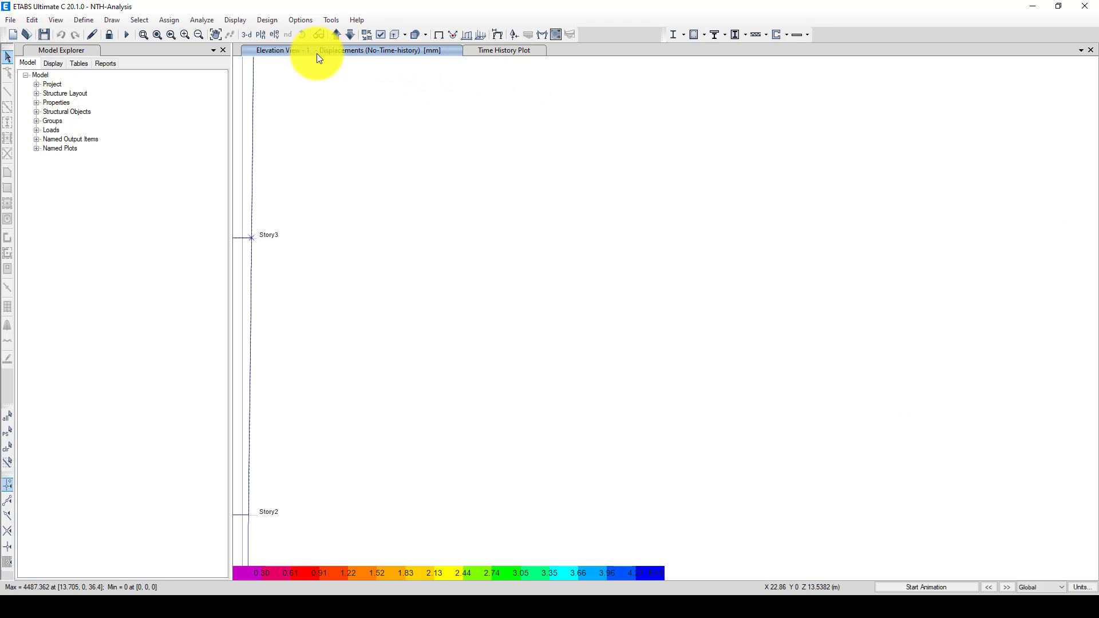
left_click(247, 35)
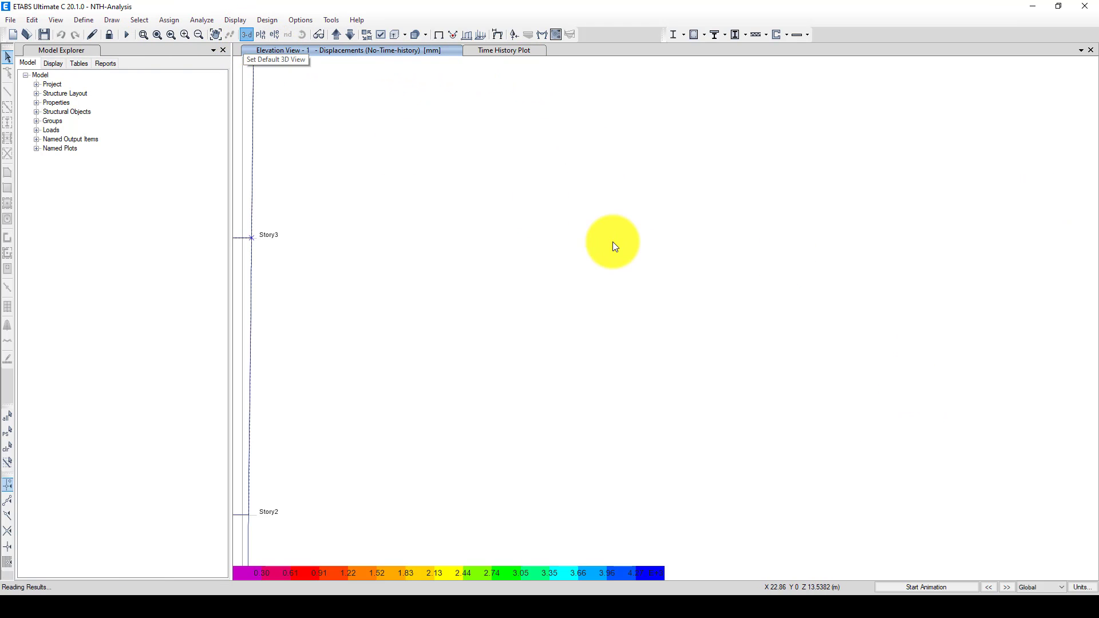